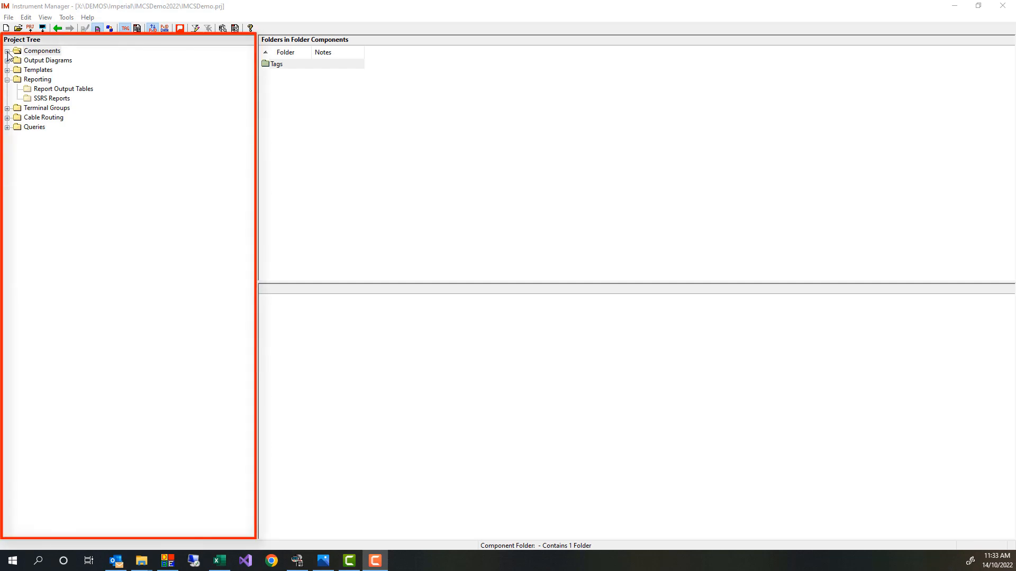
- Open the Motors folder under Components, Tags, Devices to list its components and ratings
click(7, 52)
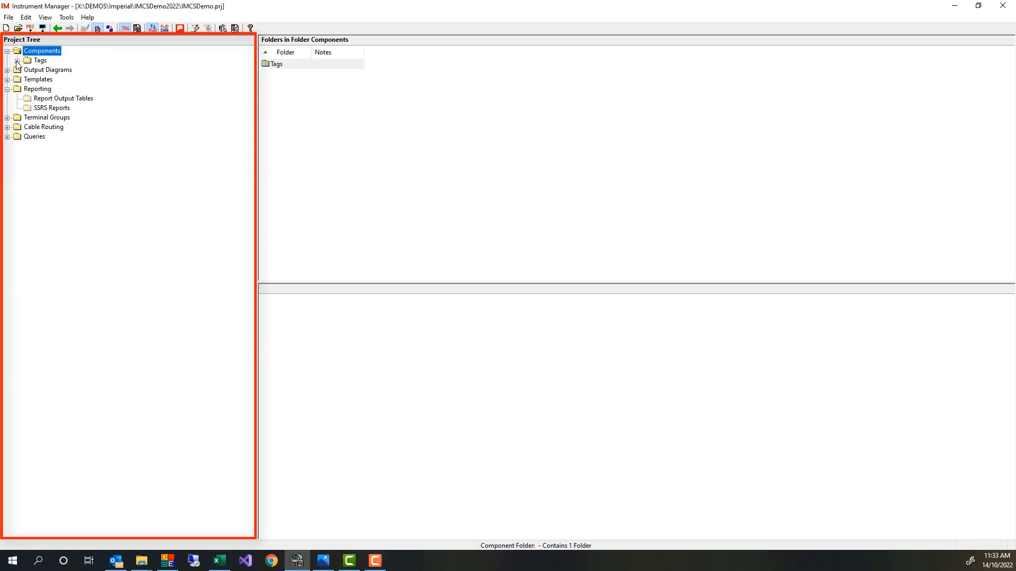
click(18, 61)
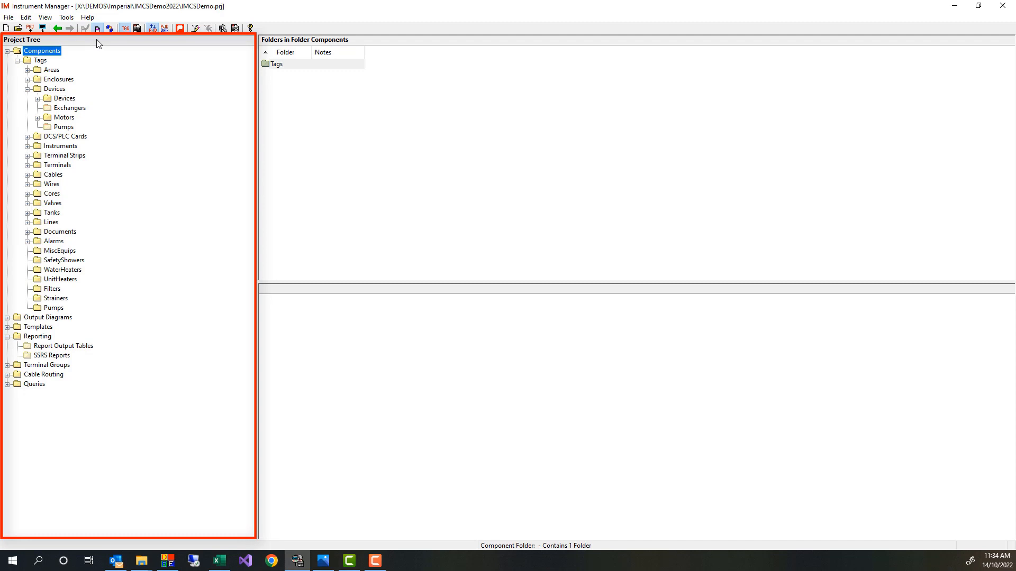
click(38, 118)
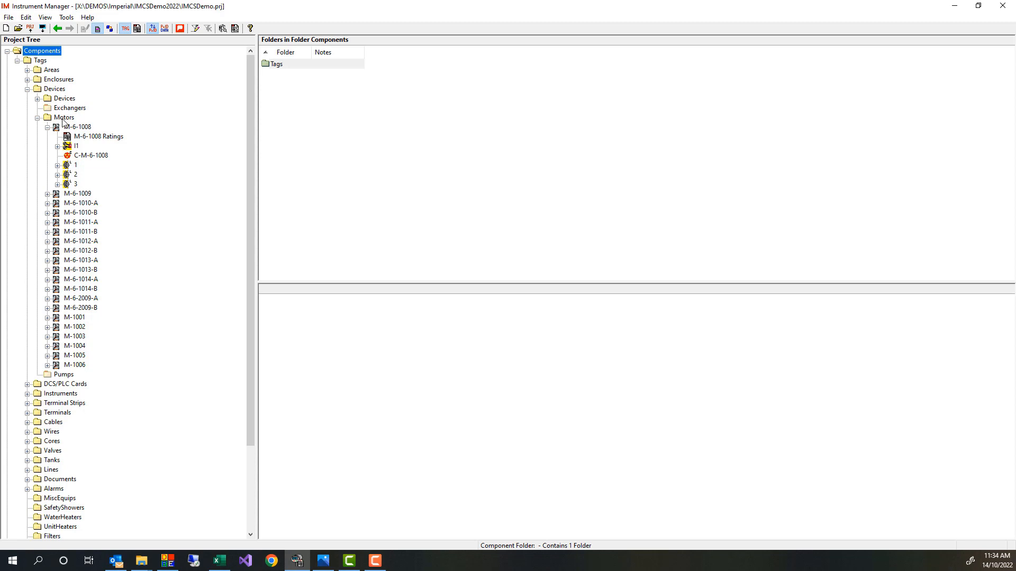
click(63, 118)
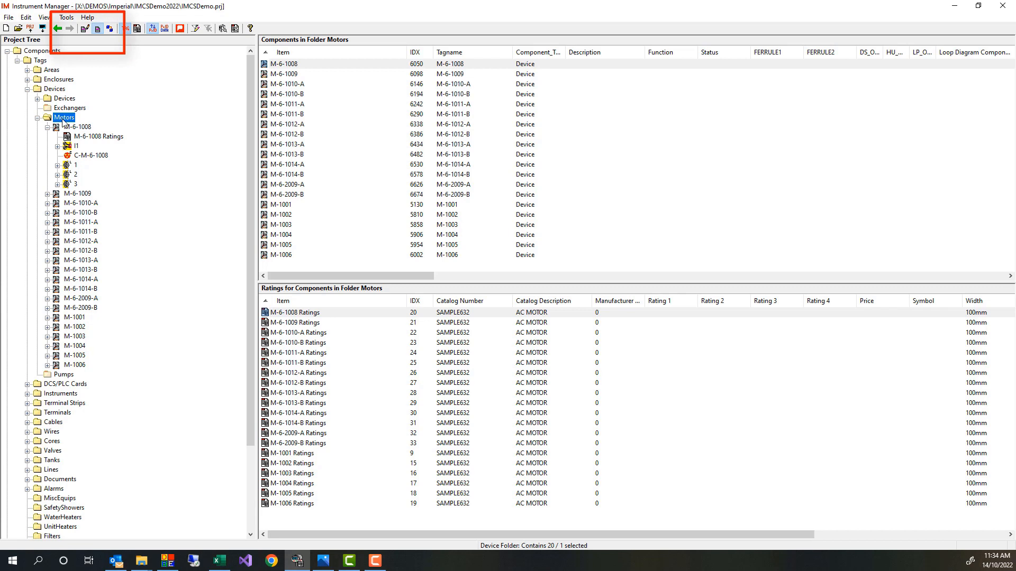
- In Edit View, change motor M-6-1008's tagname to "M-6-1008 hello" and restore it to M-6-1008
click(85, 29)
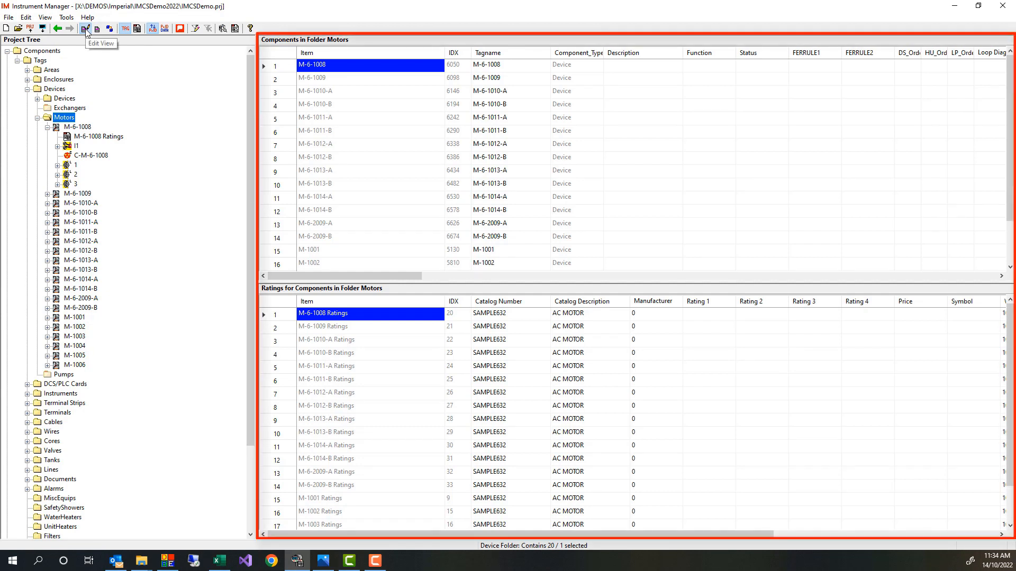
click(512, 71)
click(512, 72)
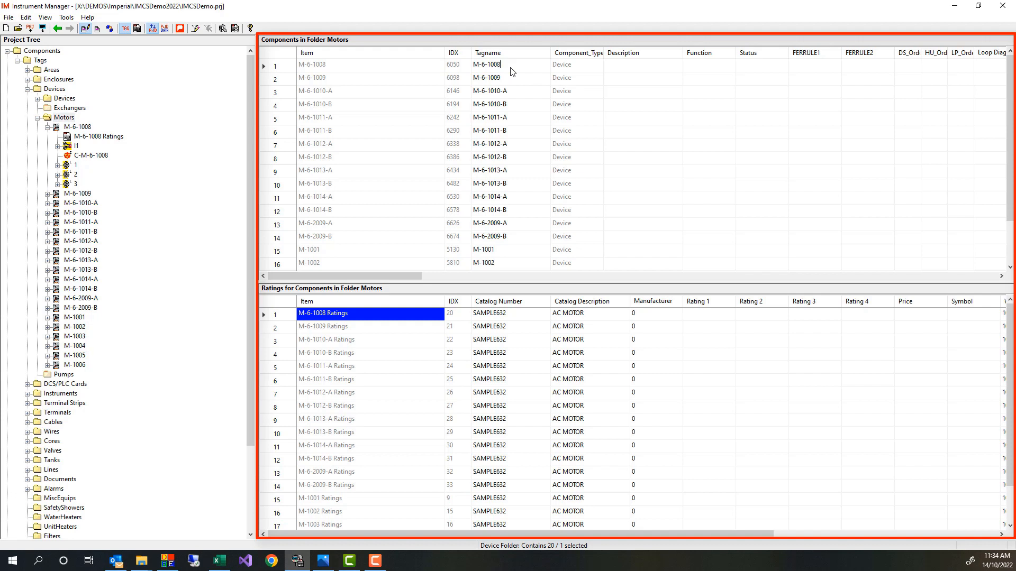
text(hello)
click(512, 80)
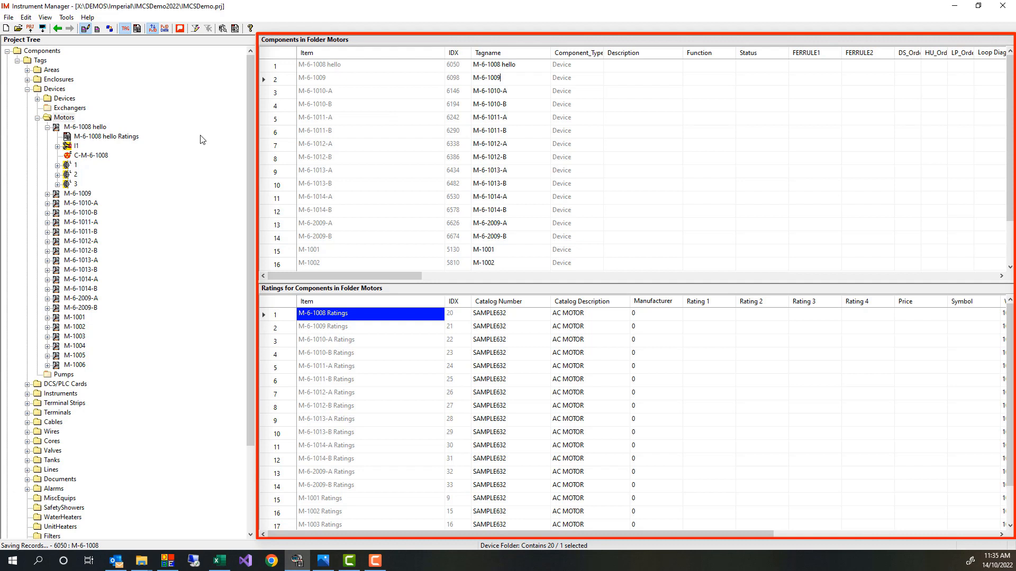
click(529, 68)
click(526, 83)
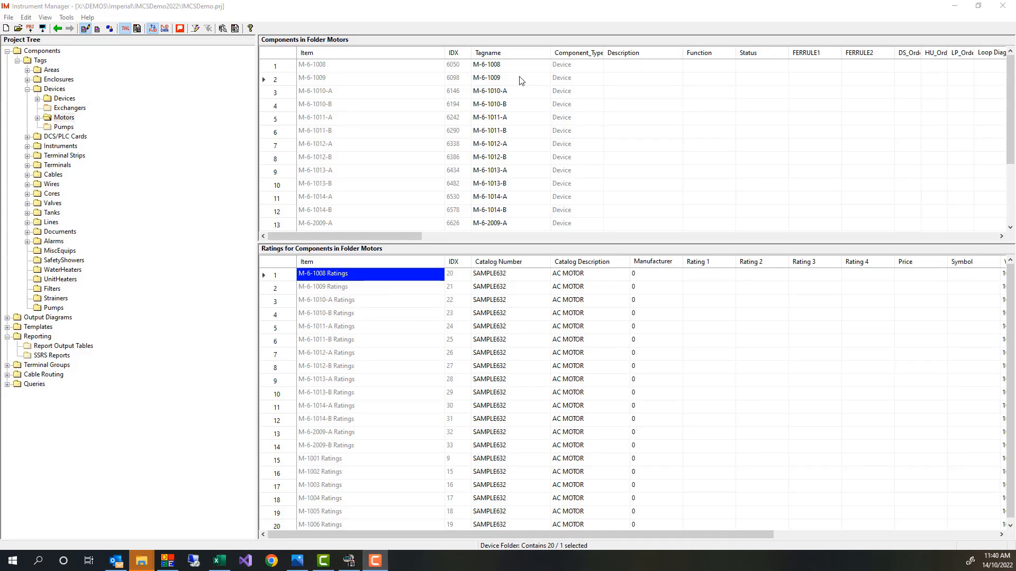
- Examine the Advanced Copy options for motor M-6-1009's tagname and close them without copying
click(521, 77)
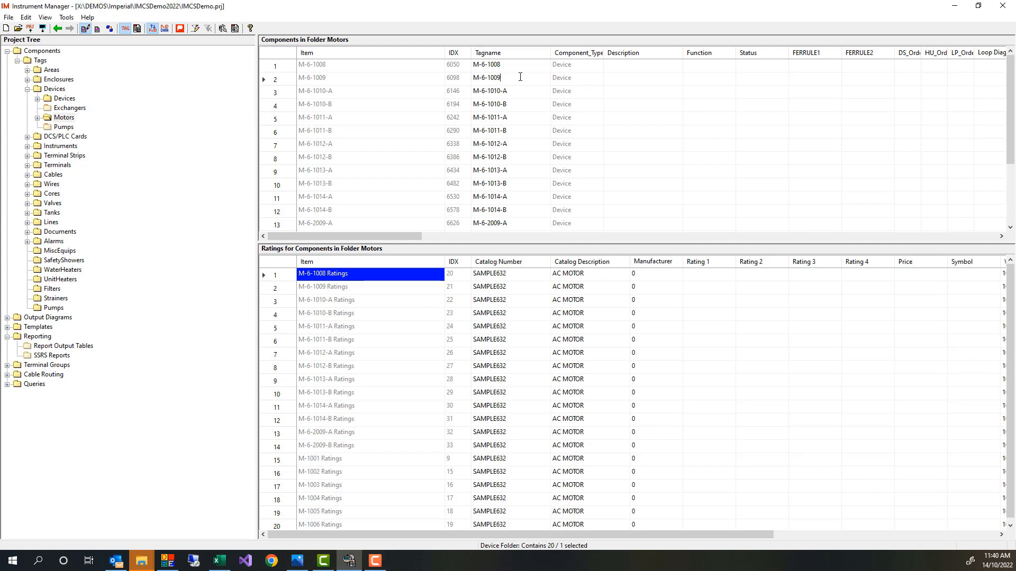
right_click(520, 77)
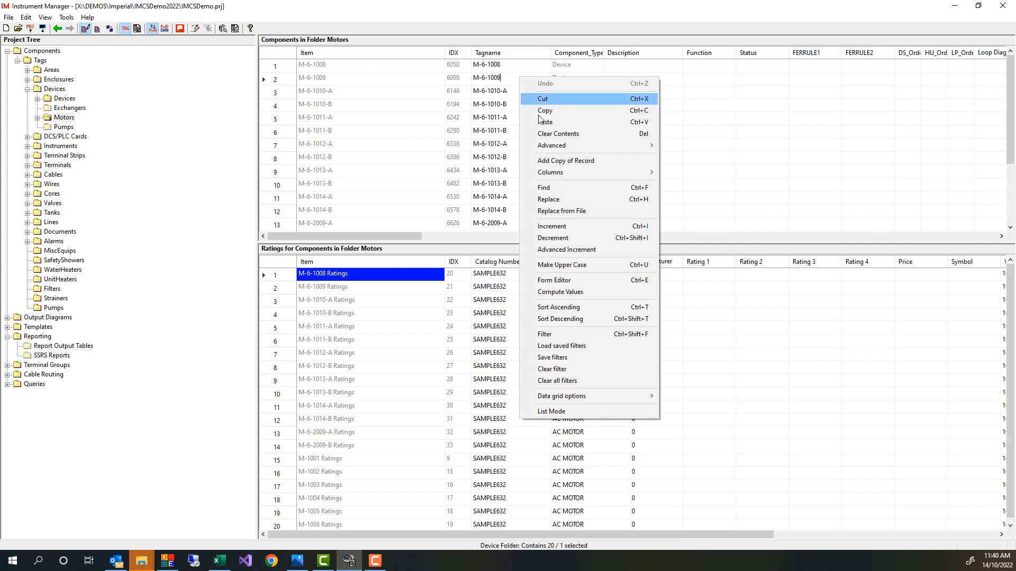
mouse_move(553, 151)
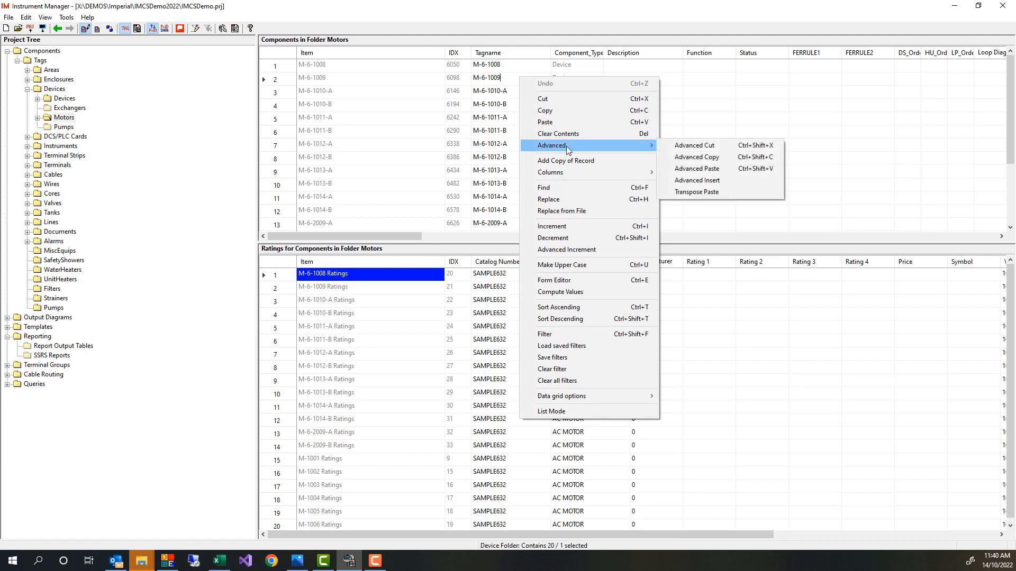
click(700, 156)
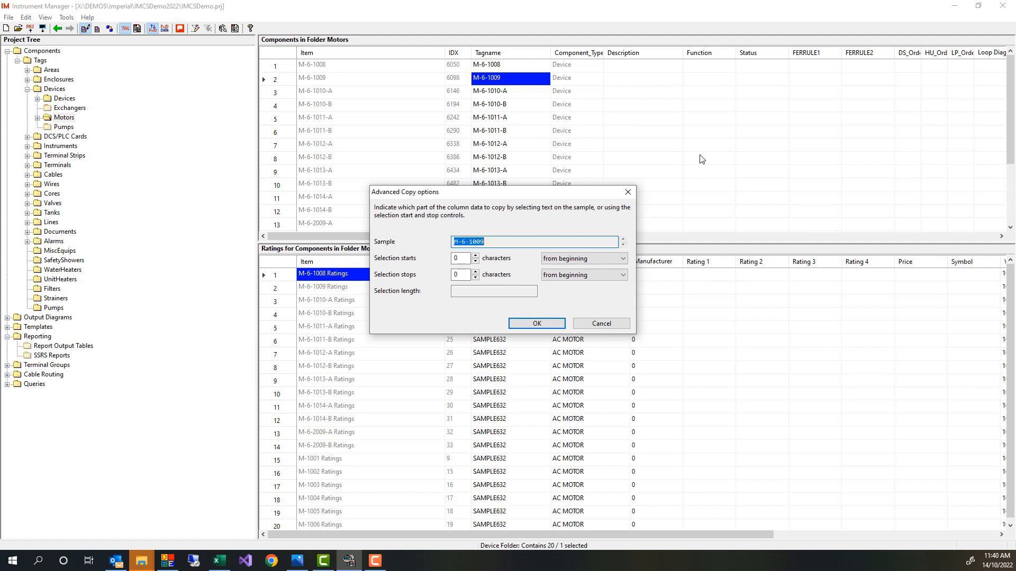
click(628, 325)
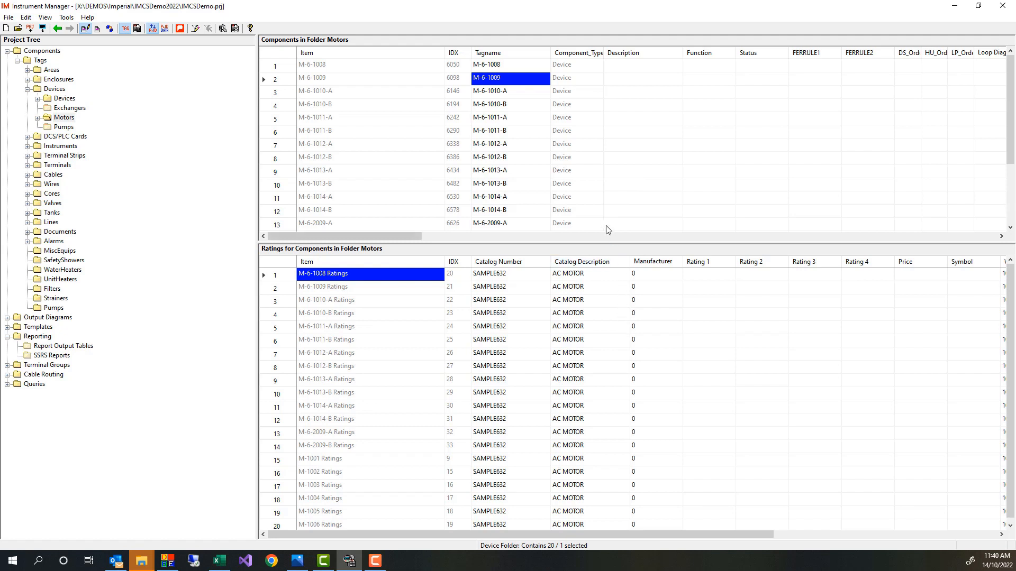
- Display the connections of control valve 01-CV-1001 from the Instruments folder in Connection View
click(97, 29)
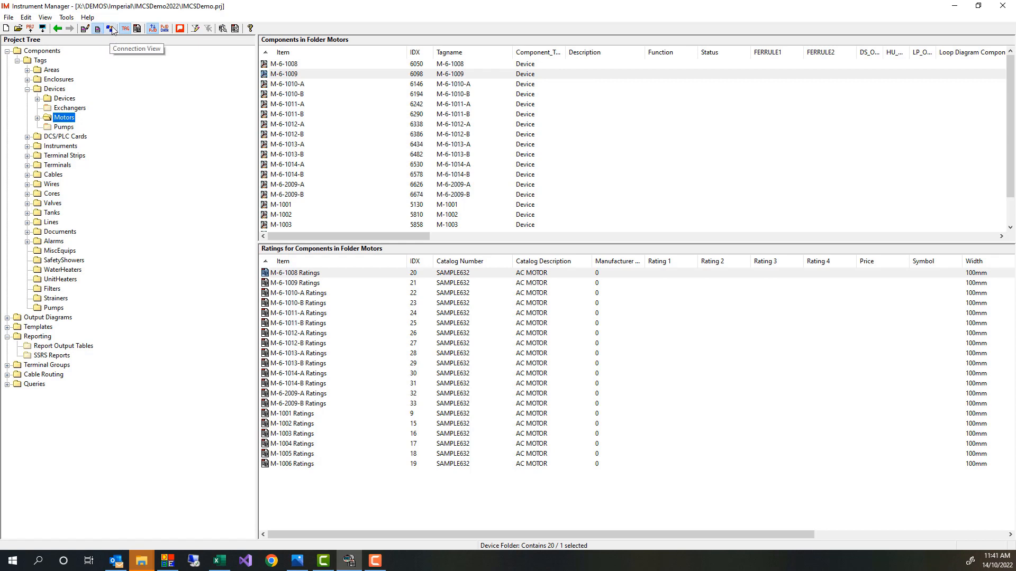
click(111, 29)
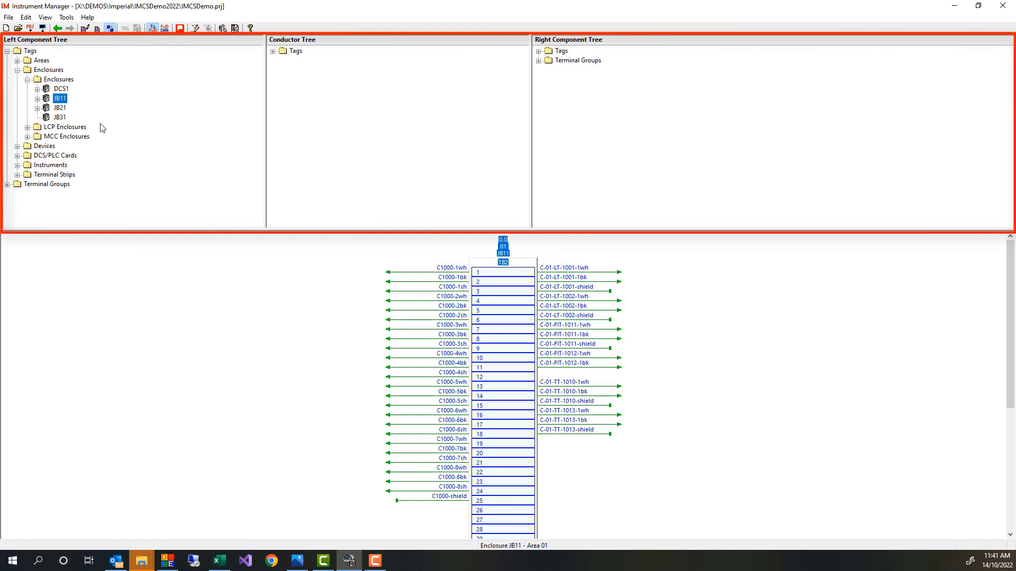
click(17, 165)
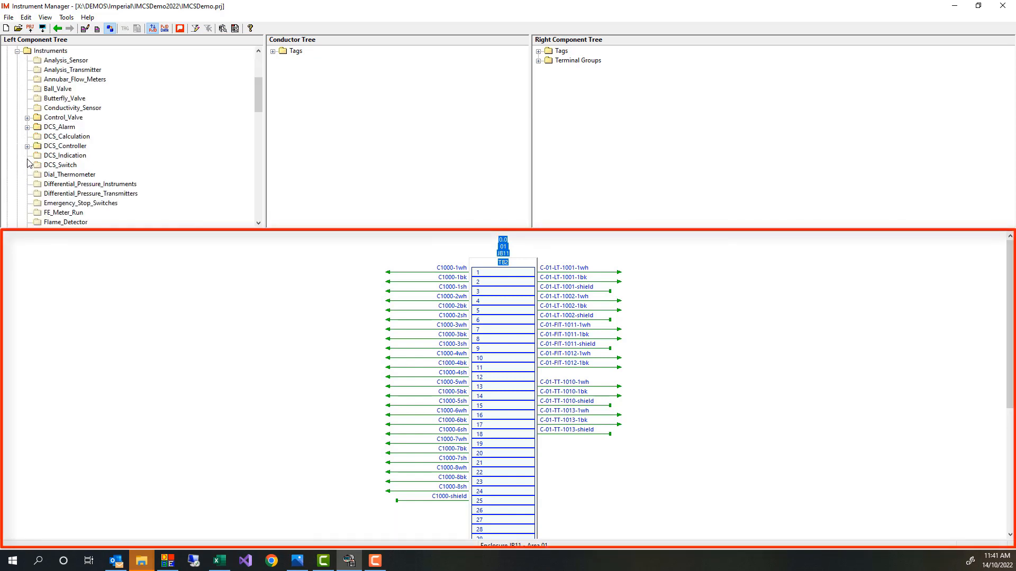
click(27, 118)
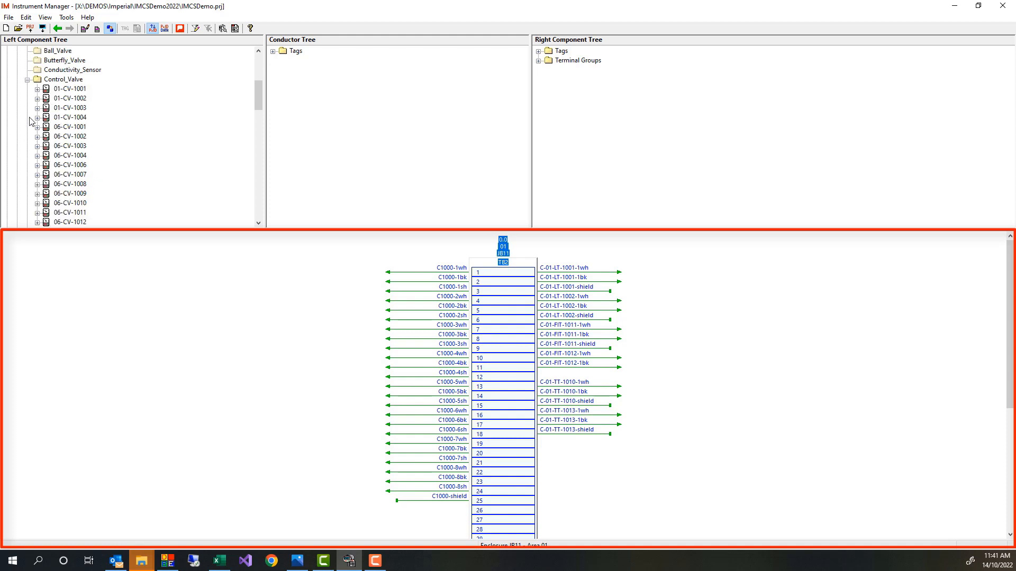
click(69, 90)
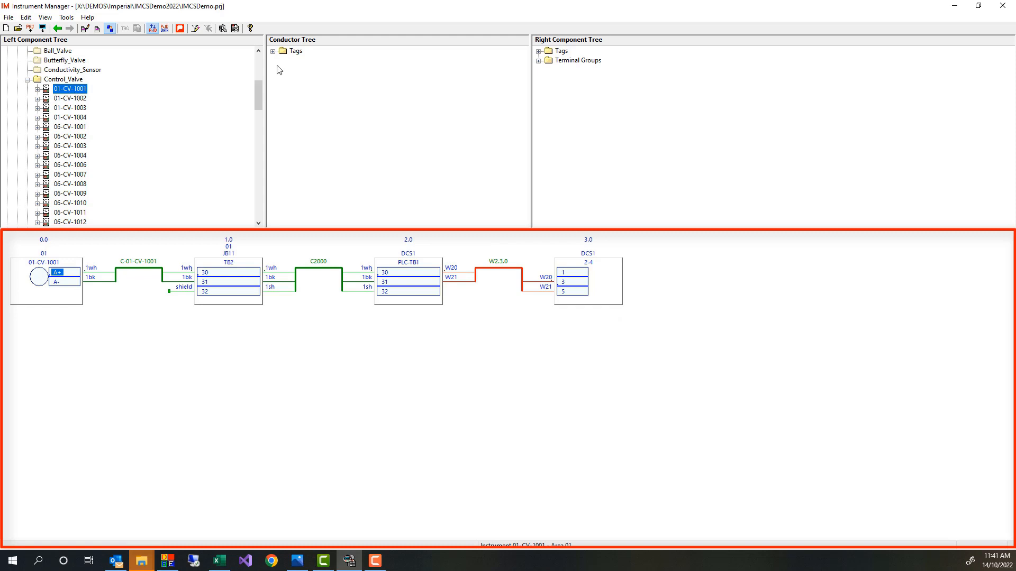
- Display the connections of cable C4002 from the Cables folder in the conductor tree
click(272, 51)
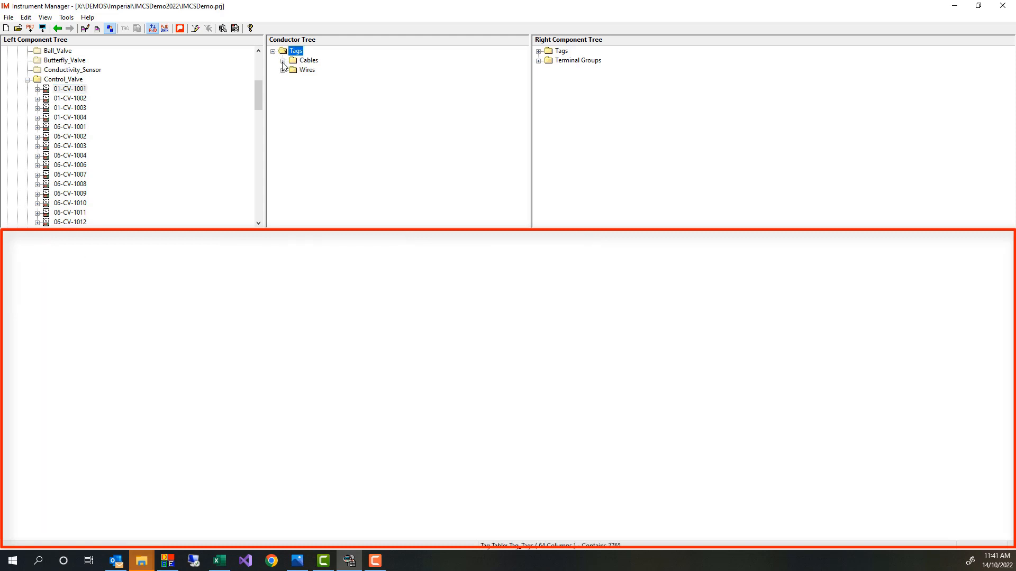
click(283, 61)
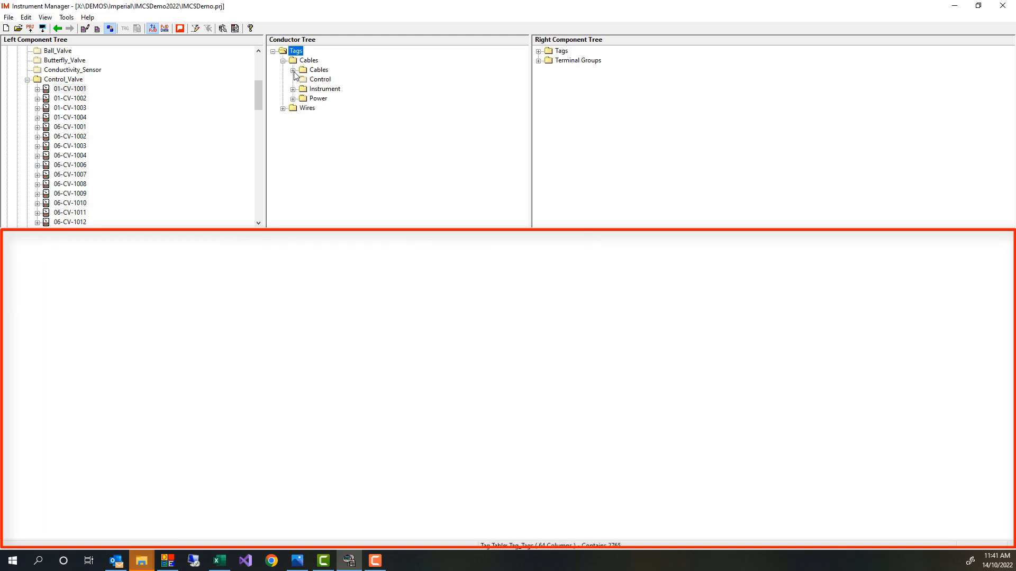
click(292, 71)
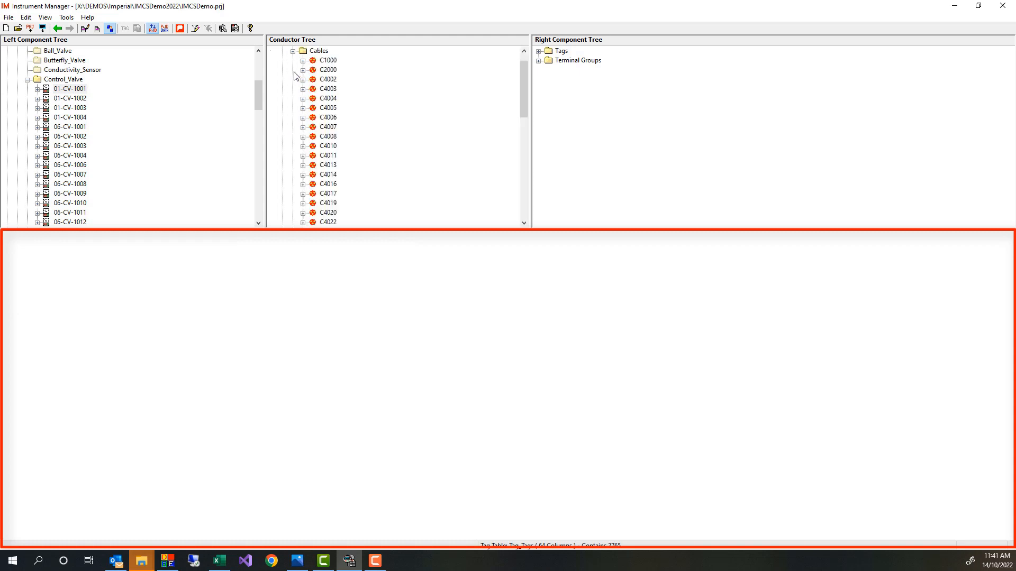
click(325, 81)
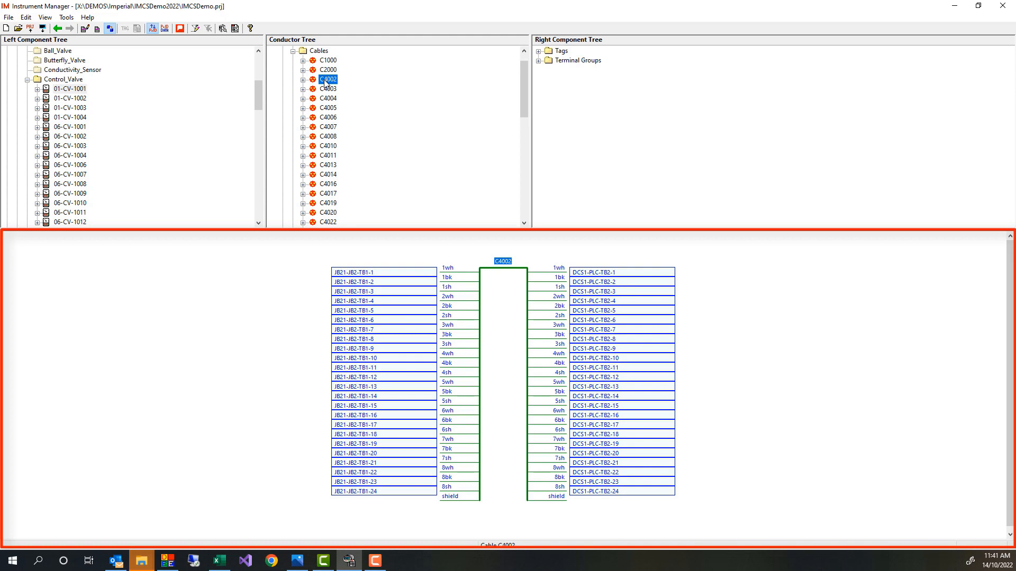
- Return to the project tree's list view and start adding an area to the Areas subfolder under Tags
click(98, 30)
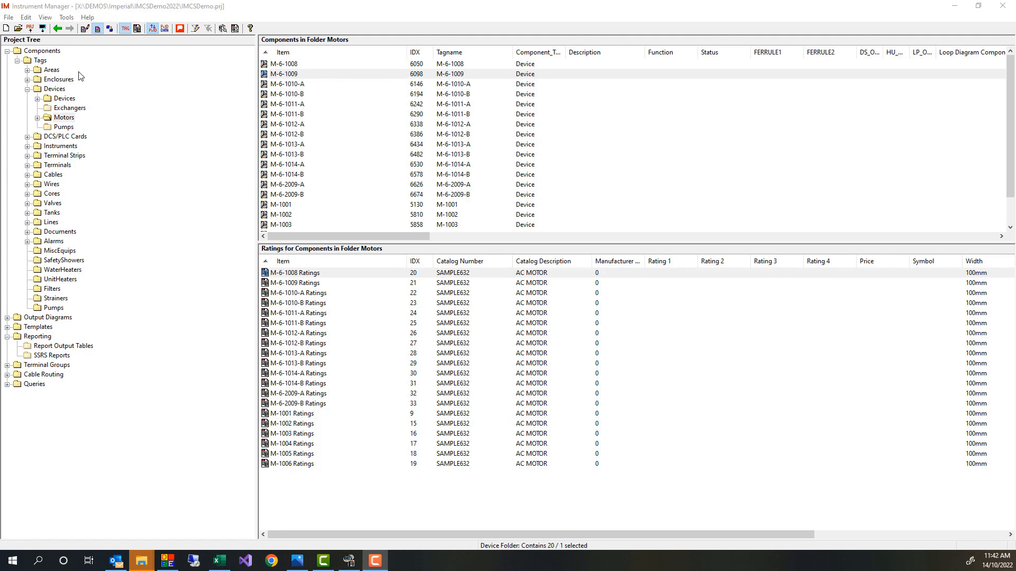
click(27, 71)
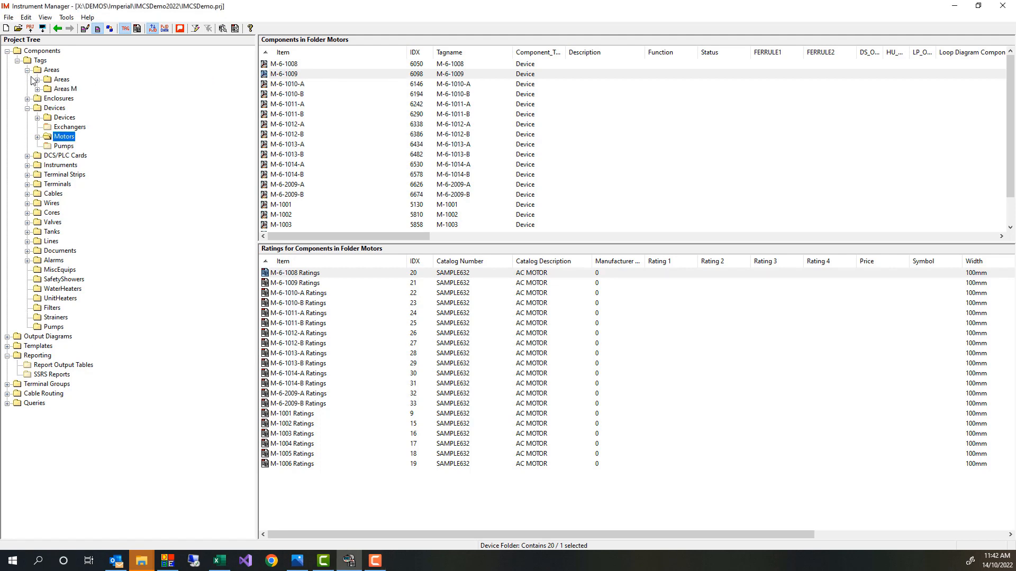
click(37, 79)
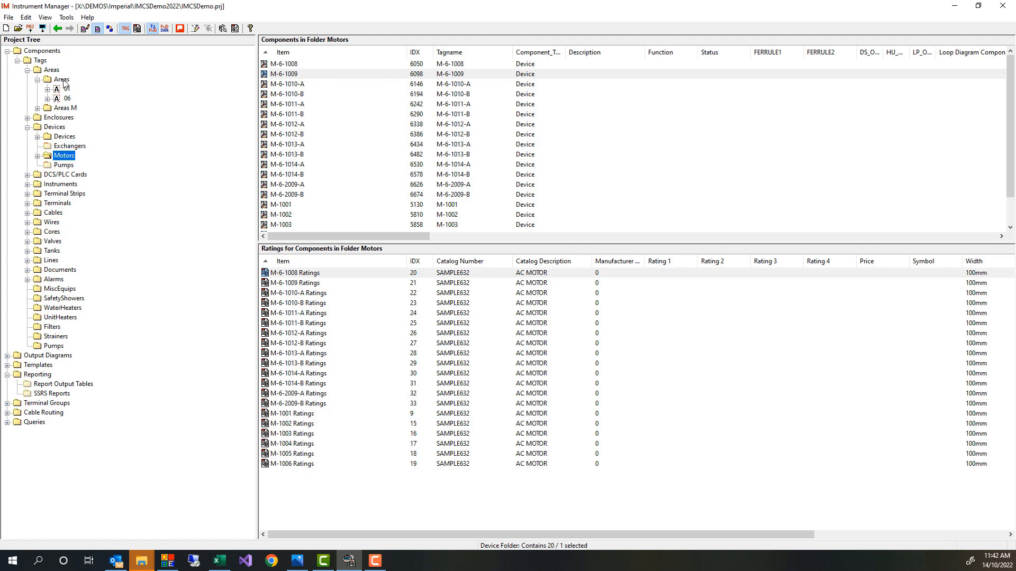
right_click(63, 81)
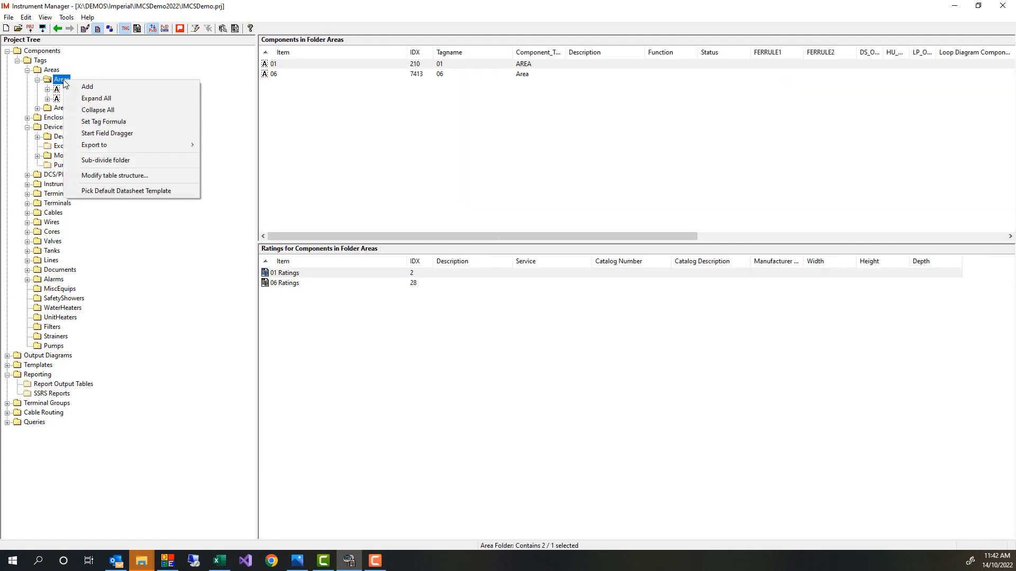
click(108, 88)
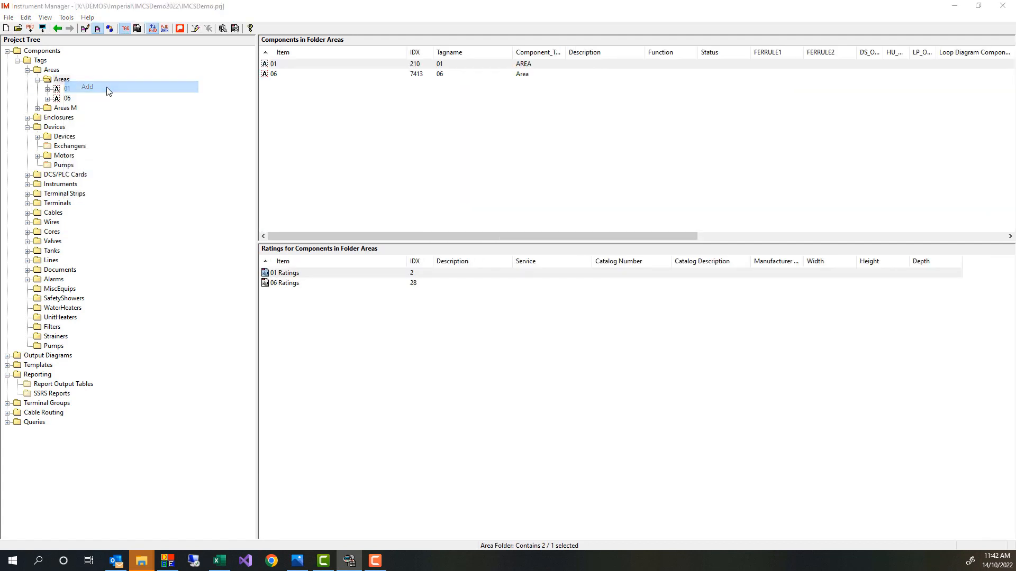
- Set the new area's tagname to FIELD001 in the Area Builder
click(192, 162)
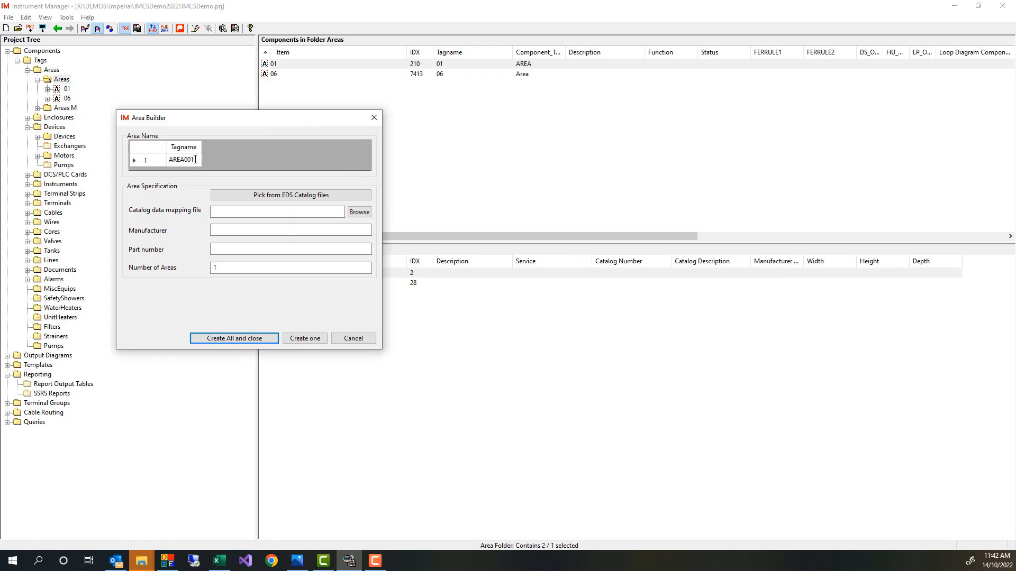
drag(184, 161, 165, 160)
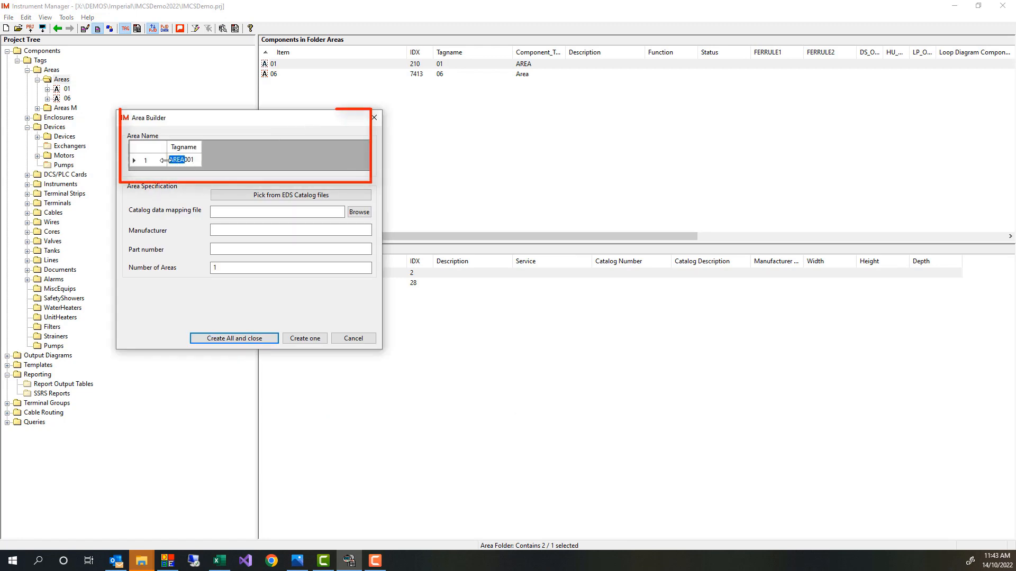
text(500)
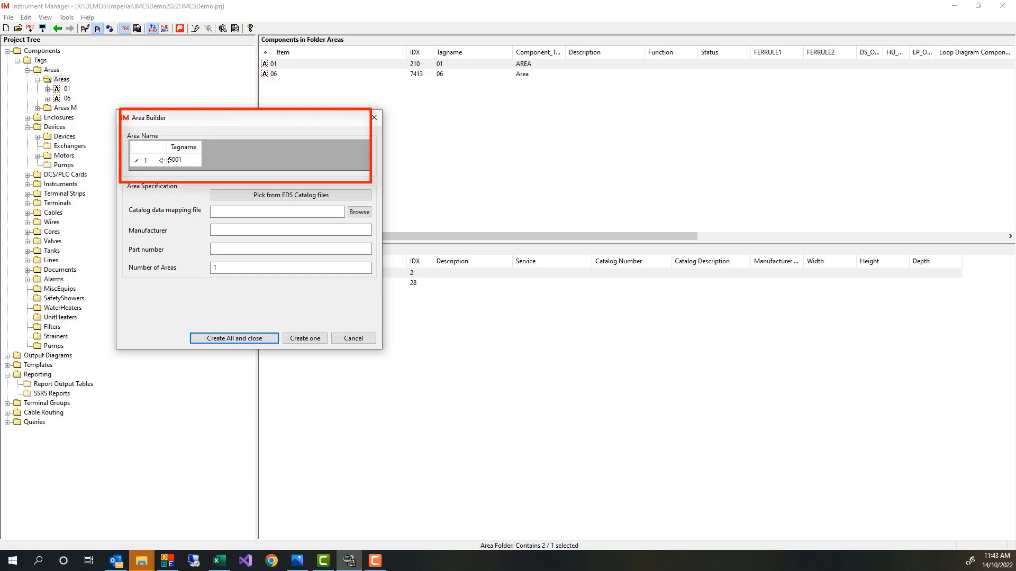
text(1)
text(ELD)
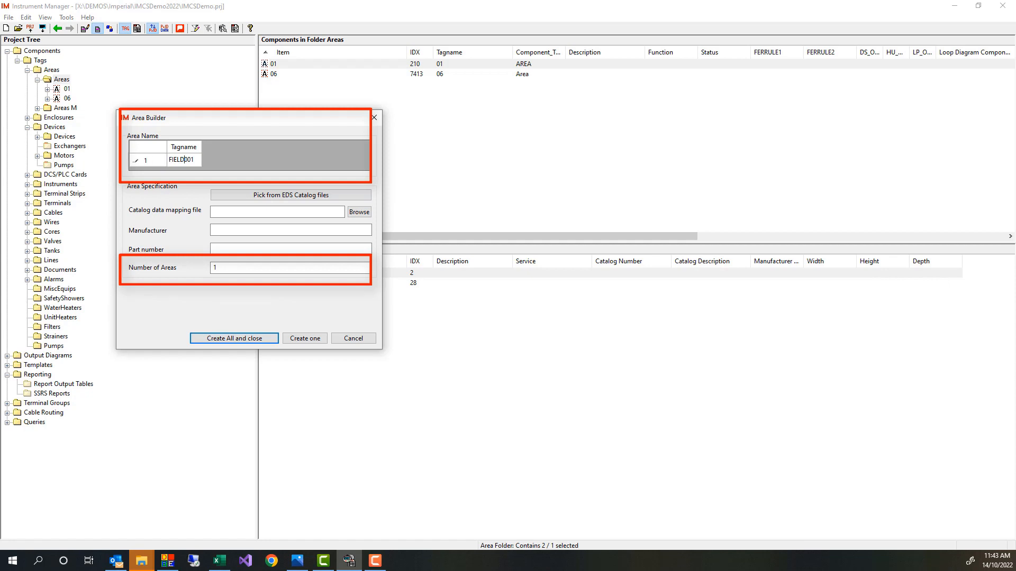
- Set the number of areas to 2 and create them all
key(alt+Tab)
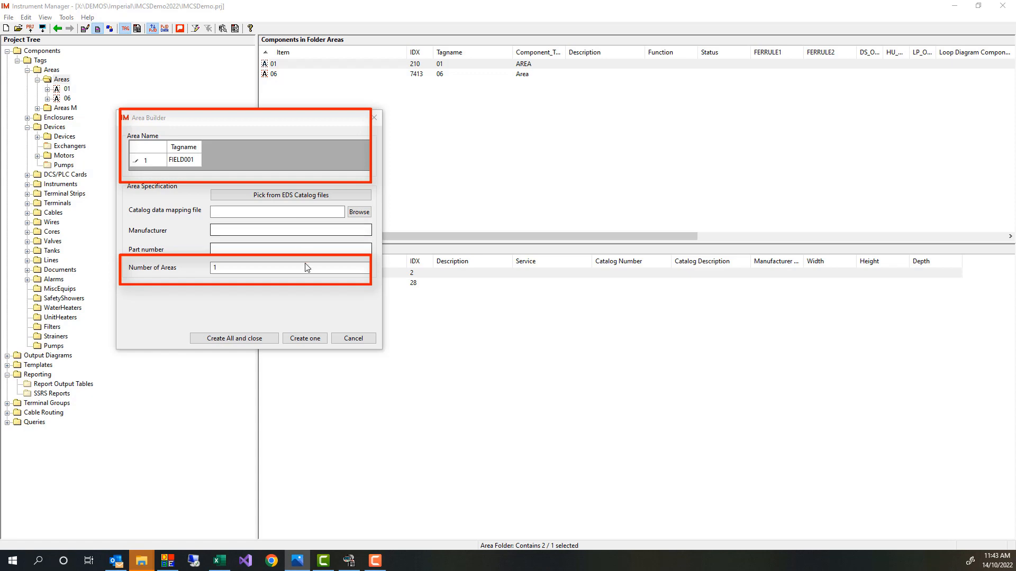
click(204, 265)
text(2)
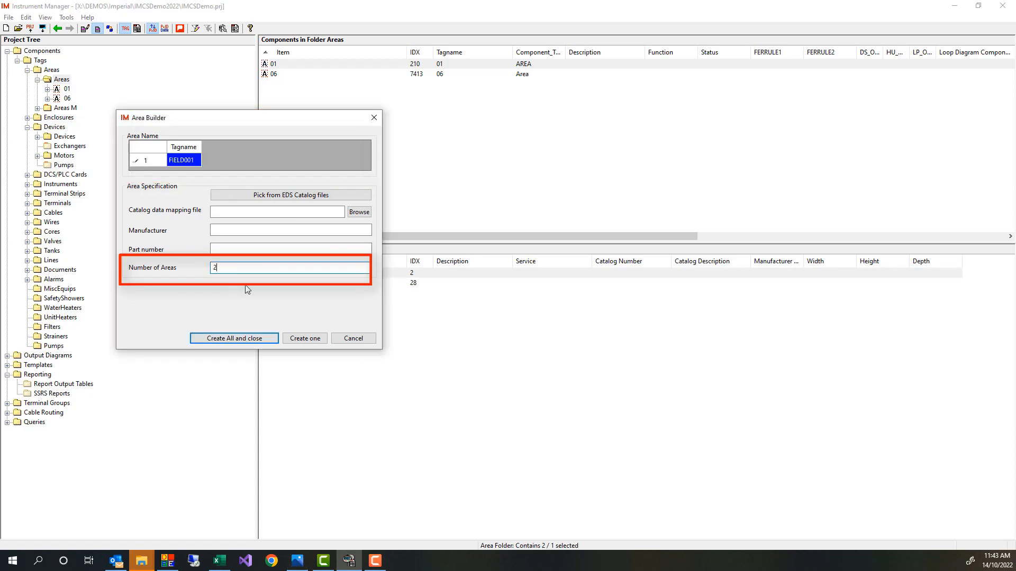
click(271, 339)
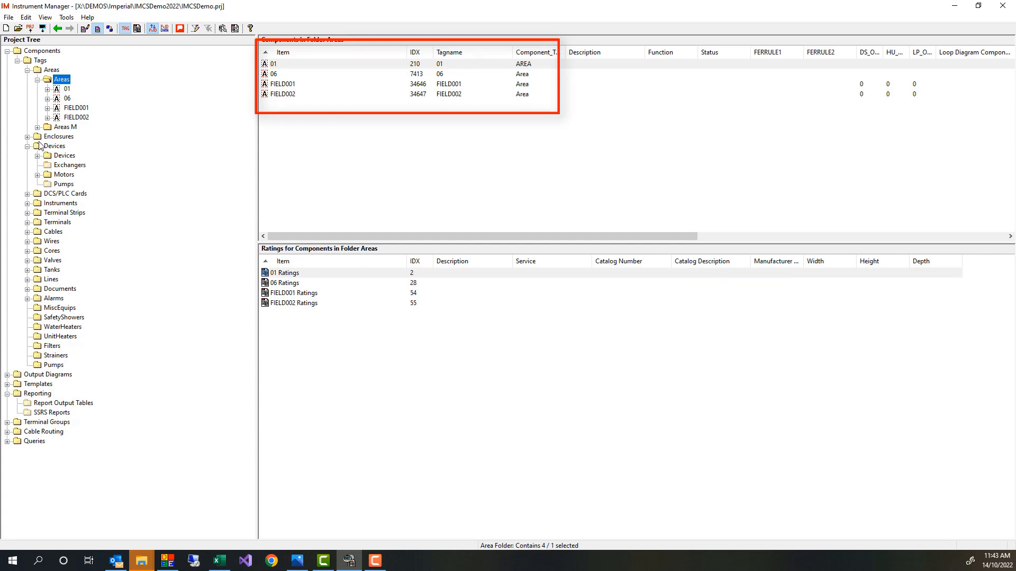
- Start adding an enclosure to the Enclosures subfolder under Tags and set its tagname to JB1 in the Enclosure Builder
click(27, 137)
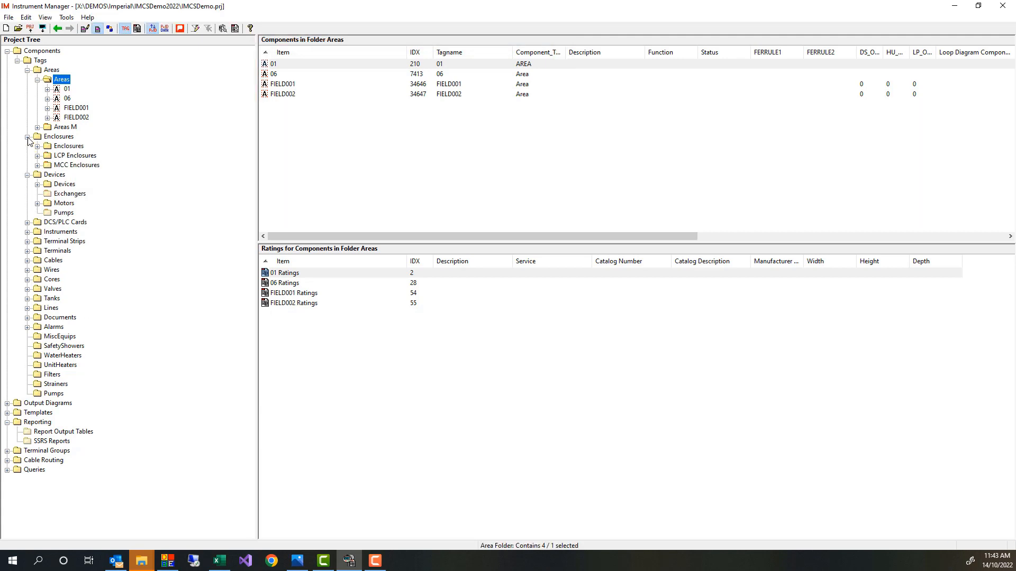
click(38, 146)
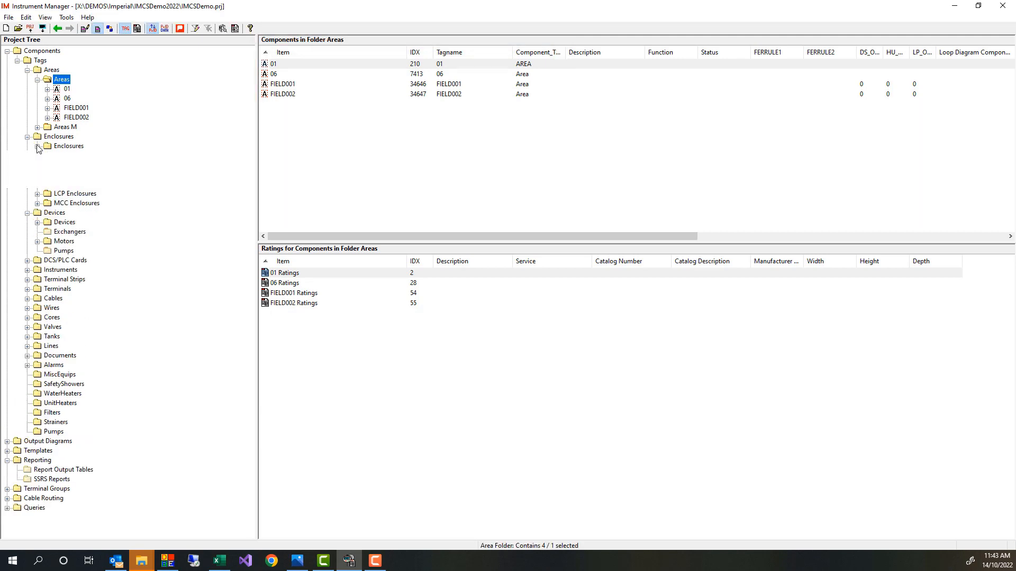
click(69, 146)
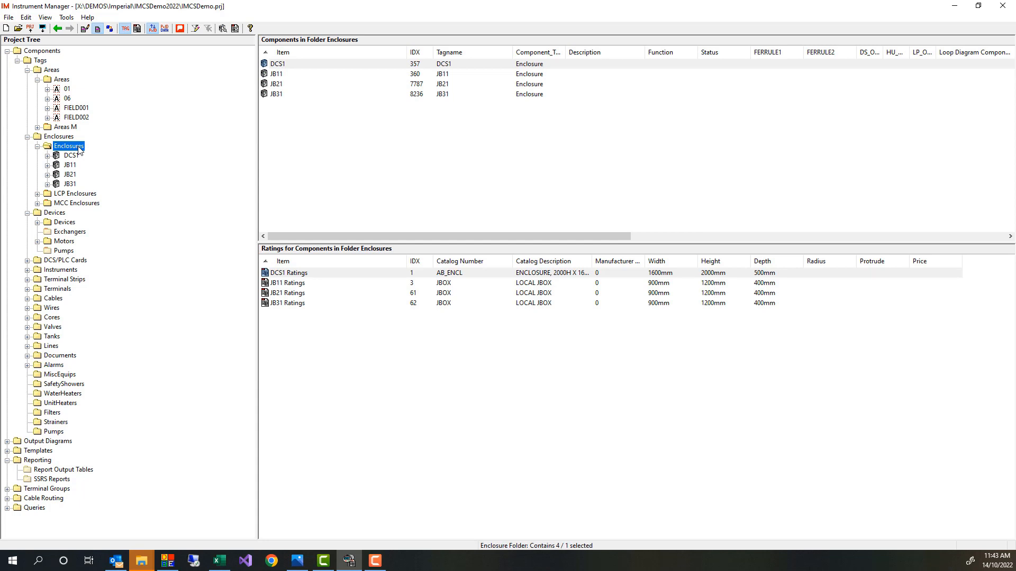
right_click(79, 151)
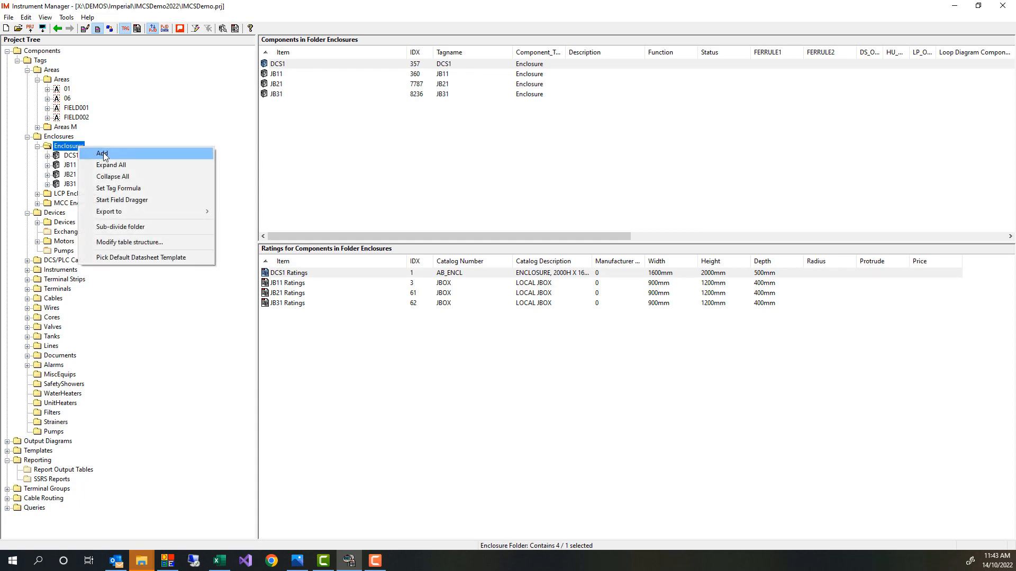
click(103, 154)
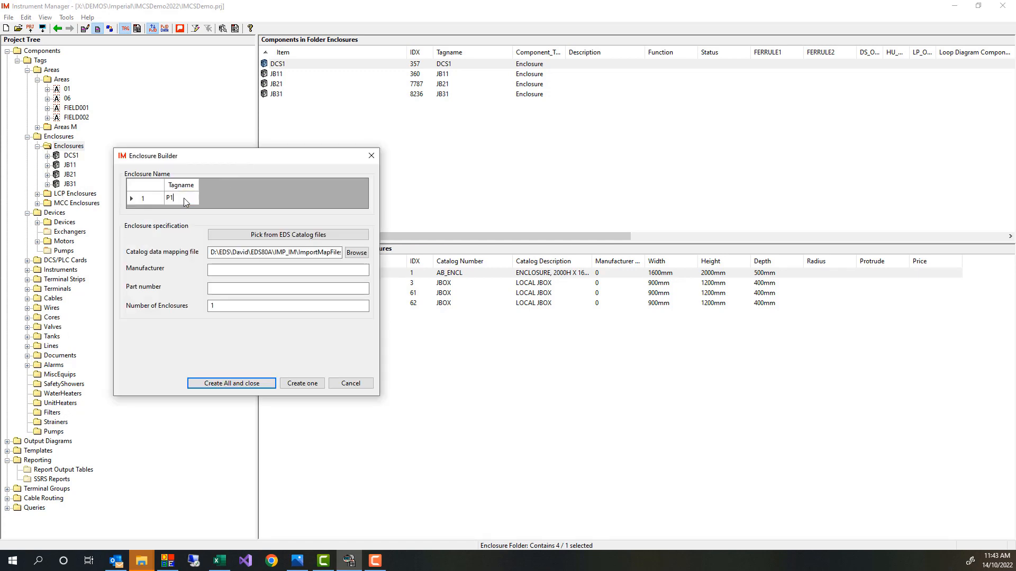
click(184, 198)
text(JB)
- Specify the enclosure from the EDS catalog as HOFFMAN part A42R3612HCR
click(281, 236)
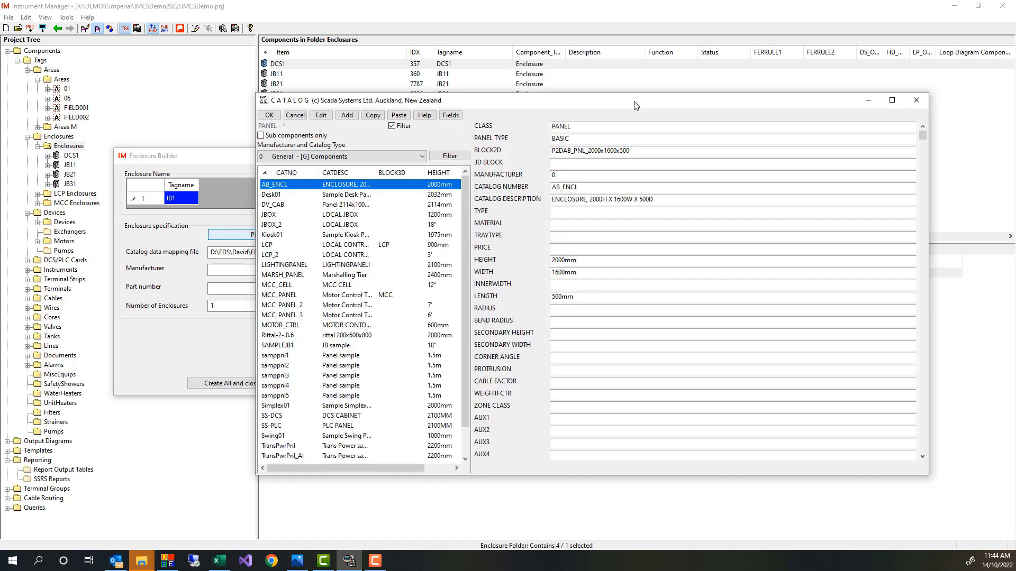
click(422, 157)
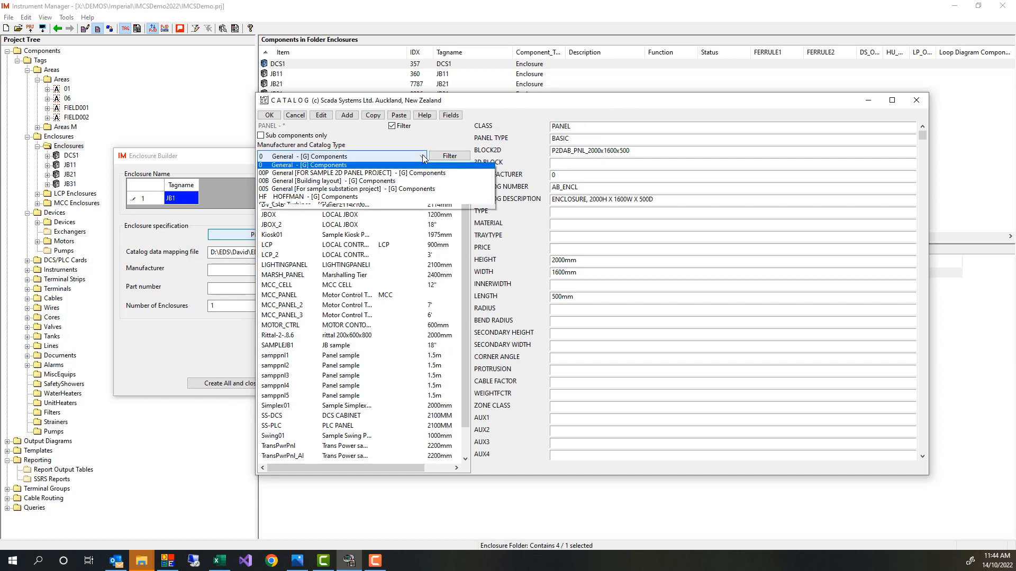
click(398, 197)
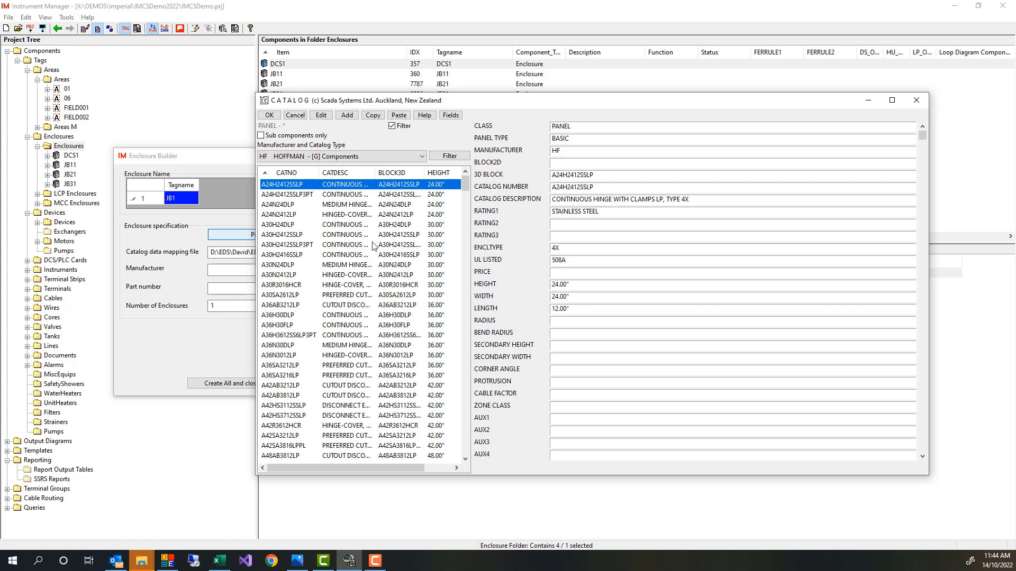
click(342, 426)
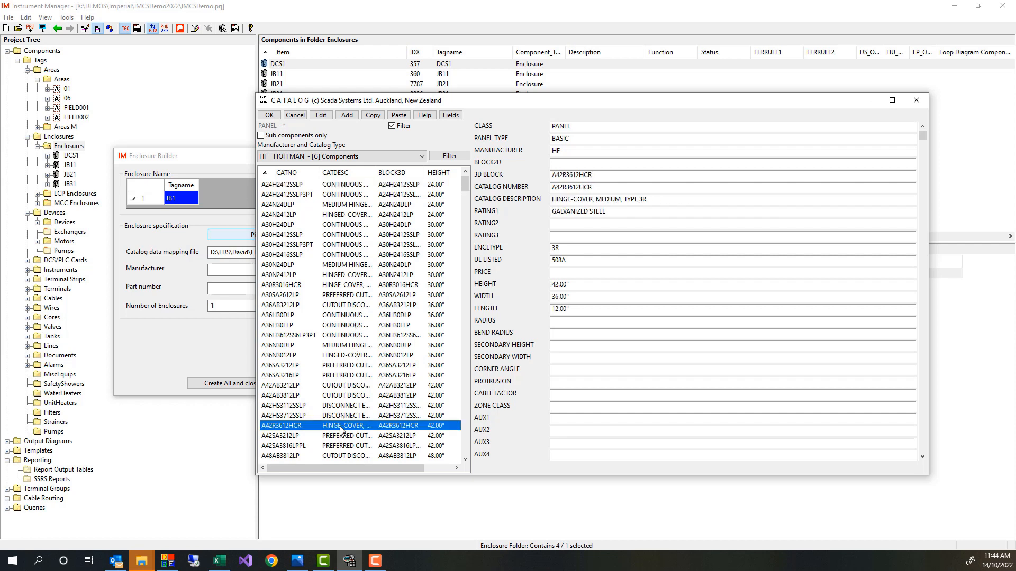
double_click(341, 427)
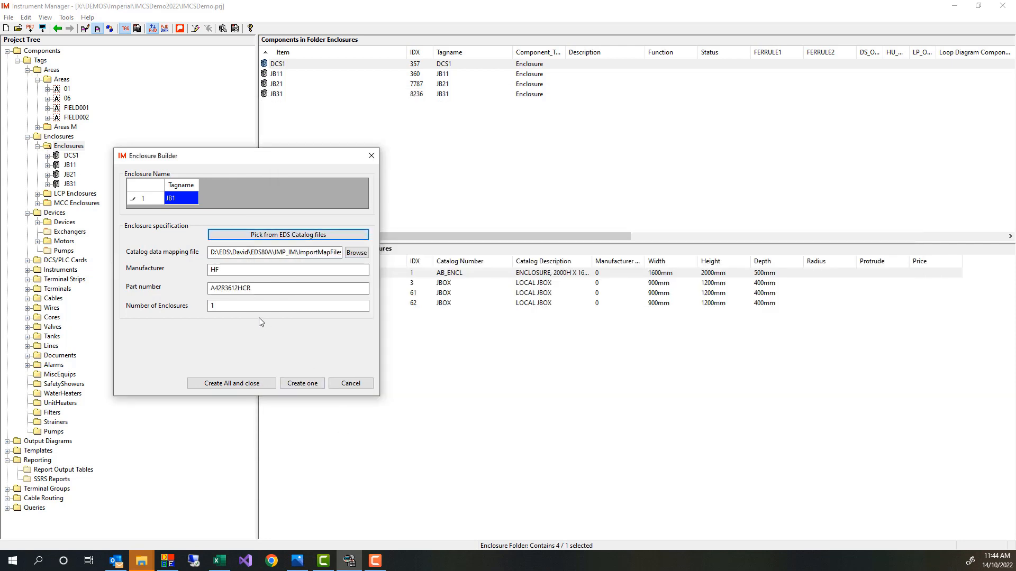
- Set the number of enclosures to 2 and create them all
drag(241, 306, 206, 309)
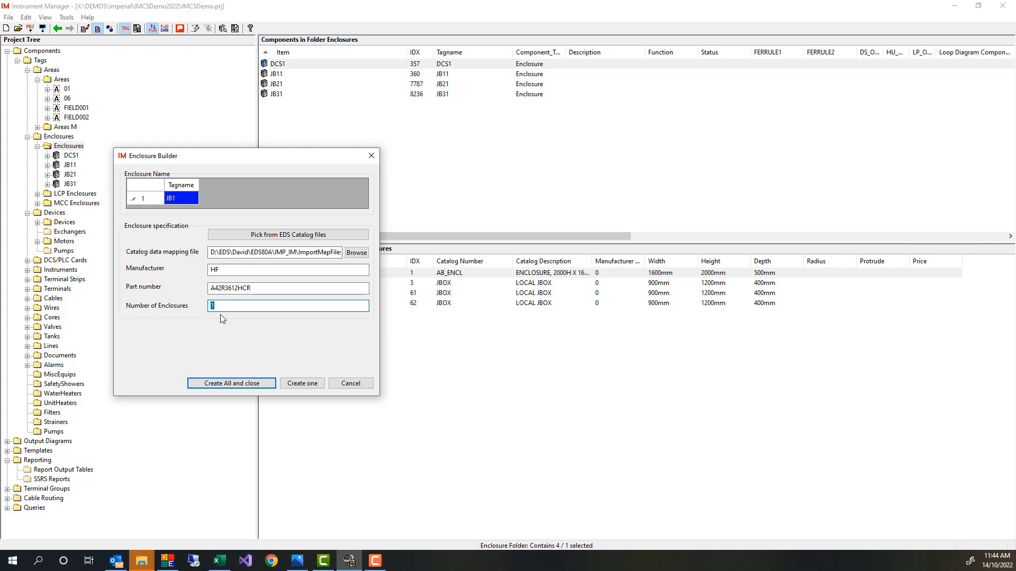
text(2)
click(266, 384)
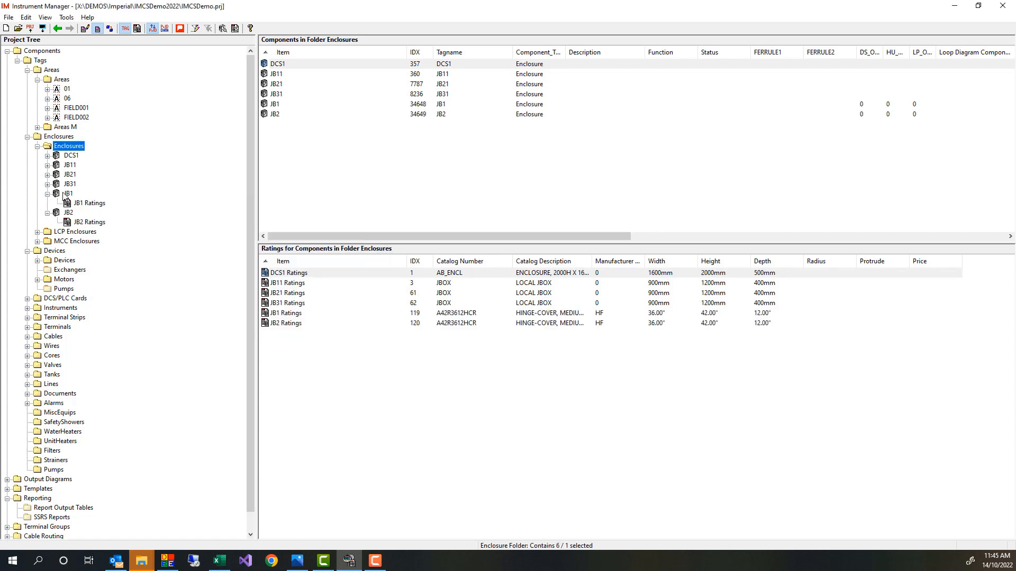
- Start adding a terminal strip to the Terminal Strips subfolder and set its tagname to XJB1 in the Terminal Strip Builder
click(27, 318)
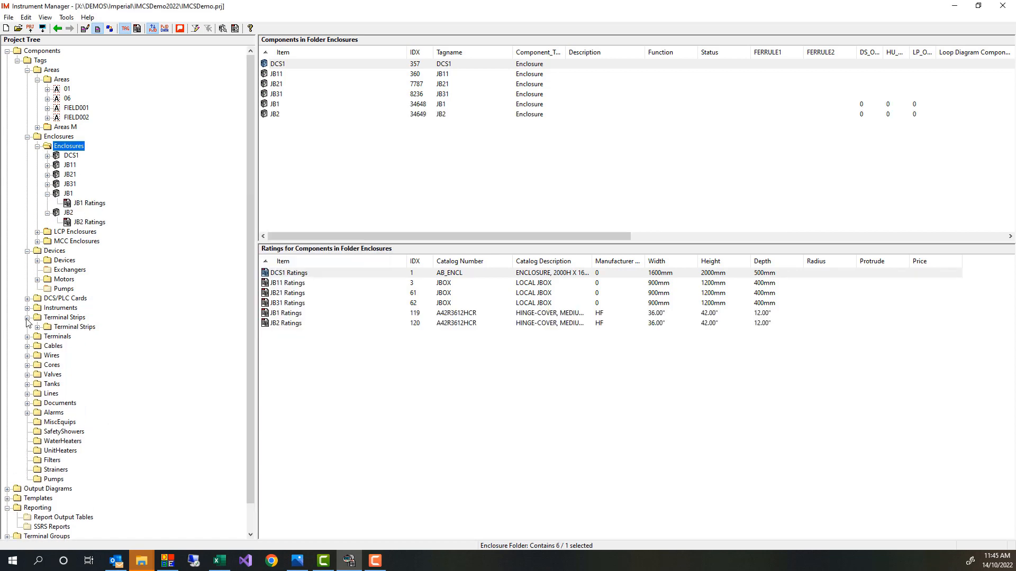
click(37, 327)
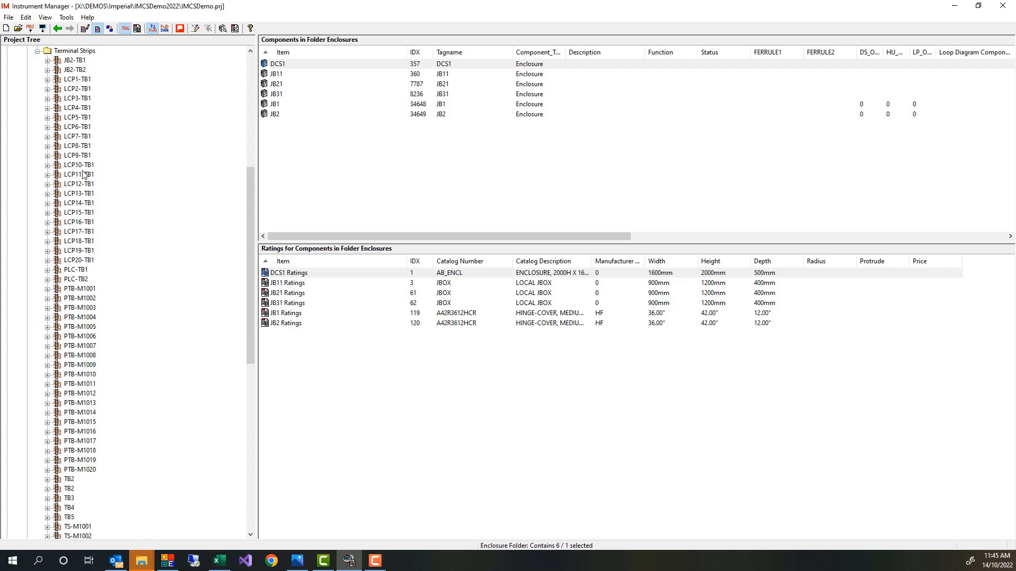
click(80, 52)
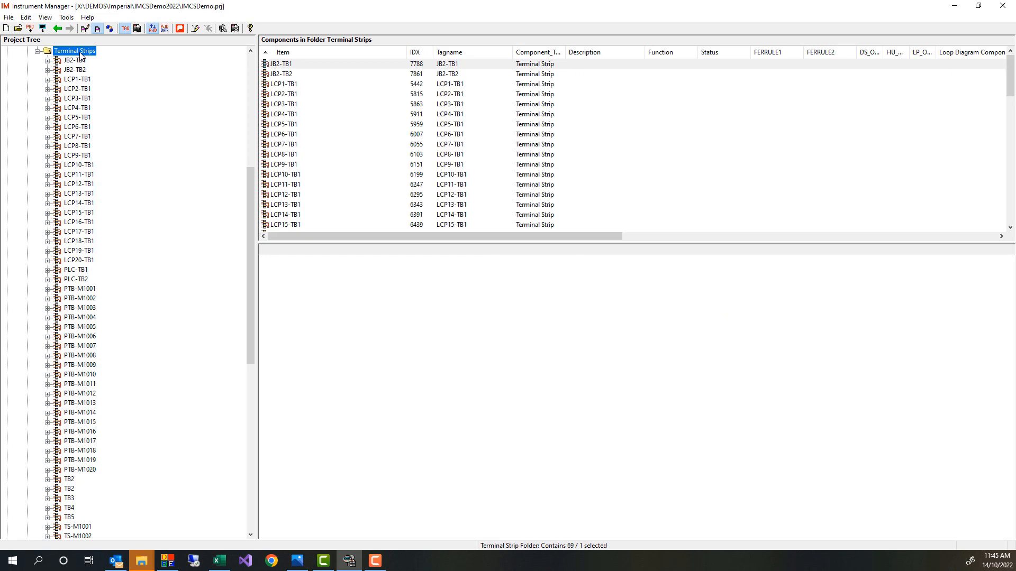
right_click(80, 52)
click(94, 59)
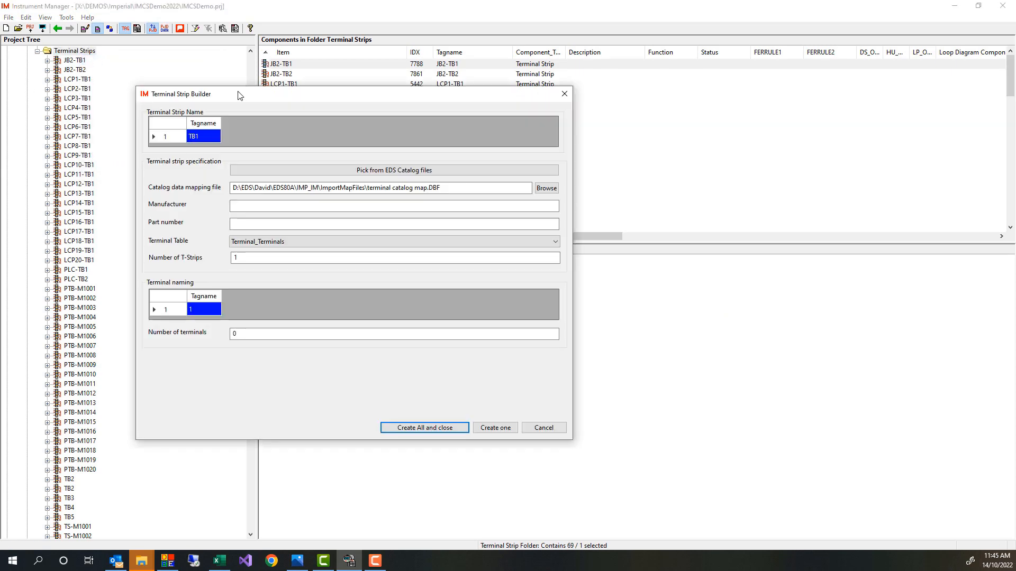
click(209, 138)
text(XJB)
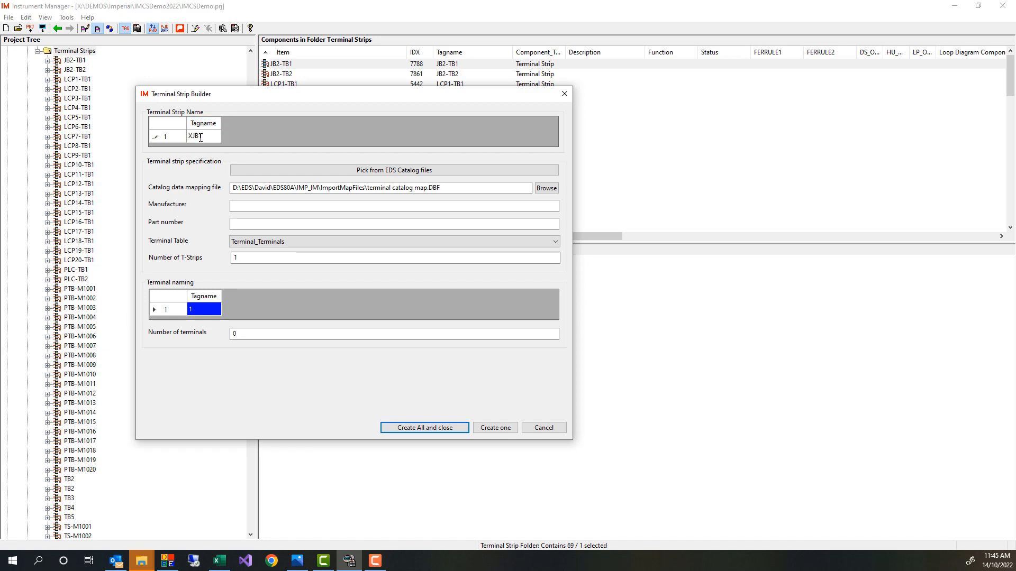
text(1)
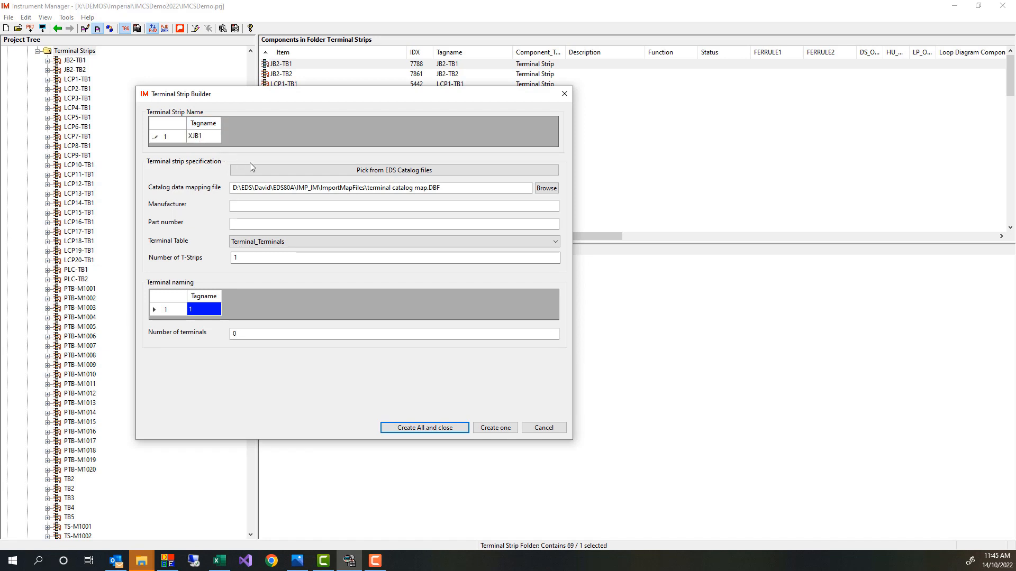
- Choose terminal AB1-VV7035 from the EDS catalog and create 2 terminal strips with 30 terminals each
click(335, 169)
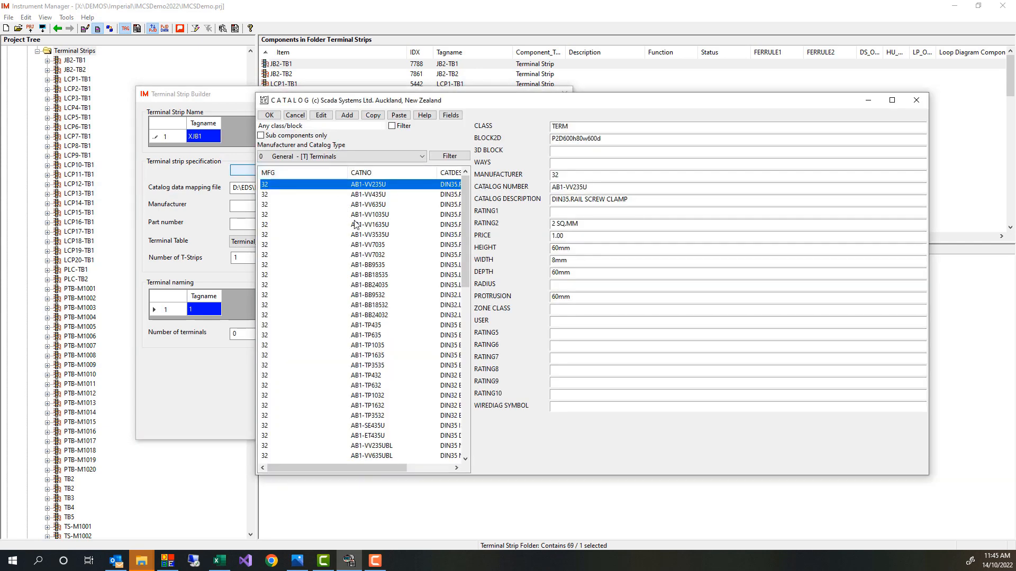
double_click(373, 244)
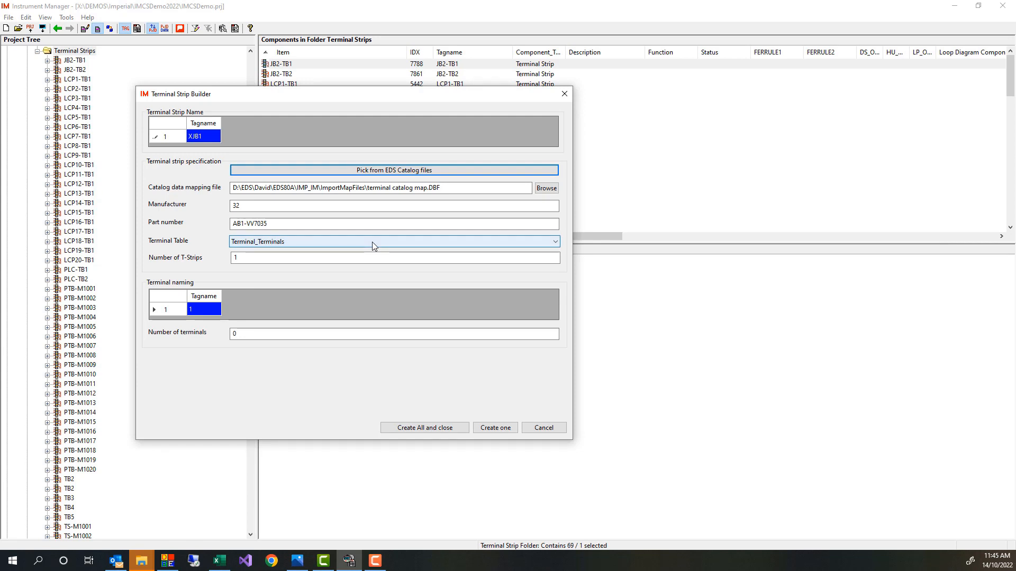
click(285, 257)
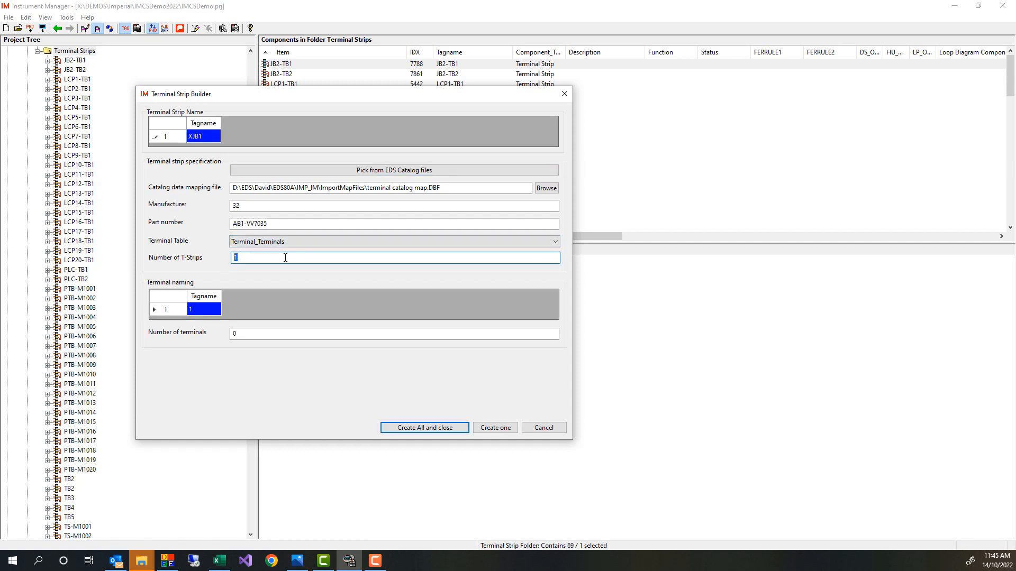
text(2)
click(243, 333)
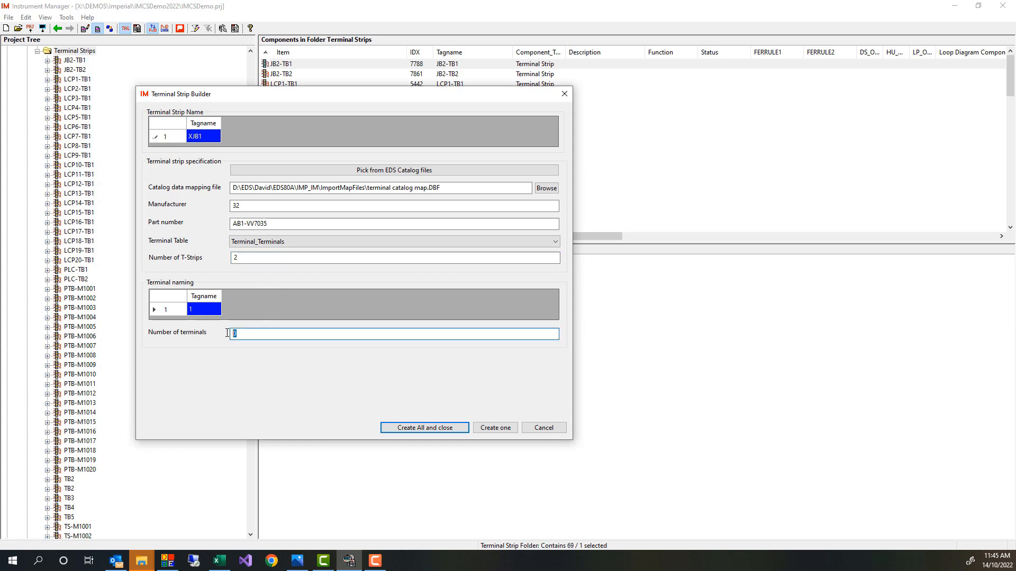
text(30)
click(421, 427)
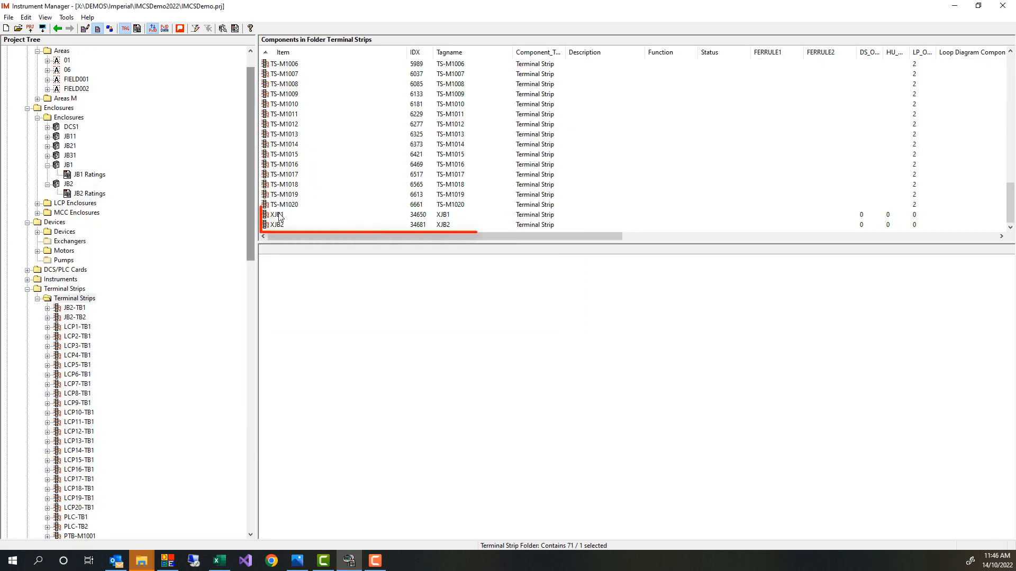
- Assign terminal strip XJB1 to enclosure JB1 and XJB2 to enclosure JB2, and collapse the Terminal Strips subfolder
drag(279, 214, 81, 172)
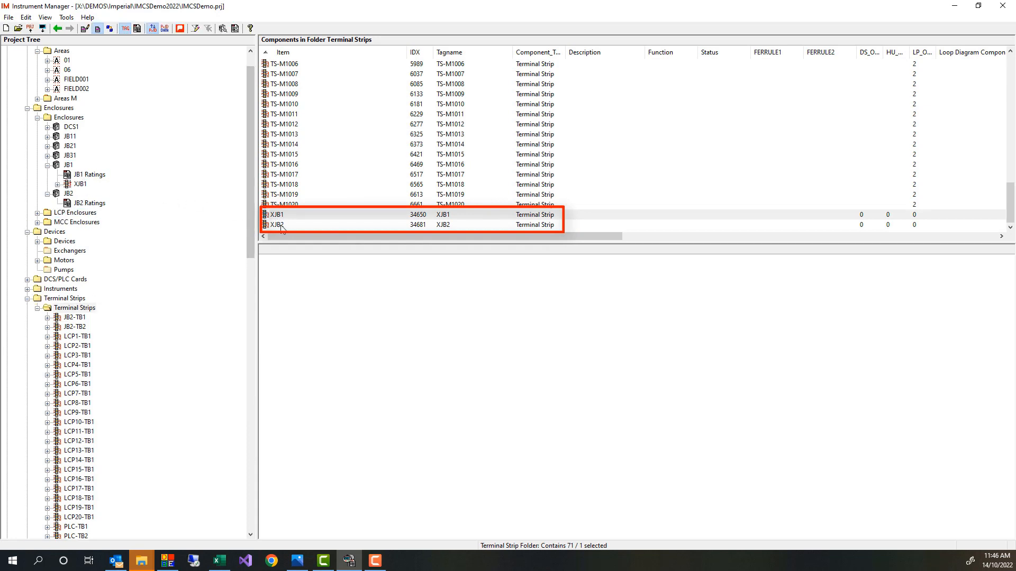
drag(282, 227, 68, 202)
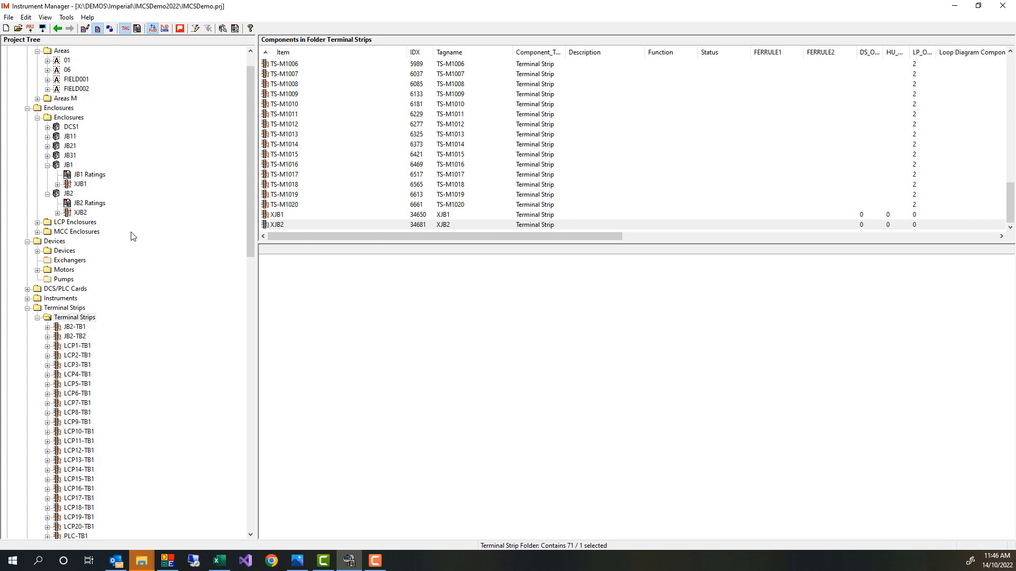
click(38, 319)
- Start adding an instrument to the Annubar_Flow_Meters subfolder under Instruments
click(28, 298)
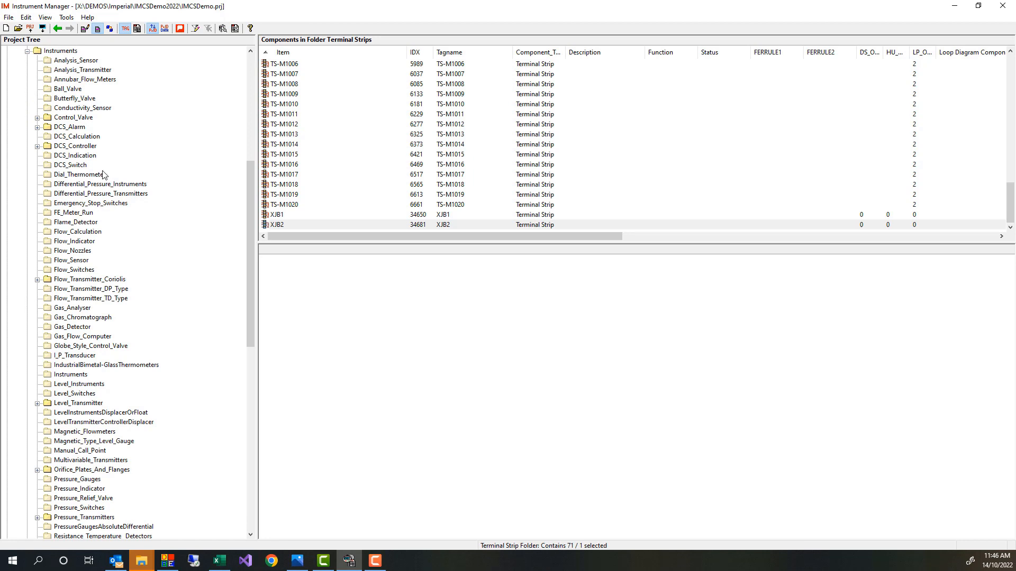
click(103, 83)
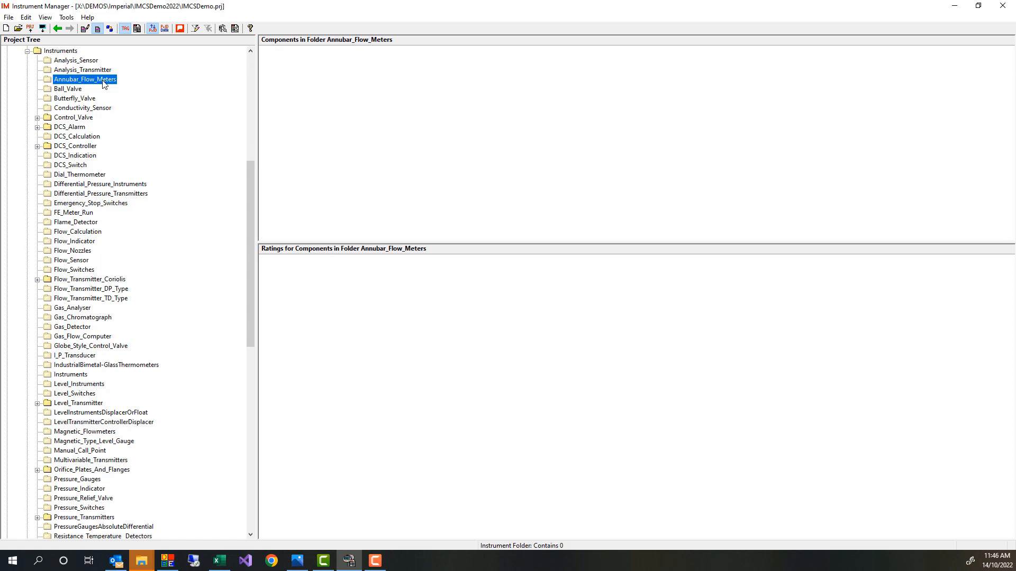
right_click(103, 81)
click(133, 88)
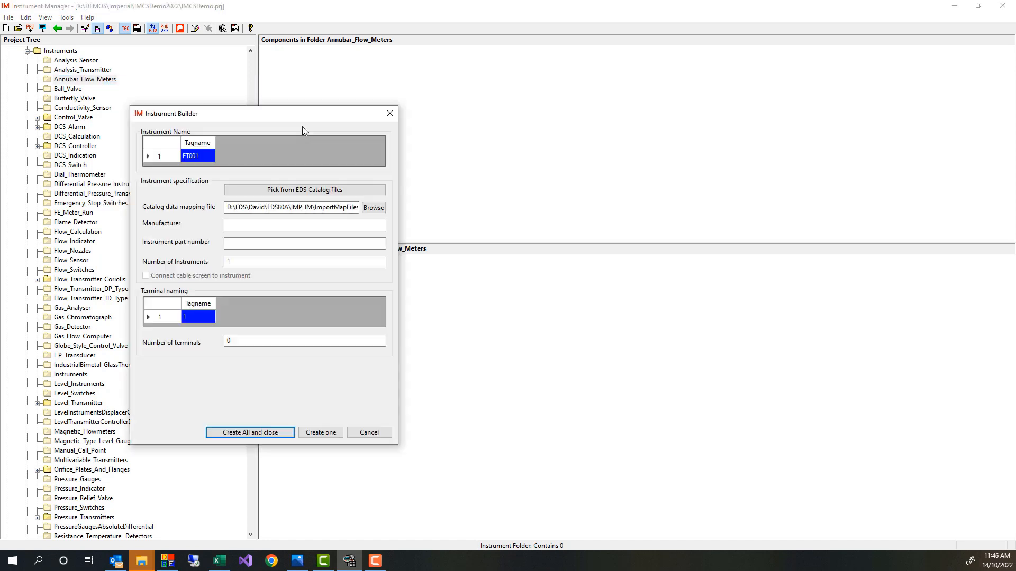
- Specify the instrument from the EDS catalog as the flow rate transmitter SAMPLE I32
click(319, 188)
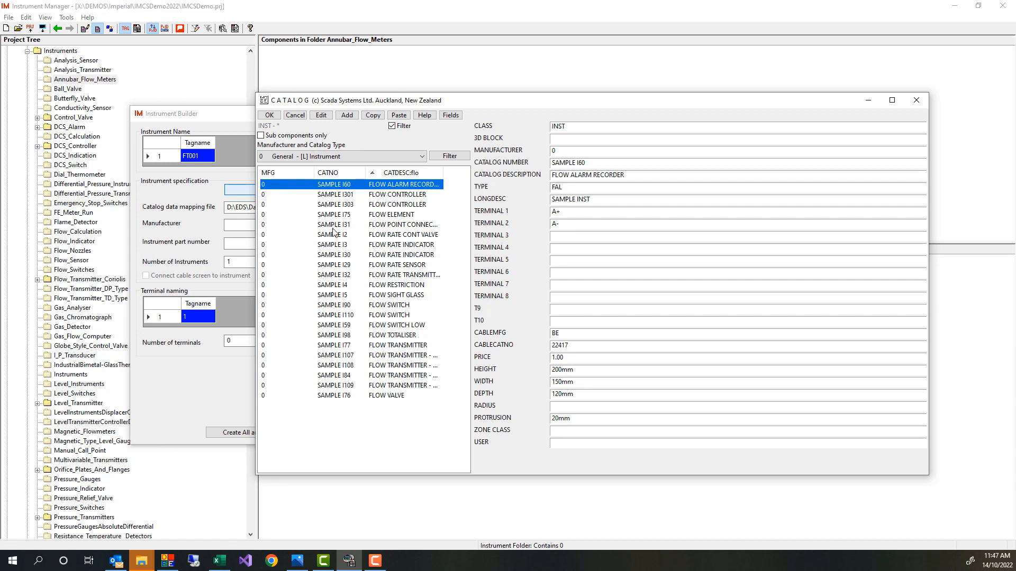
click(398, 276)
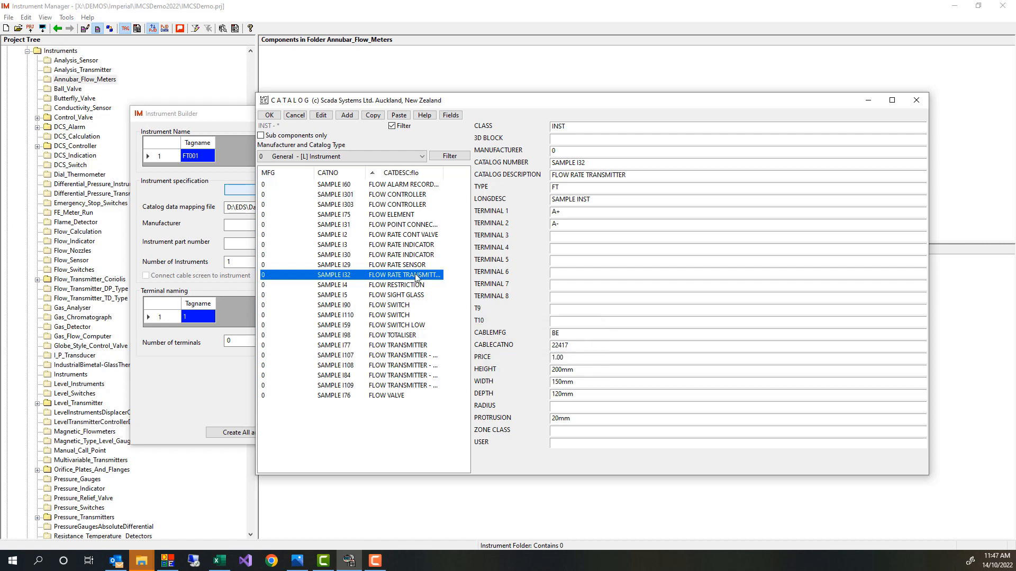
click(268, 116)
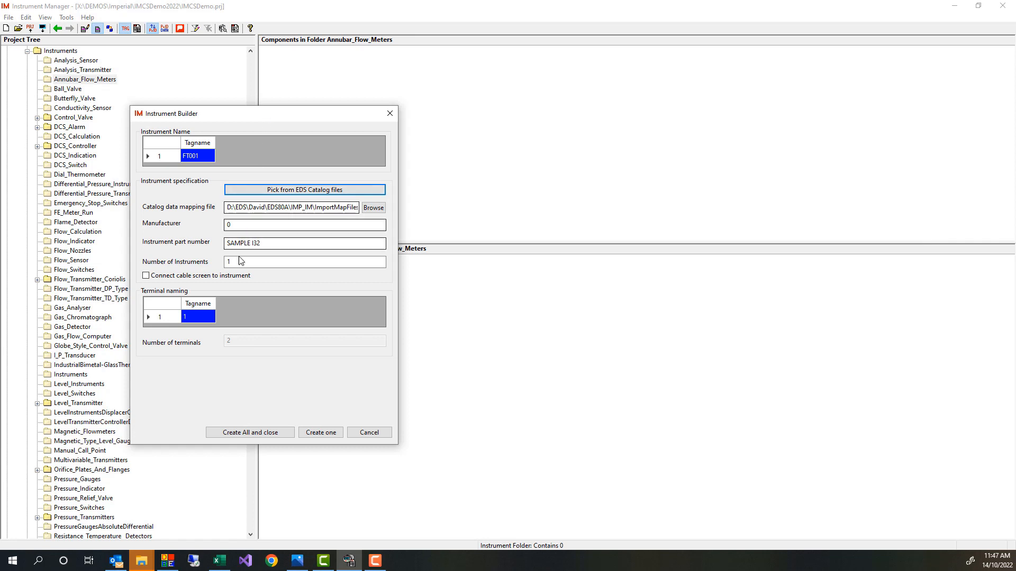
- Set the number of instruments to 4 and create them all, adding a datasheet for every instrument
drag(240, 266, 221, 266)
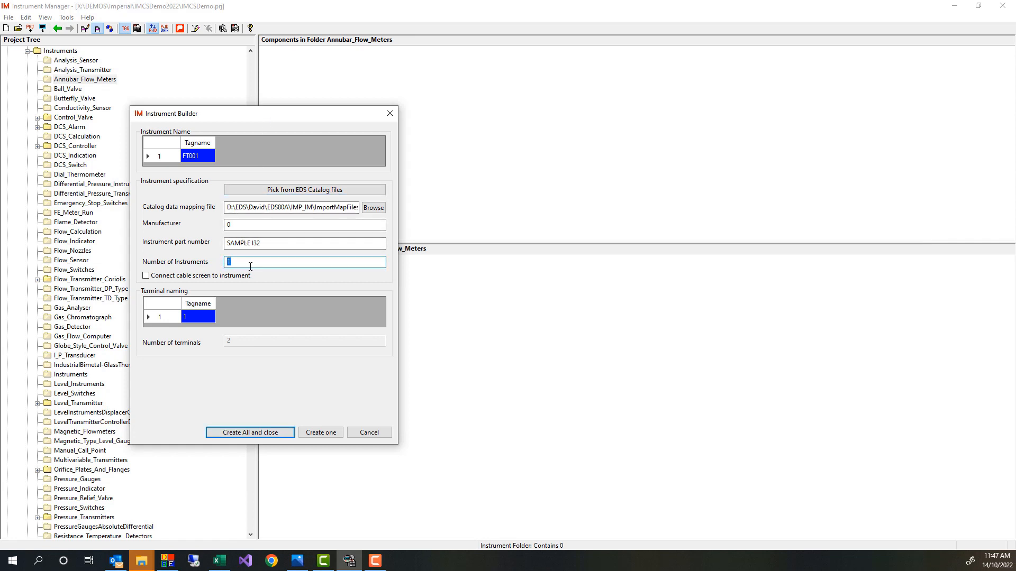
text(4)
click(264, 433)
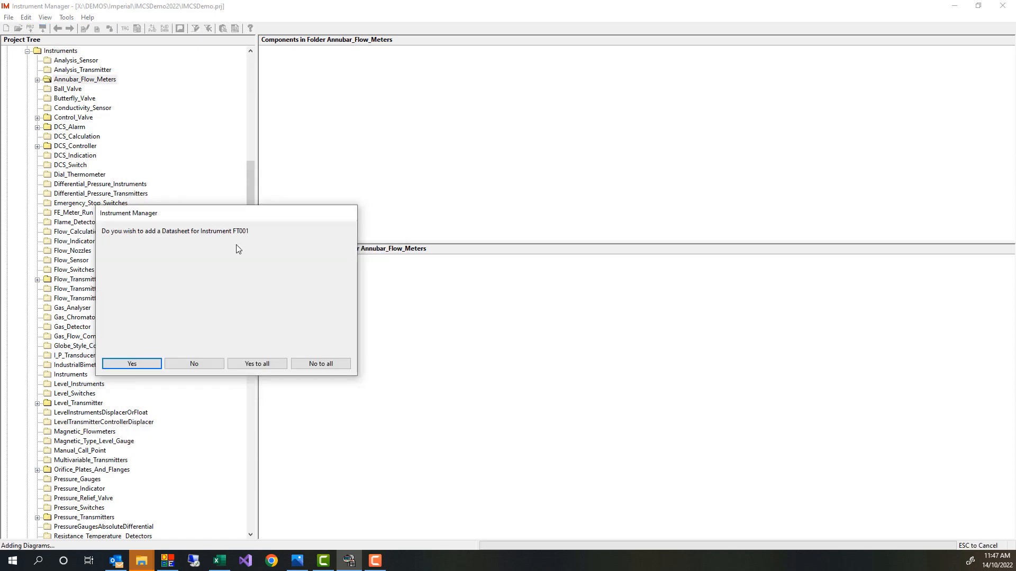
click(255, 366)
click(257, 363)
- Expand the Annubar_Flow_Meters folder and instrument FT001 to examine the items created beneath it
click(37, 80)
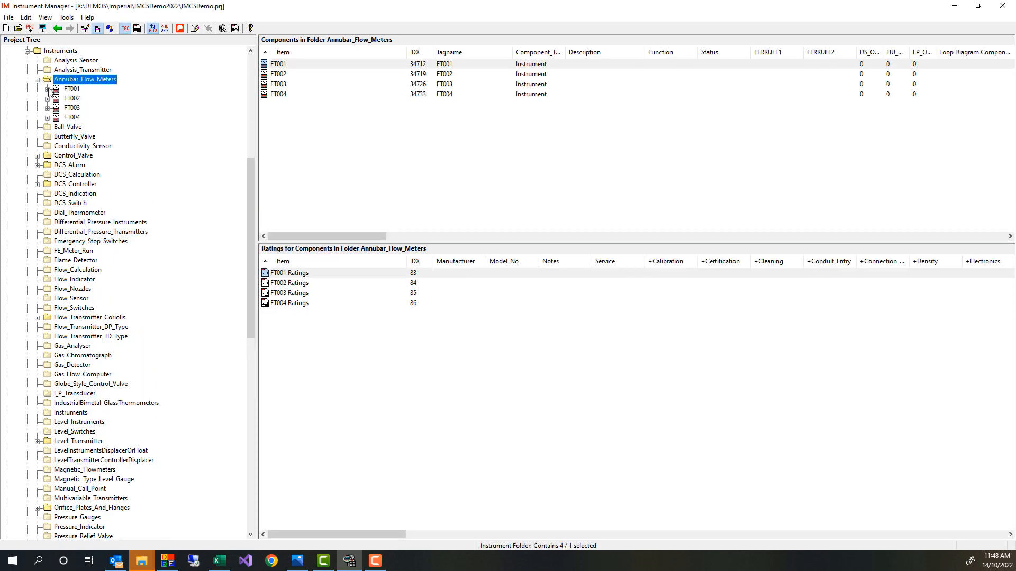
click(47, 89)
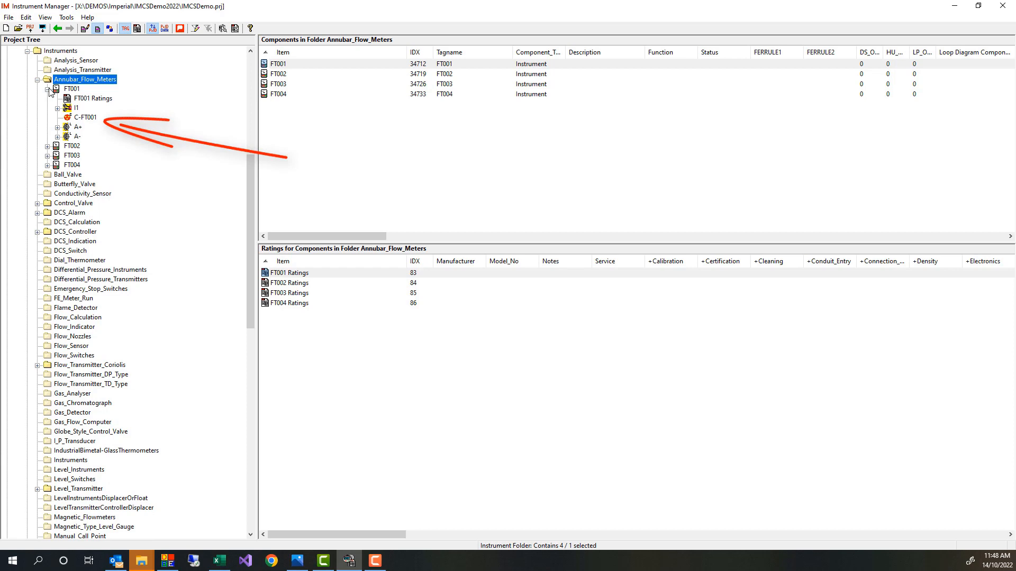
- Examine the wires under terminals A+ and A- of instrument FT001, closing the Annubar_Flow_Meters folder when done
click(57, 127)
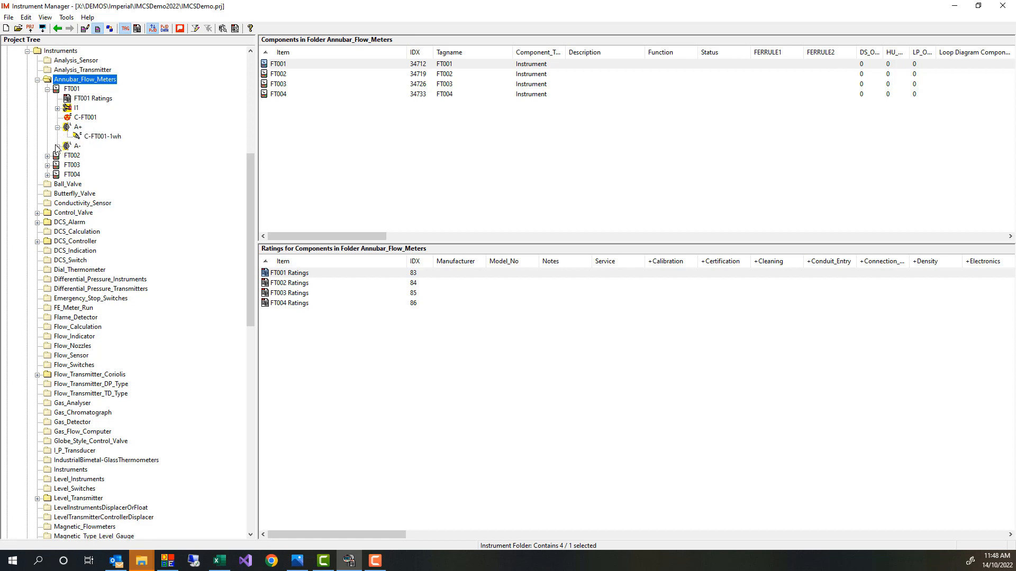
click(58, 146)
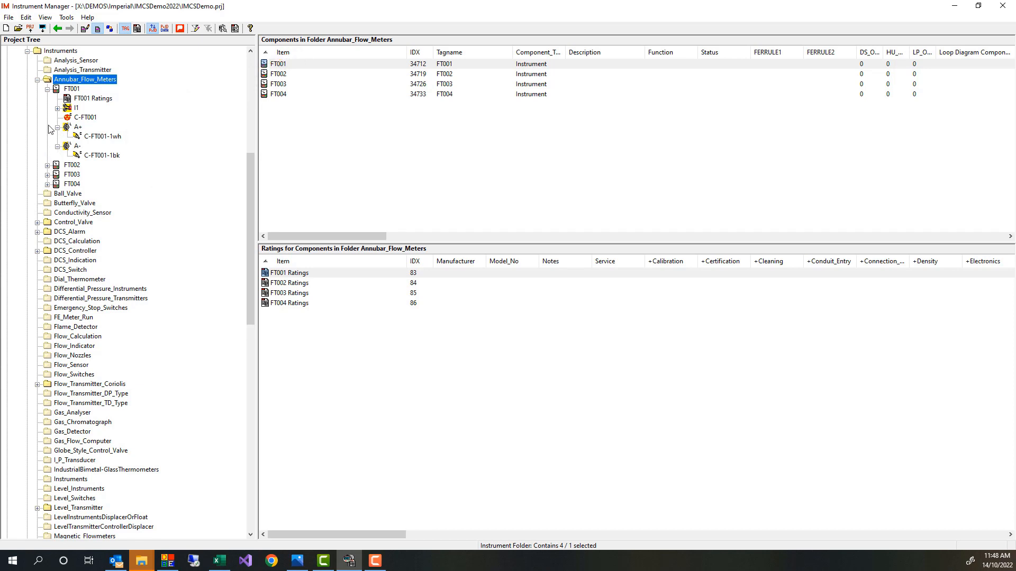
click(48, 89)
click(37, 79)
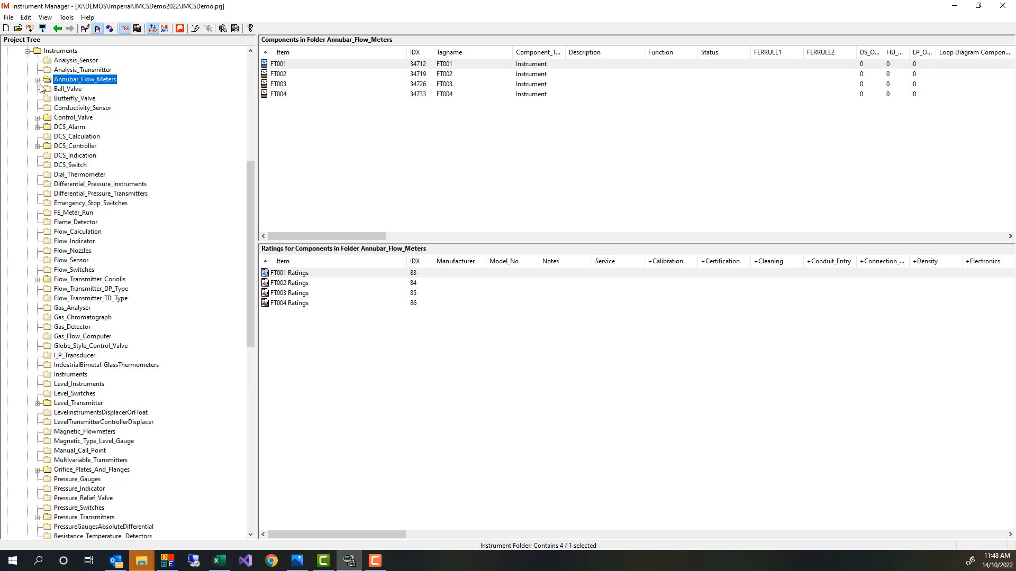
- Start adding an instrument to the Conductivity_Sensor folder, filtering the EDS catalog descriptions by "cond" and choosing the conductivity sensor SAMPLE I21
click(65, 109)
right_click(65, 110)
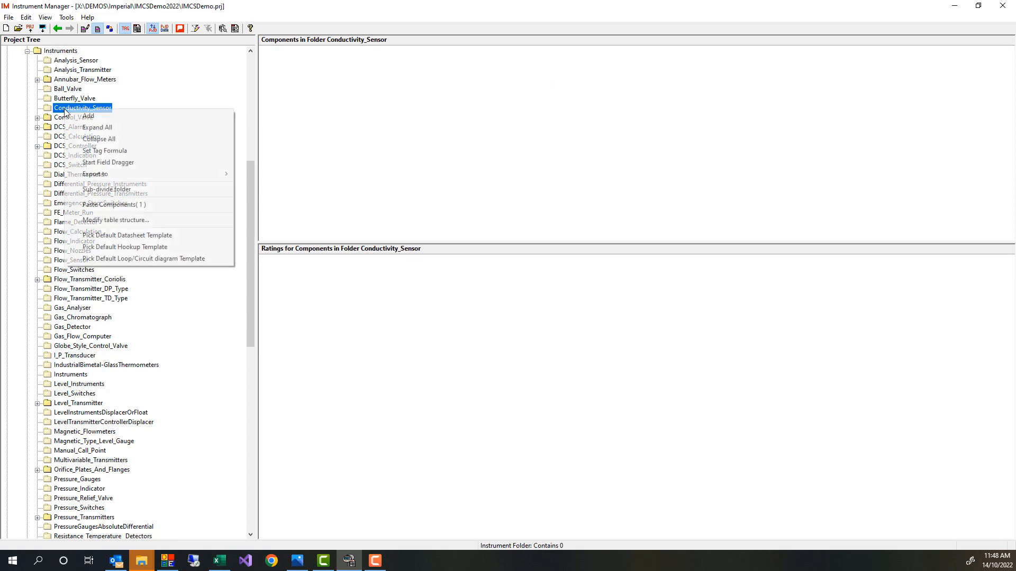
click(90, 116)
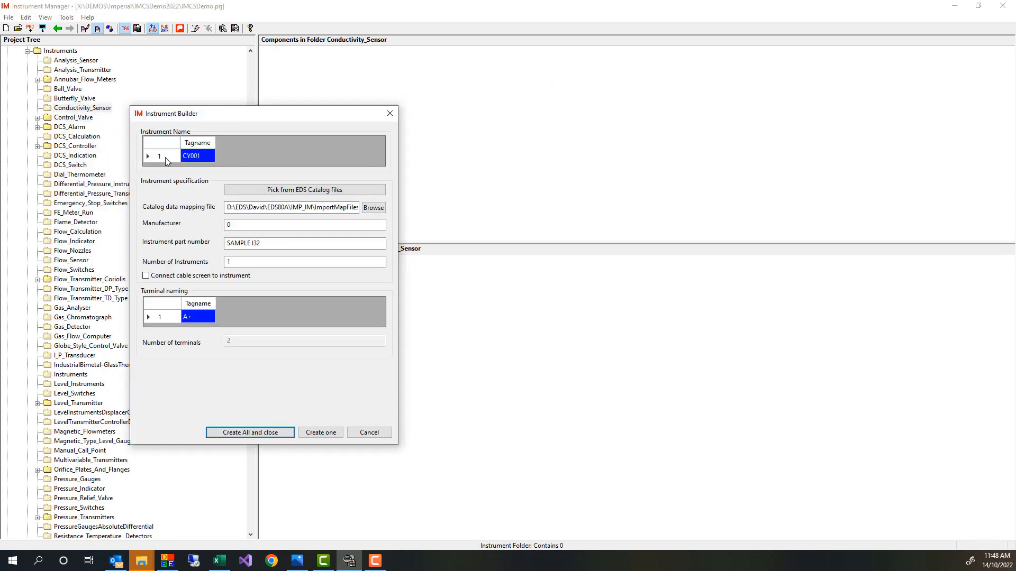
click(310, 190)
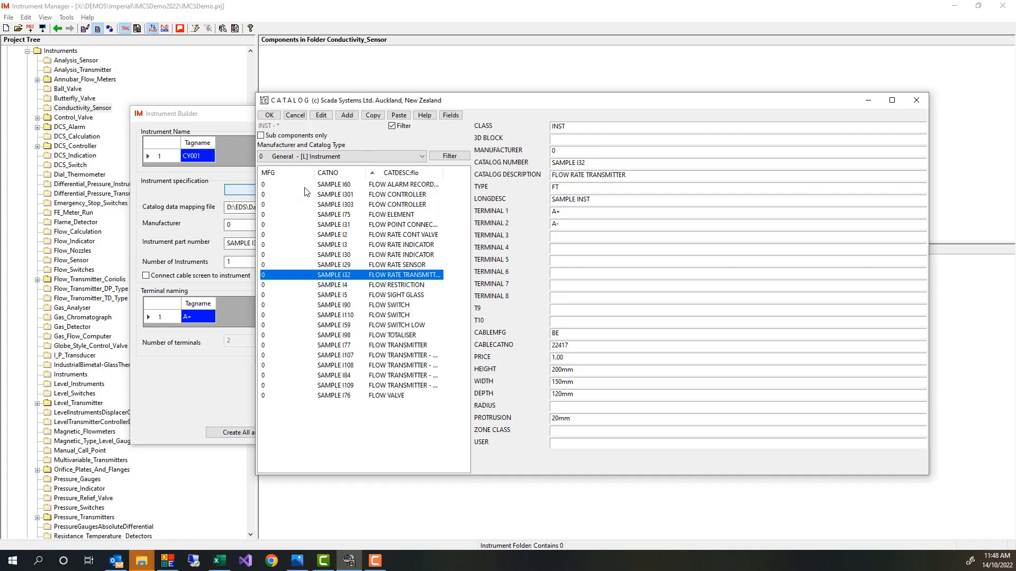
click(426, 173)
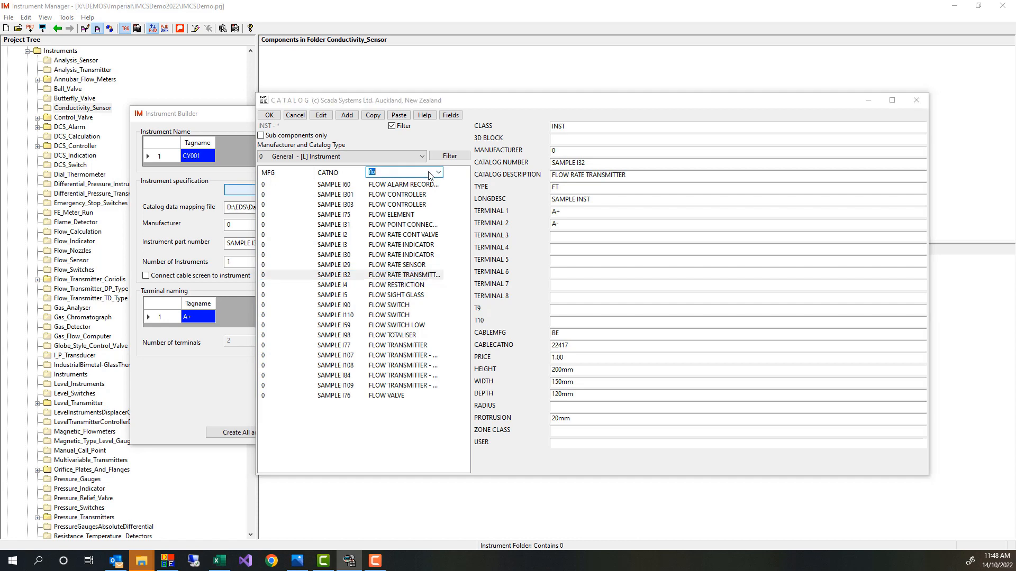
text(cond)
key(Return)
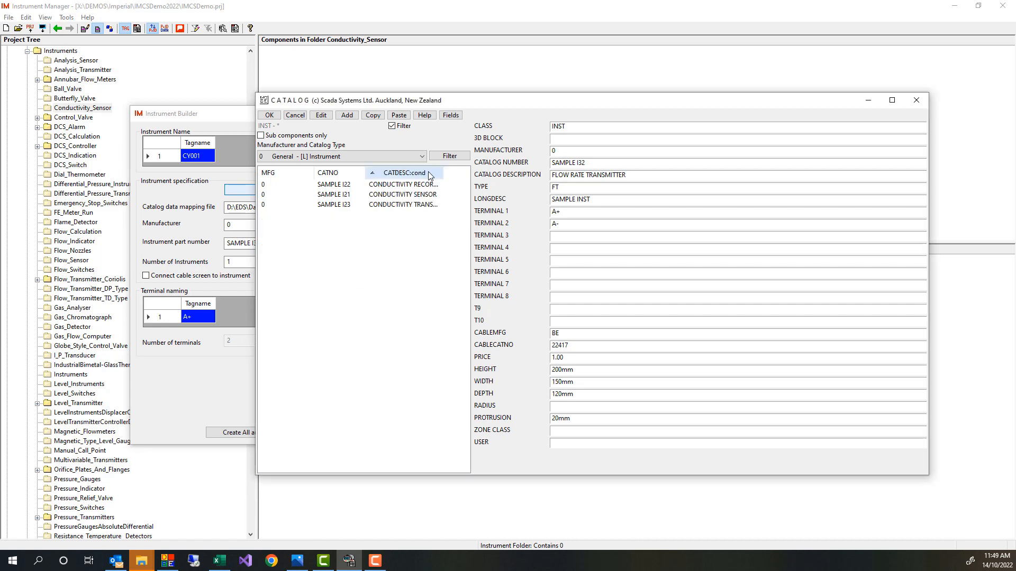
click(418, 197)
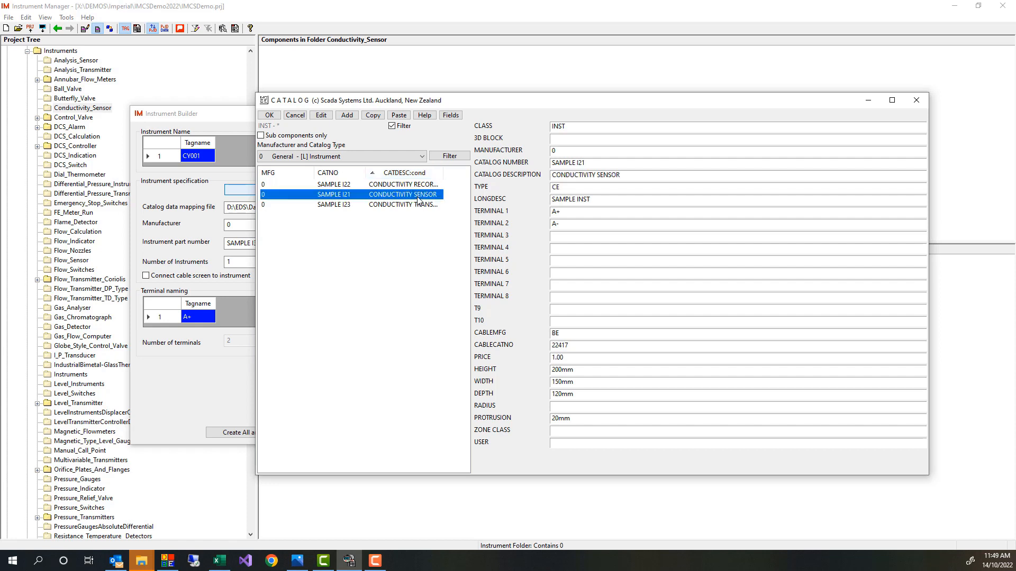
click(278, 117)
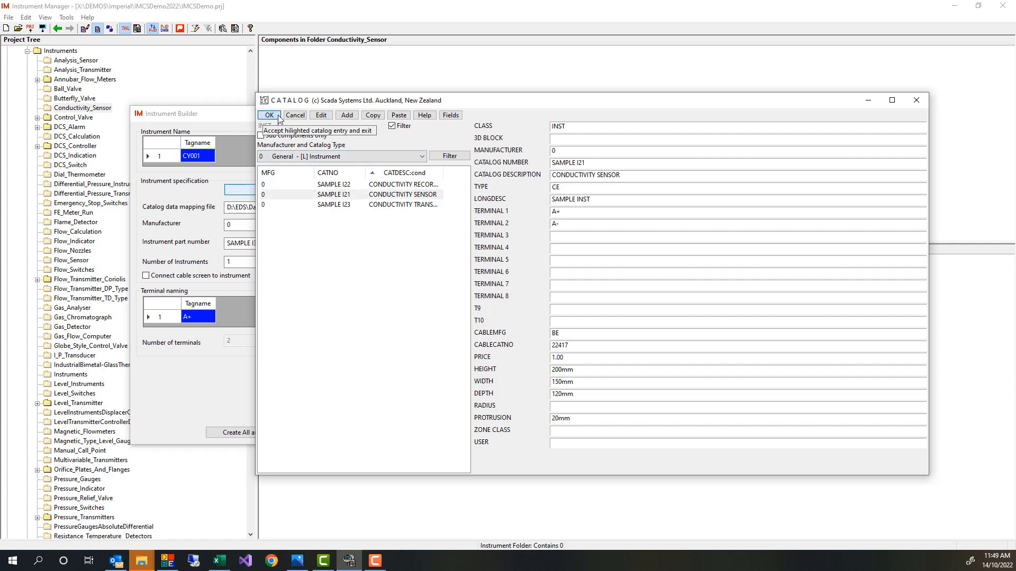
click(279, 117)
- Set the number of conductivity sensors to 4 and create them all, accepting the offered documents, including loop/circuit diagrams, for every instrument
click(263, 263)
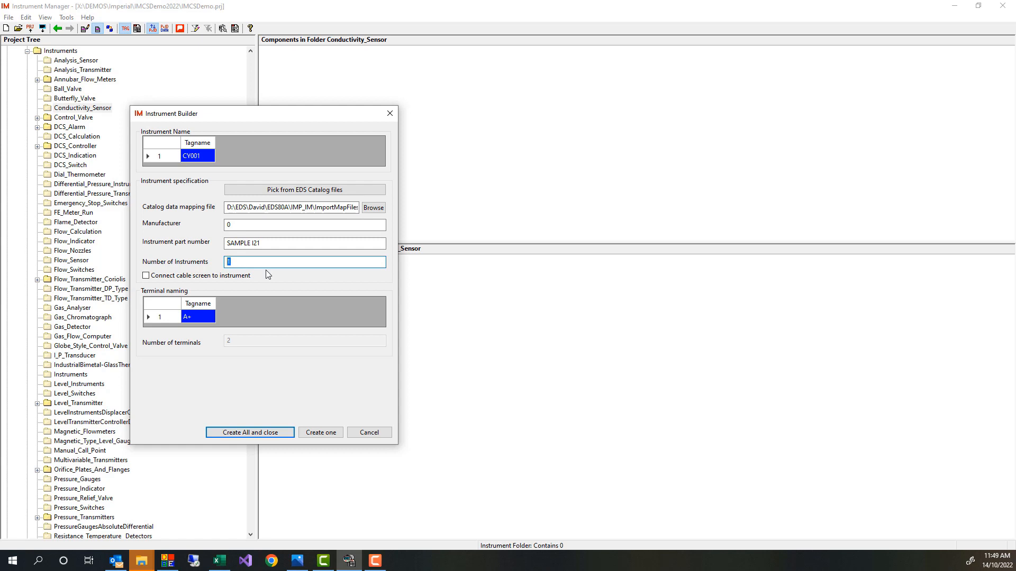
text(4)
click(252, 432)
click(257, 364)
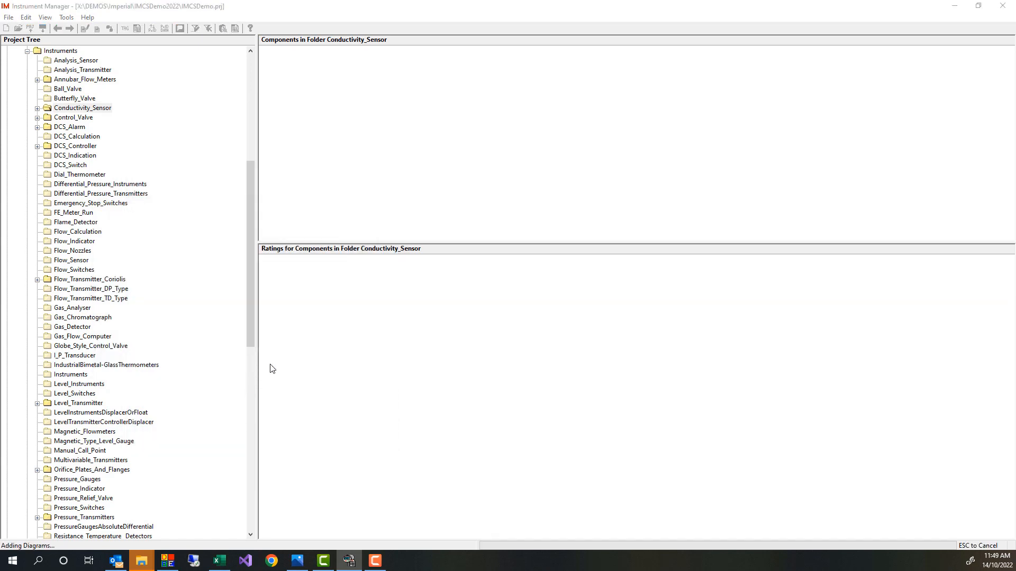
click(252, 364)
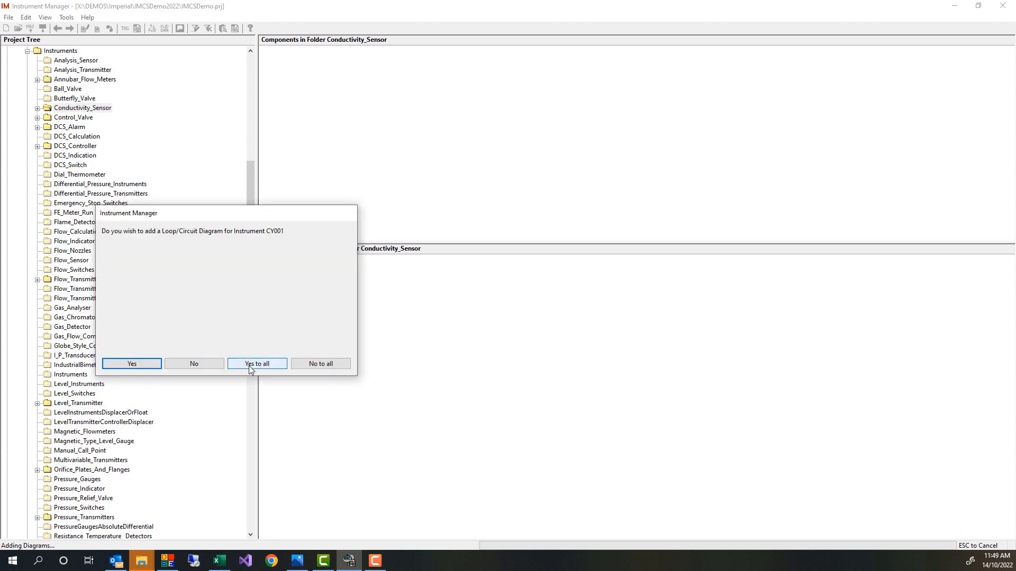
click(250, 365)
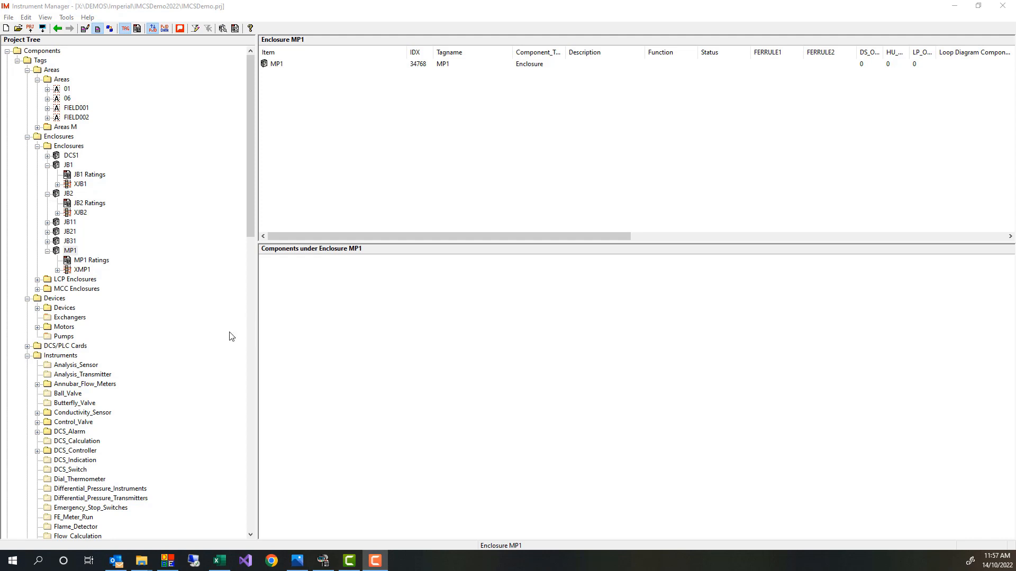
- Start adding a new card to the PLC Cards folder under DCS/PLC Cards
click(27, 347)
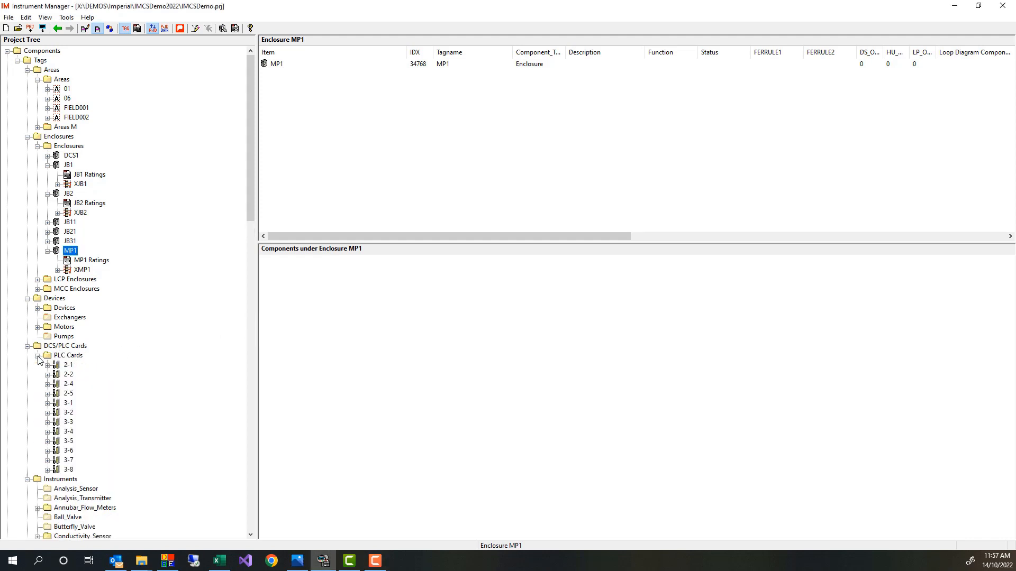
click(76, 358)
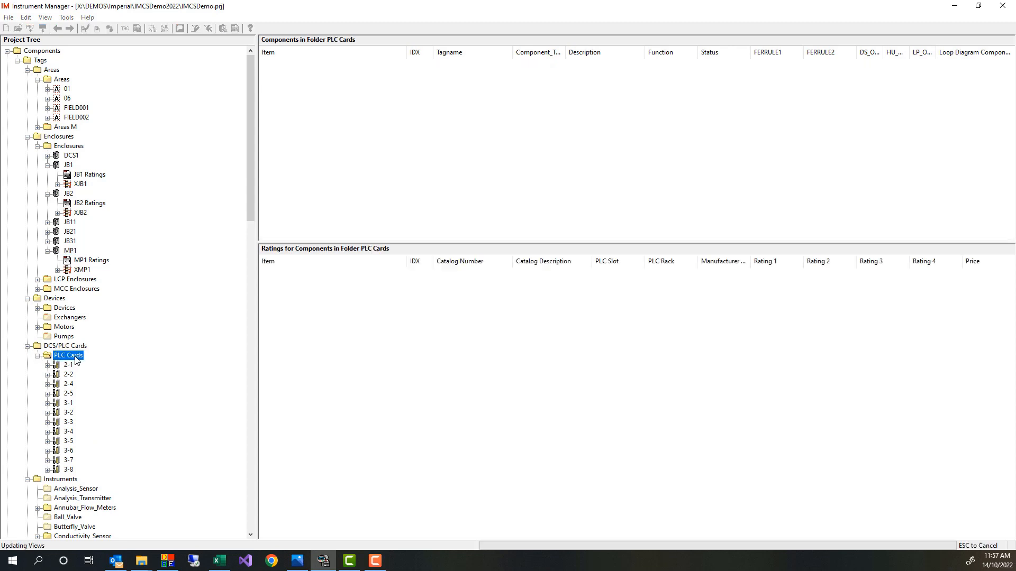
right_click(77, 359)
click(97, 366)
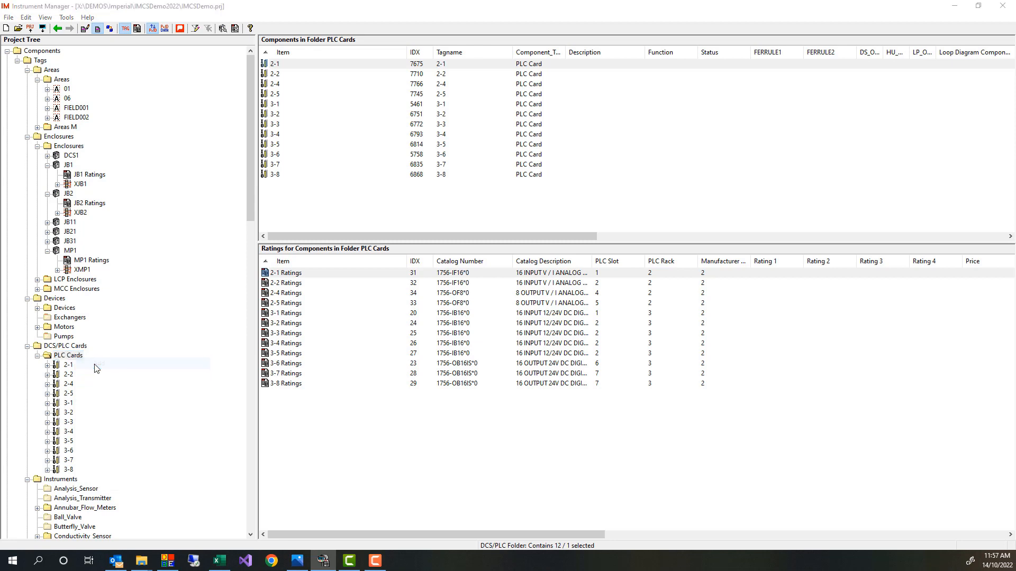
- Compare the Allen-Bradley 8 input analog modules 1746-NI8, 1756-IF8 and 1794-IE8H in the catalog, and choose 1794-IE8H for the card
click(159, 393)
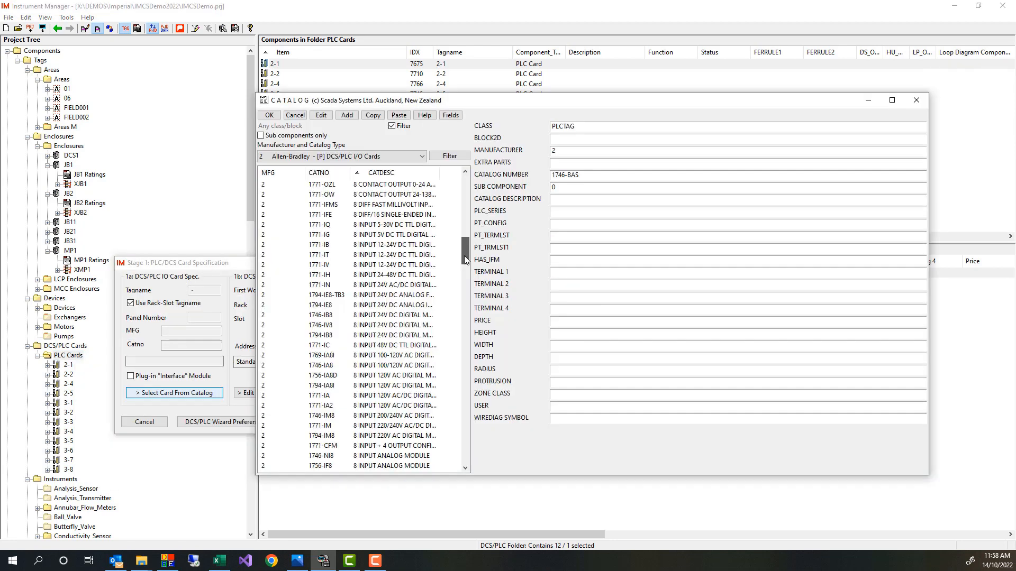
scroll(400, 230, down, 8)
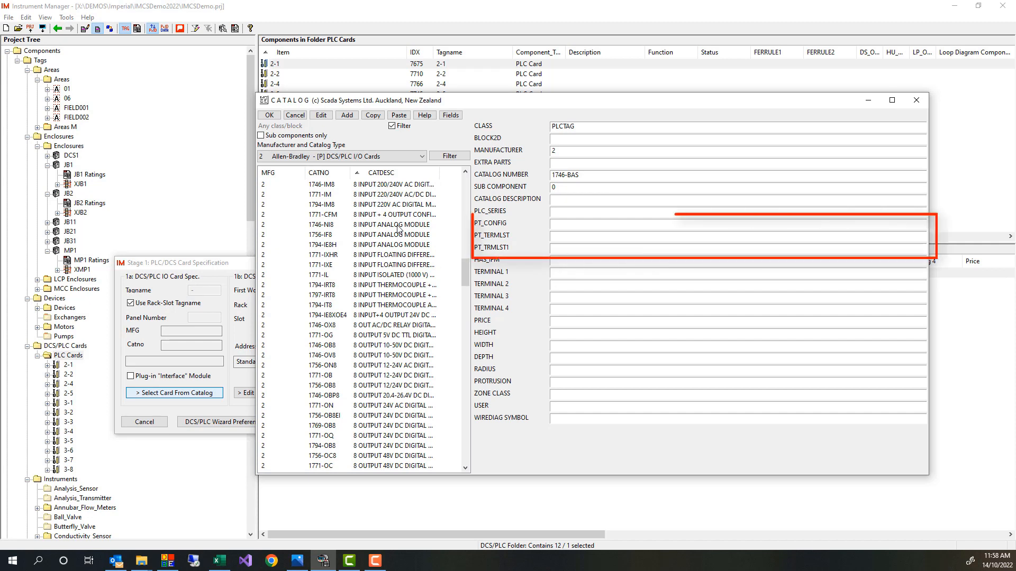
click(399, 226)
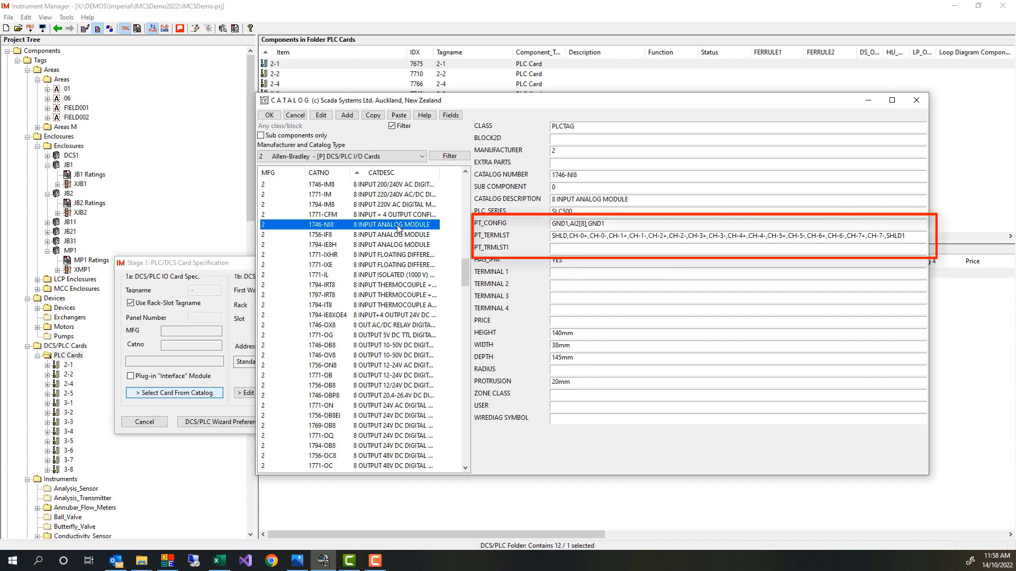
click(398, 236)
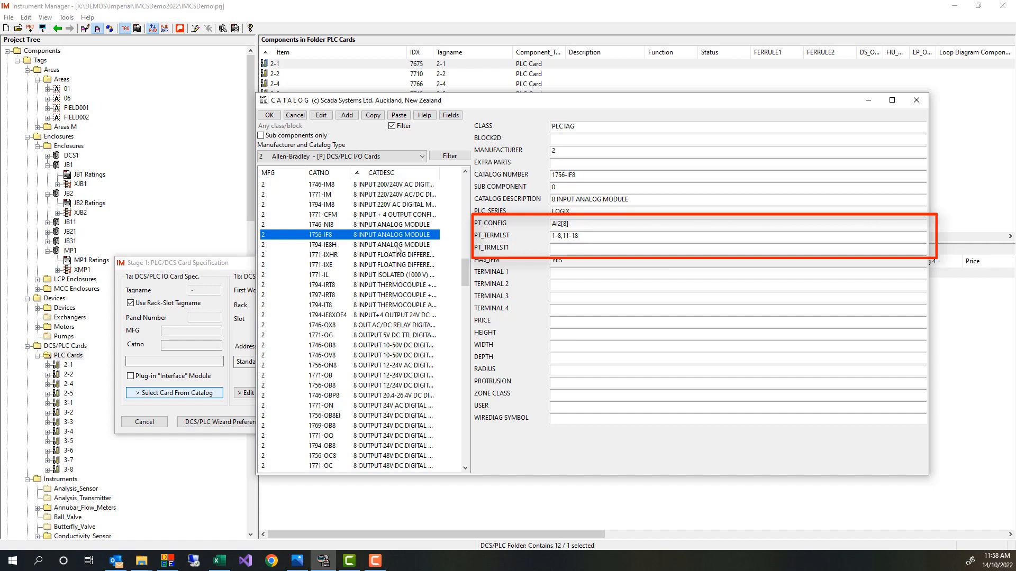
click(397, 247)
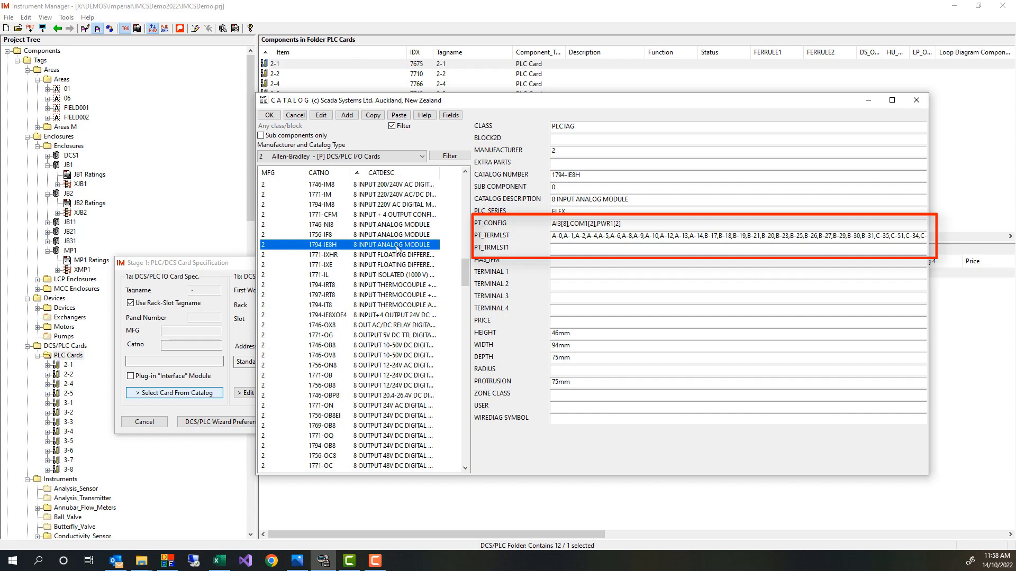
click(270, 115)
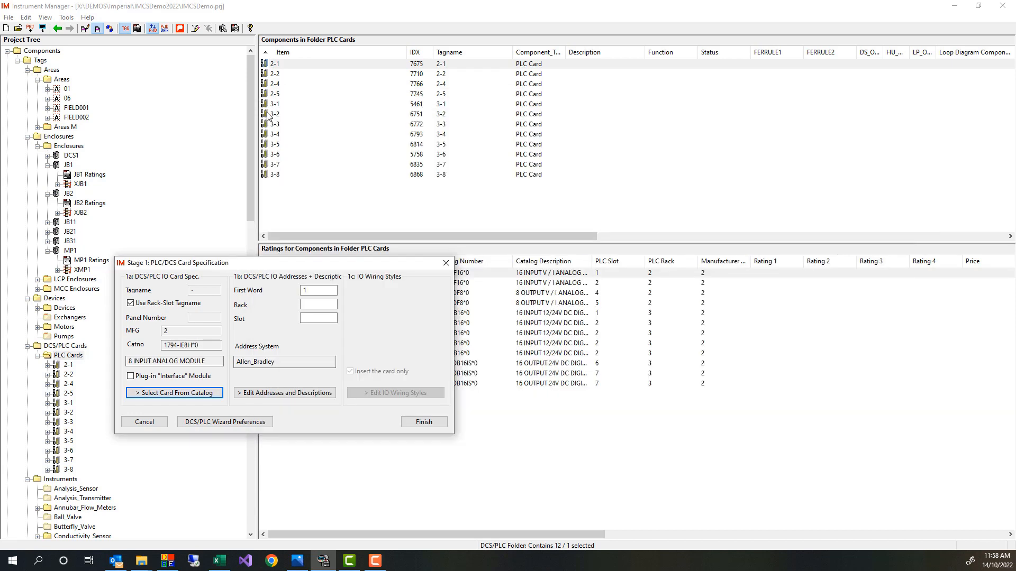
- Name the PLC card Card1 instead of using the rack-slot tagname, and finish creating it
click(203, 291)
text(Card1)
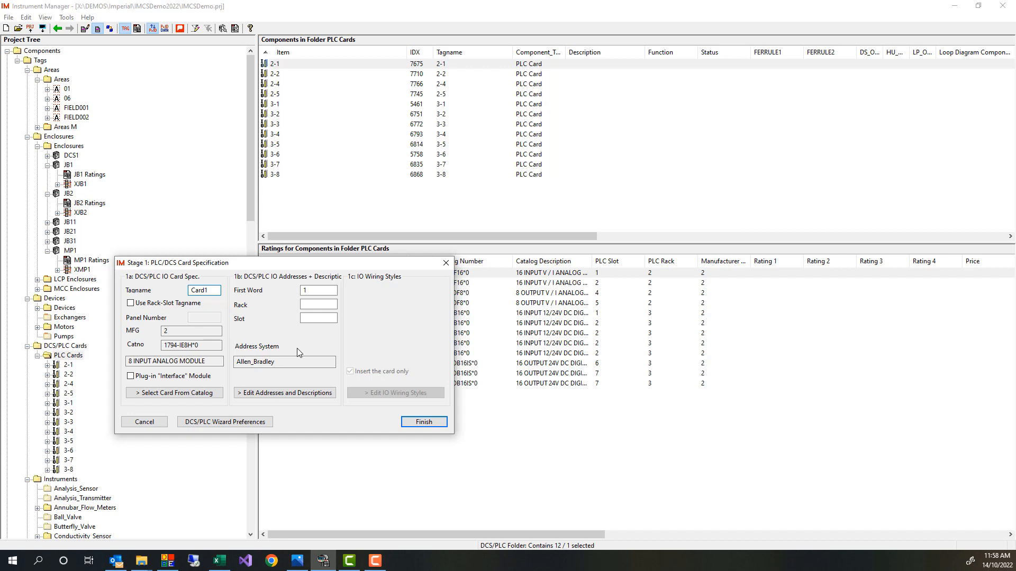
key(Tab)
text(00)
text(101)
click(415, 423)
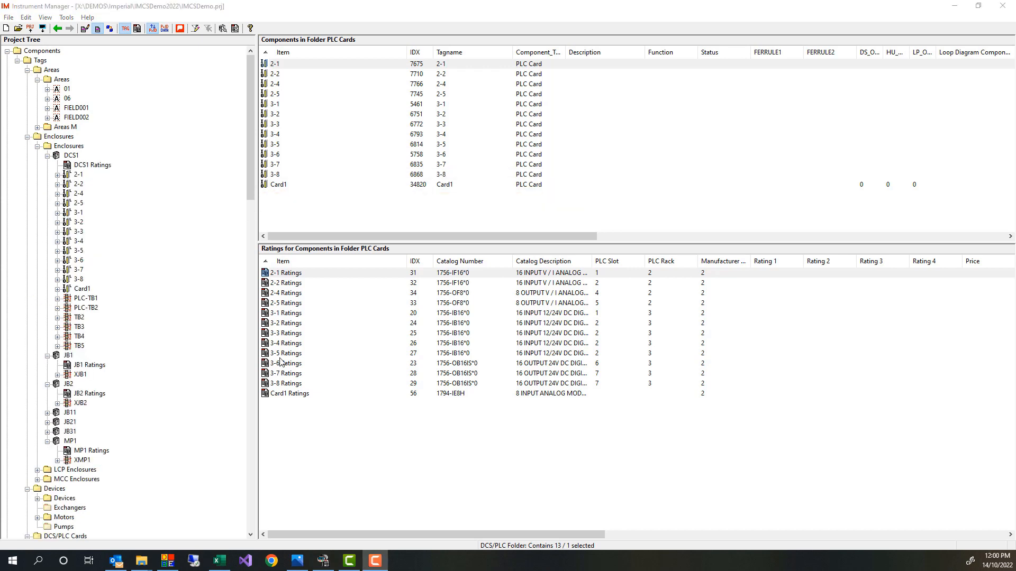
- Collapse the open component folders under Tags to their category level and select the Terminal Strips folder
click(38, 146)
click(27, 222)
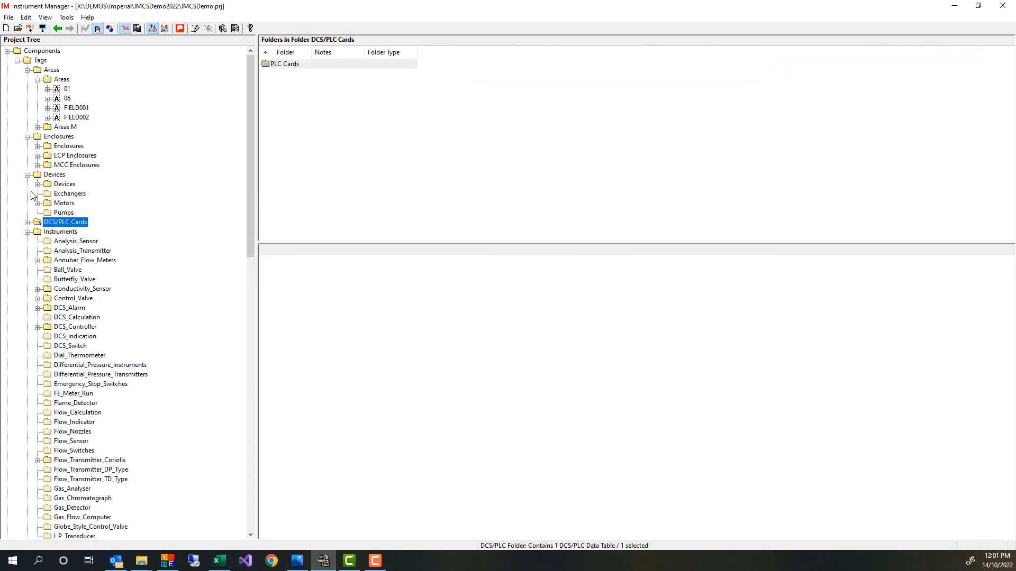
click(27, 232)
click(27, 175)
click(27, 137)
click(27, 70)
click(27, 117)
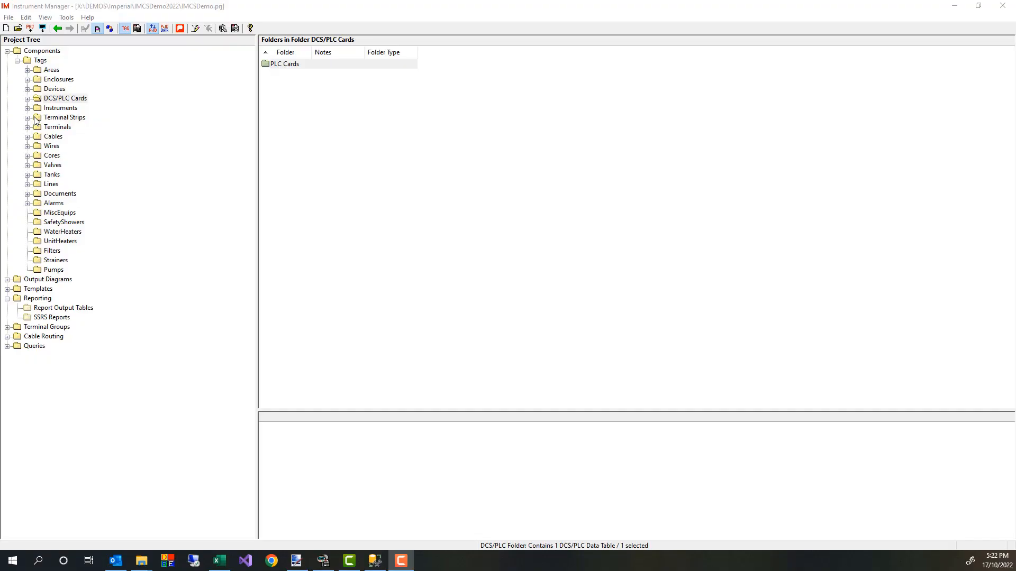
click(36, 118)
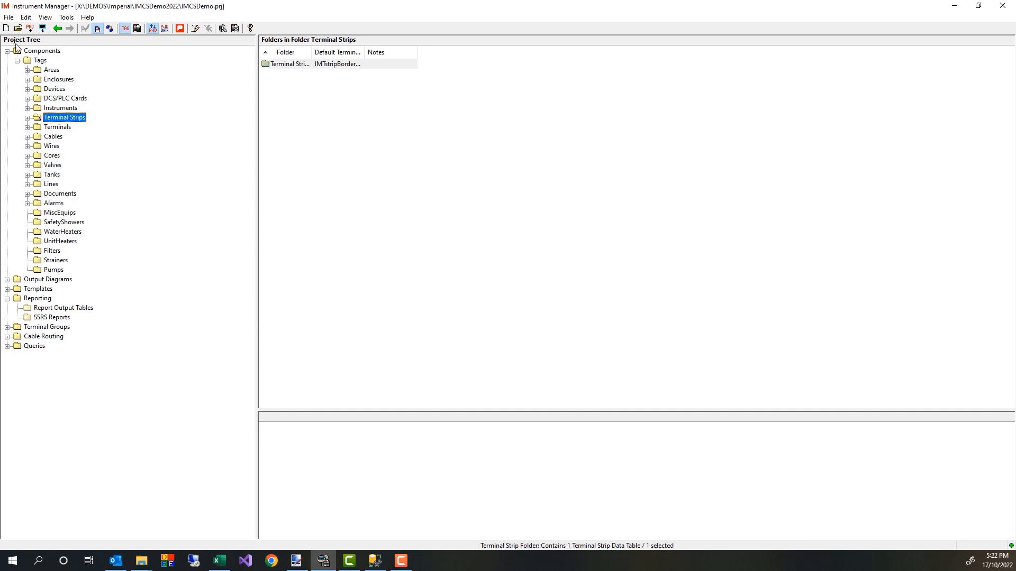
- Open the PID Linking Wizard to examine its database source choices, and close it without linking a database
click(8, 17)
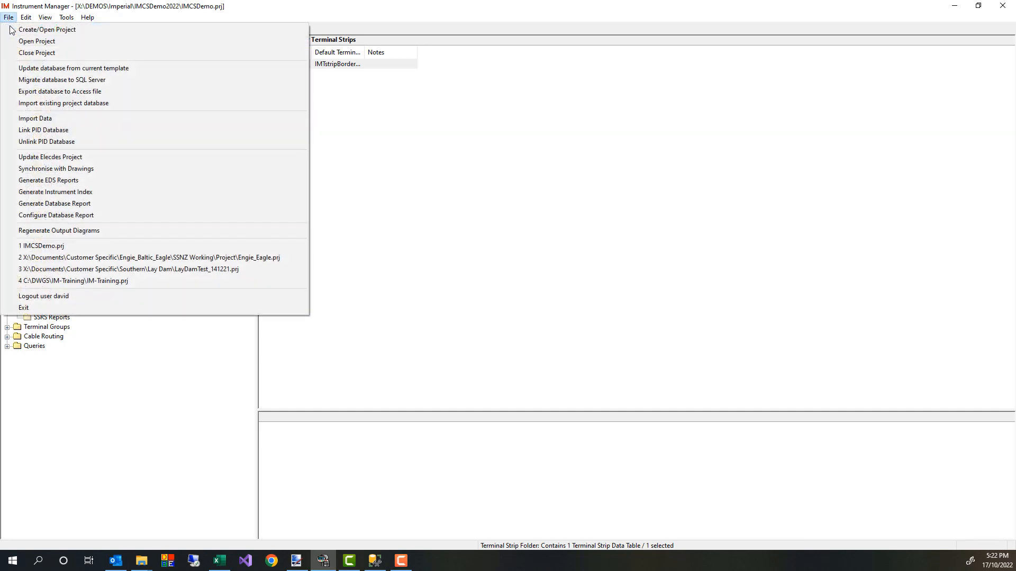
click(49, 131)
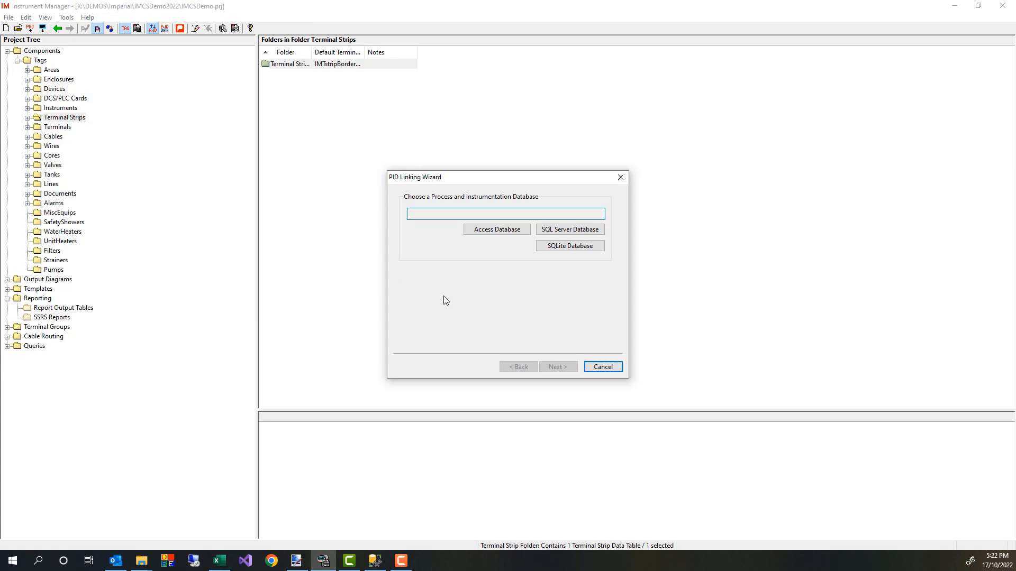
click(604, 368)
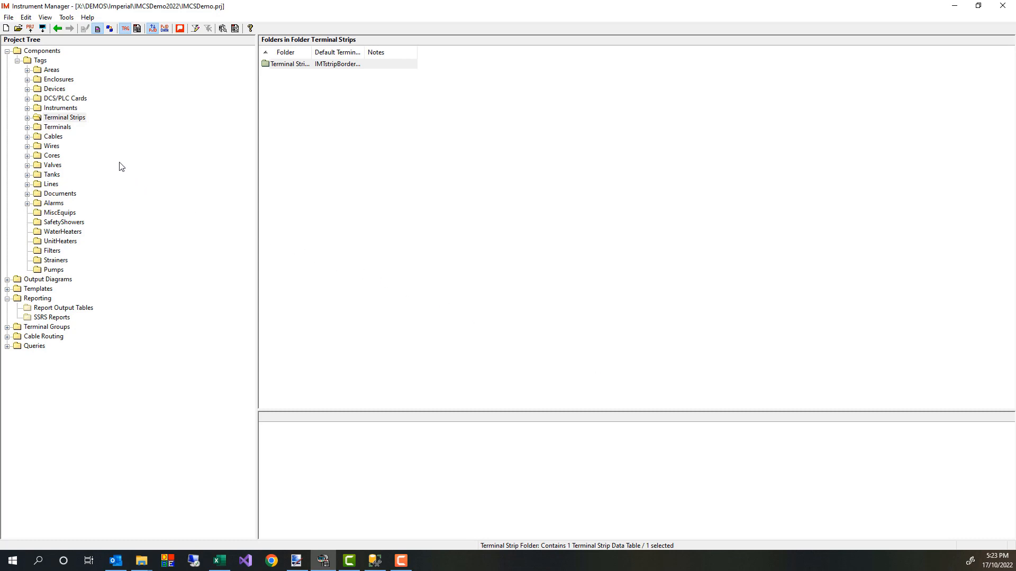
- Examine the Instruments subfolders and the instruments inside Control_Valve, collapsing the Instruments folder when done
click(27, 109)
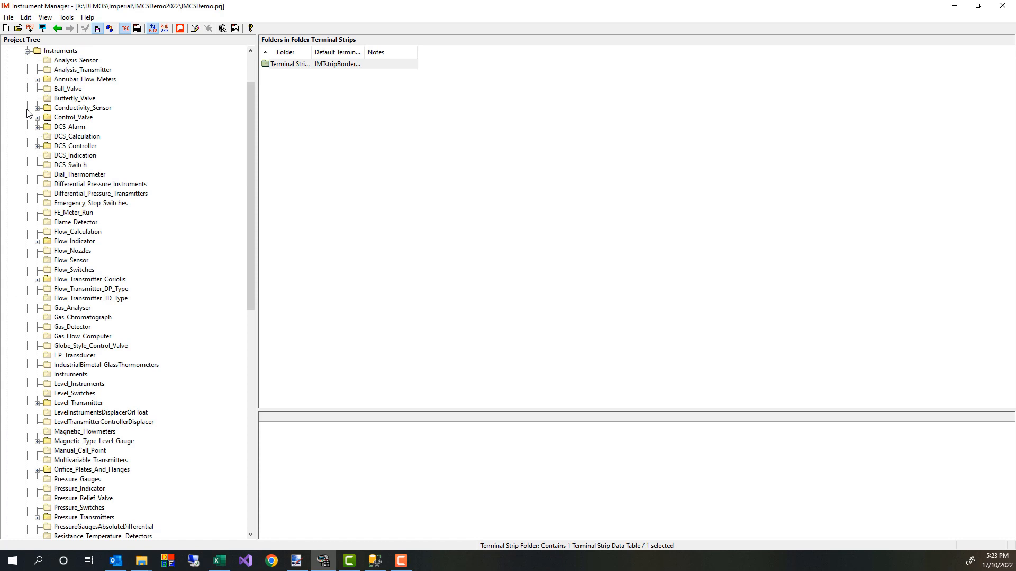
click(37, 118)
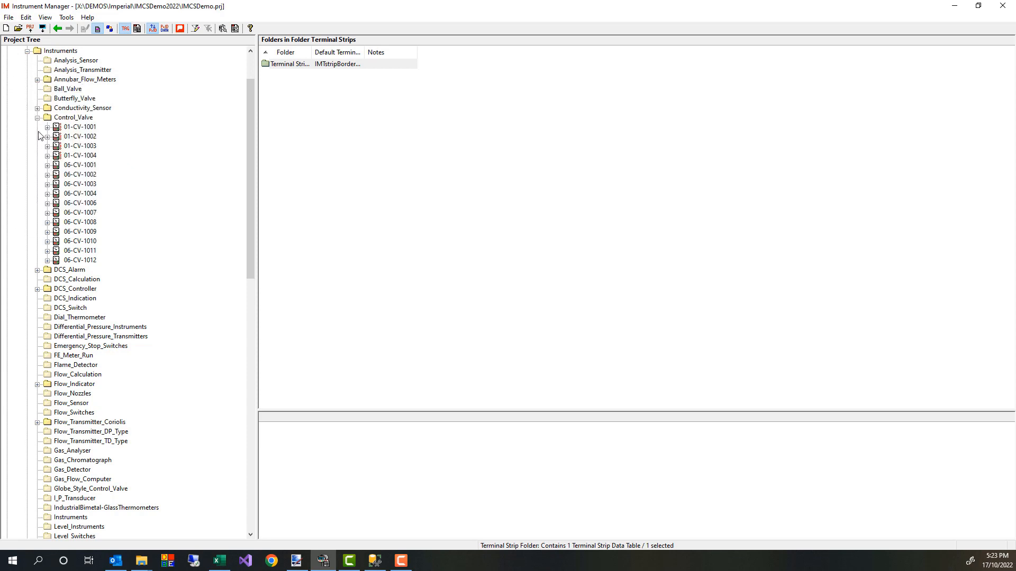
click(38, 119)
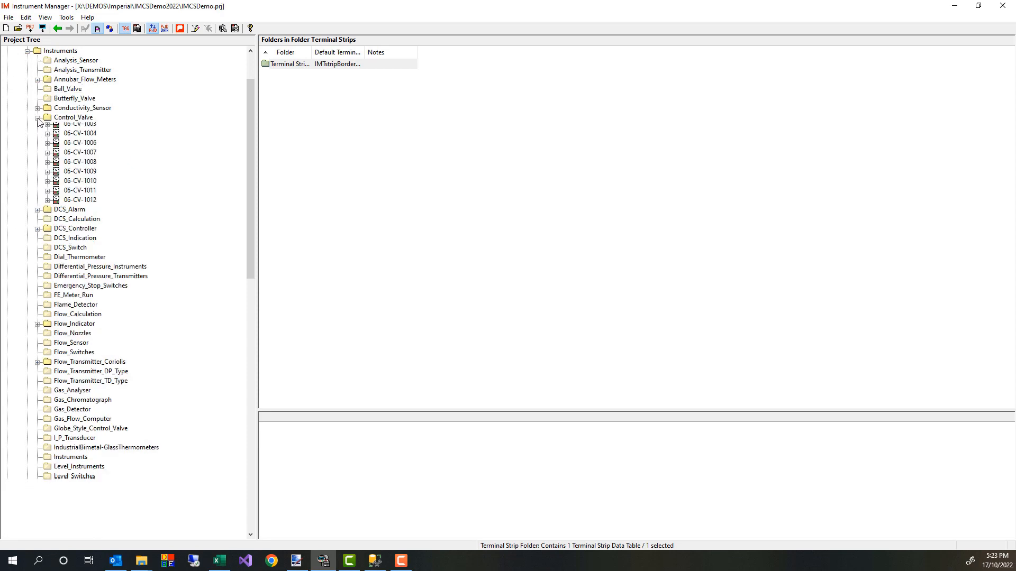
click(28, 51)
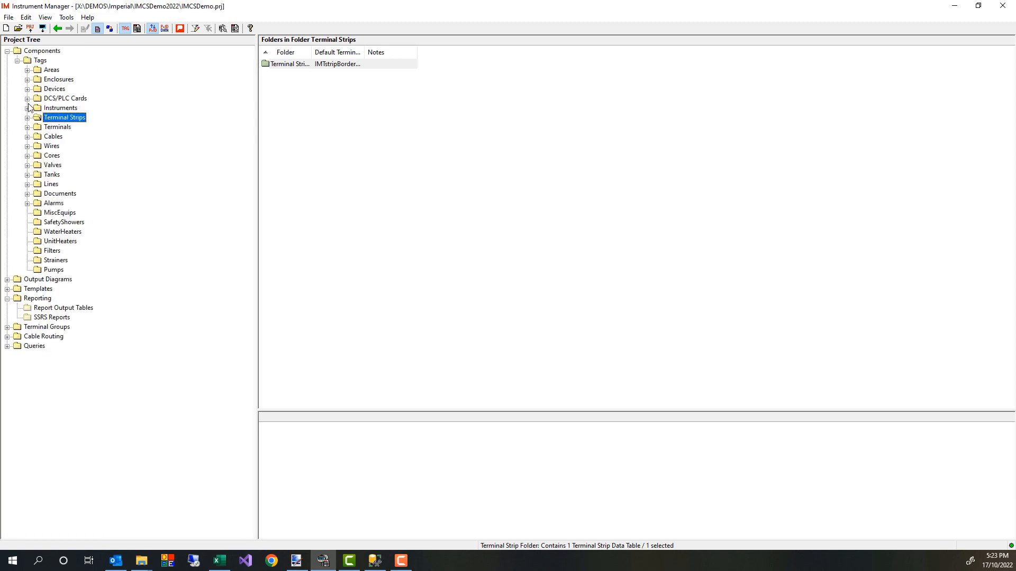
- Examine the components in the Tanks and Lines folders, collapsing both folders when done
click(28, 175)
click(54, 185)
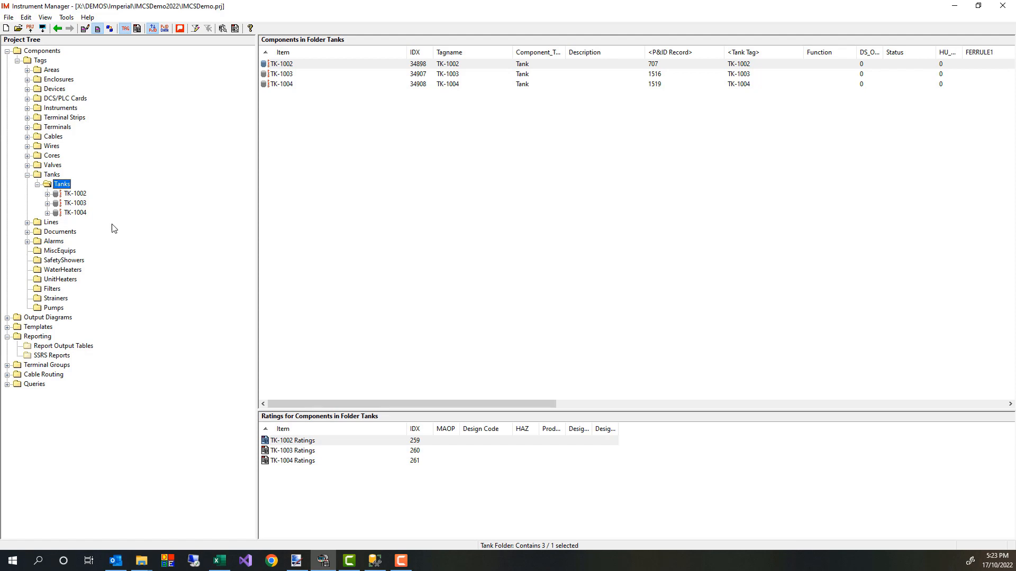
click(27, 223)
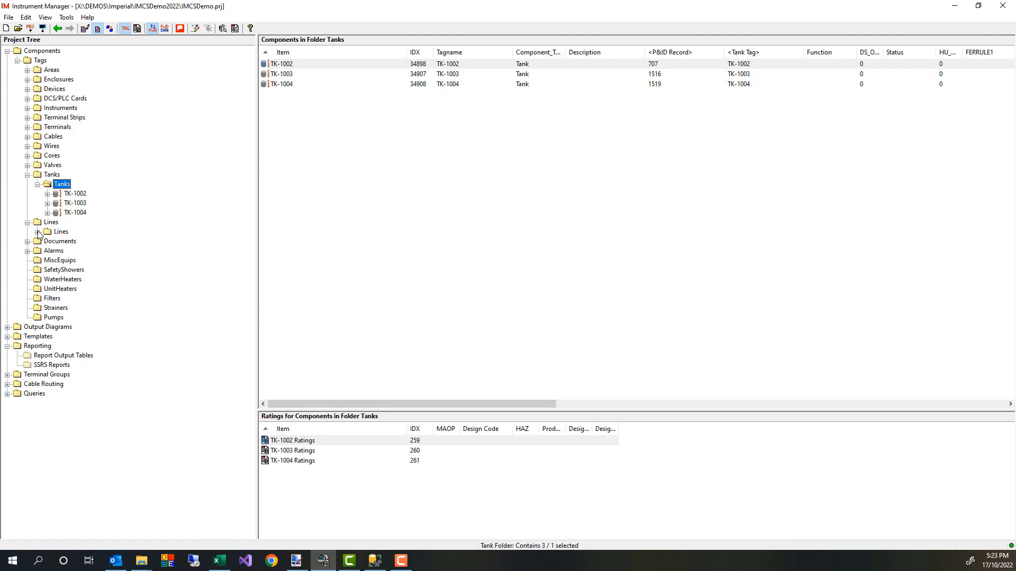
click(37, 232)
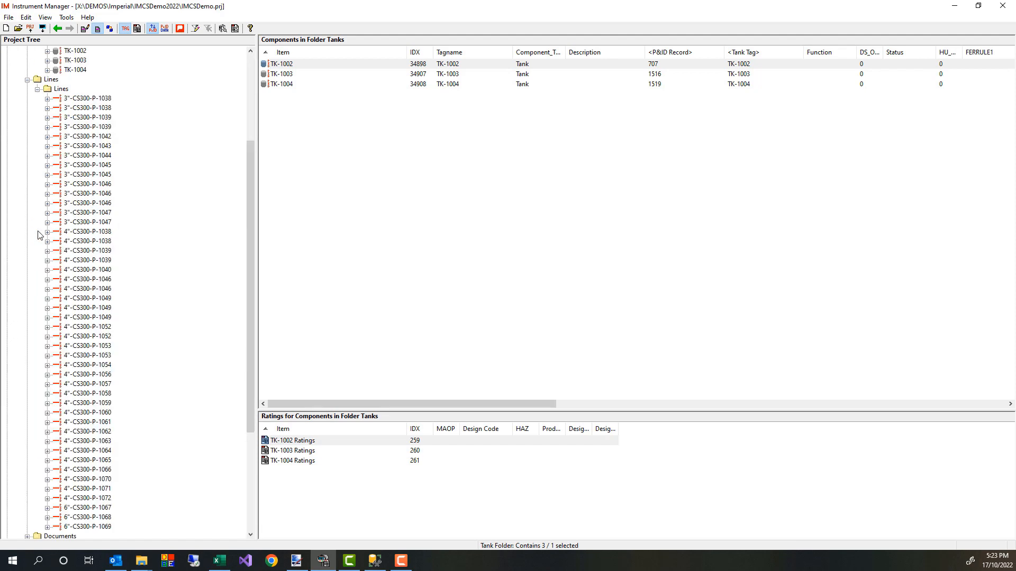
click(62, 90)
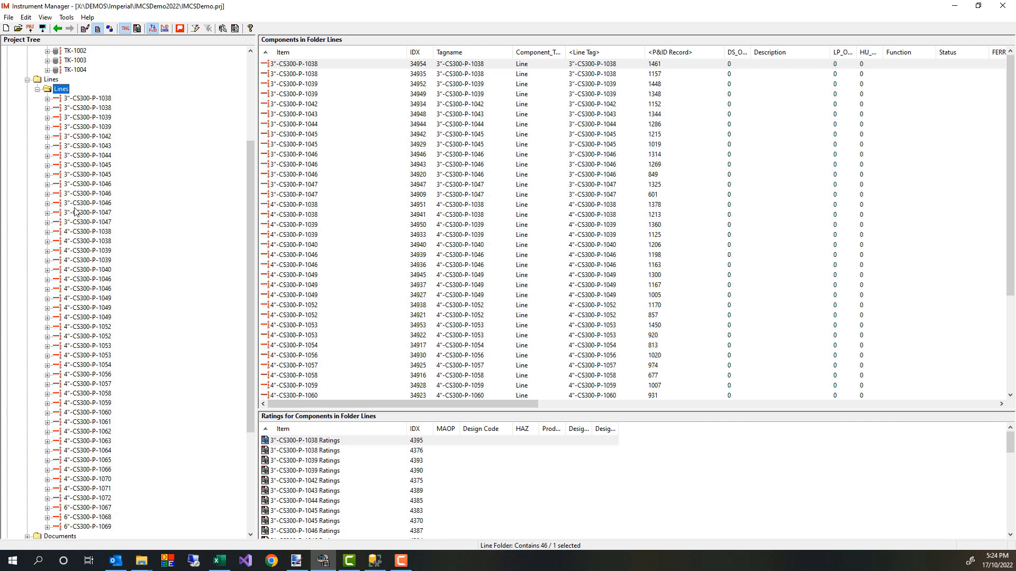
click(38, 89)
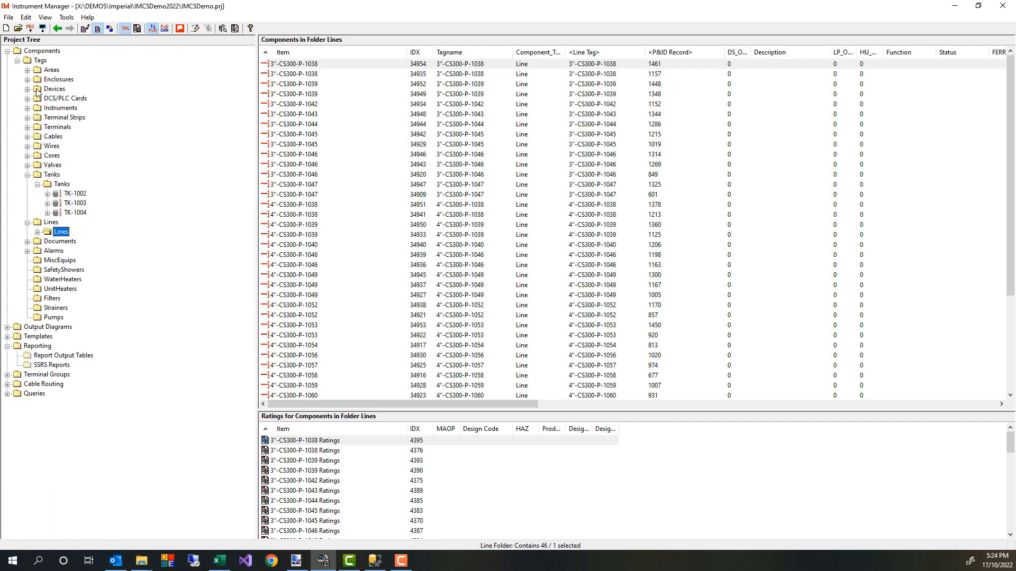
click(27, 175)
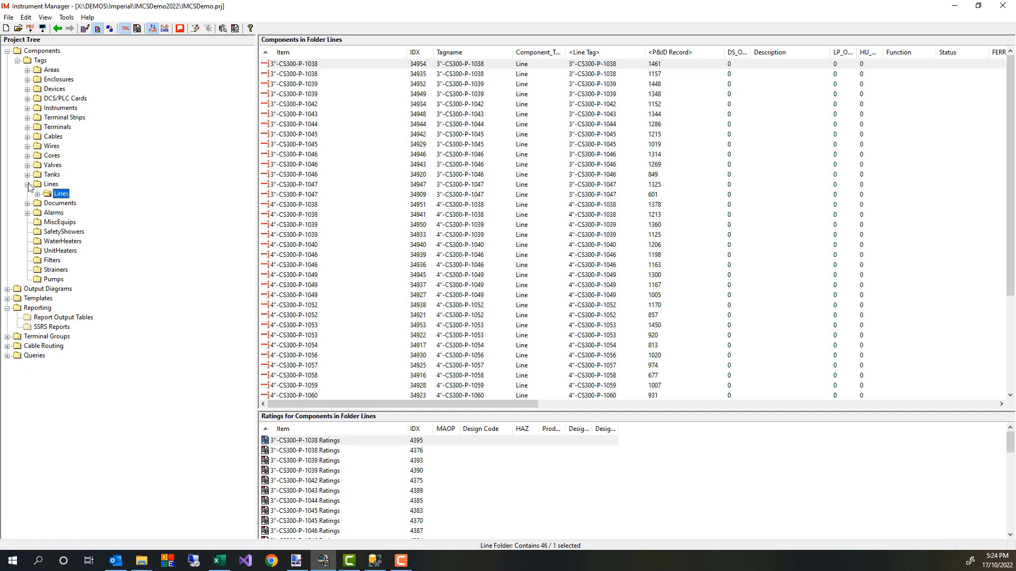
click(27, 184)
click(41, 99)
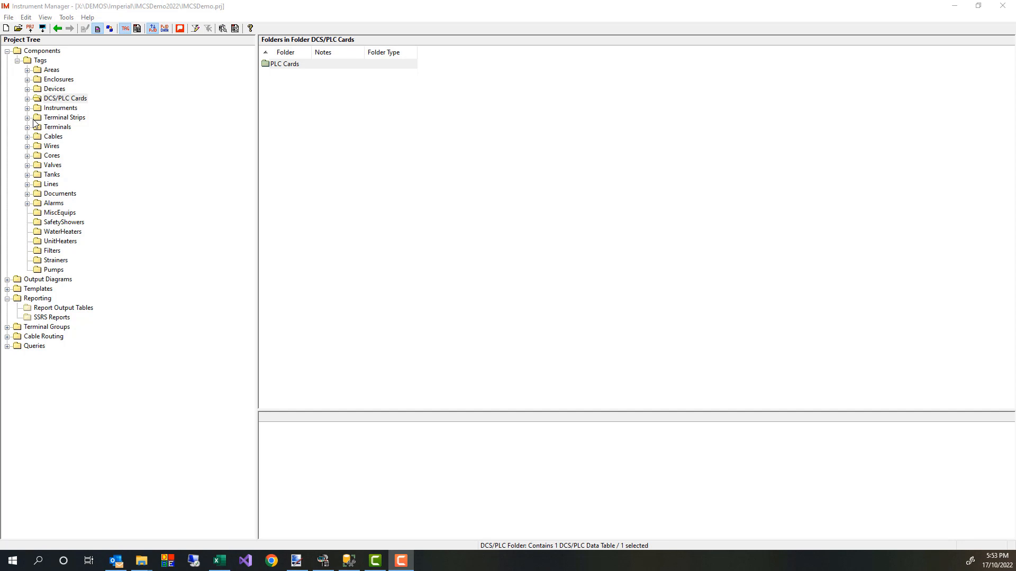
- Start adding a wire in the MP Wires folder under Wires, with the tagname WMP1001
click(32, 148)
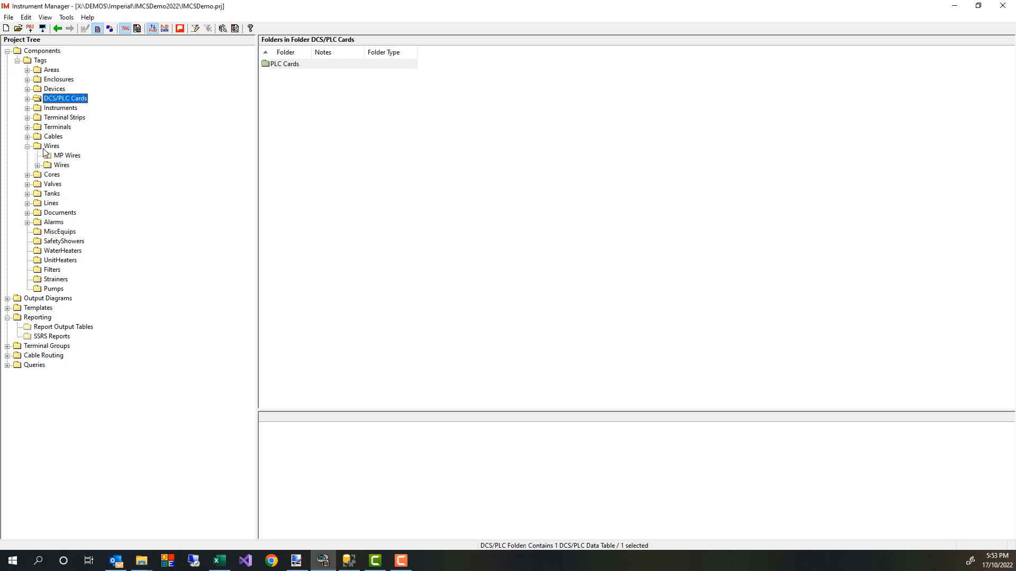
click(65, 157)
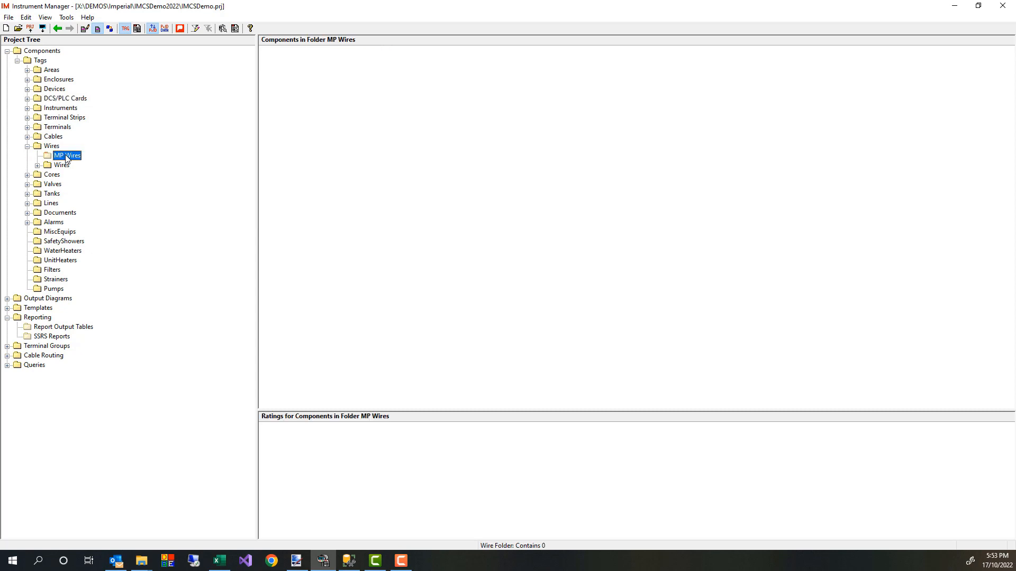
right_click(67, 159)
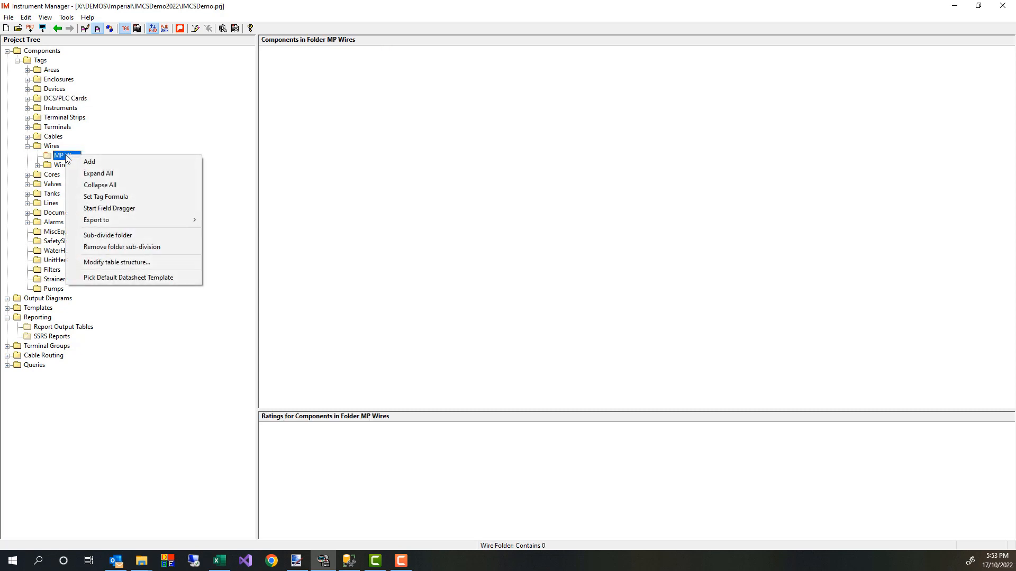
click(90, 163)
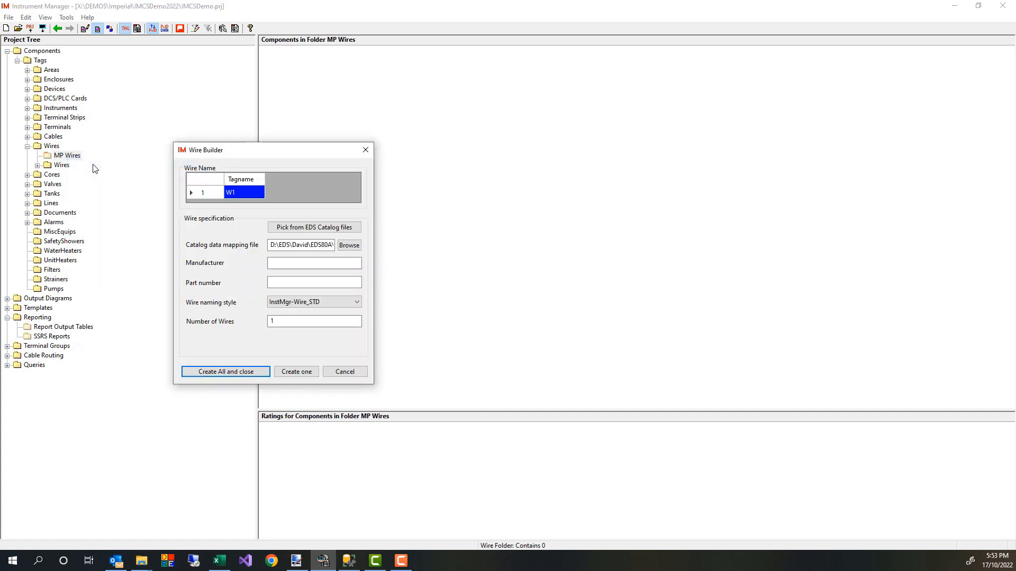
click(241, 193)
drag(239, 192, 233, 193)
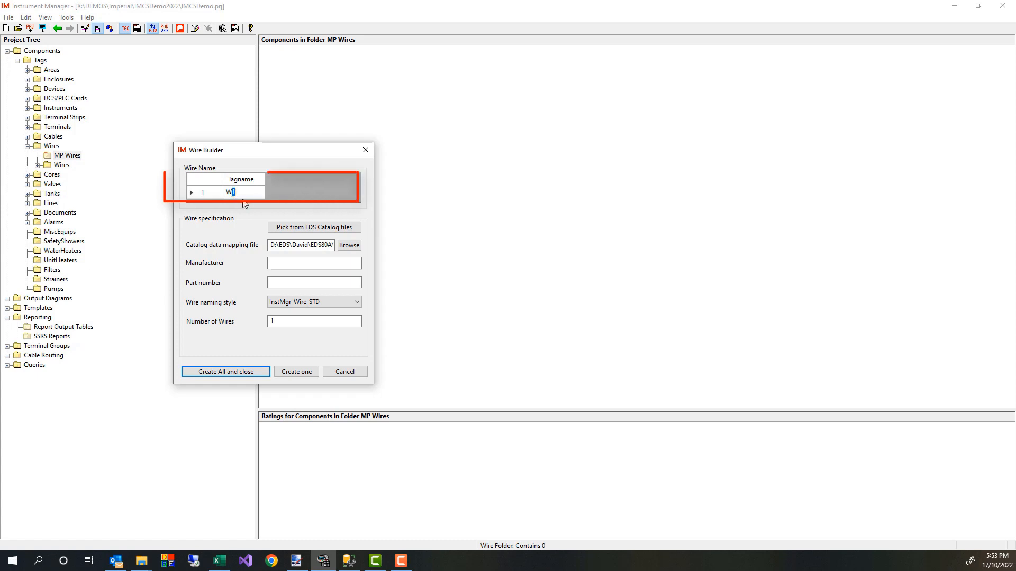
text(MP)
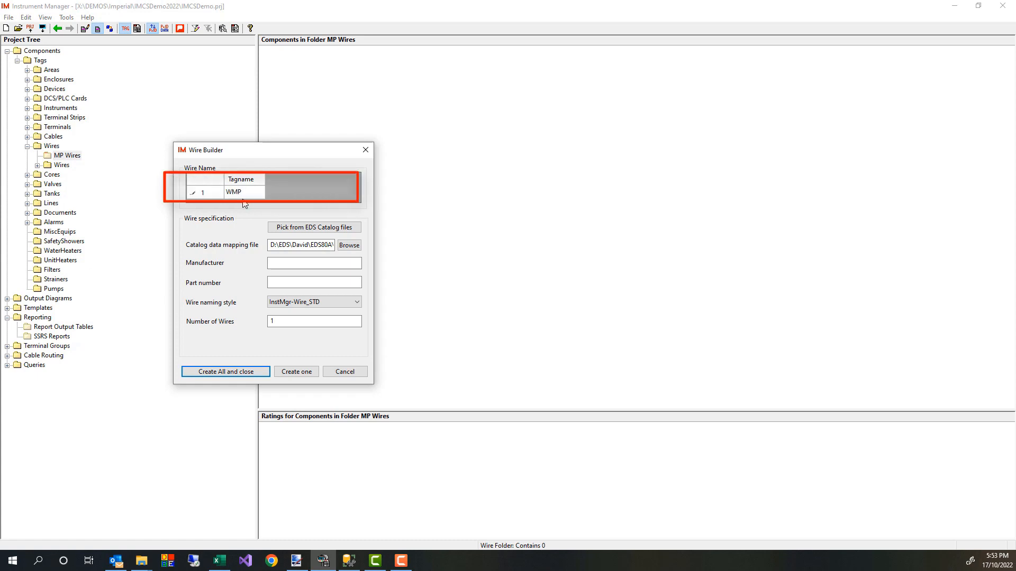
text(1001)
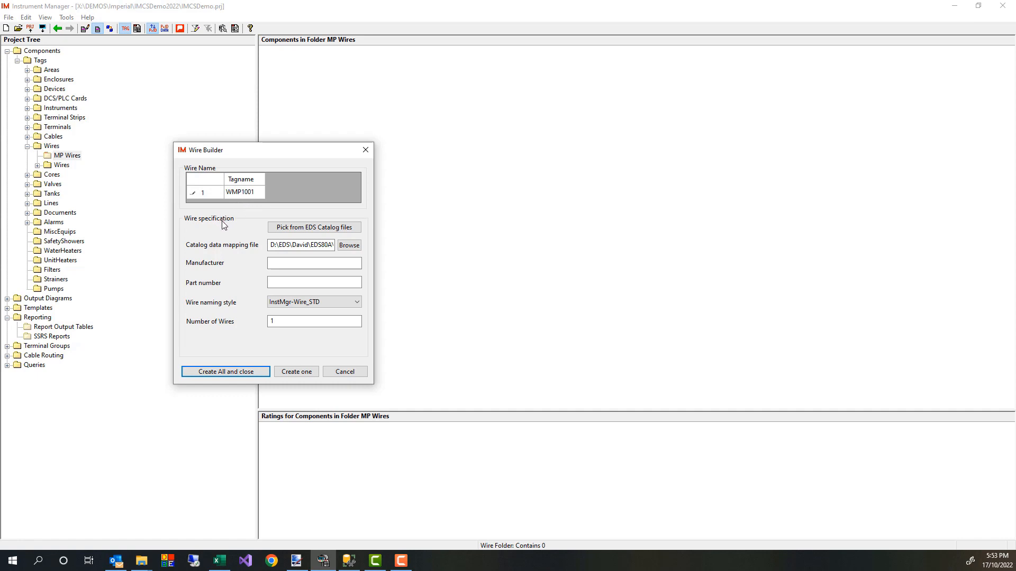
- Assign General wire catalog number 12100 (manufacturer 36), set the number of wires to 24, and create them all
click(305, 228)
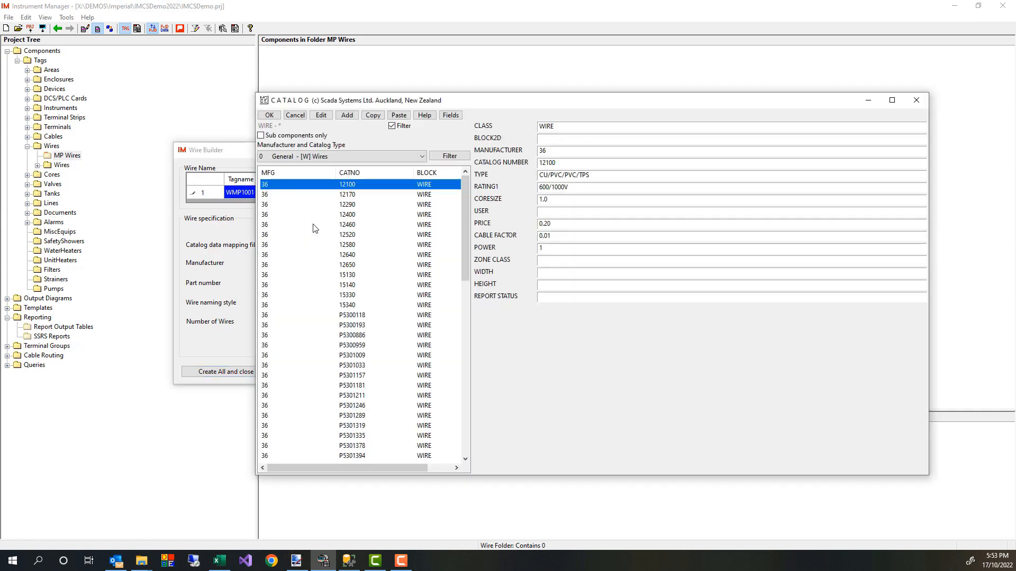
double_click(427, 188)
double_click(272, 321)
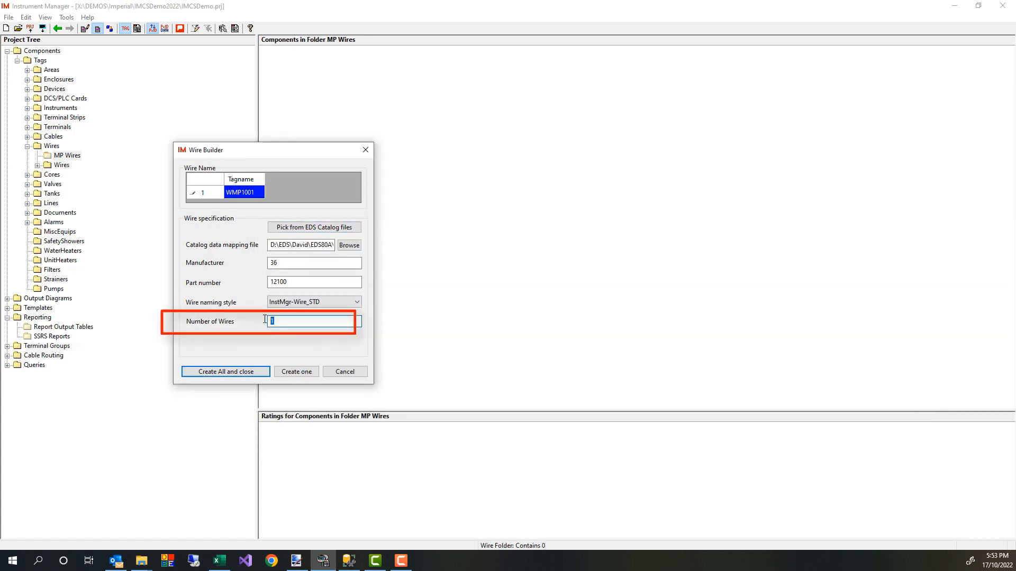
text(24)
click(226, 372)
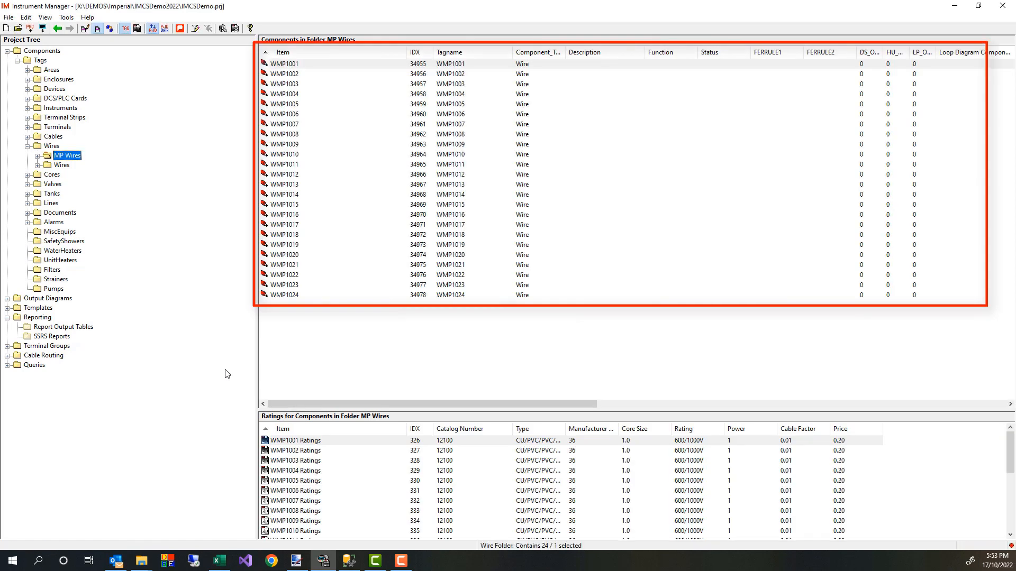
click(37, 156)
click(37, 156)
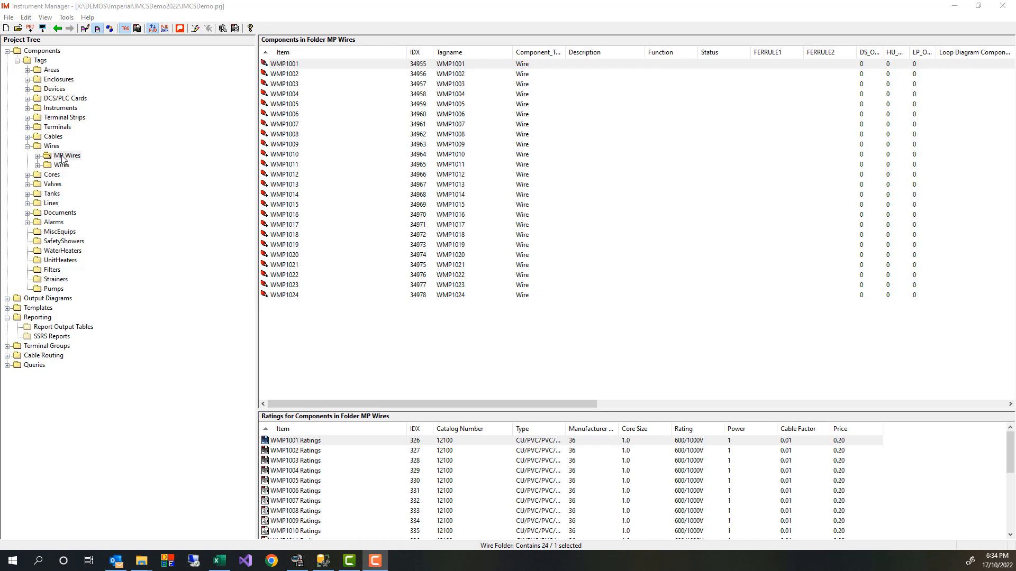
- Start adding cables in the Cables to JBs folder, with the tagname CJB1 and the number of cables set to 2
click(27, 137)
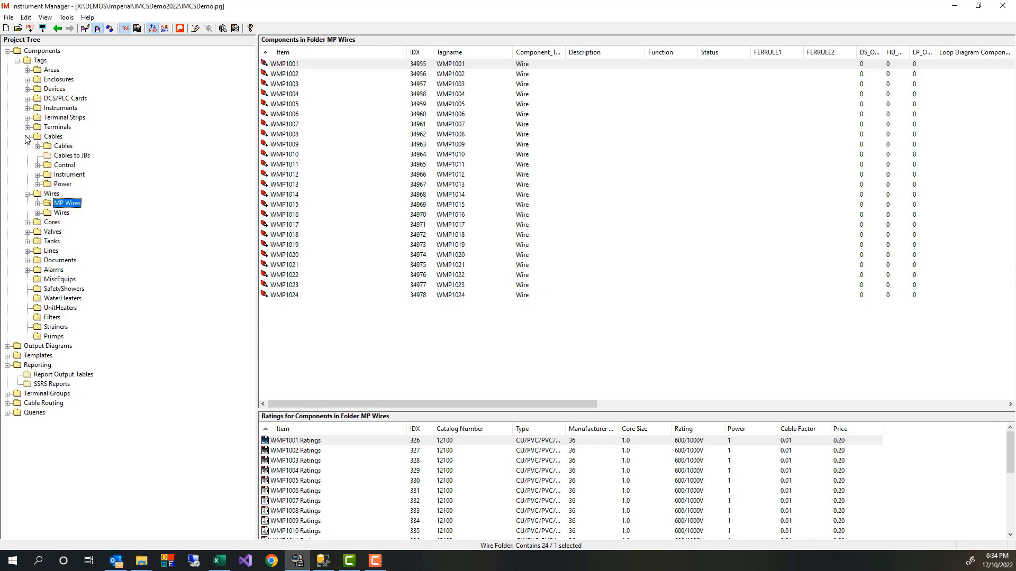
click(74, 158)
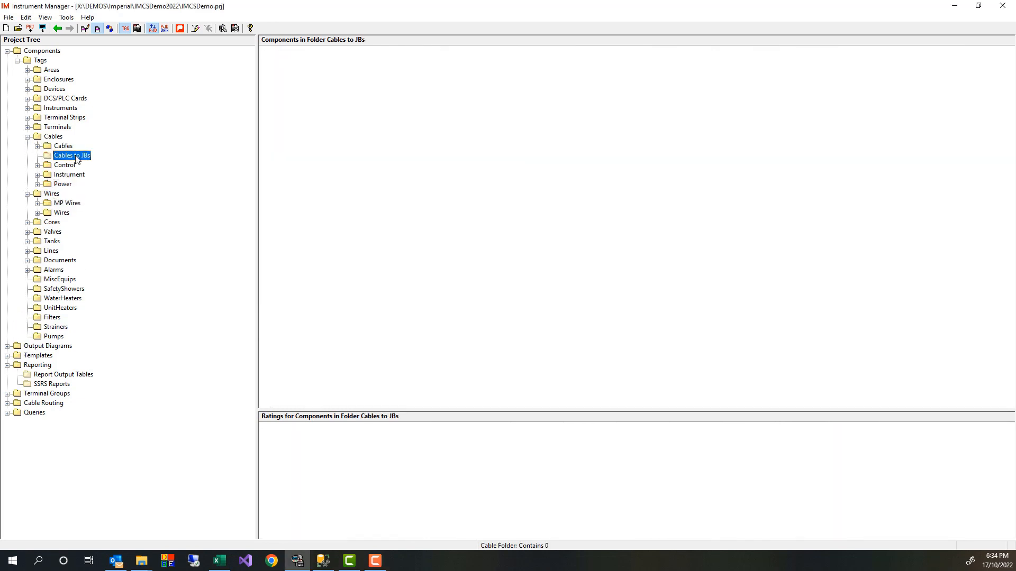
right_click(76, 159)
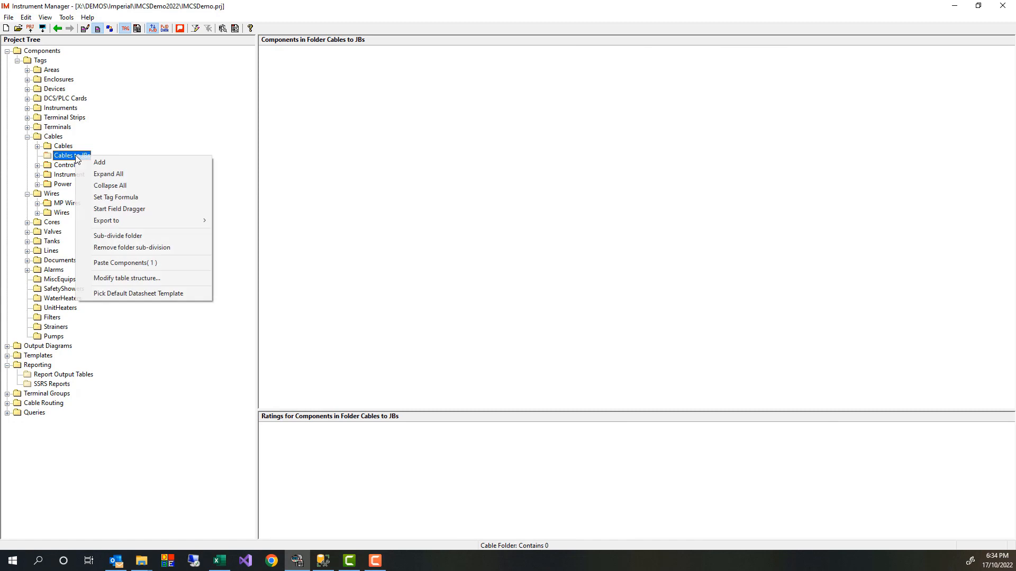
click(113, 162)
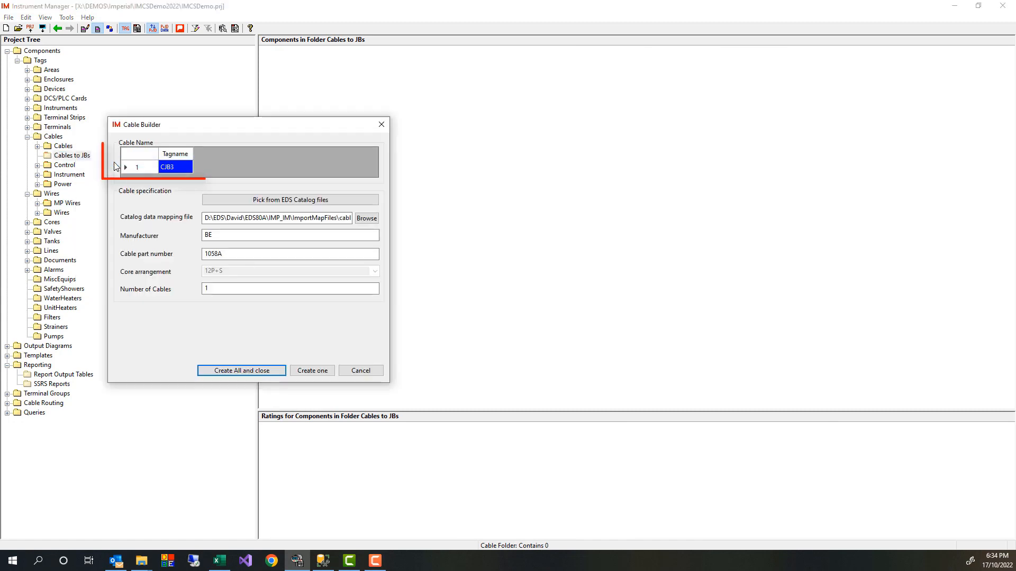
click(172, 167)
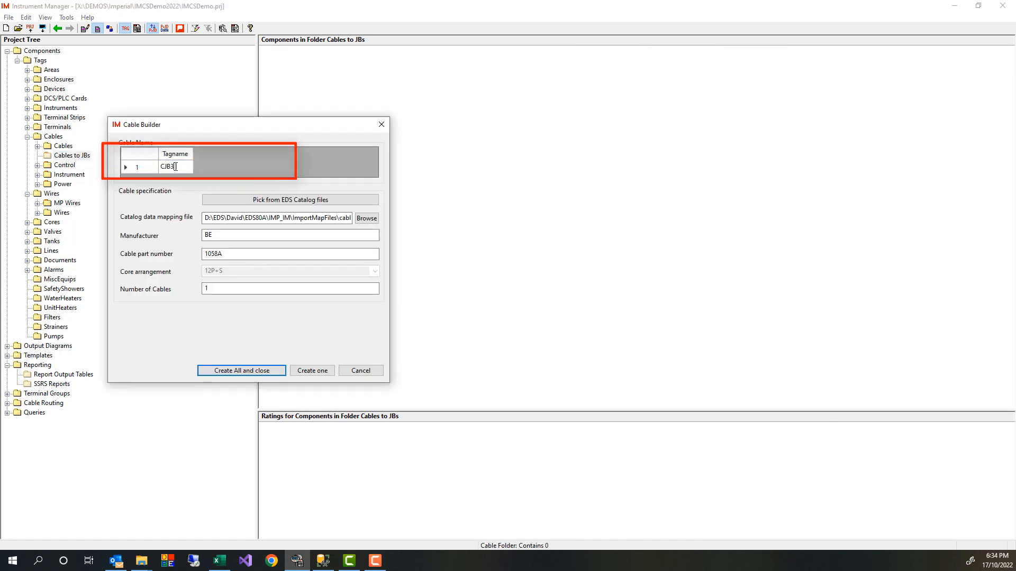
drag(173, 168, 174, 167)
text(1)
click(206, 289)
text(2)
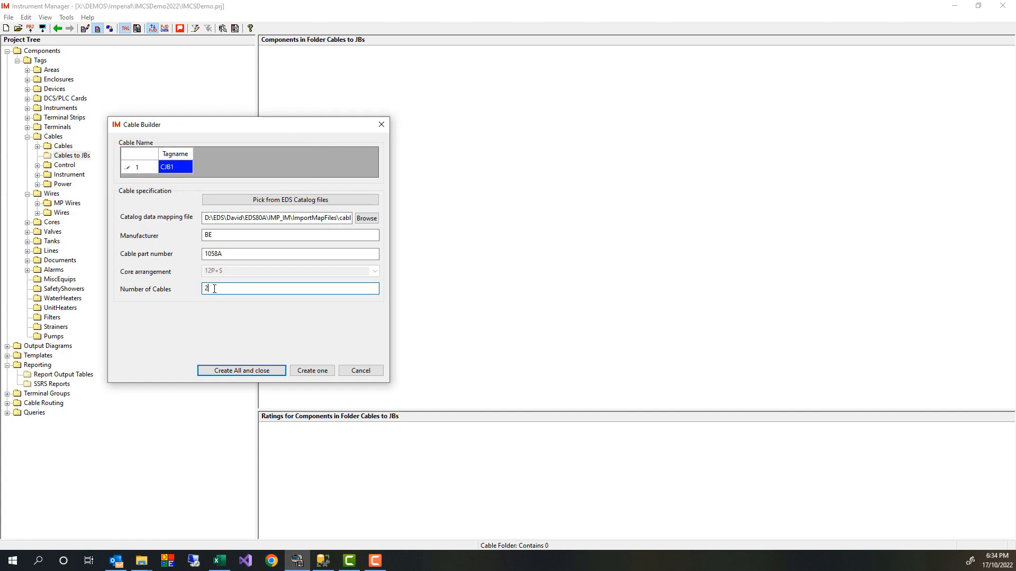
- Assign the Belden 1077A cable with 8P+8S+S cores from the EDS catalog, and create both cables
click(314, 201)
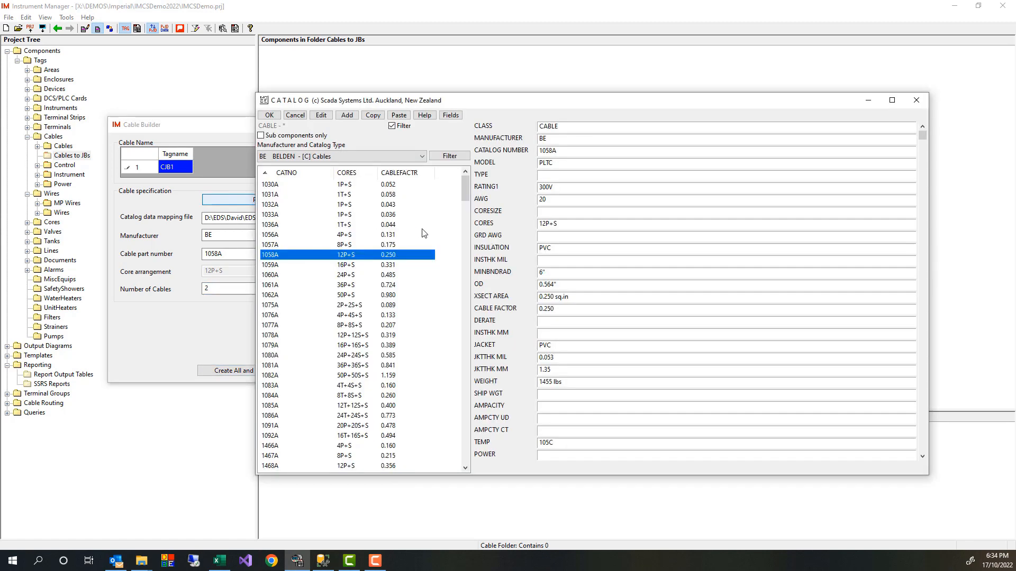
drag(465, 196, 466, 206)
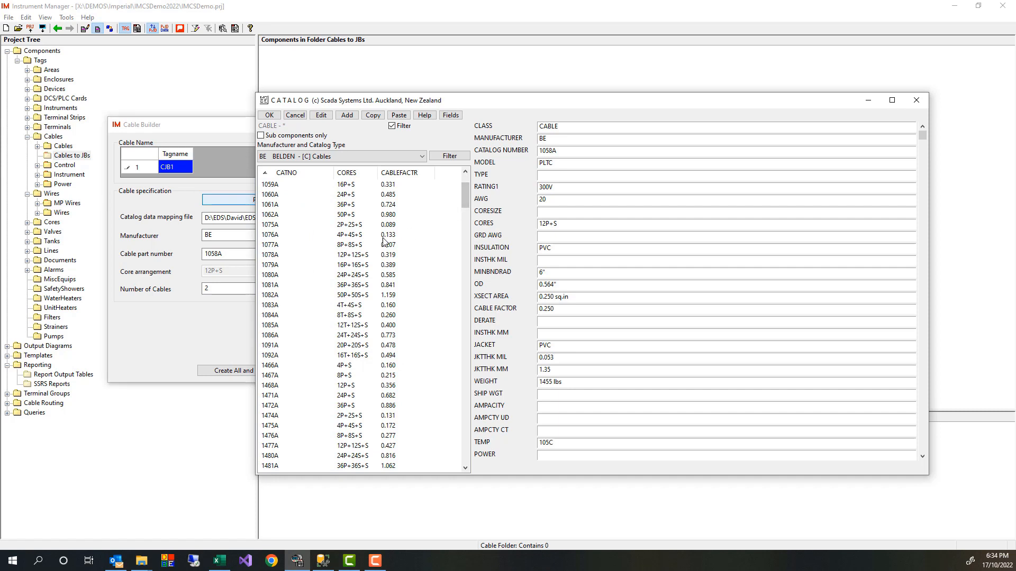
click(365, 247)
click(270, 117)
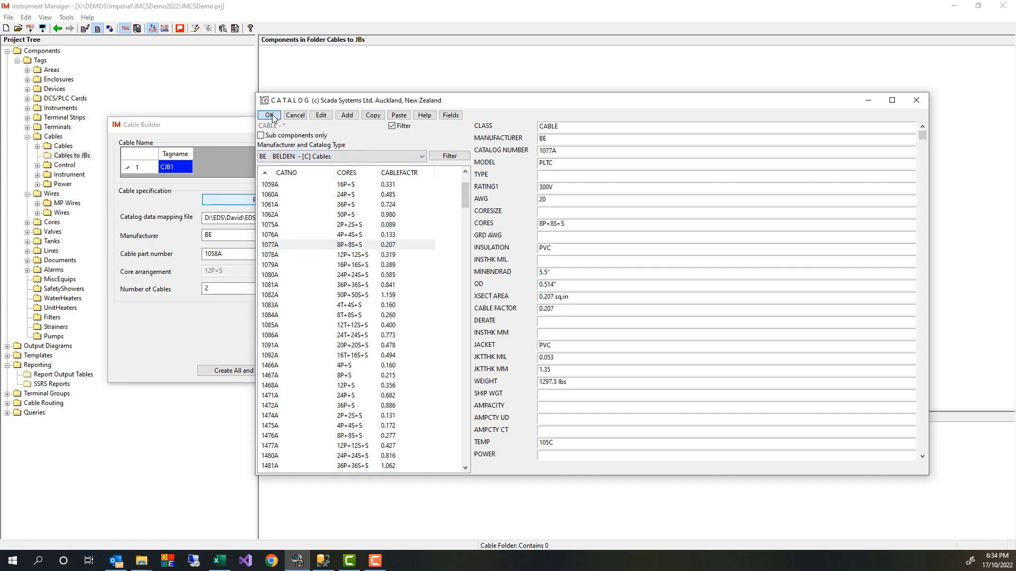
click(241, 371)
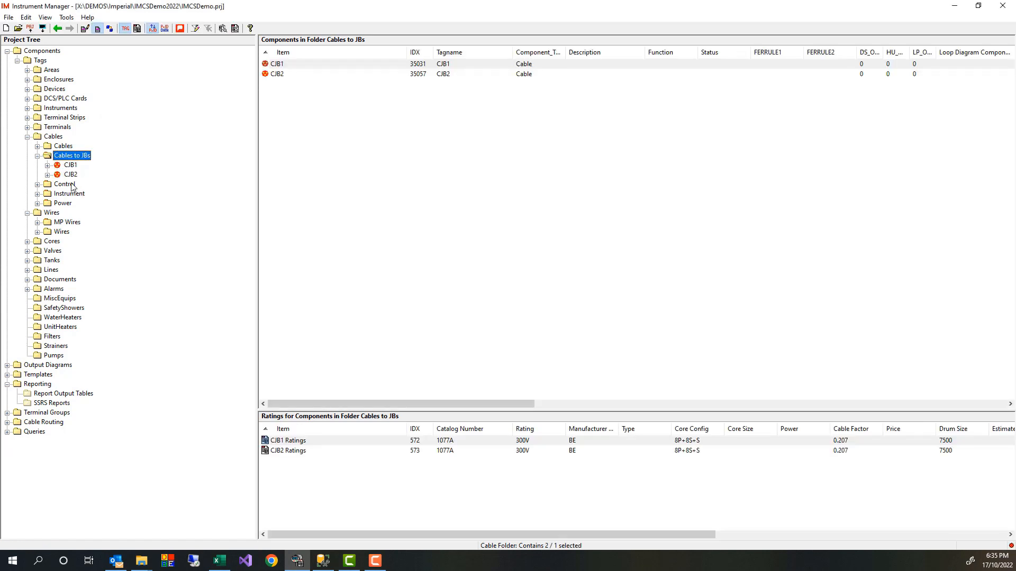
- Examine the cores and ratings entries under cables CJB1 and CJB2
click(48, 165)
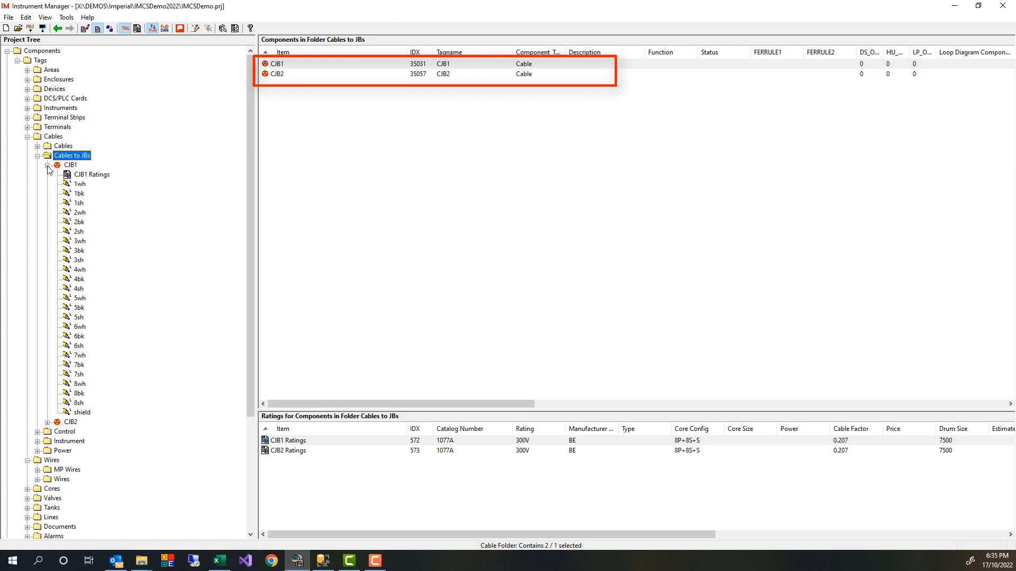
click(47, 166)
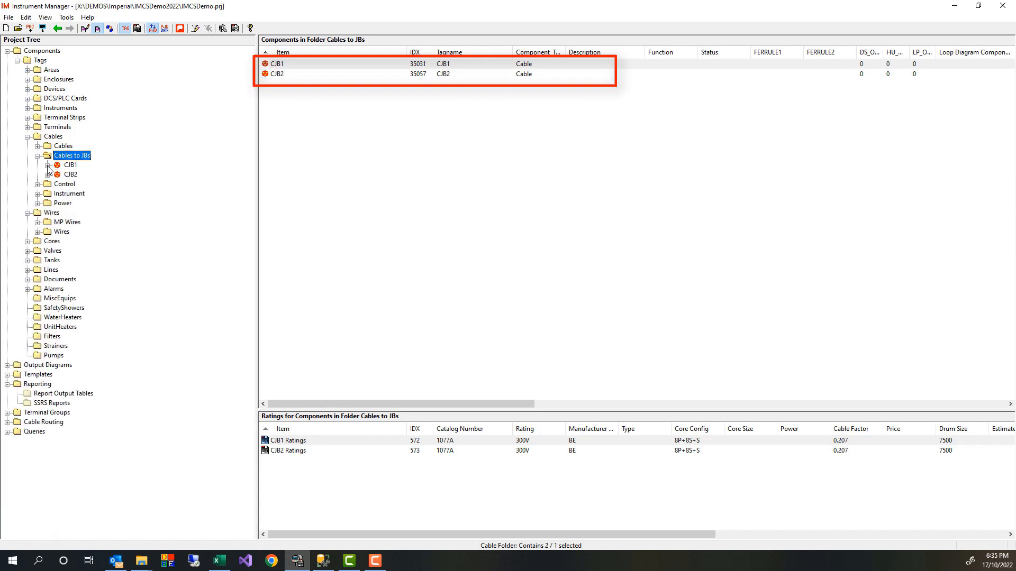
click(47, 175)
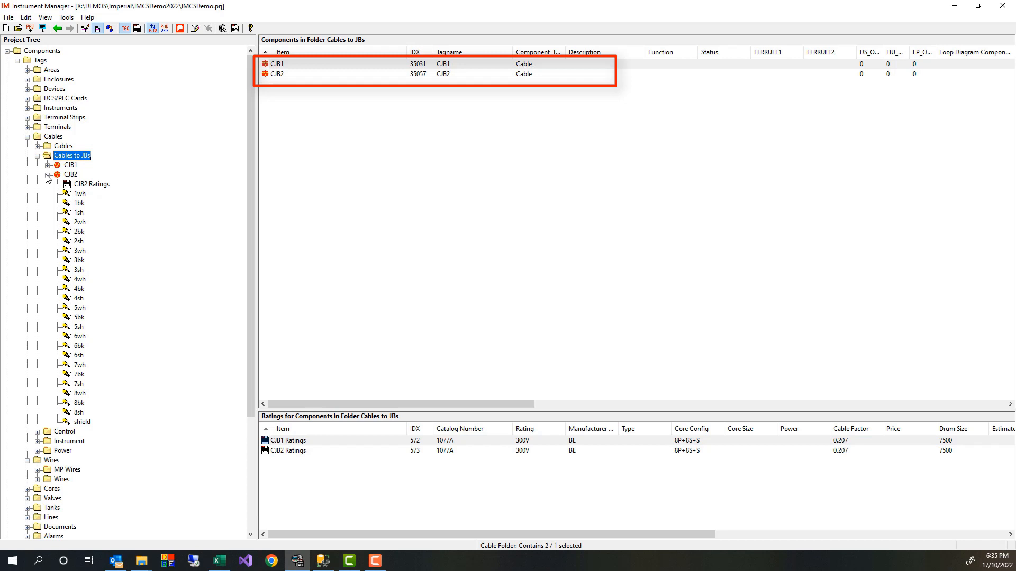
click(48, 175)
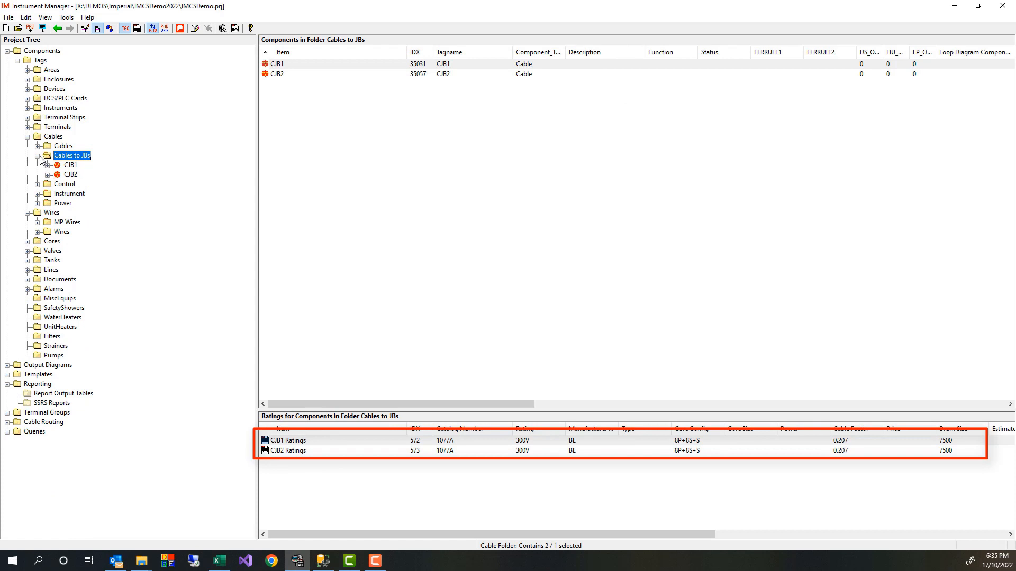
- Collapse the Cables and Wires folders to their category level and select the DCS/PLC Cards folder
click(38, 156)
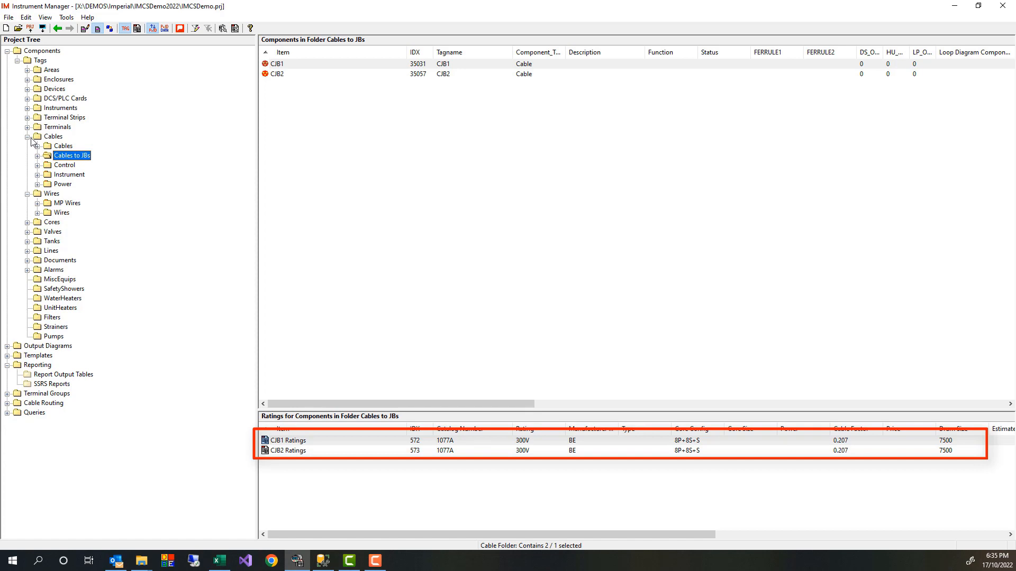
click(28, 137)
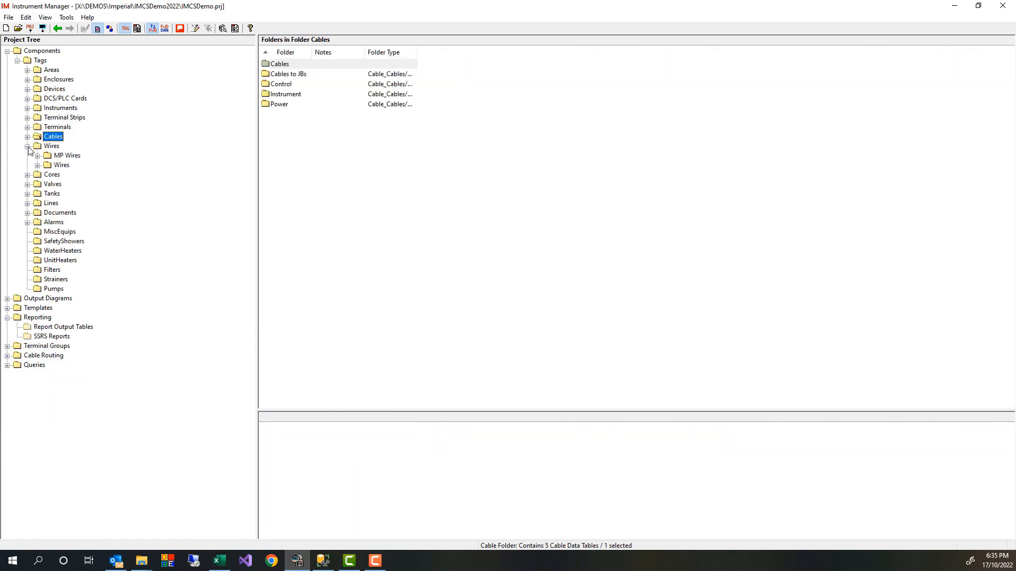
click(28, 148)
click(50, 100)
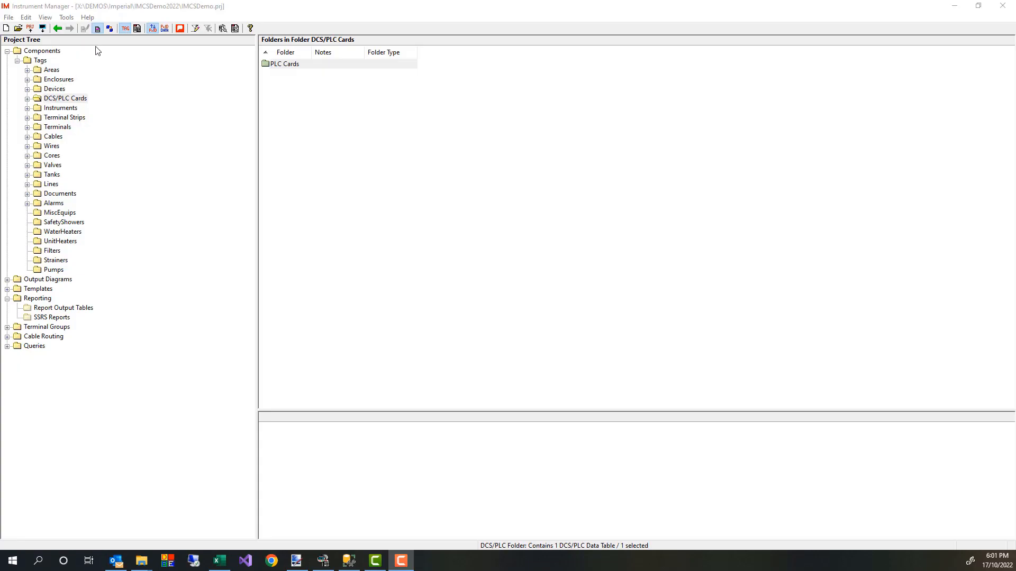
- Switch to the connections view and display the wiring of instrument 01-CV-1001, cable C4002 and terminal strip JB2-TB1
click(111, 30)
click(110, 29)
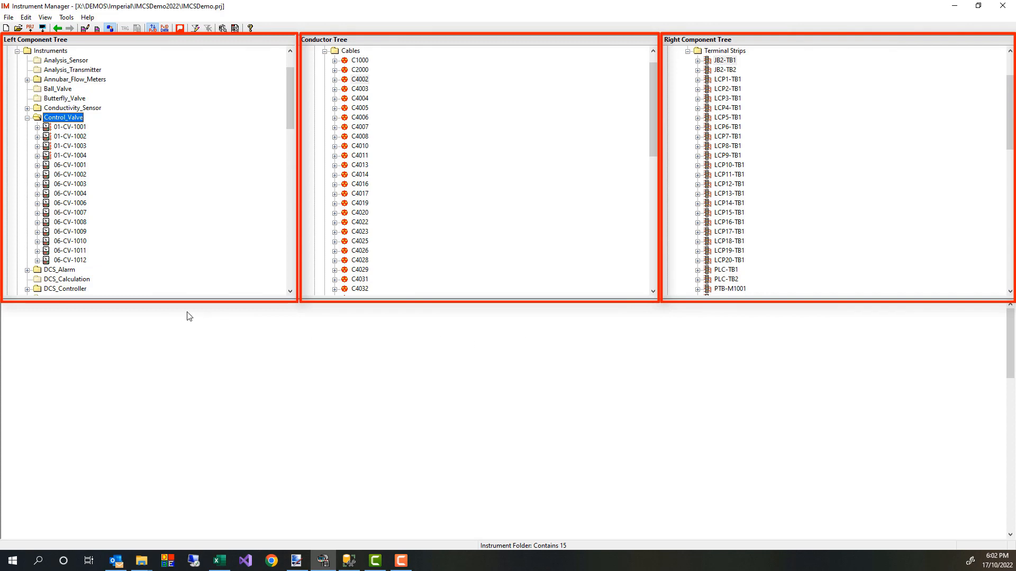
click(71, 129)
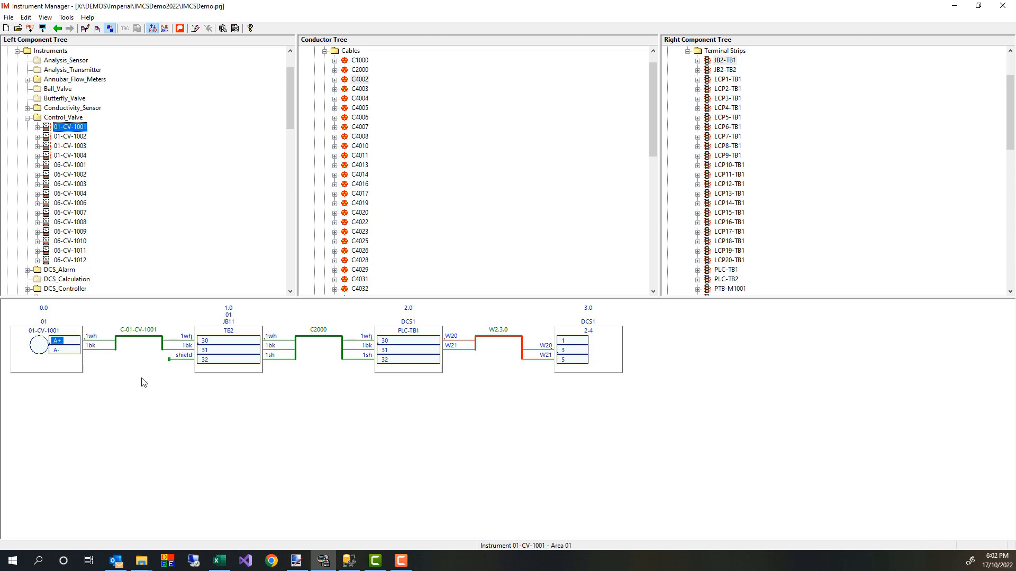
click(360, 80)
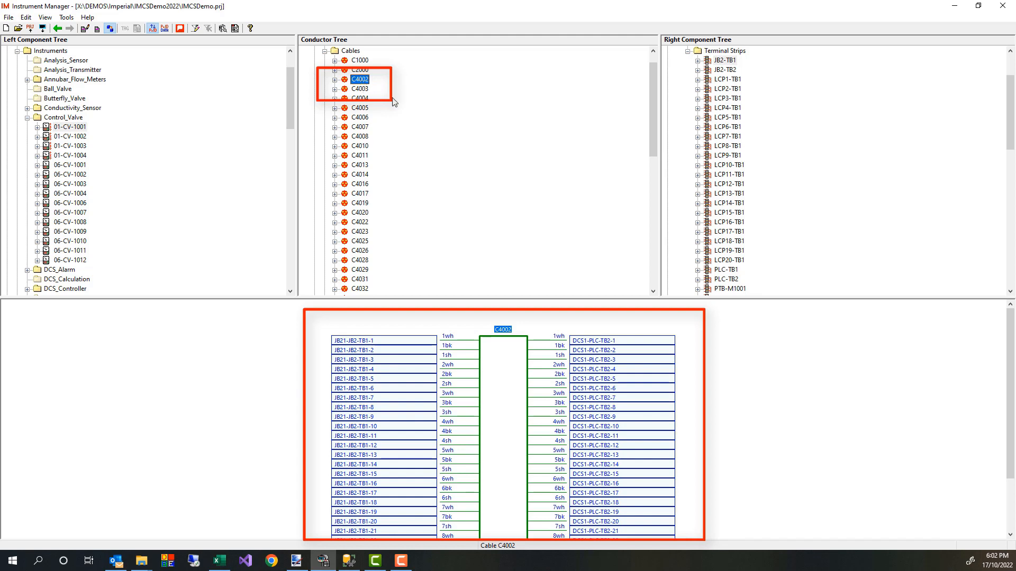
click(732, 64)
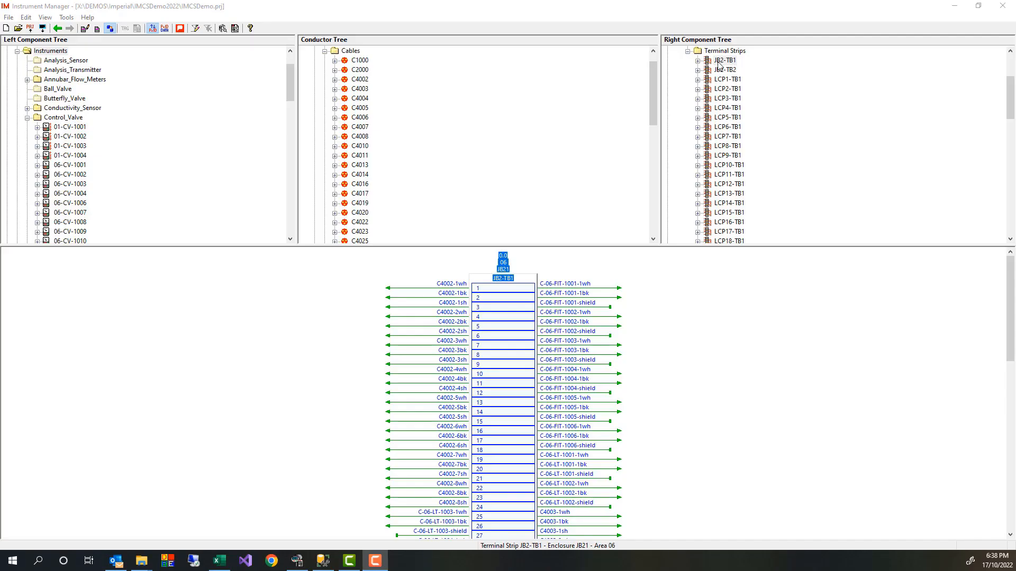
- Connect cable CJB1 from the Cables to JBs folder to terminals 1 to 25 of strip XJB1 in enclosure JB1
click(687, 52)
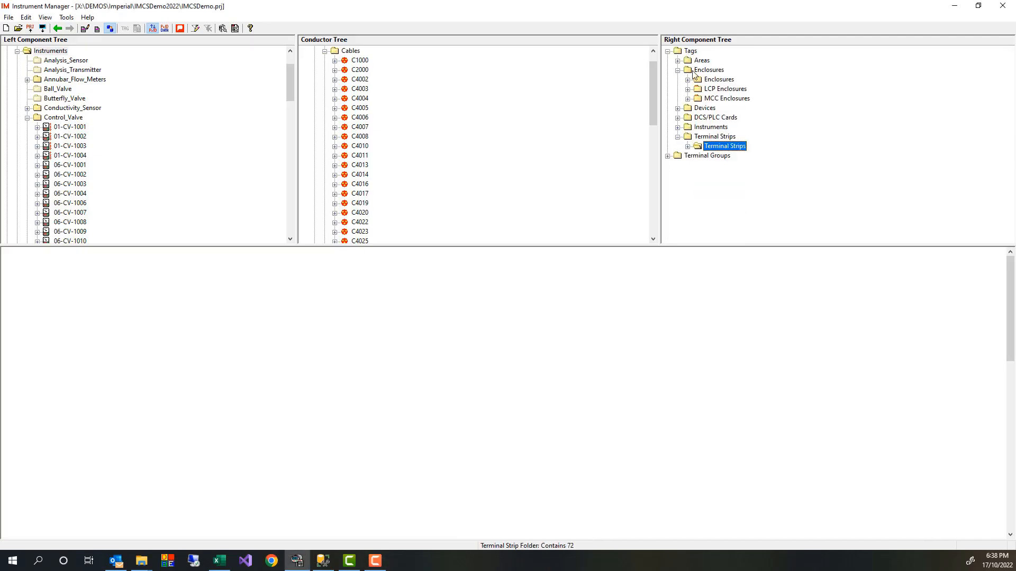
click(698, 99)
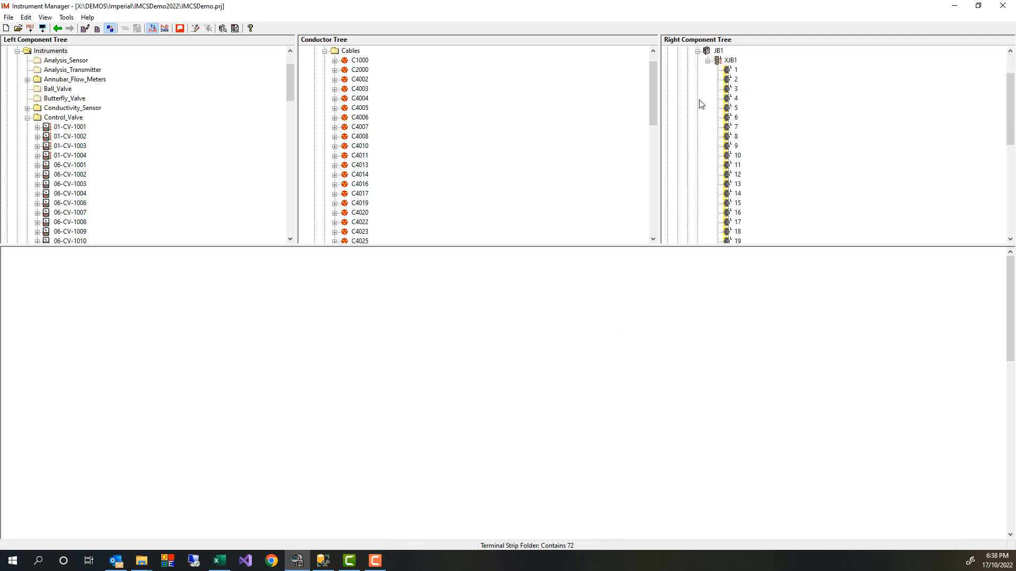
click(324, 51)
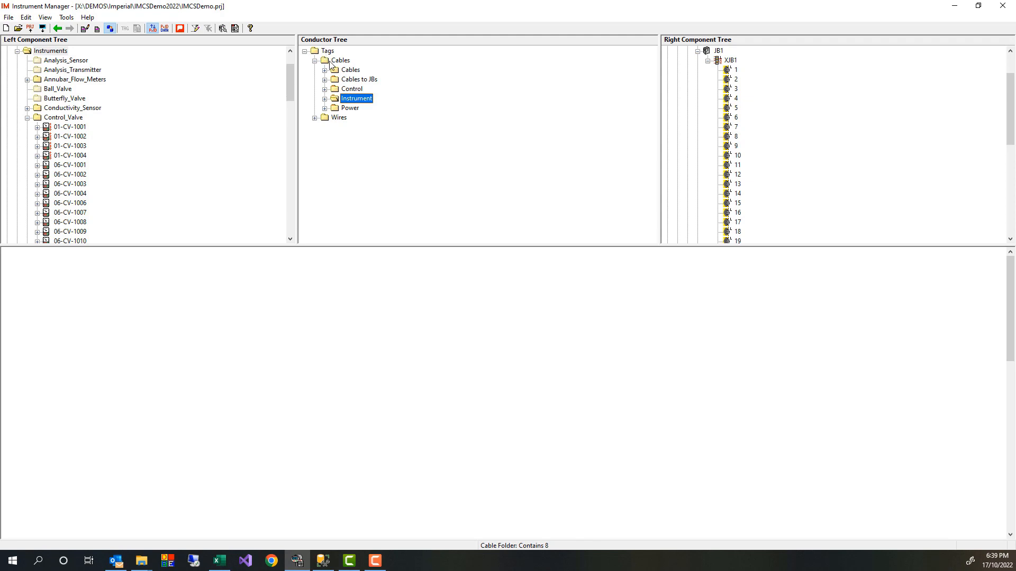
click(325, 80)
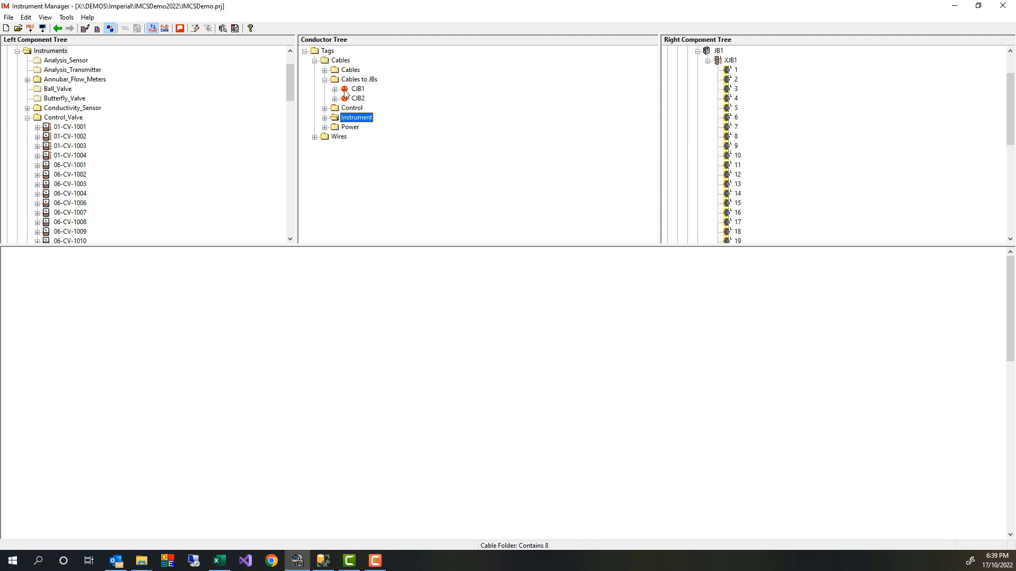
drag(345, 93, 734, 72)
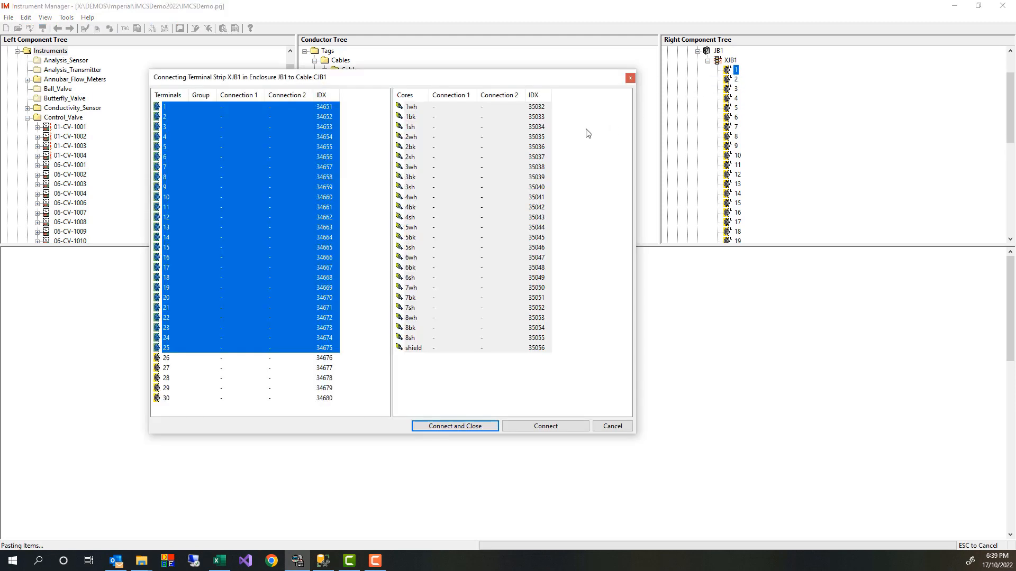
click(455, 426)
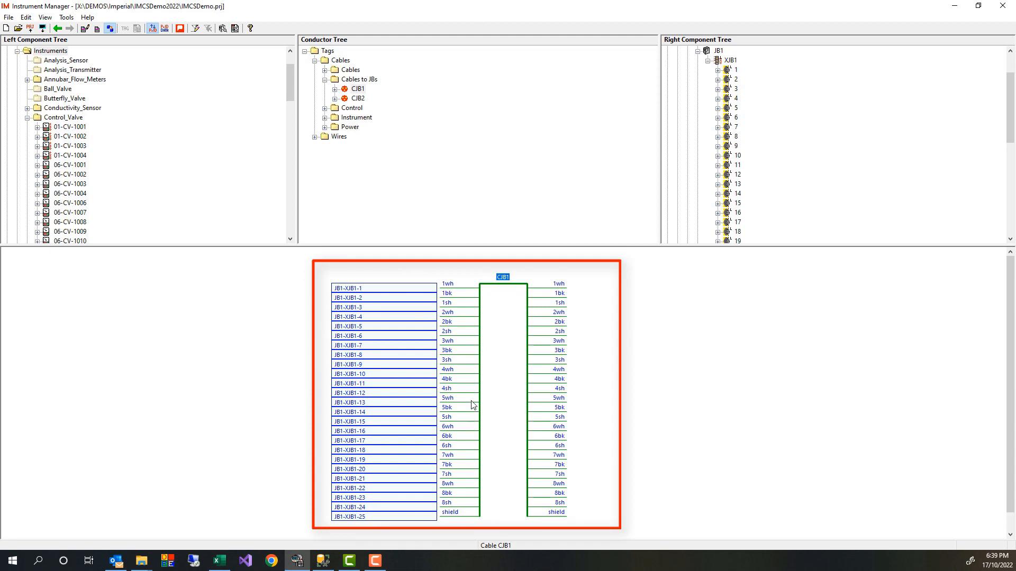
- Connect the other end of cable CJB1 to terminals 1 to 25 of strip XMP1 in enclosure MP1
click(697, 51)
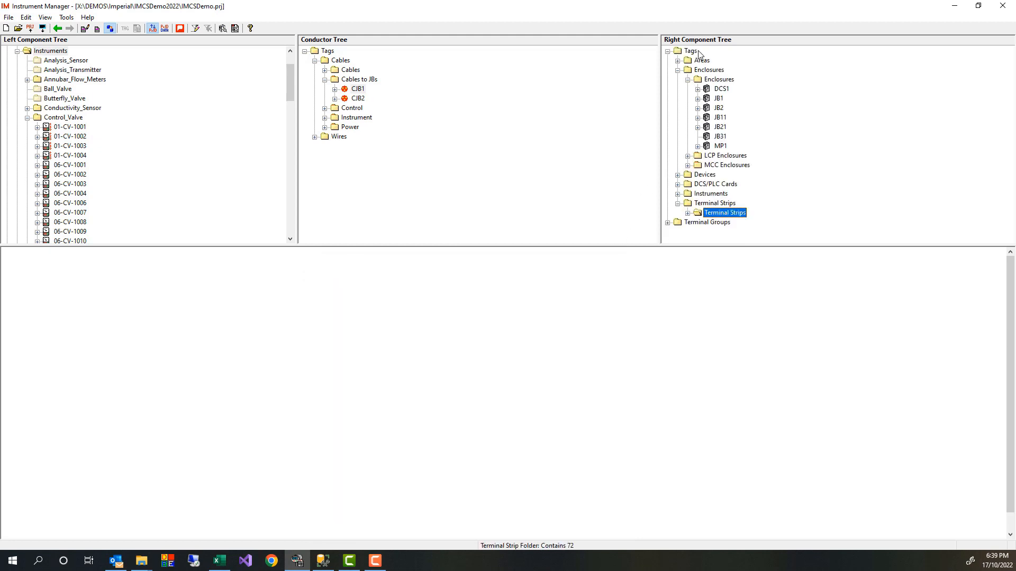
click(698, 146)
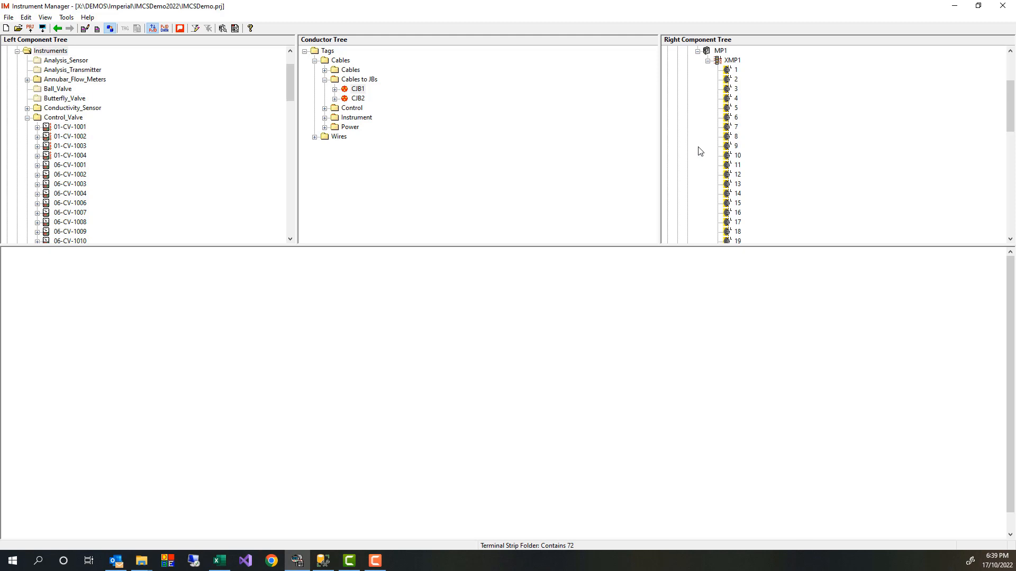
drag(358, 89, 720, 85)
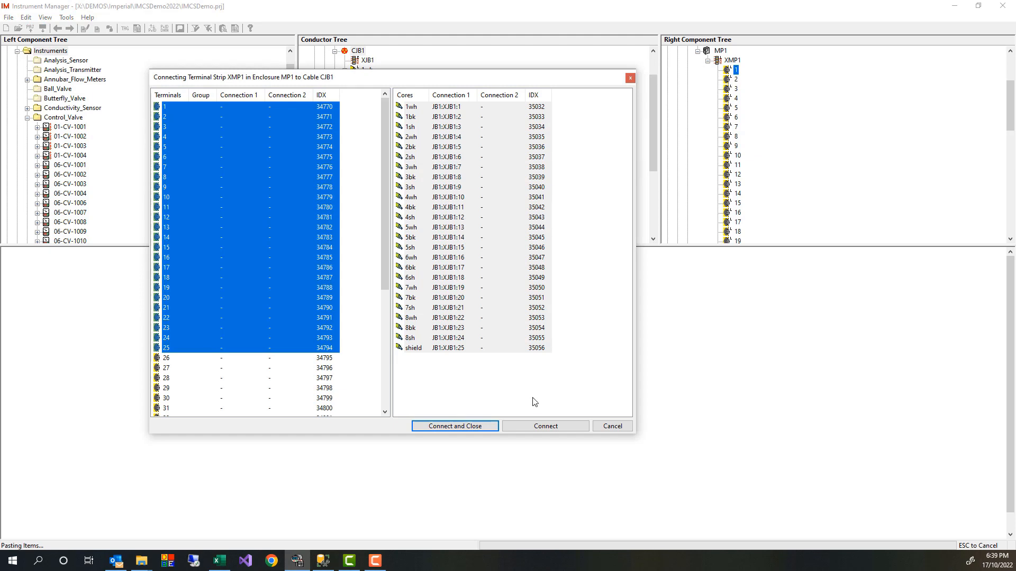
click(467, 427)
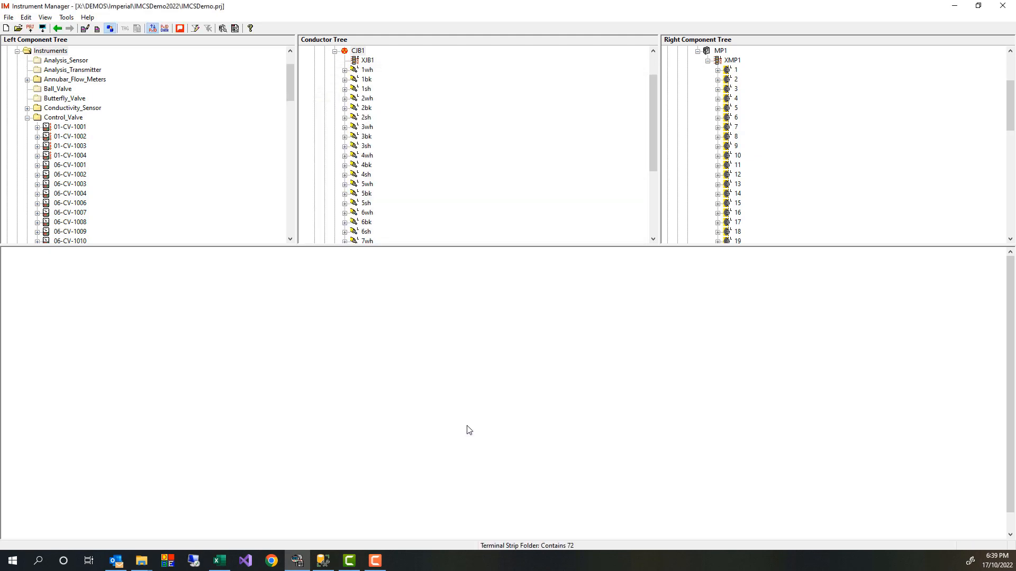
- Review the connection diagrams of strips XMP1 and XJB1 and of cable CJB1, and collapse the cable's entry
click(725, 62)
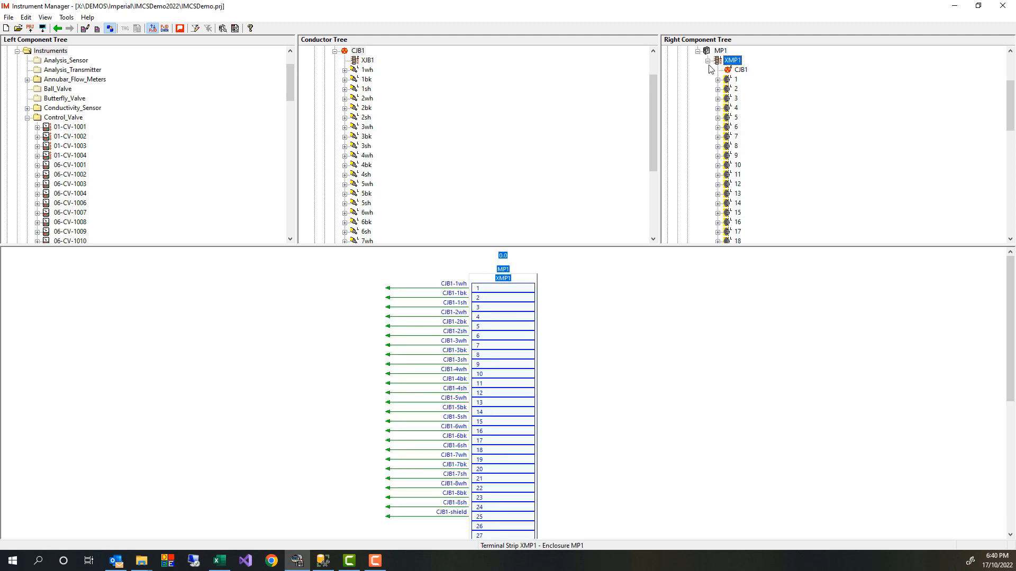
click(368, 60)
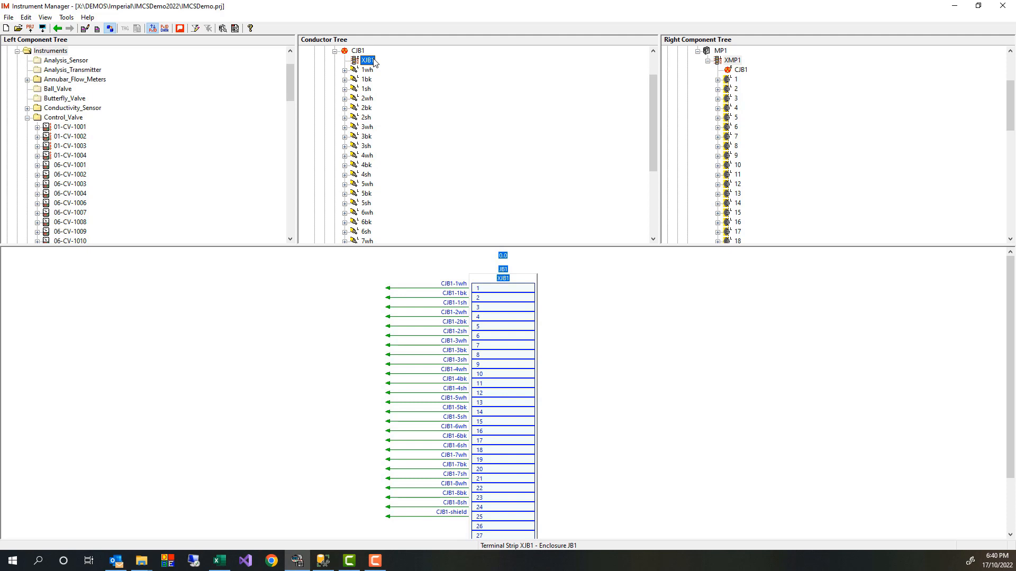
click(355, 52)
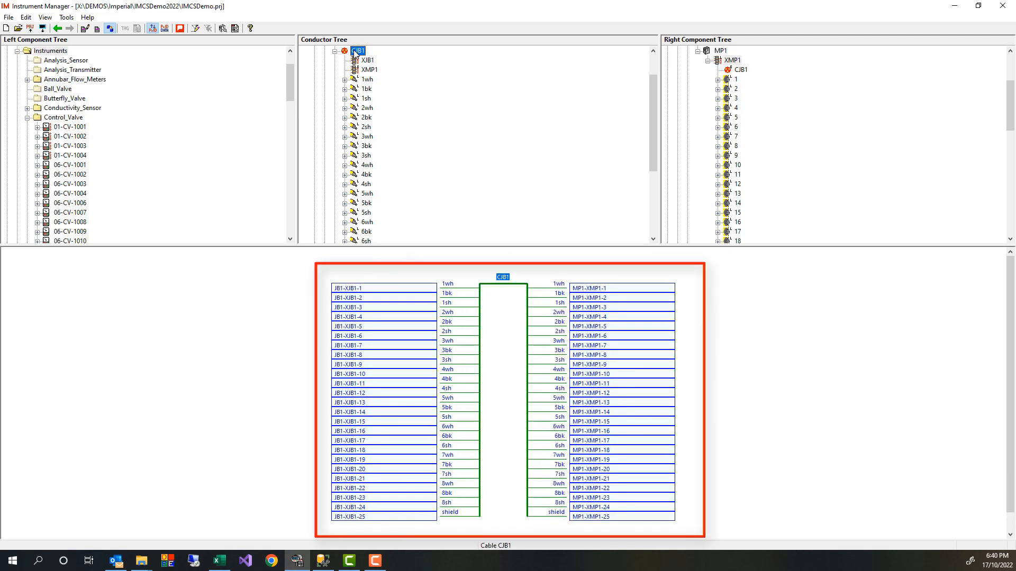
click(334, 51)
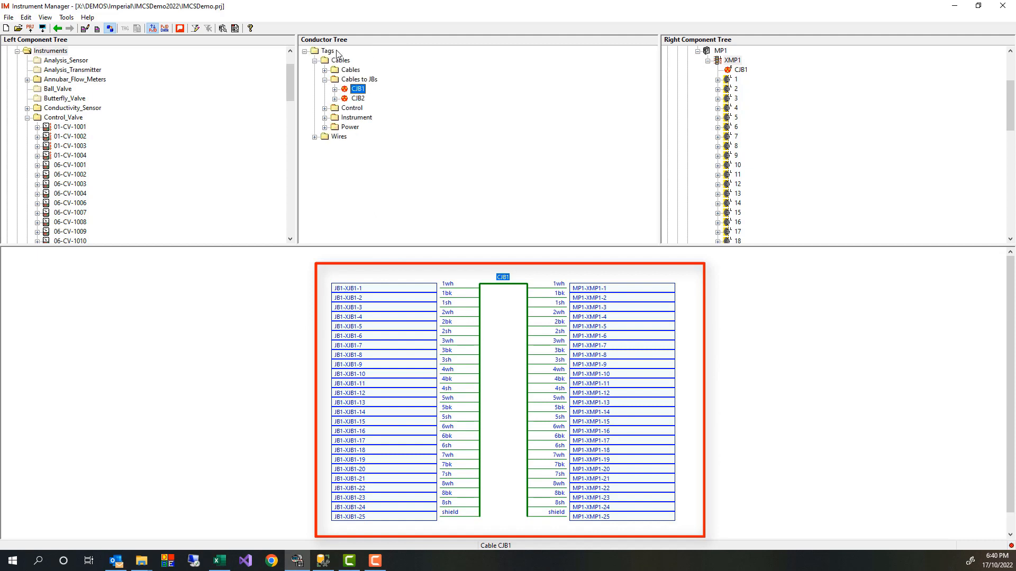
- Connect cable CJB2 to terminals 1 to 25 of strip XJB2 in enclosure JB2
click(705, 52)
click(698, 108)
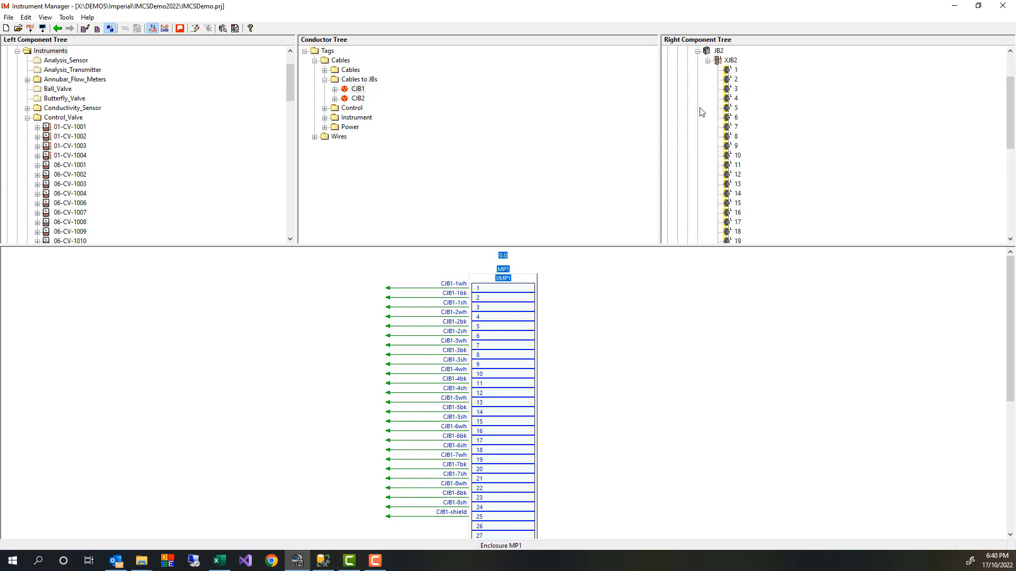
click(346, 101)
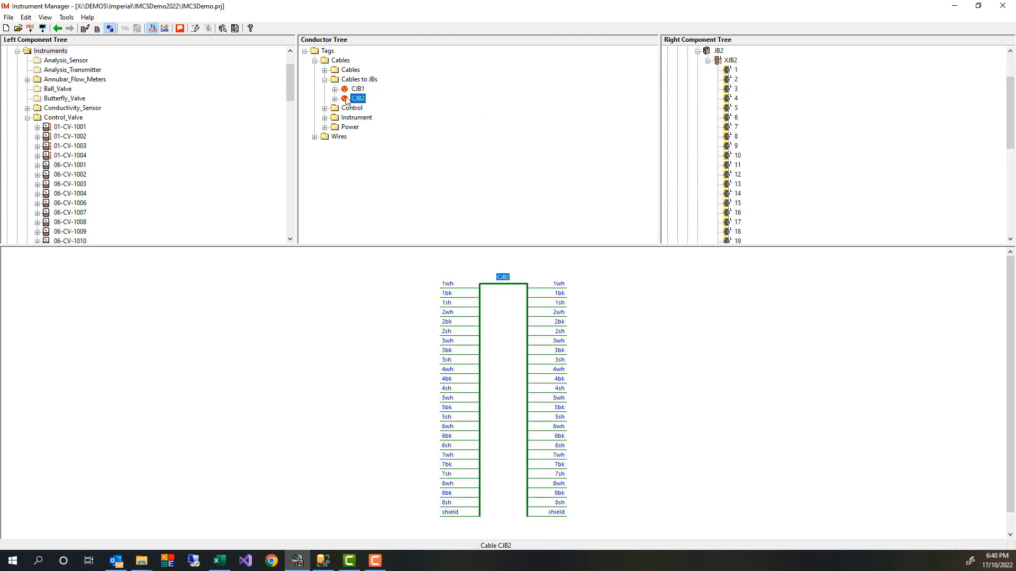
drag(346, 101, 734, 70)
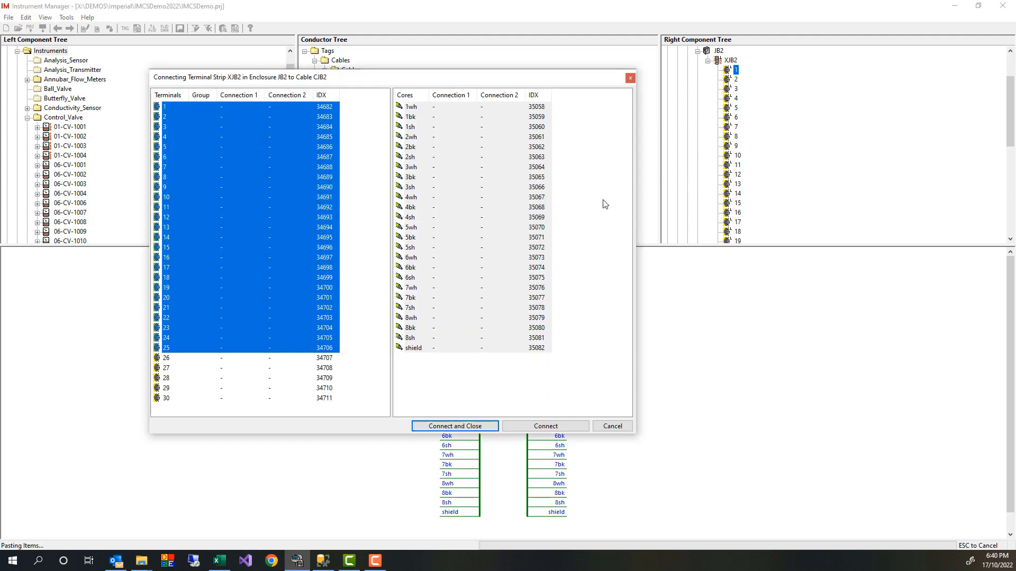
click(454, 426)
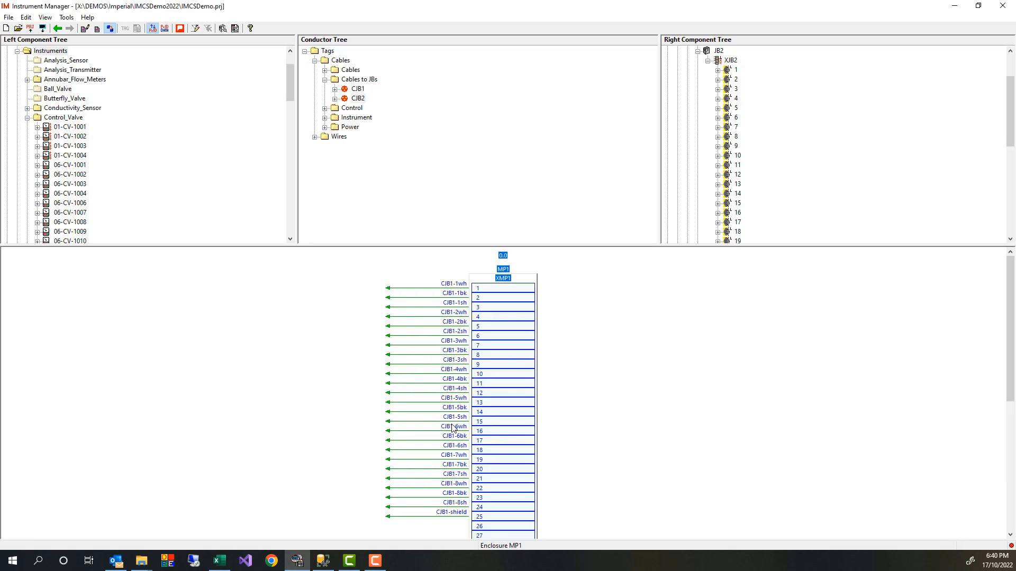
- Connect the other end of cable CJB2 to terminals 26 to 50 of strip XMP1 in enclosure MP1, and check both cables' diagrams
click(697, 52)
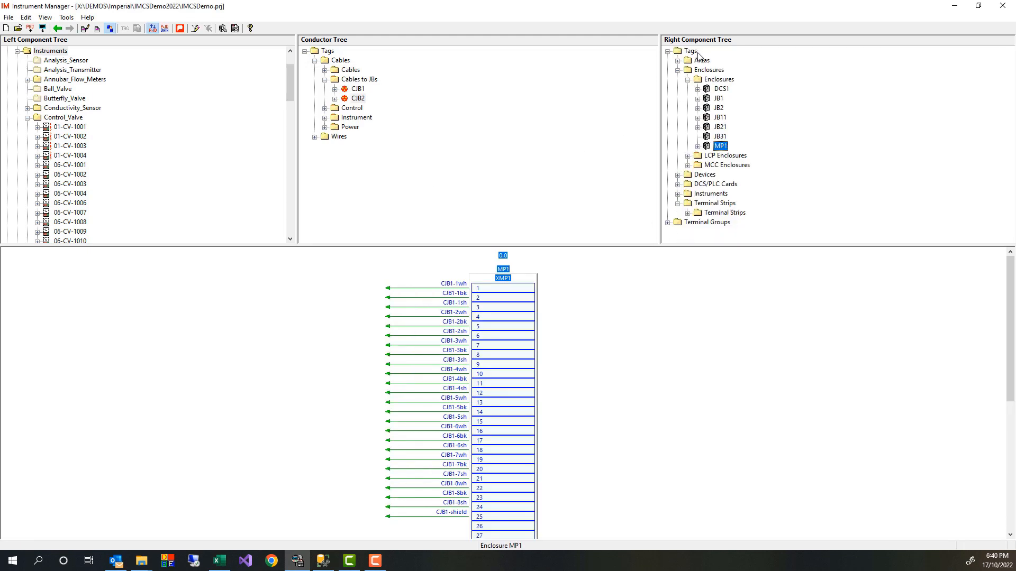
click(711, 143)
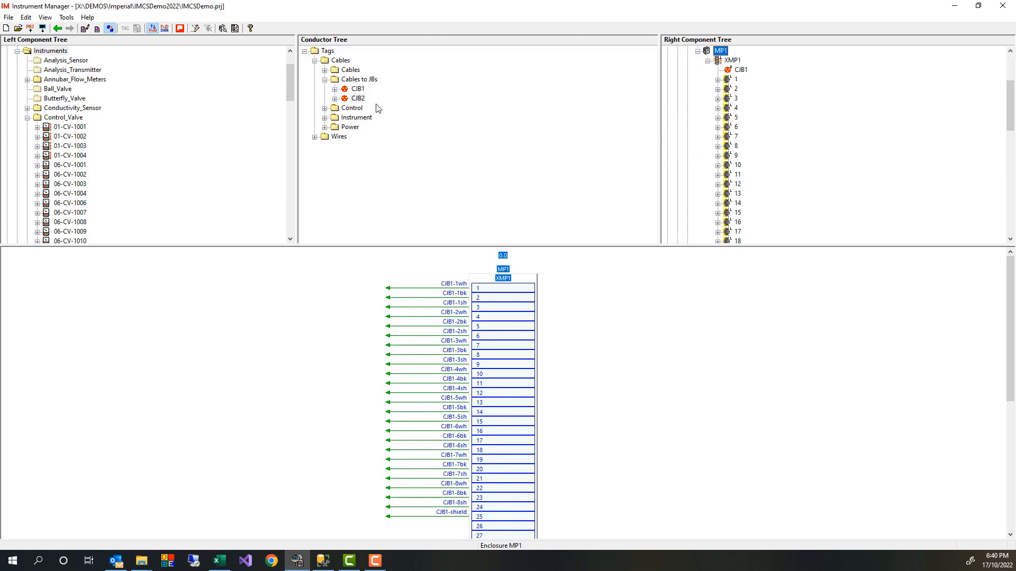
drag(1010, 121, 982, 159)
drag(358, 98, 732, 183)
drag(385, 161, 379, 280)
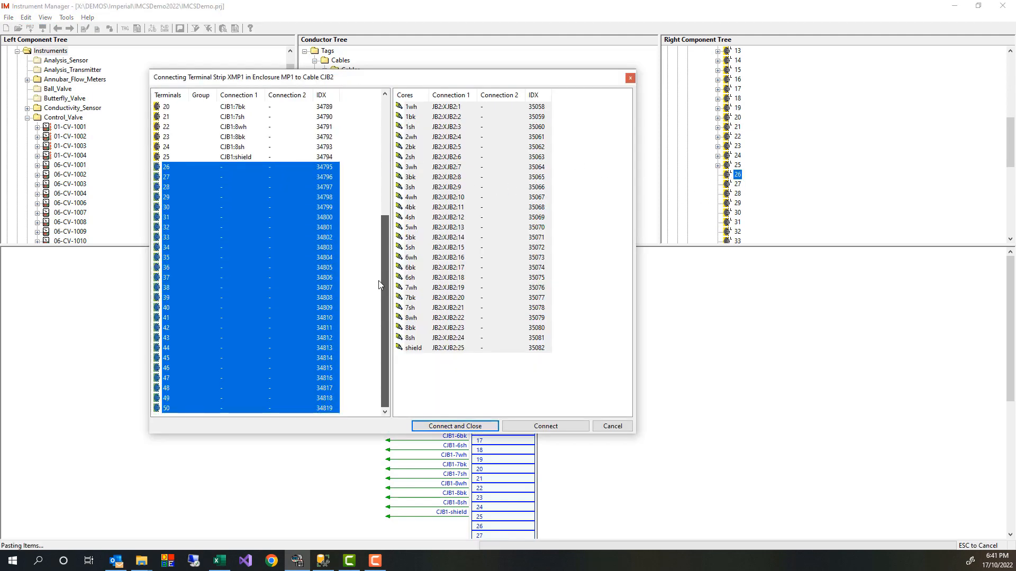
click(473, 426)
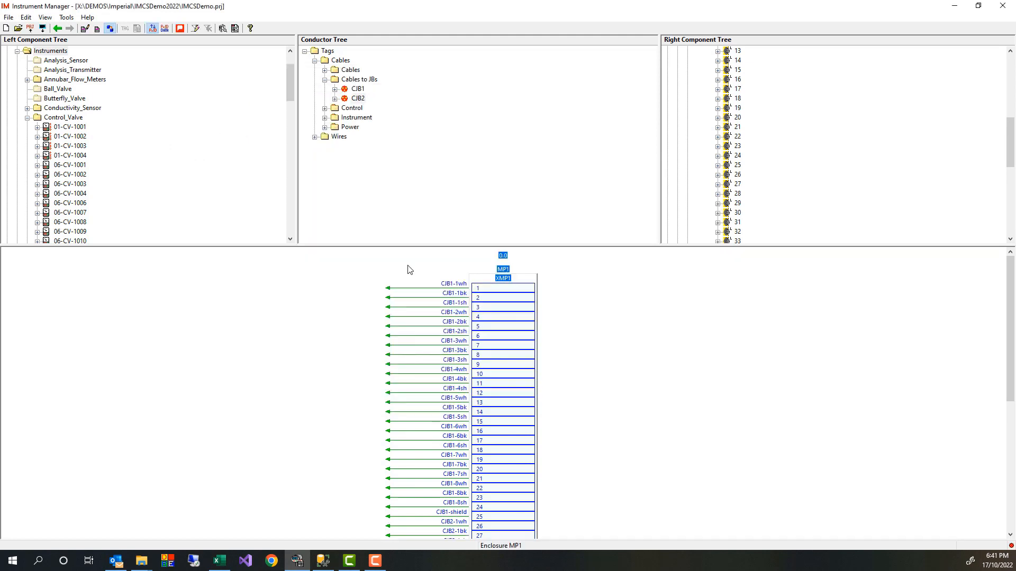
click(357, 90)
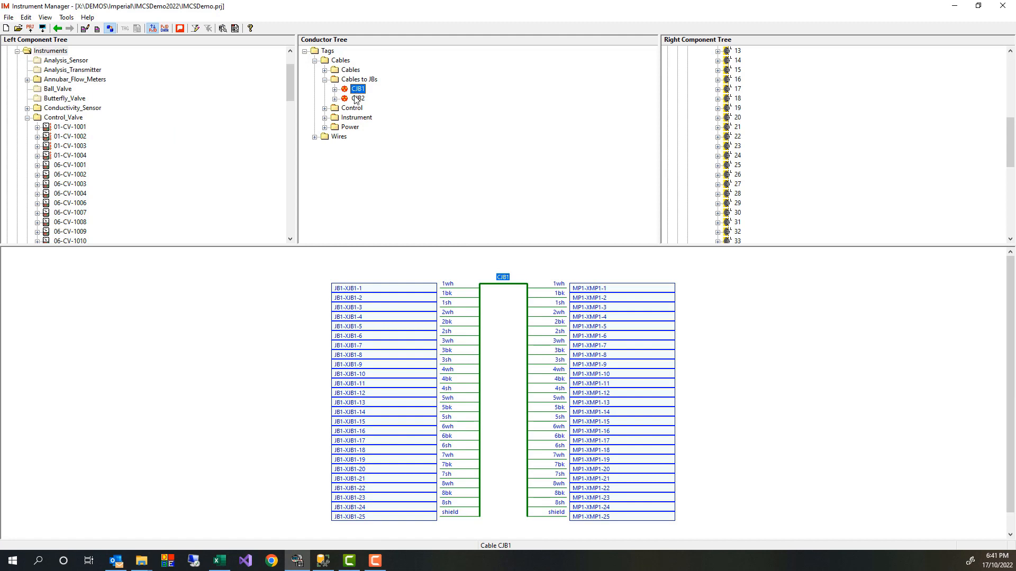
click(355, 100)
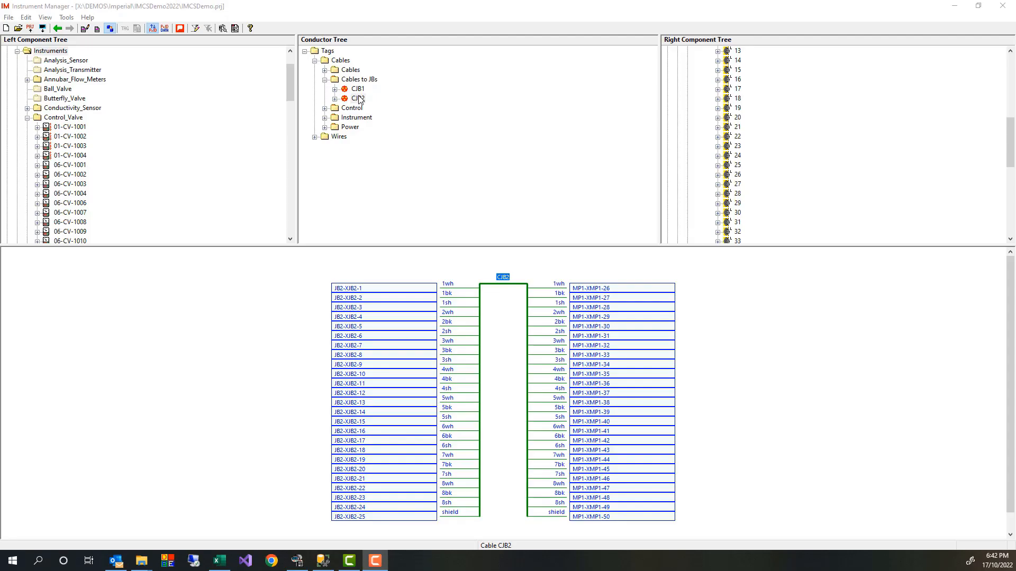
- Expand instruments FT001 and CY001 to inspect their cables and terminals, and display the connection diagram of FT001
click(27, 79)
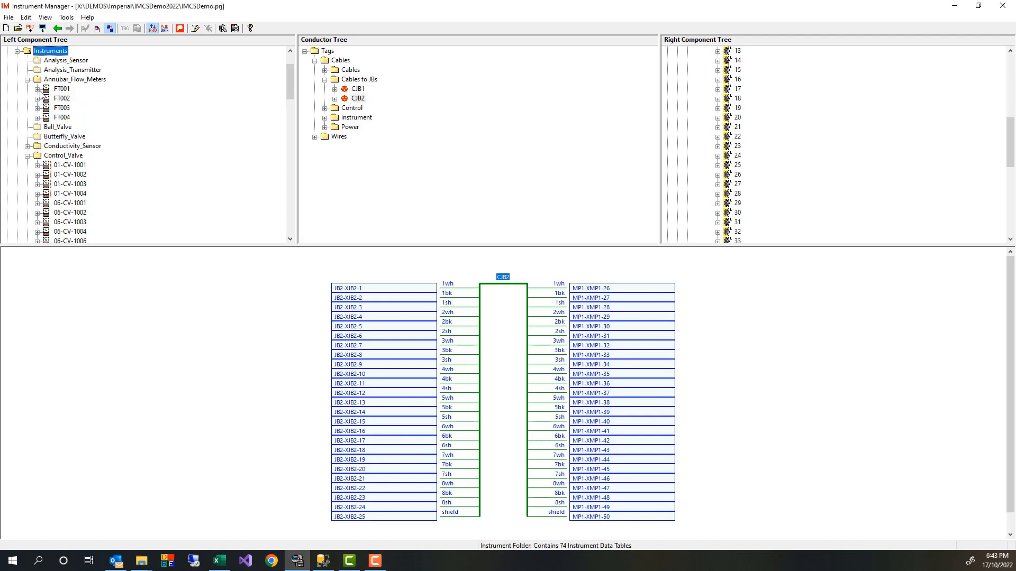
click(37, 89)
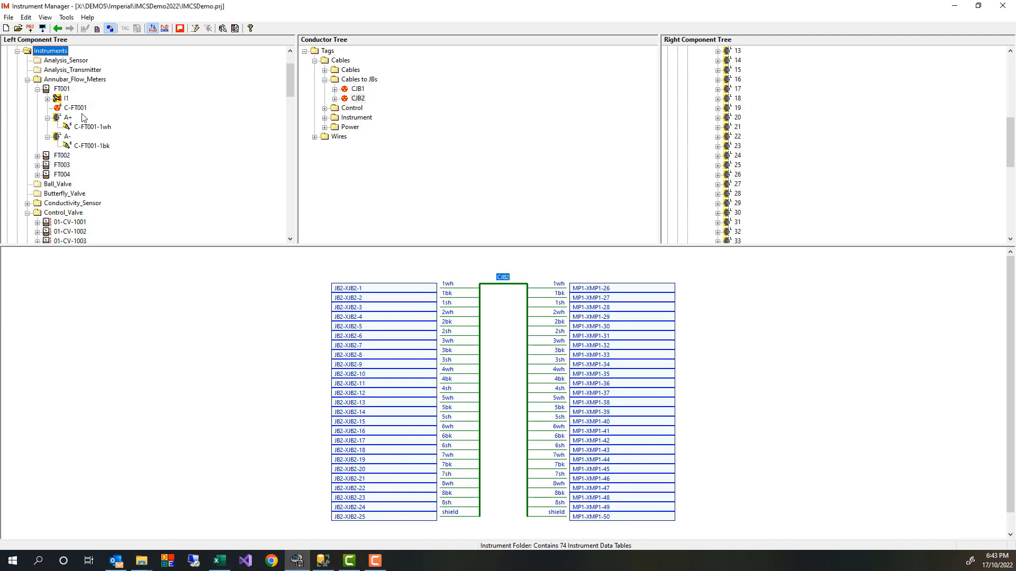
click(27, 203)
click(38, 203)
click(48, 223)
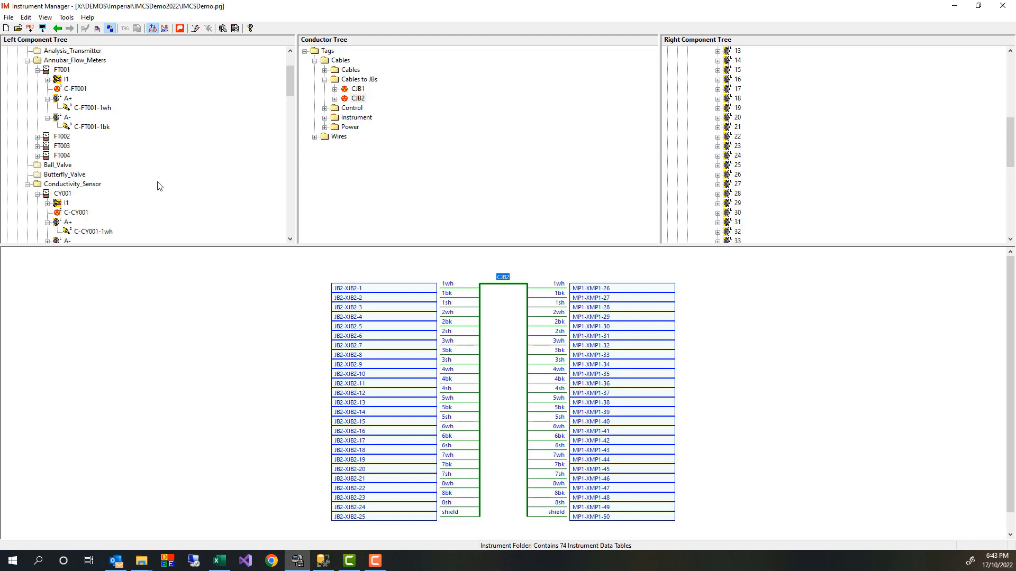
click(61, 70)
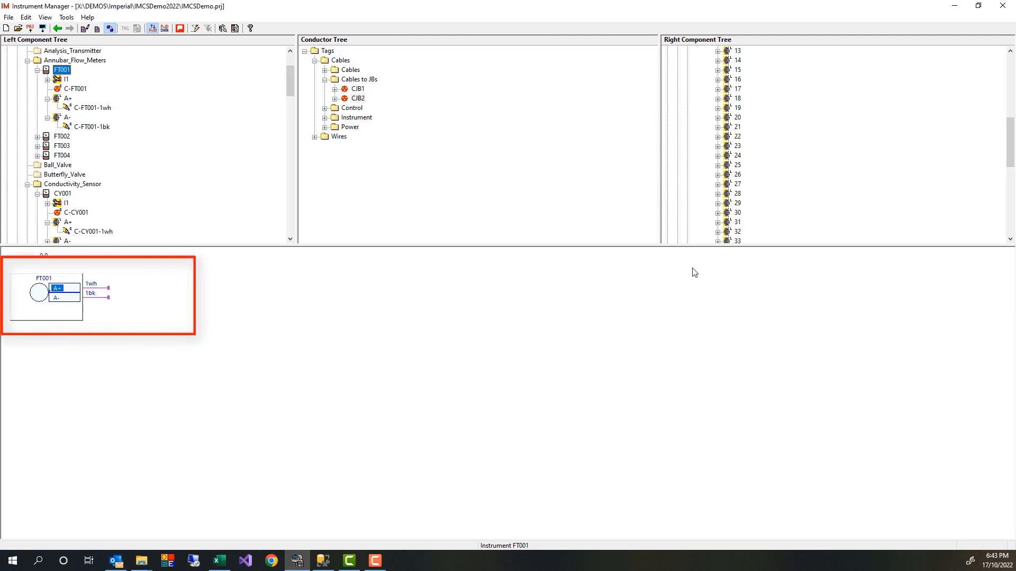
- Connect cable C-FT001 to terminals 1 to 3 of strip XJB1 in enclosure JB1
drag(1010, 153, 1011, 83)
click(698, 147)
click(698, 99)
click(730, 60)
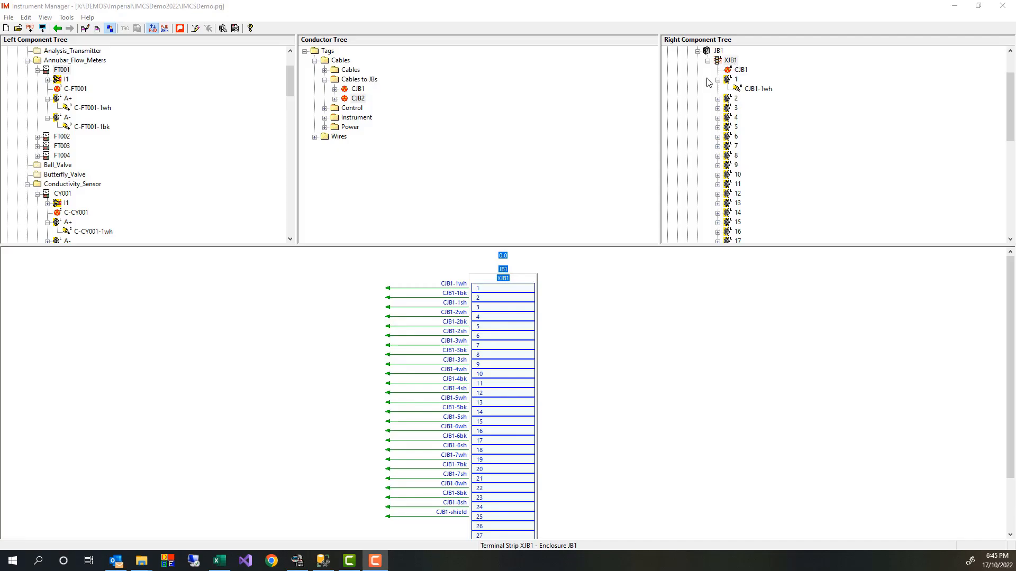
click(325, 117)
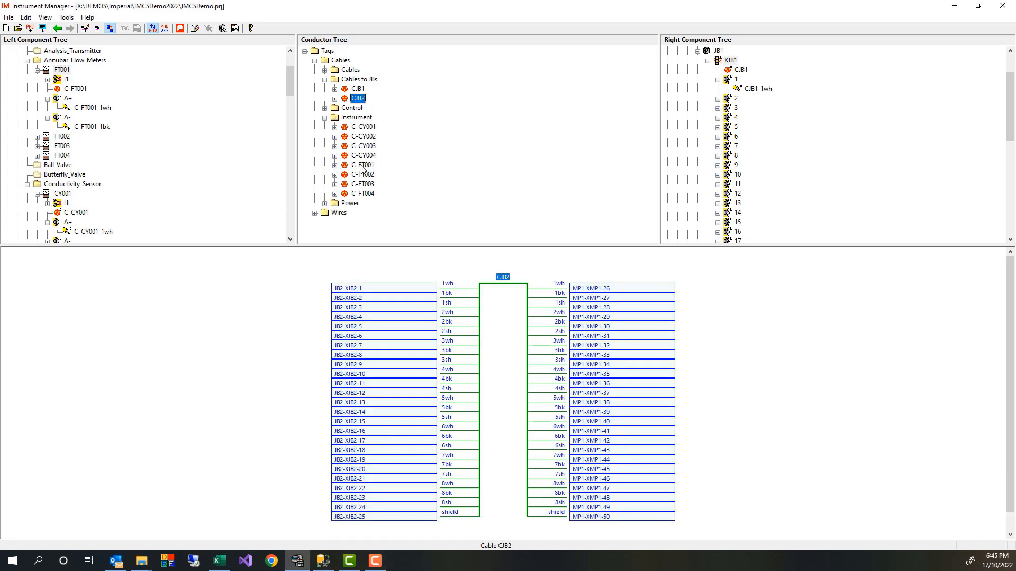
drag(363, 168, 736, 80)
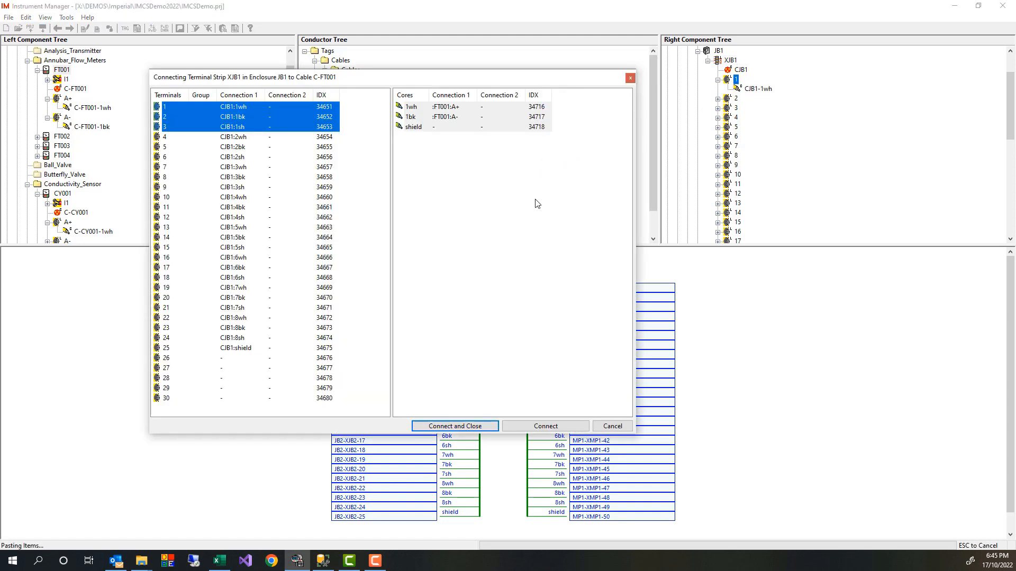
click(475, 426)
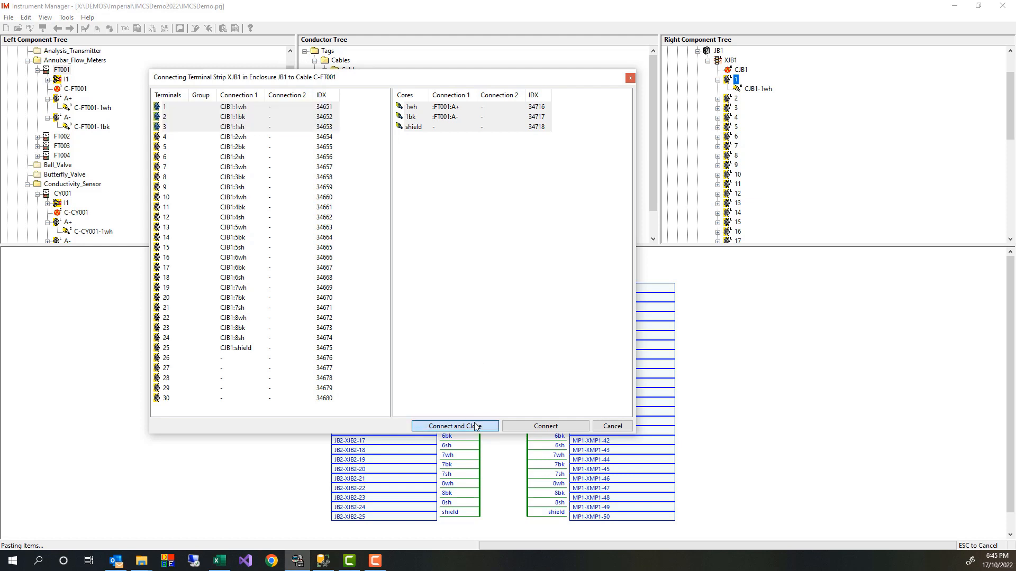
- Connect cable C-FT002 to terminals 4 to 6 of strip XJB1 in enclosure JB1
click(365, 222)
drag(365, 223, 736, 128)
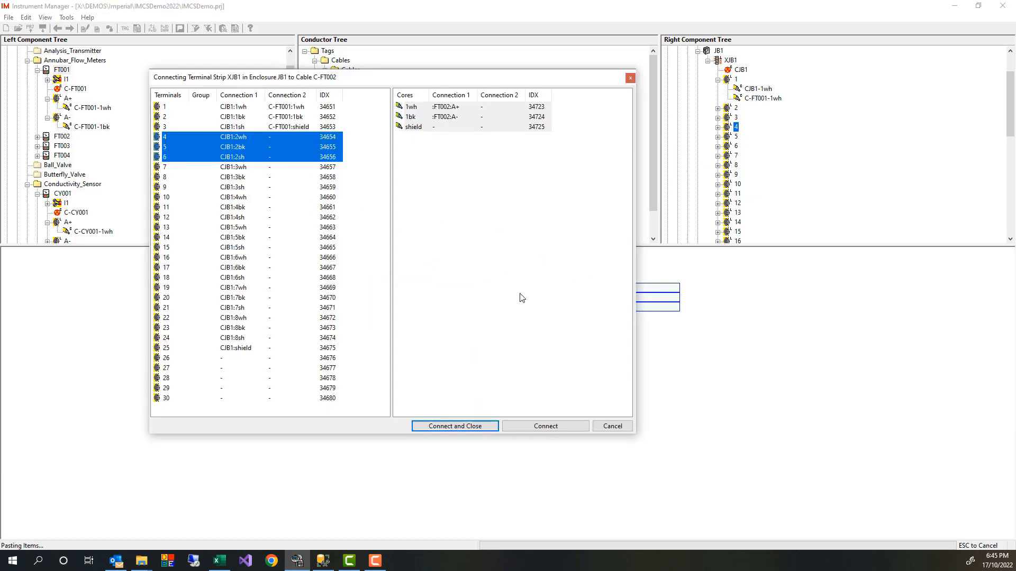
click(469, 427)
- Connect cable C-CY001 to terminals 7 to 9 and cable C-CY002 to terminals 10 to 12 of strip XJB1
drag(366, 129, 735, 157)
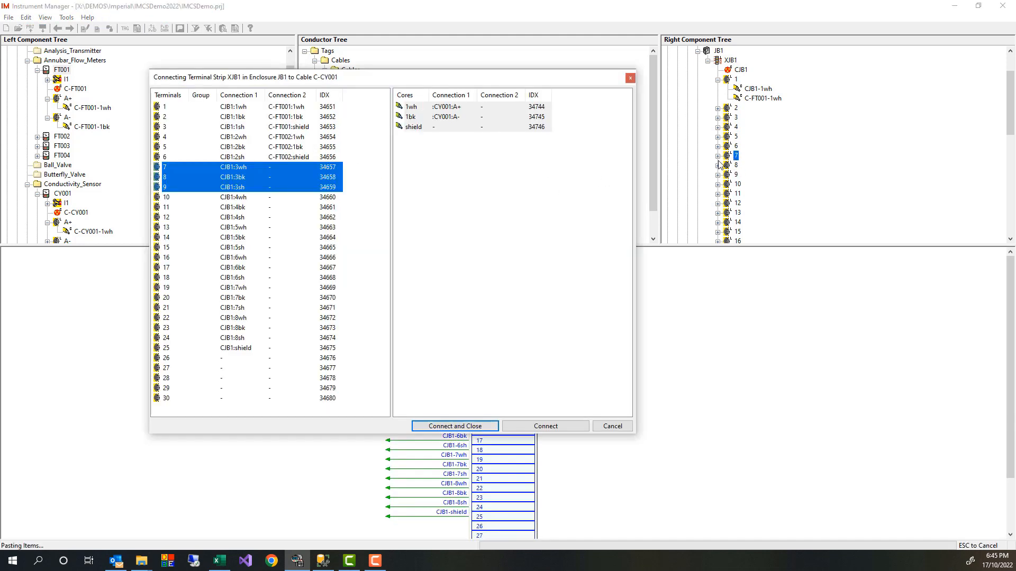
click(470, 426)
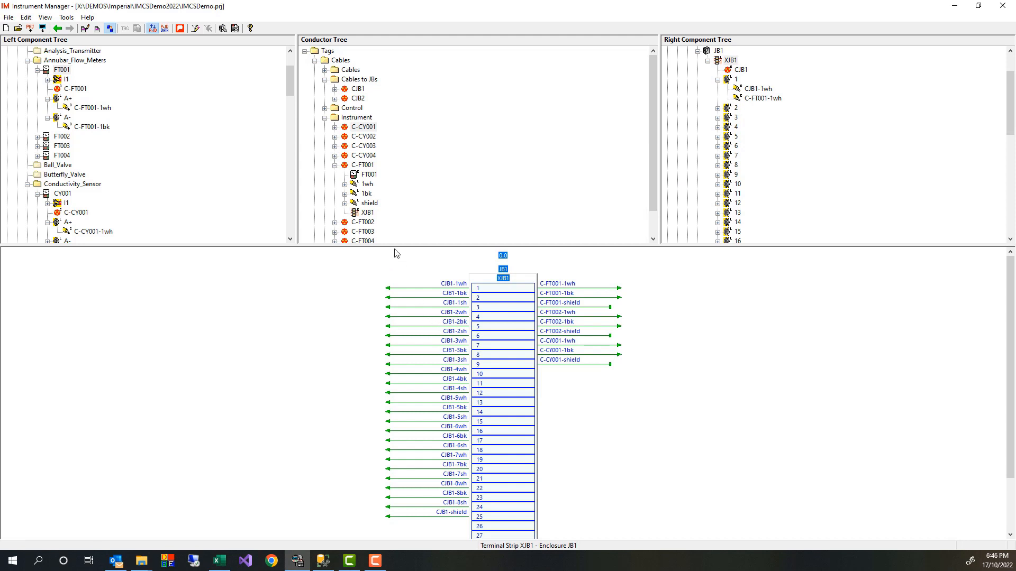
drag(364, 136, 707, 187)
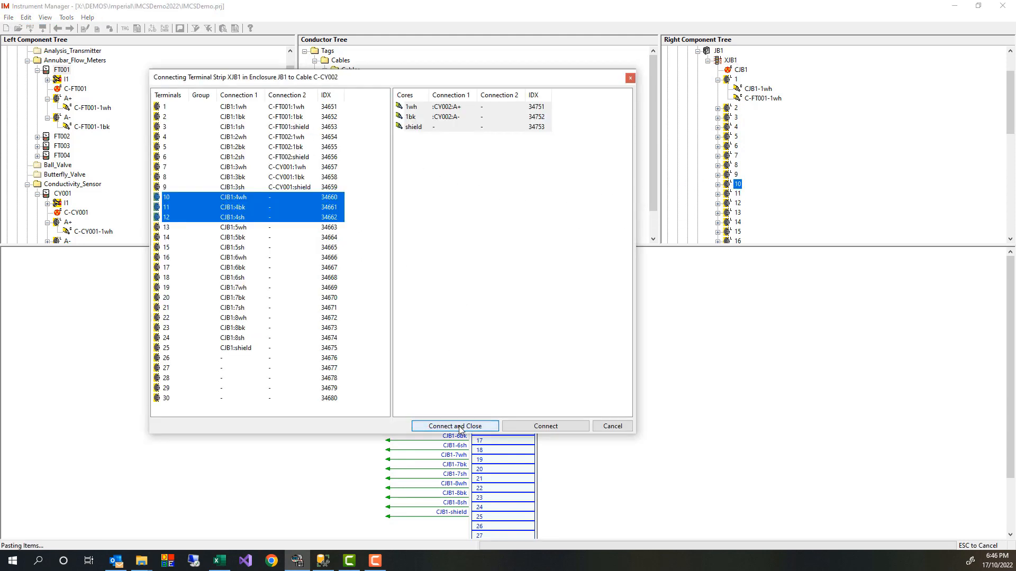
click(458, 426)
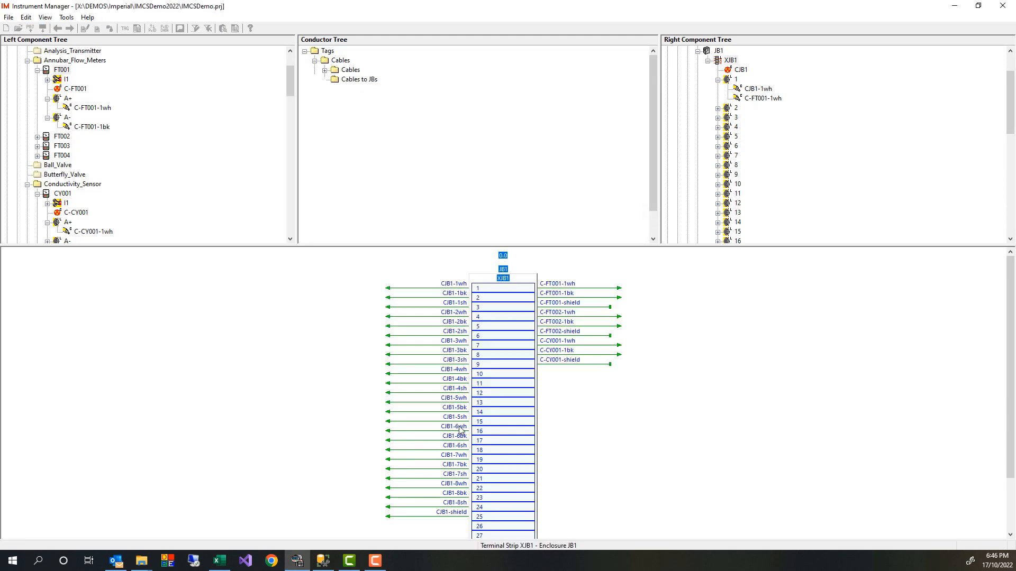
- Review the connection diagrams of instruments FT001, CY001 and CY002, collapsing the entries of FT001 and CY001
click(61, 71)
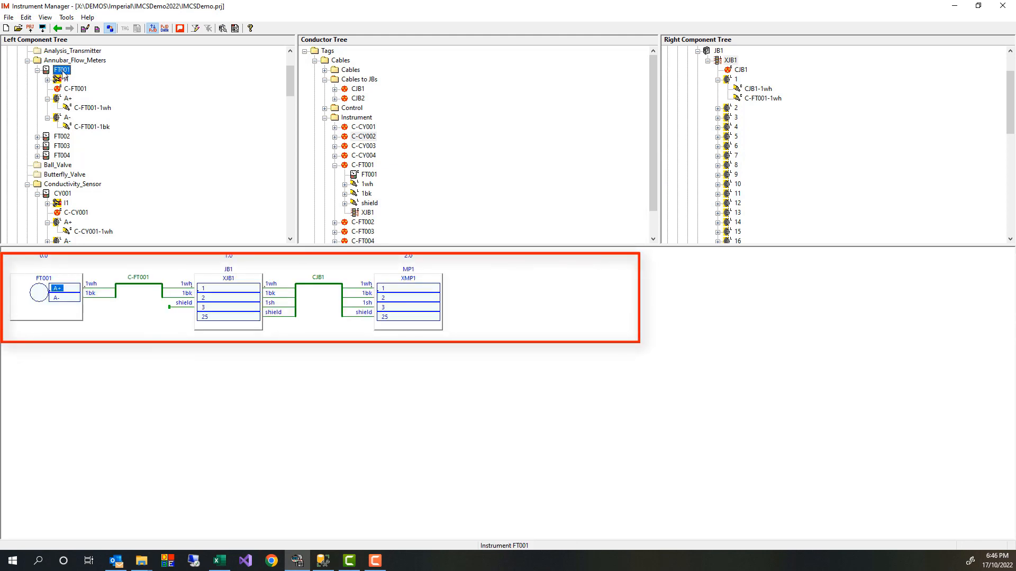
click(66, 195)
click(38, 194)
click(52, 205)
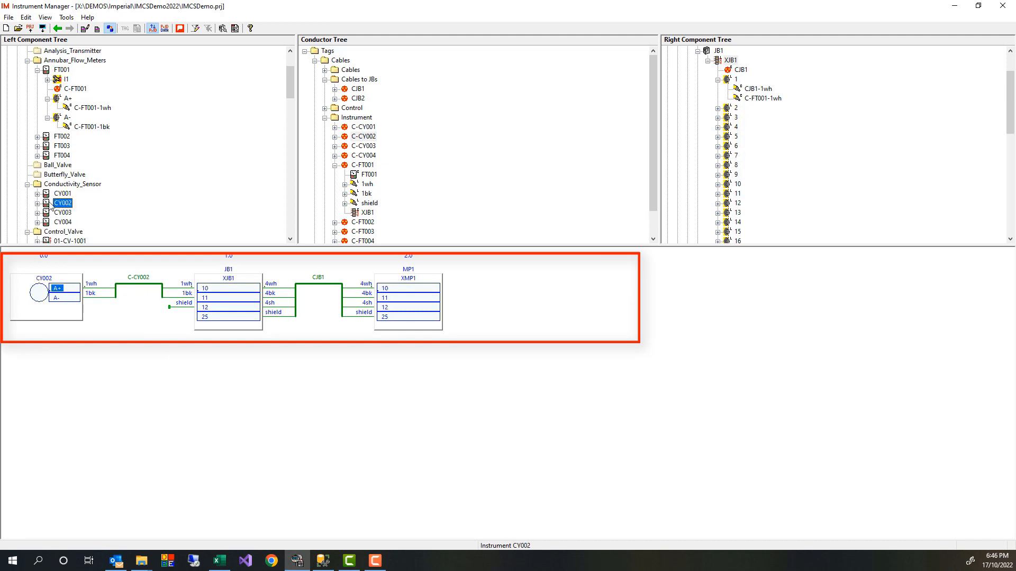
click(38, 70)
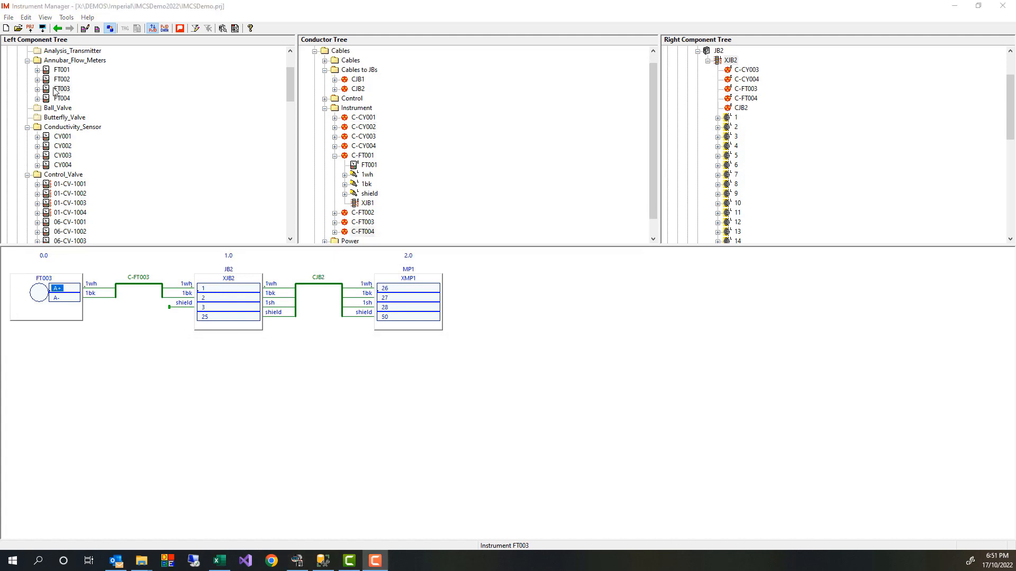
- Switch to the list view and expand Card1 in the PLC Cards folder down to its terminals
click(99, 29)
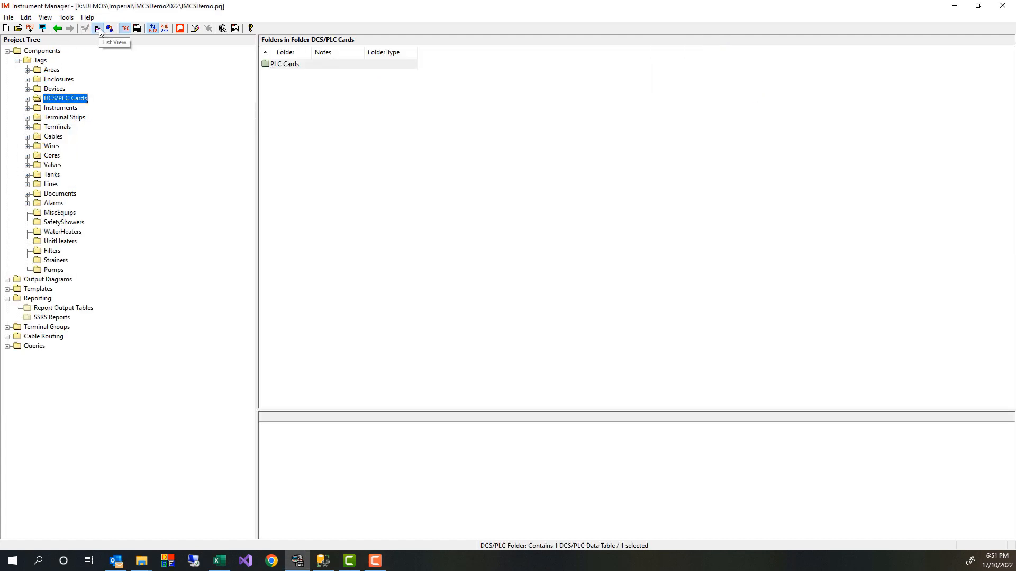
click(27, 99)
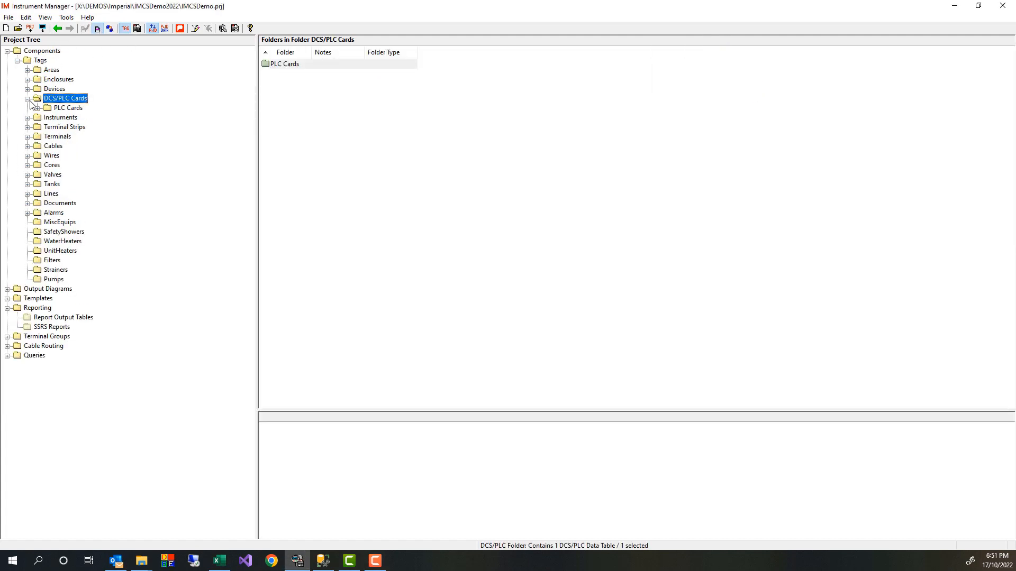
click(38, 108)
click(47, 233)
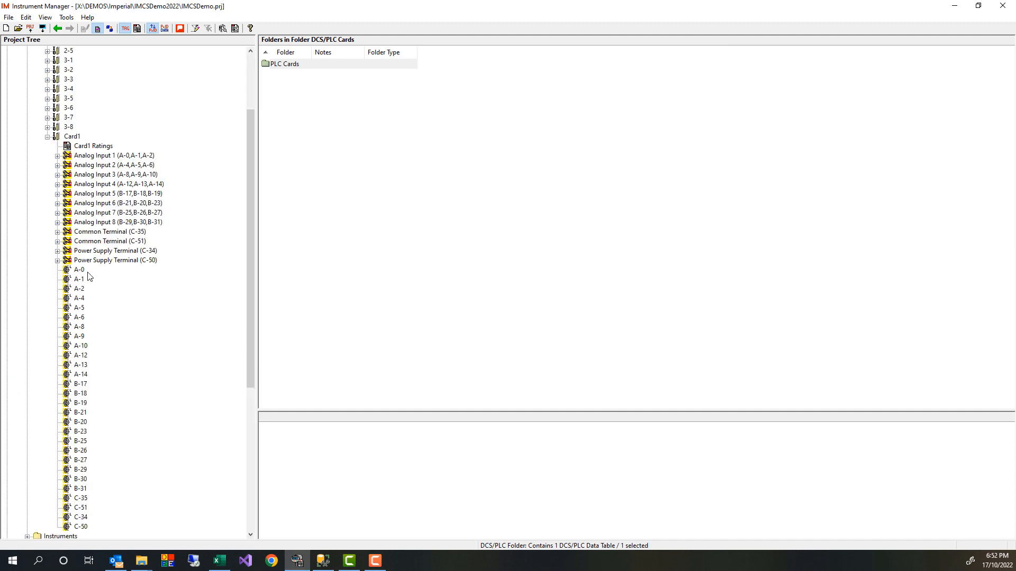
- Connect all wires of the MP Wires folder, WMP1001 to WMP1024, sequentially to Card1's terminals starting at A-0
scroll(154, 249, down, 9)
click(27, 327)
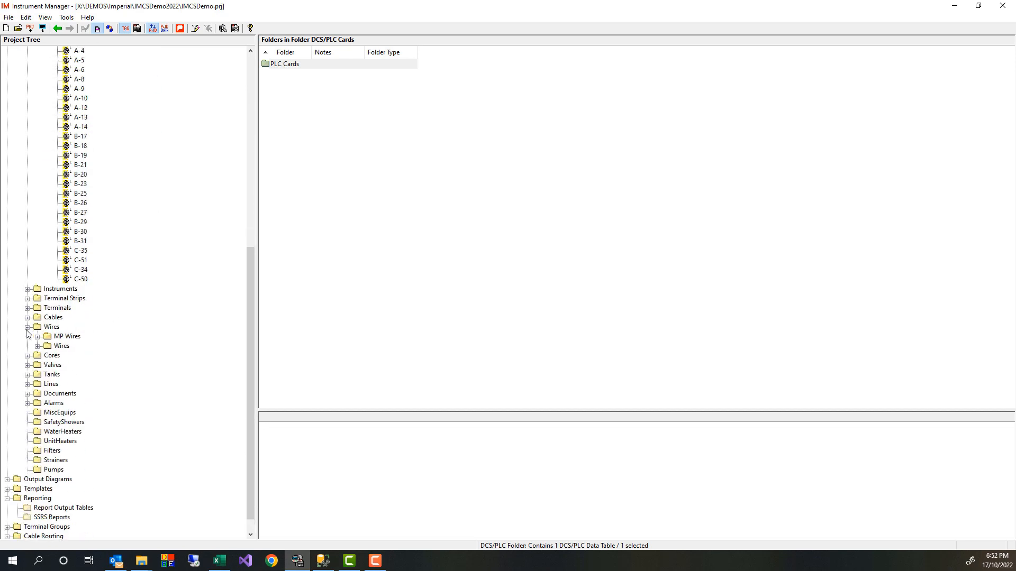
click(37, 336)
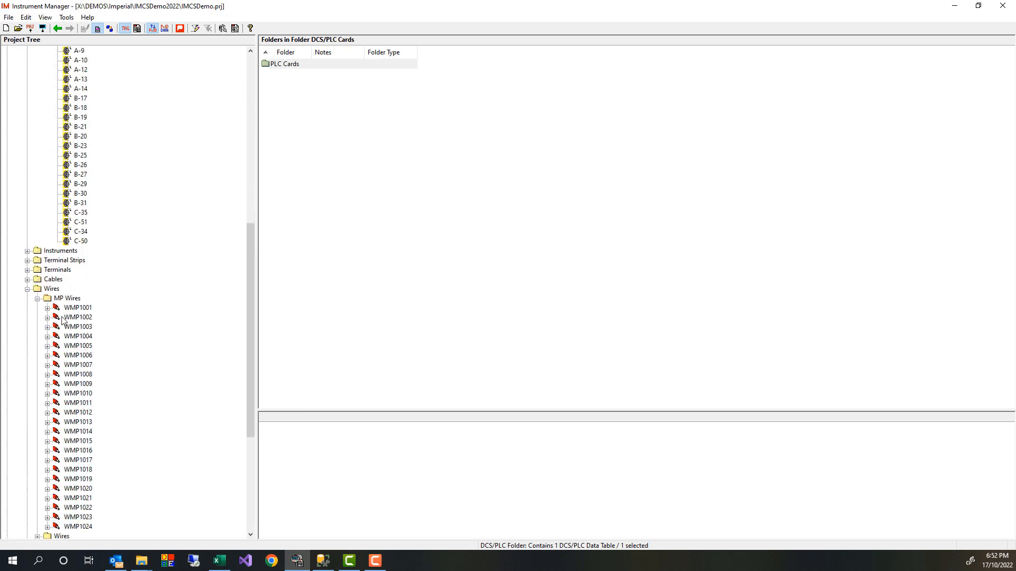
click(68, 299)
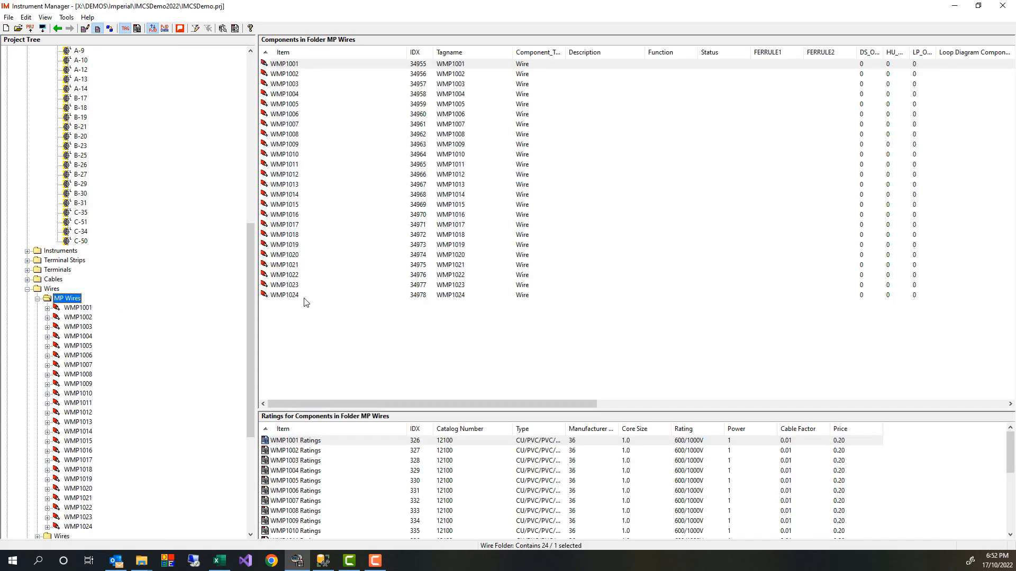
key(ctrl+a)
drag(250, 286, 249, 173)
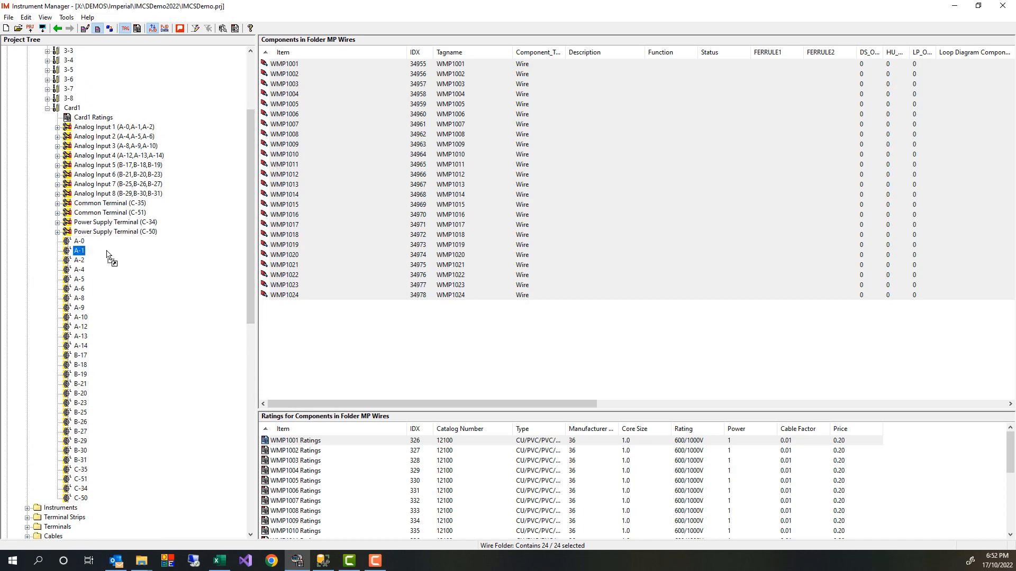
click(79, 241)
key(ctrl+v)
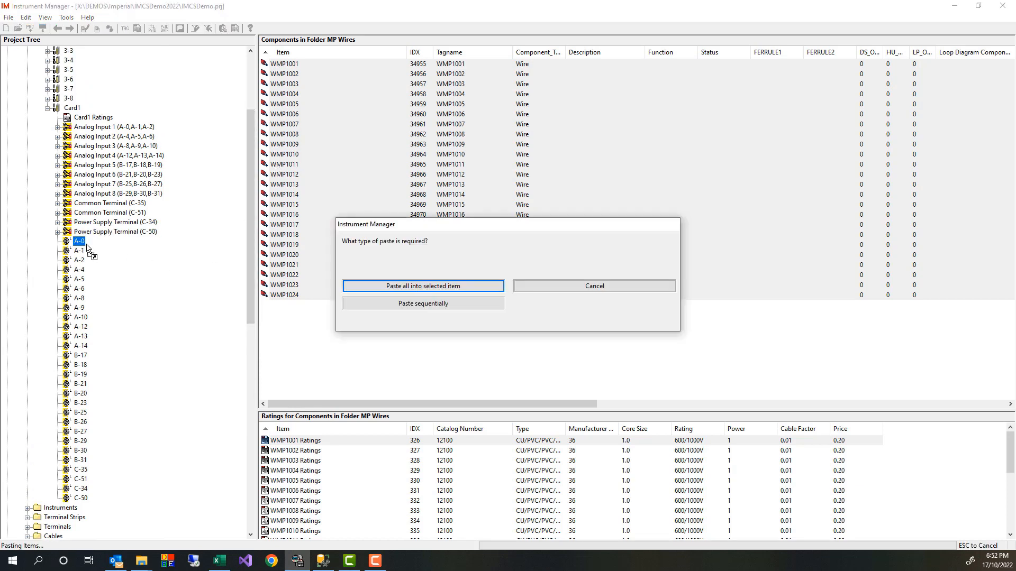
click(413, 305)
- Check the wires attached to terminals A-0, A-1 and A-2 of Card1, and collapse the card's entry
click(58, 242)
click(57, 242)
click(58, 251)
click(57, 250)
click(57, 261)
click(58, 261)
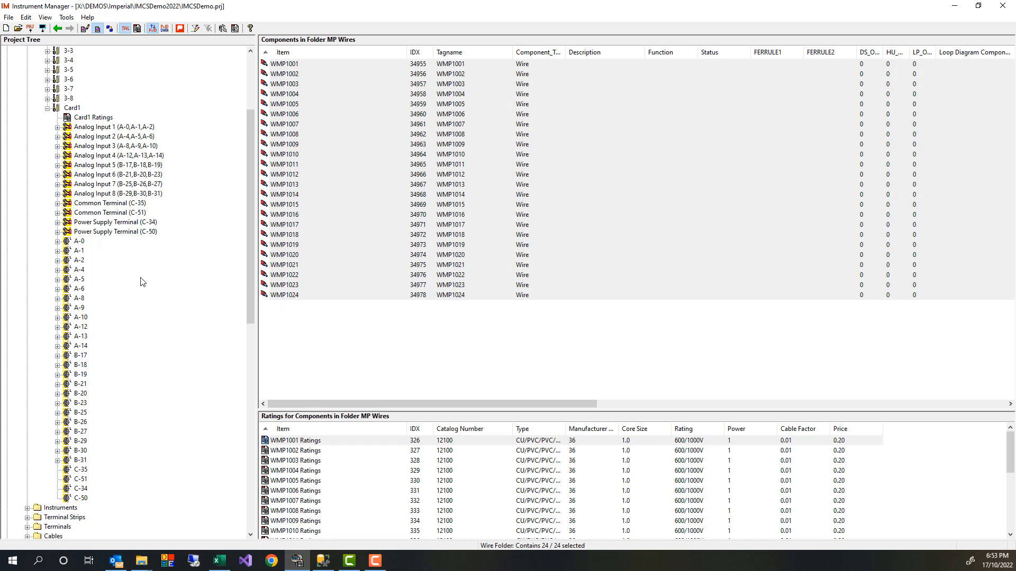
click(48, 109)
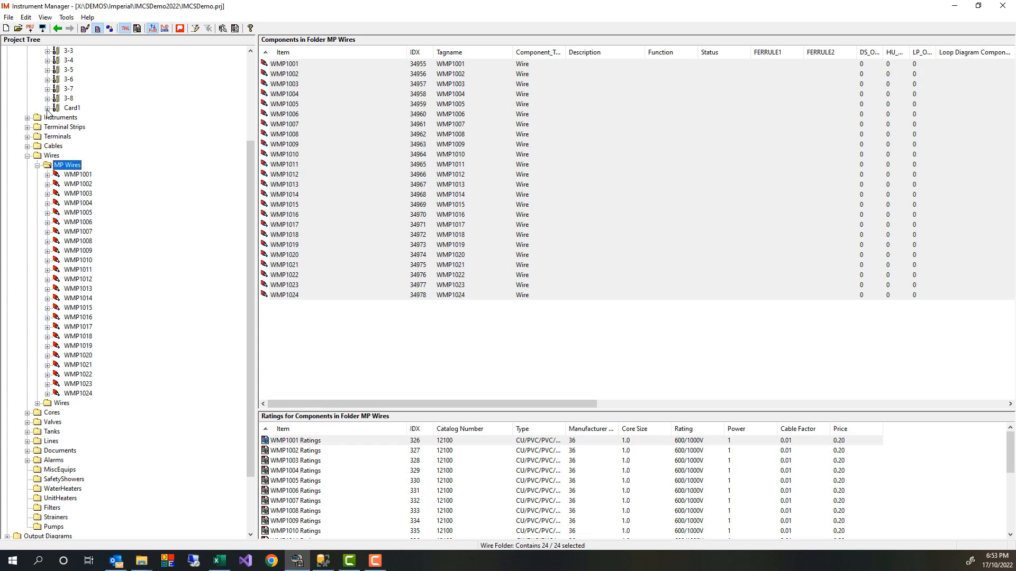
- Connect wires WMP1001 to WMP1003 sequentially to terminals 1 to 3 of strip XMP1 in enclosure MP1
scroll(49, 139, up, 4)
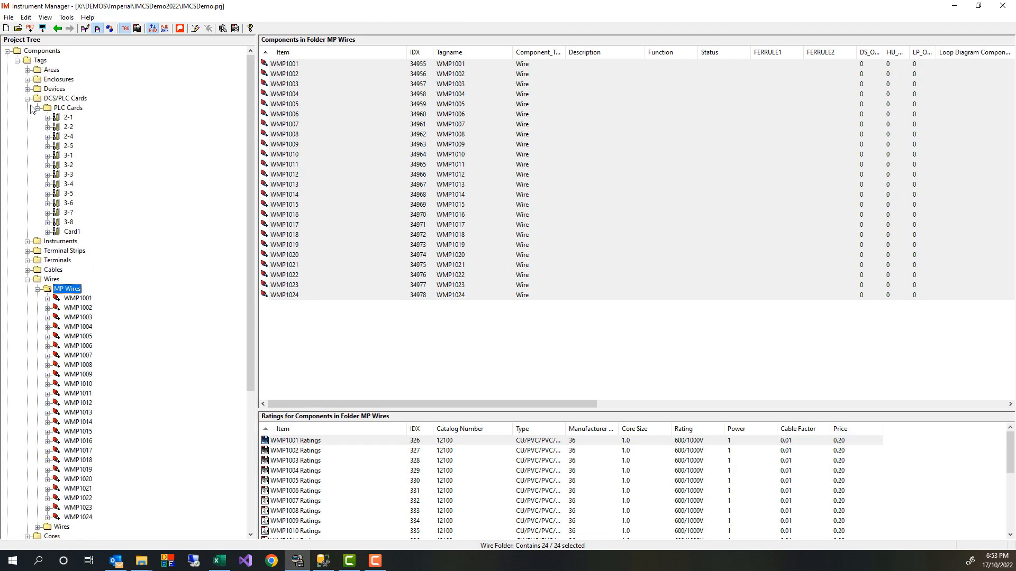
click(27, 80)
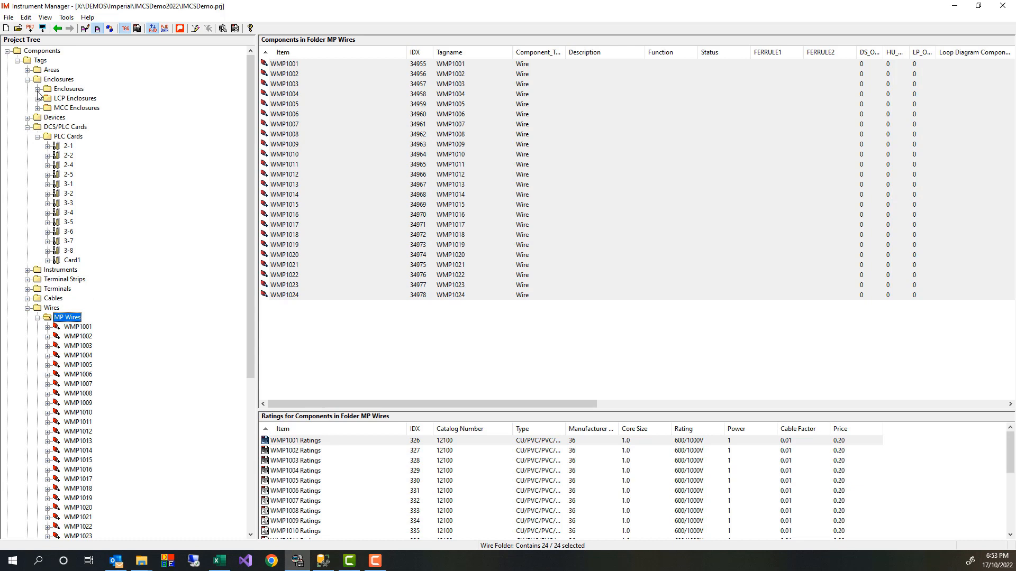
click(38, 89)
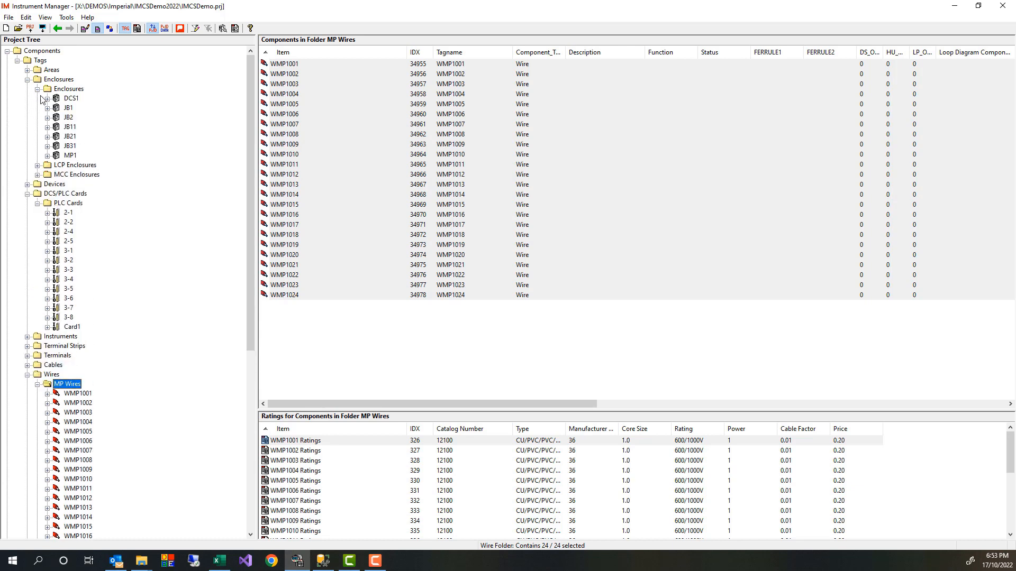
click(47, 156)
click(58, 175)
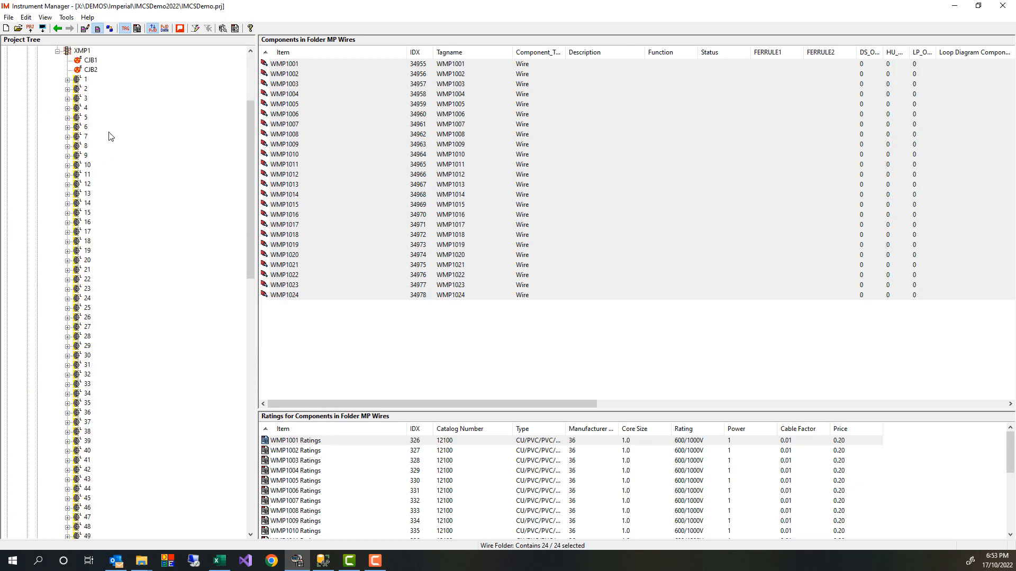
click(292, 64)
shift+click(295, 86)
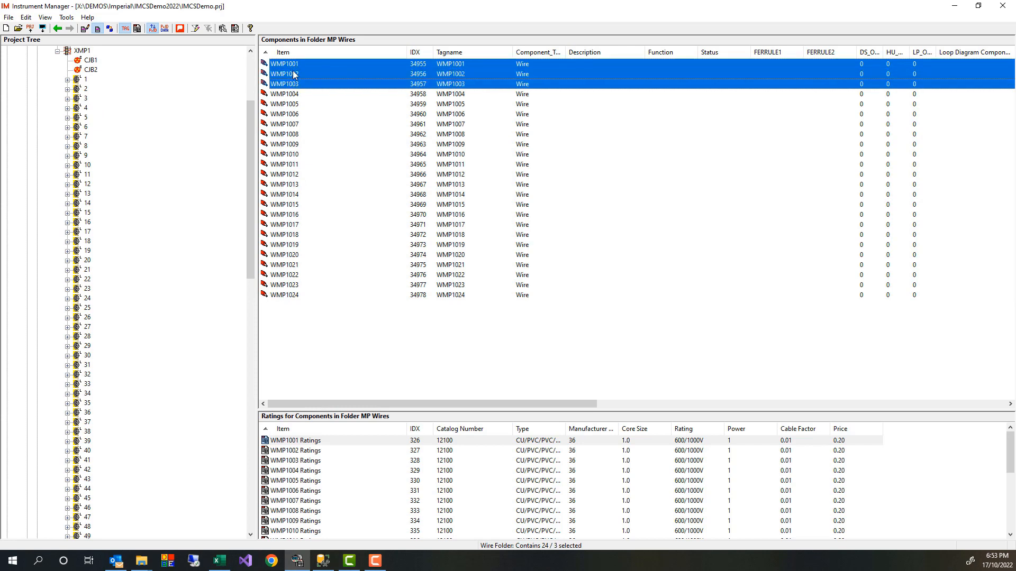
drag(293, 74, 95, 83)
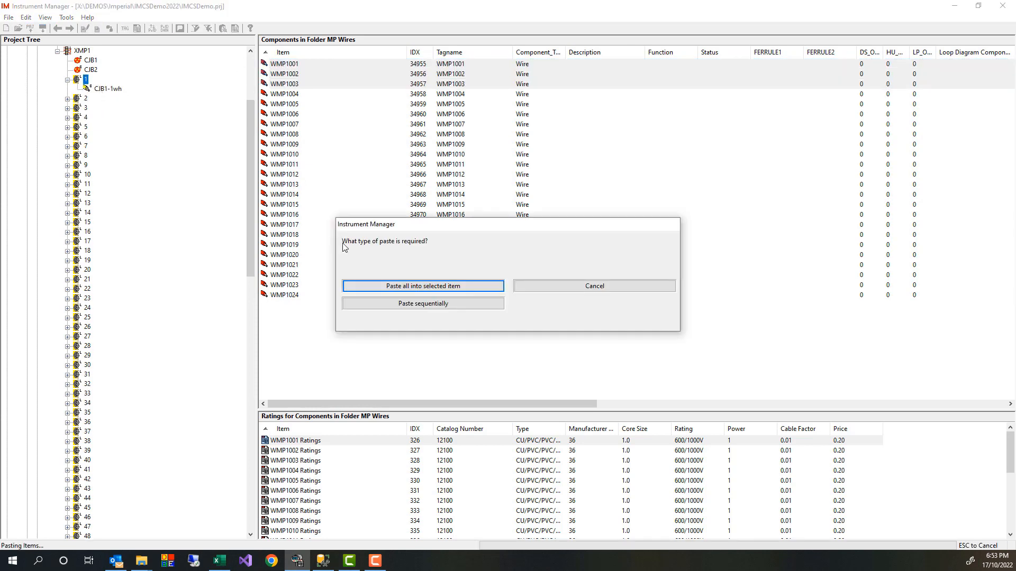
click(447, 303)
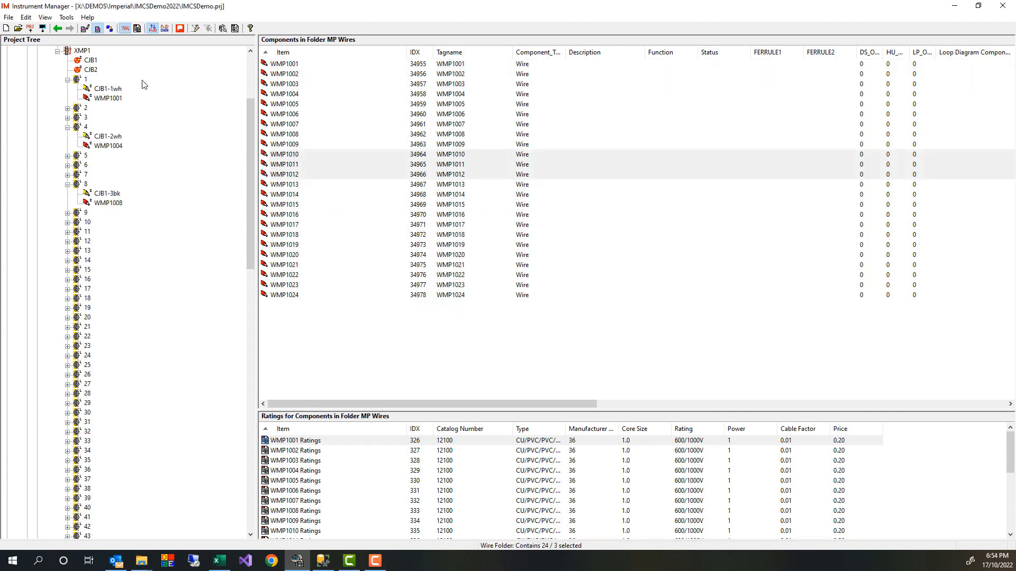
- Switch to the connection view and review the diagrams of instruments FT001, FT002, CY001 and CY002
click(110, 29)
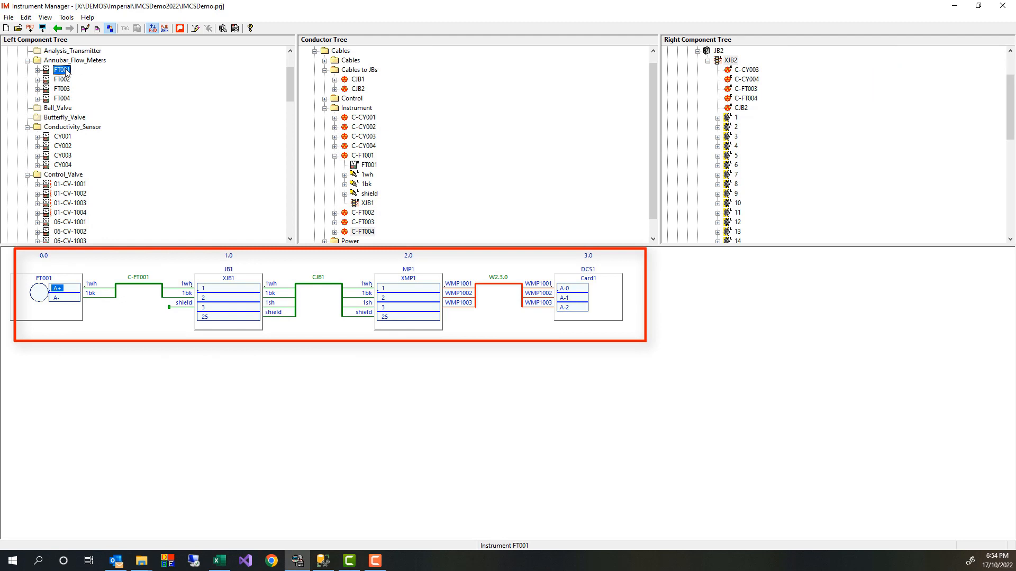
click(63, 79)
click(62, 137)
click(62, 146)
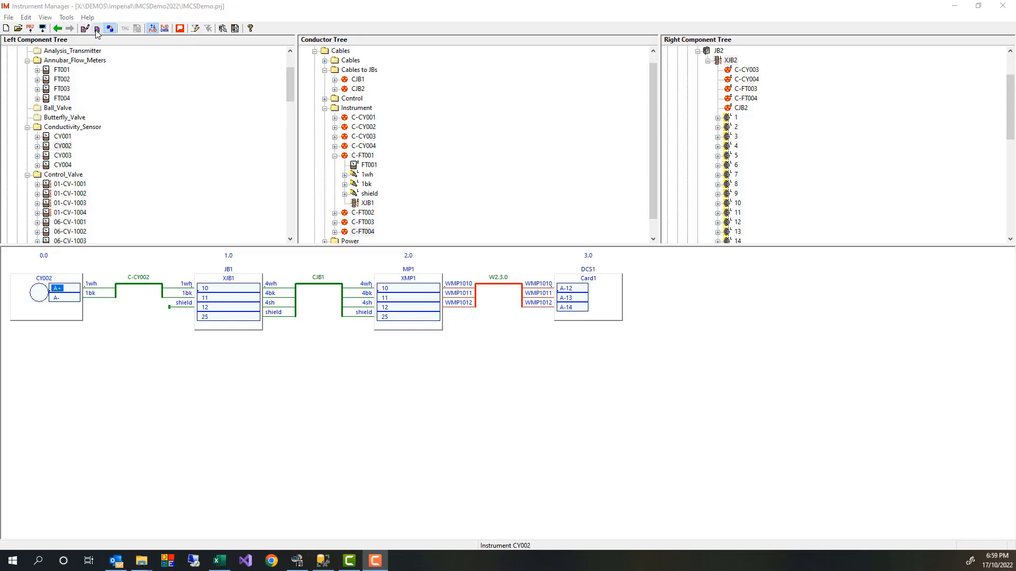
- Return to the list view and collapse the DCS/PLC Cards and Wires folders and enclosure MP1
click(96, 31)
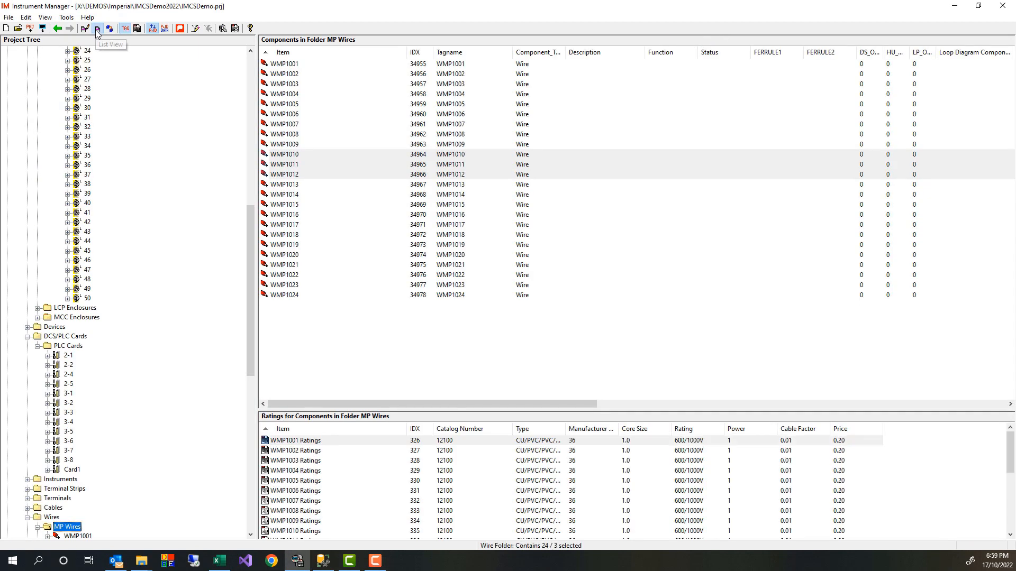
click(27, 337)
click(27, 384)
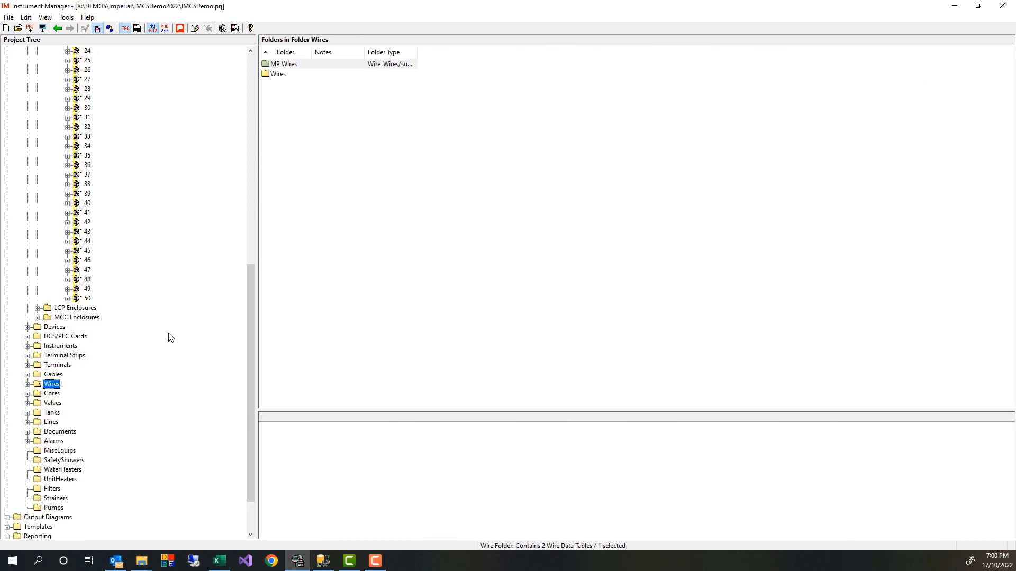
drag(247, 318, 252, 116)
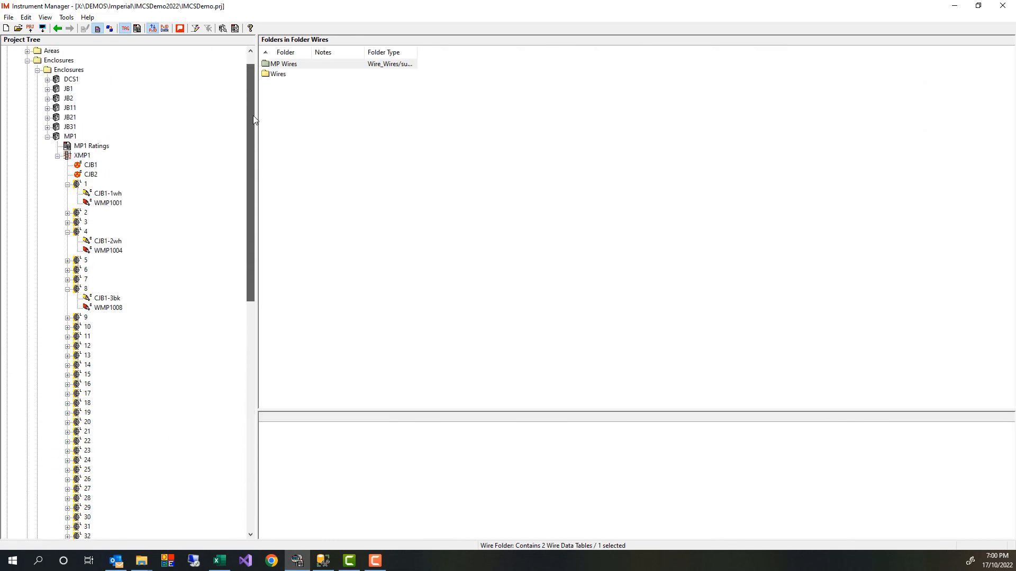
click(48, 136)
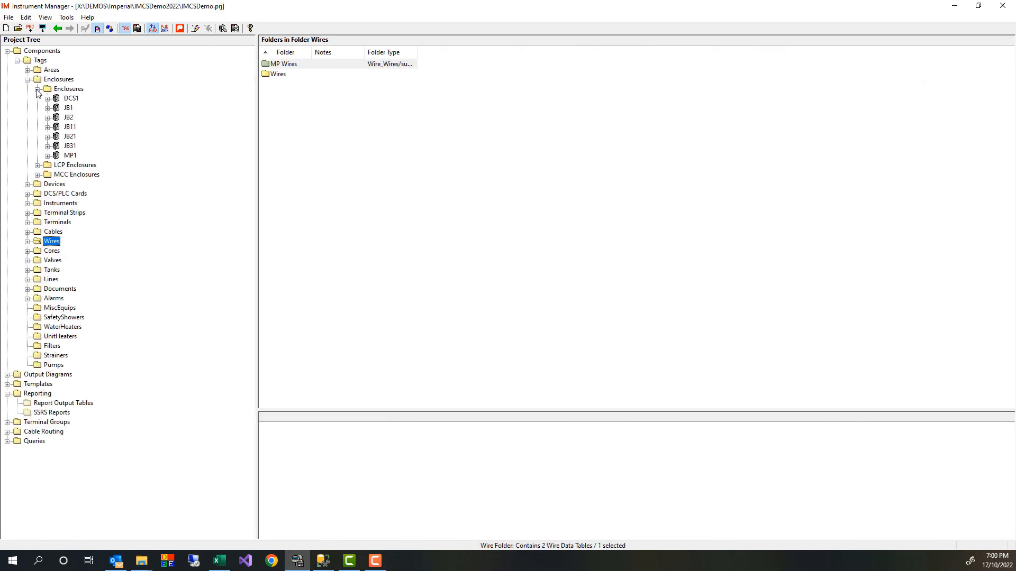
- Collapse the Enclosures subfolder and expand the Areas folder down to the contents of areas FIELD001 and FIELD002
click(38, 89)
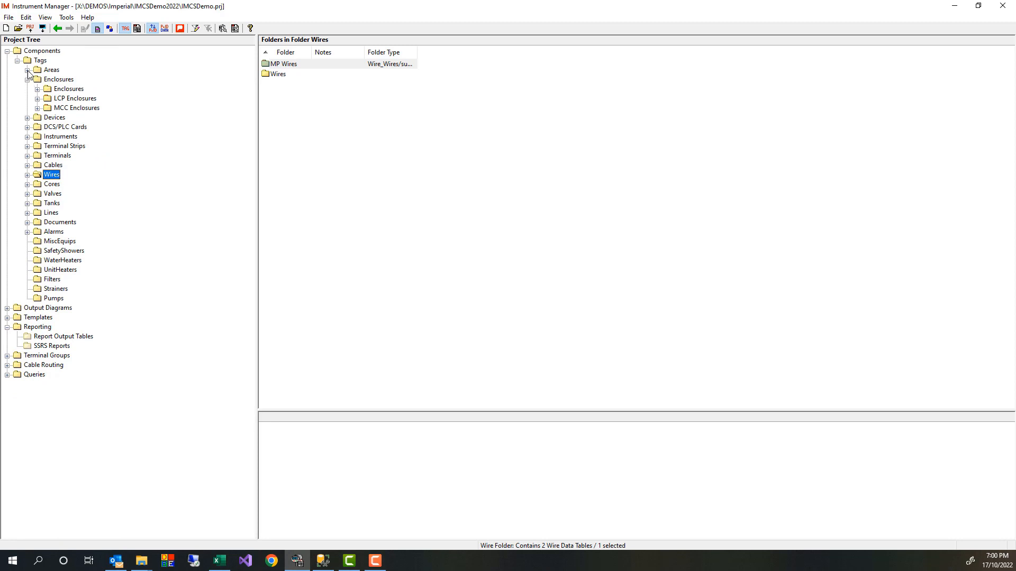
click(27, 70)
click(38, 79)
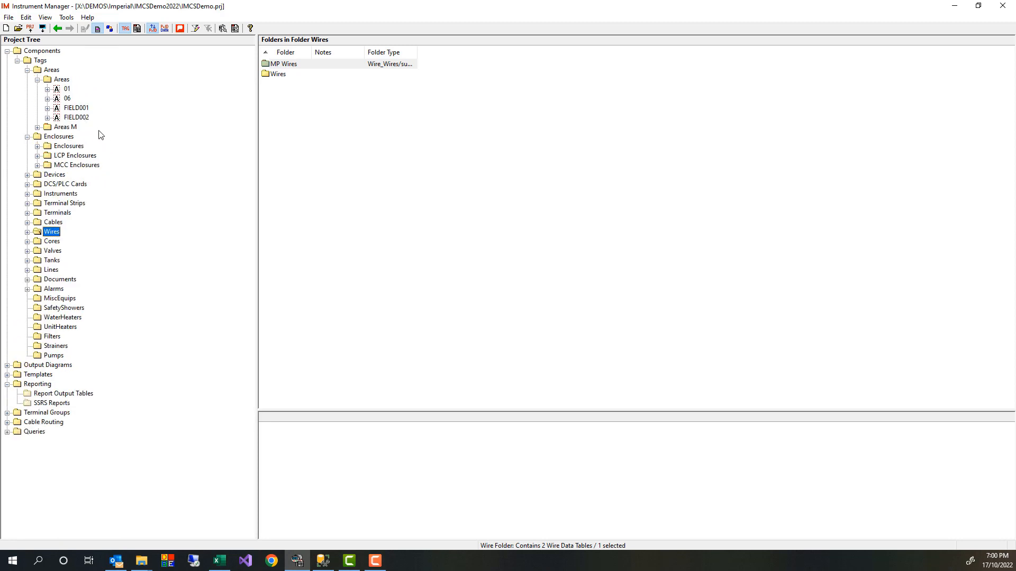
click(83, 109)
click(80, 118)
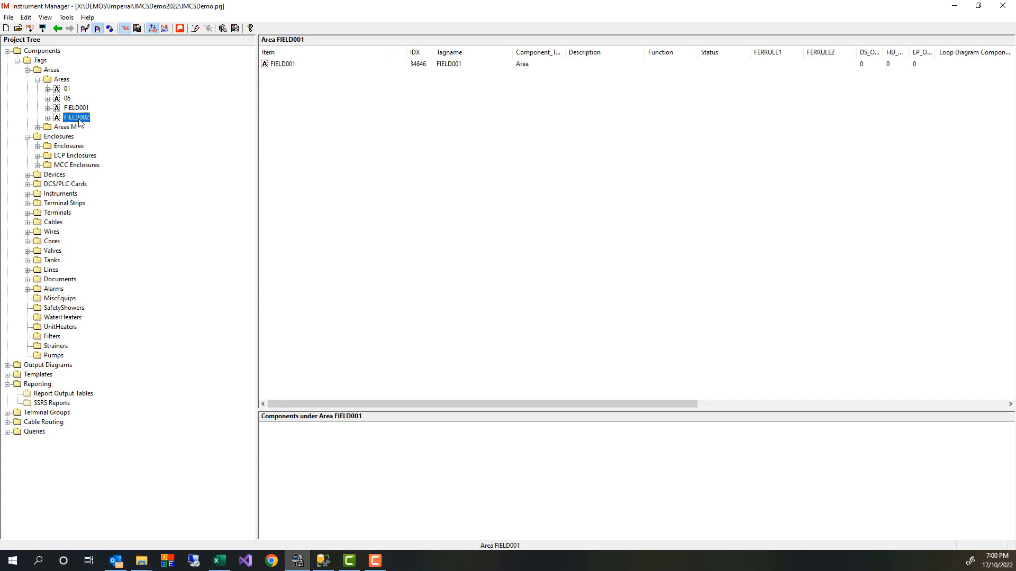
click(47, 108)
click(48, 127)
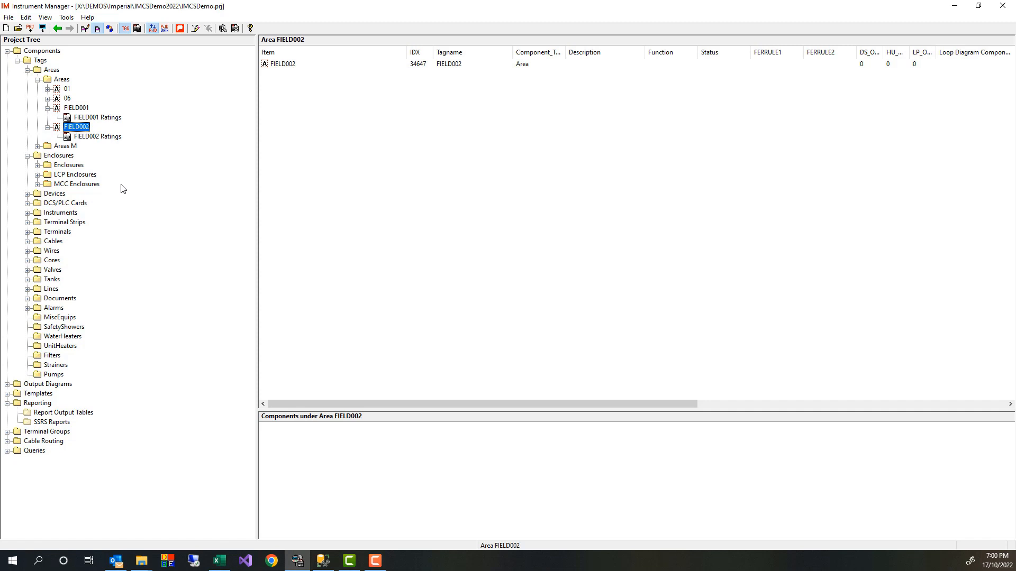
- Assign annubar flow meters FT001 and FT002 to area FIELD001, pasting both into the selected item
click(27, 213)
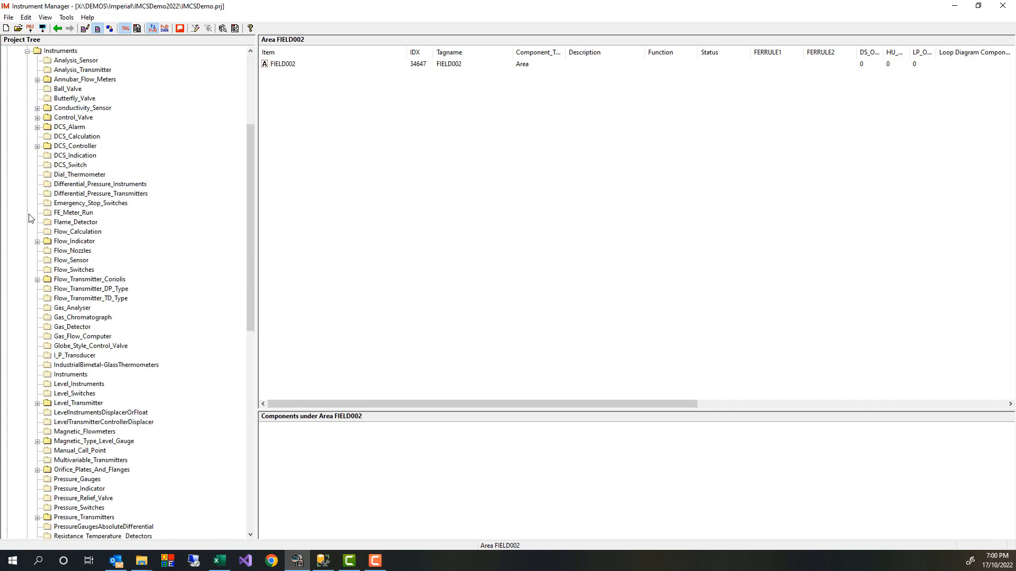
click(37, 79)
drag(249, 229, 247, 169)
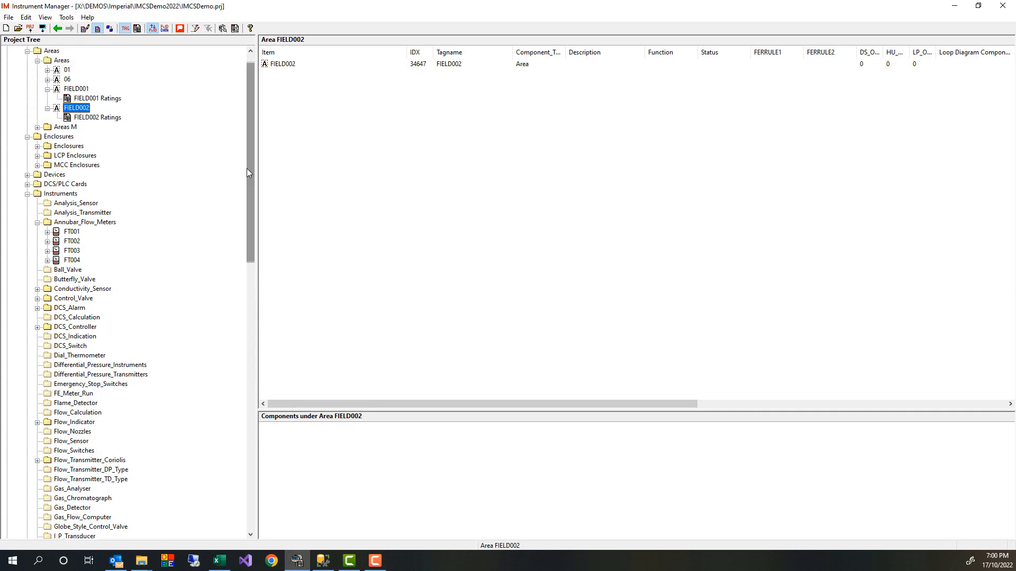
click(75, 224)
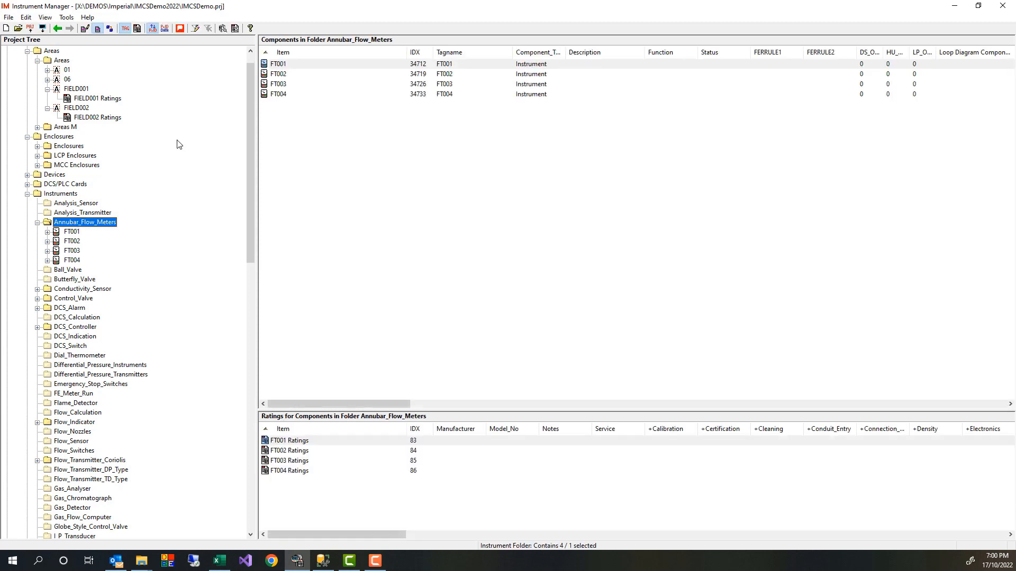
click(278, 66)
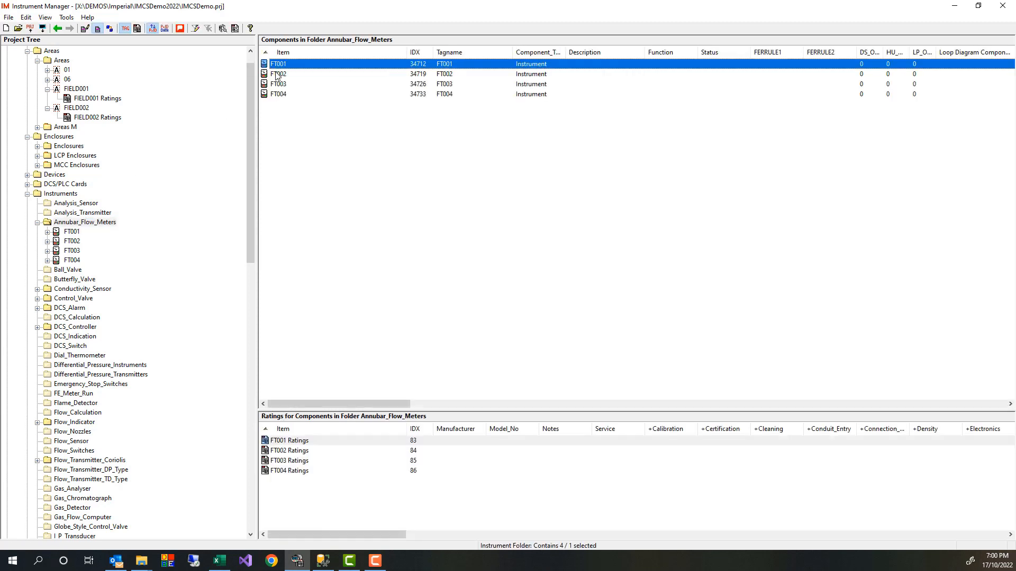
shift+click(276, 74)
click(84, 88)
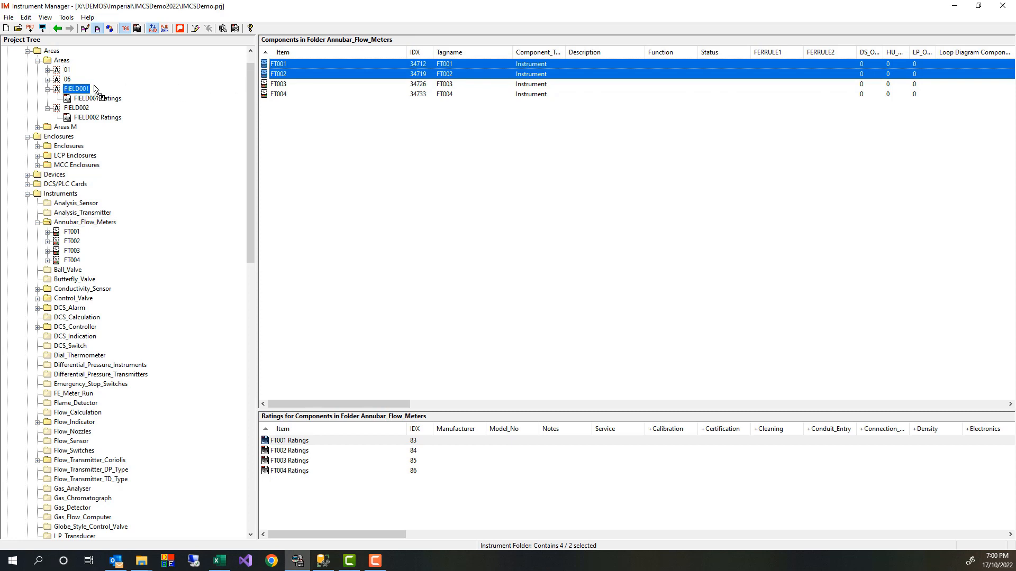
key(ctrl+v)
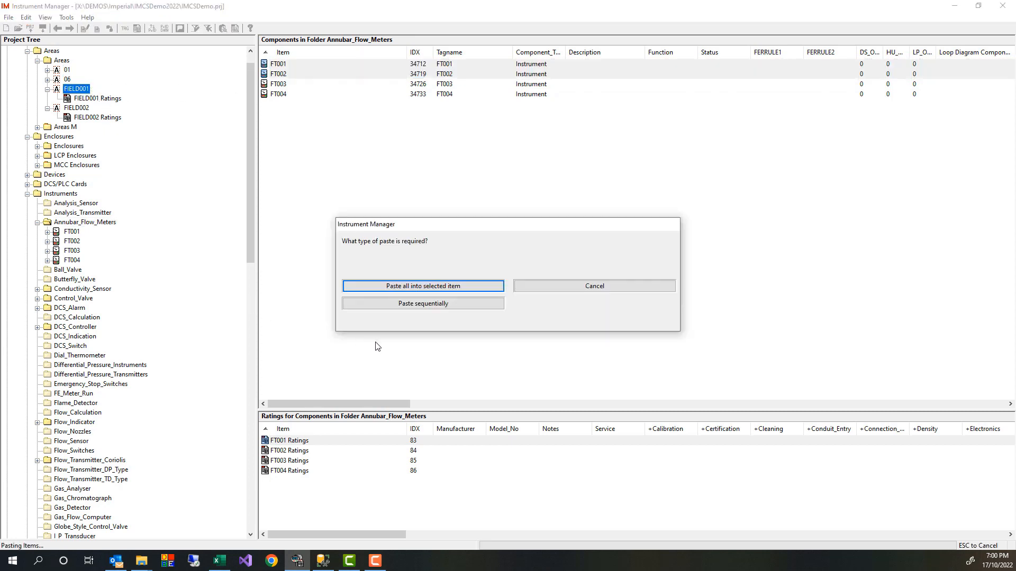
click(423, 286)
- Assign annubar flow meters FT003 and FT004 to area FIELD002, pasting both into the selected item
click(281, 84)
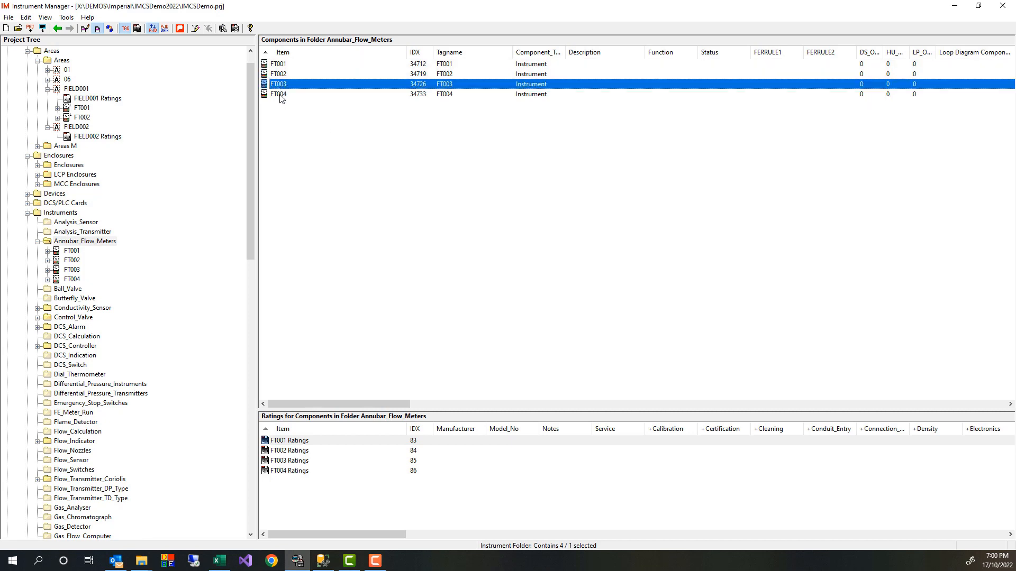
shift+click(281, 94)
drag(281, 94, 92, 132)
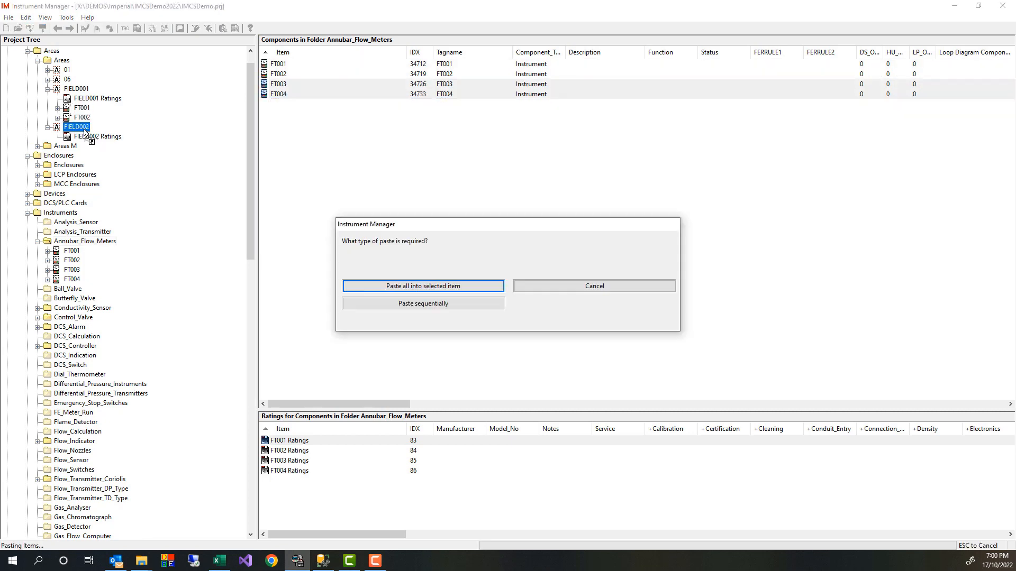
click(448, 290)
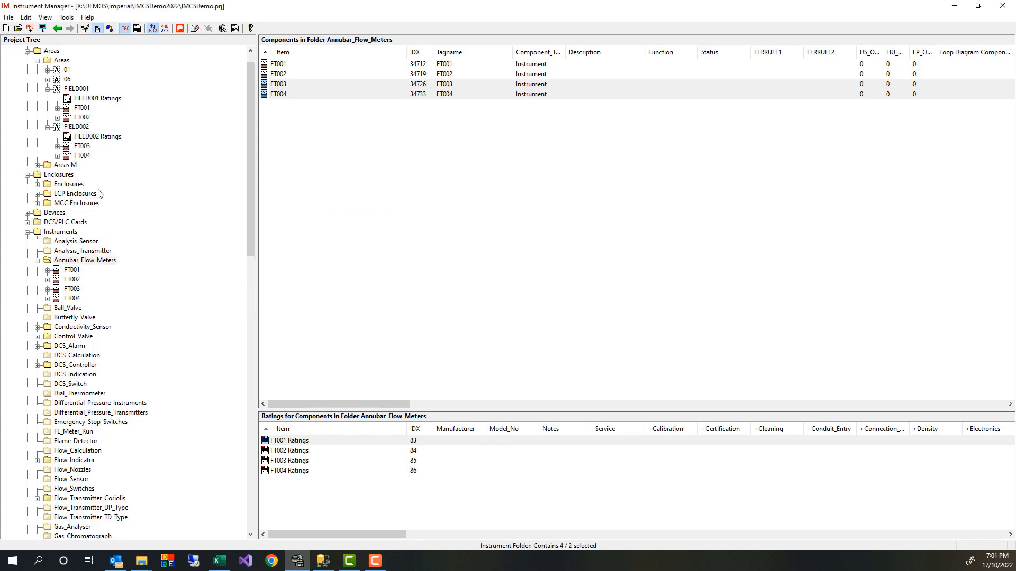
- Assign conductivity sensors CY001 and CY002 to area FIELD001, pasting both into the selected item
click(37, 327)
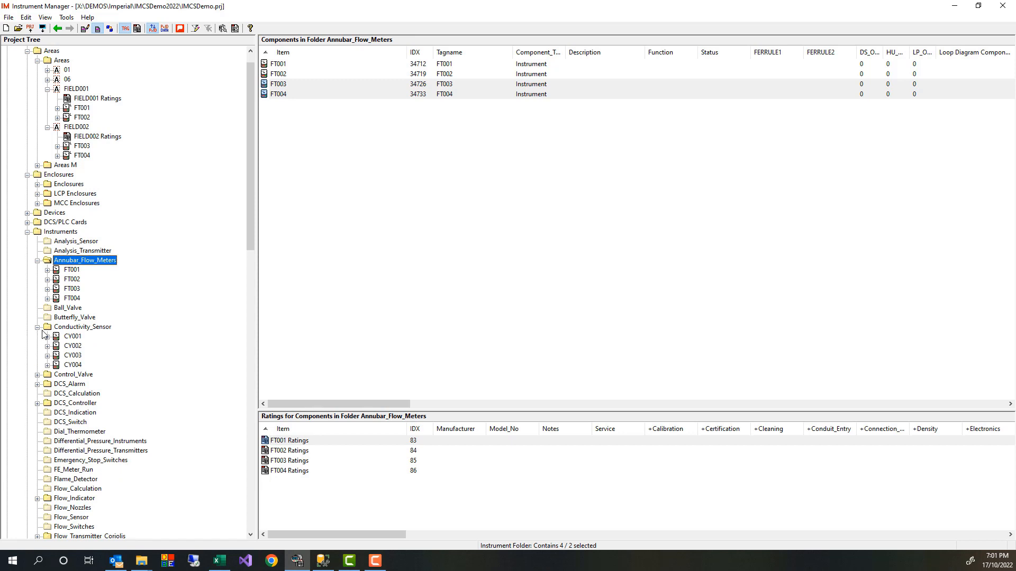
click(76, 327)
click(282, 65)
shift+click(280, 72)
drag(281, 72, 97, 93)
click(416, 290)
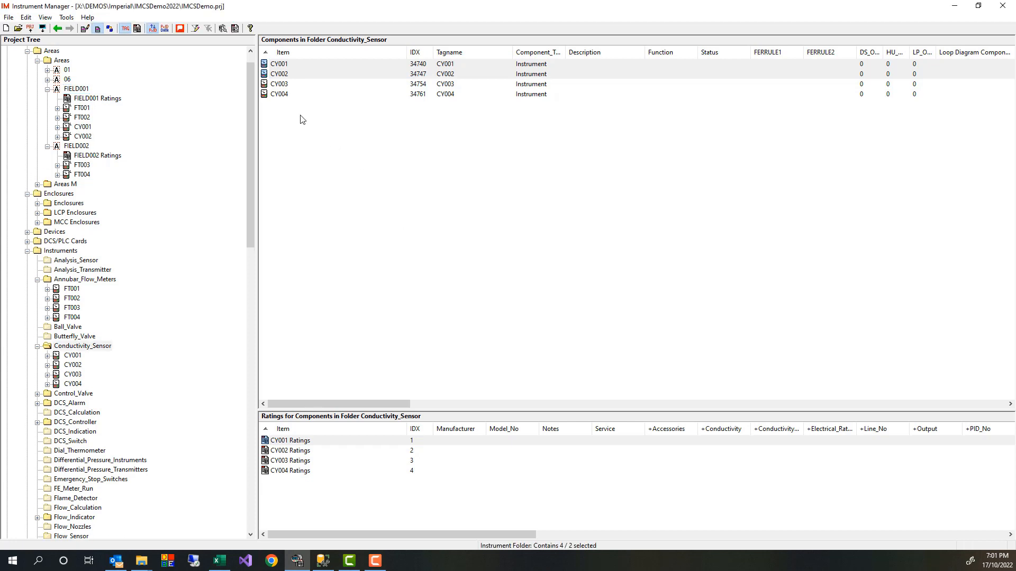
- Assign conductivity sensors CY003 and CY004 to area FIELD002, pasting both into the selected item
click(272, 86)
shift+click(274, 93)
drag(279, 87, 92, 148)
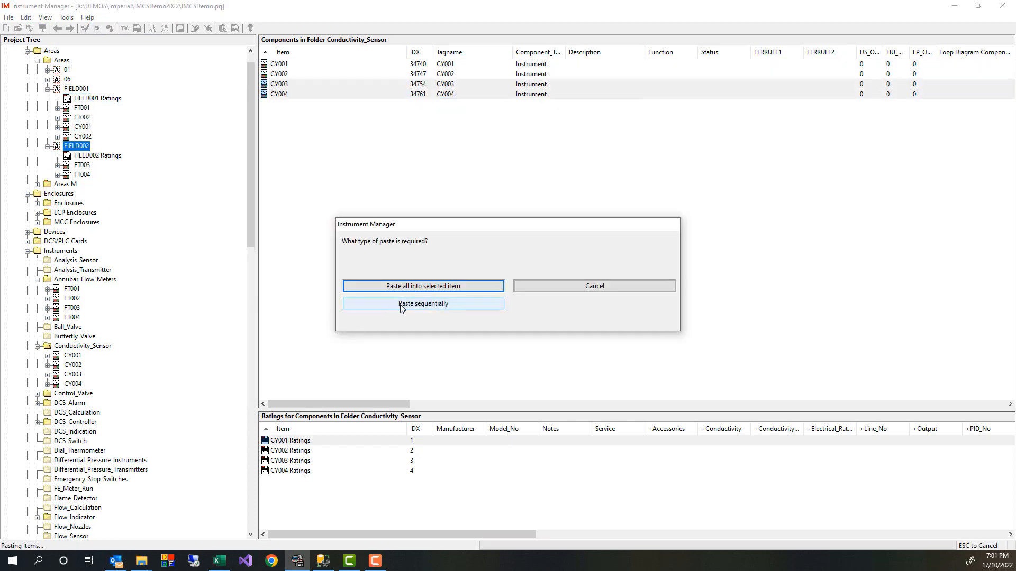
click(424, 289)
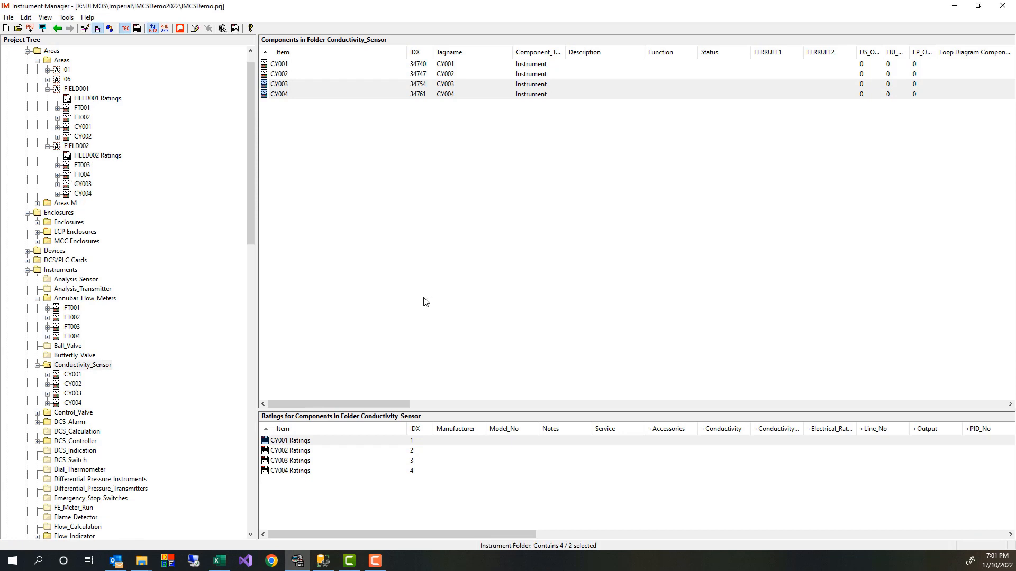
- Review the components under area FIELD001, enlarging the space for its component list
click(79, 89)
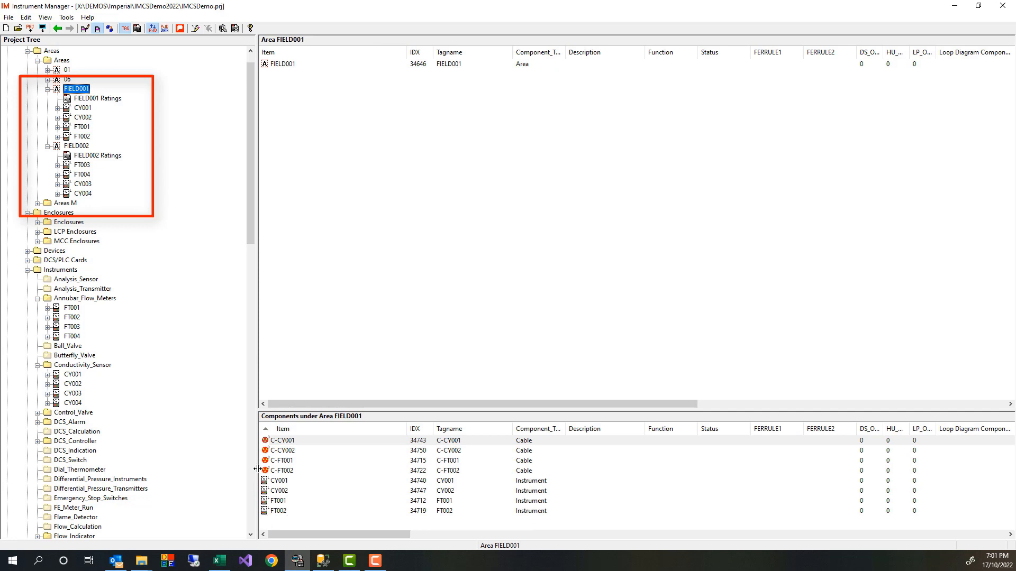
drag(344, 410, 345, 240)
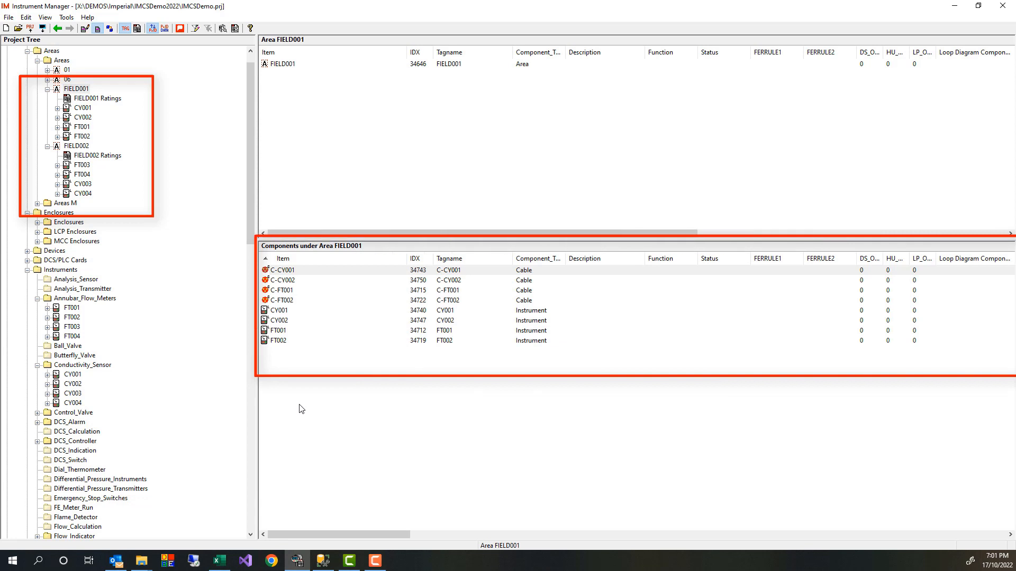
- Associate flow meters FT001 to FT004 with the first line 3"-CS300-P-1038, pasting all into the selected item
drag(251, 240, 252, 281)
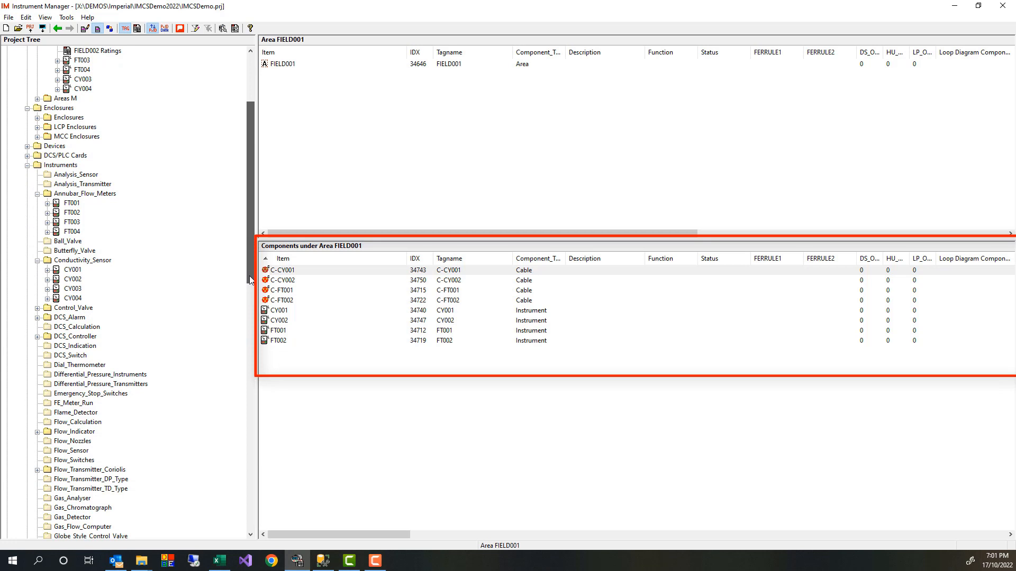
click(105, 195)
drag(246, 223, 238, 451)
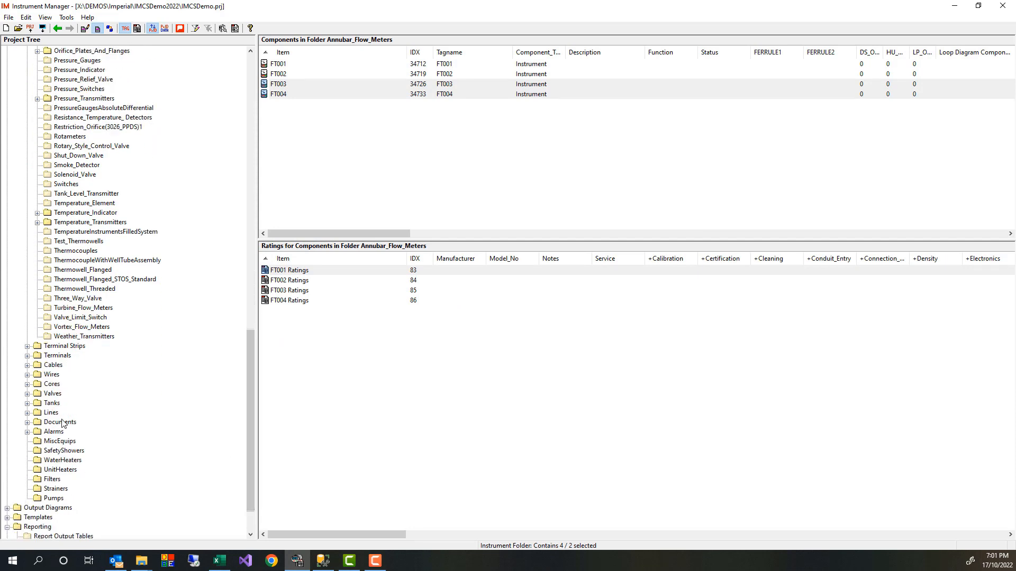
click(27, 413)
click(37, 422)
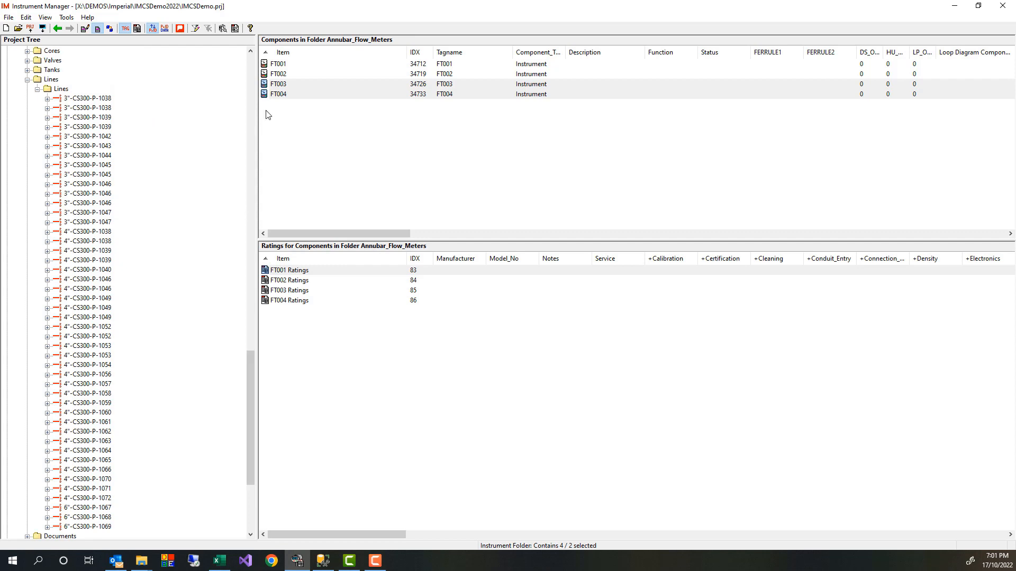
click(276, 65)
shift+click(277, 95)
drag(277, 95, 111, 103)
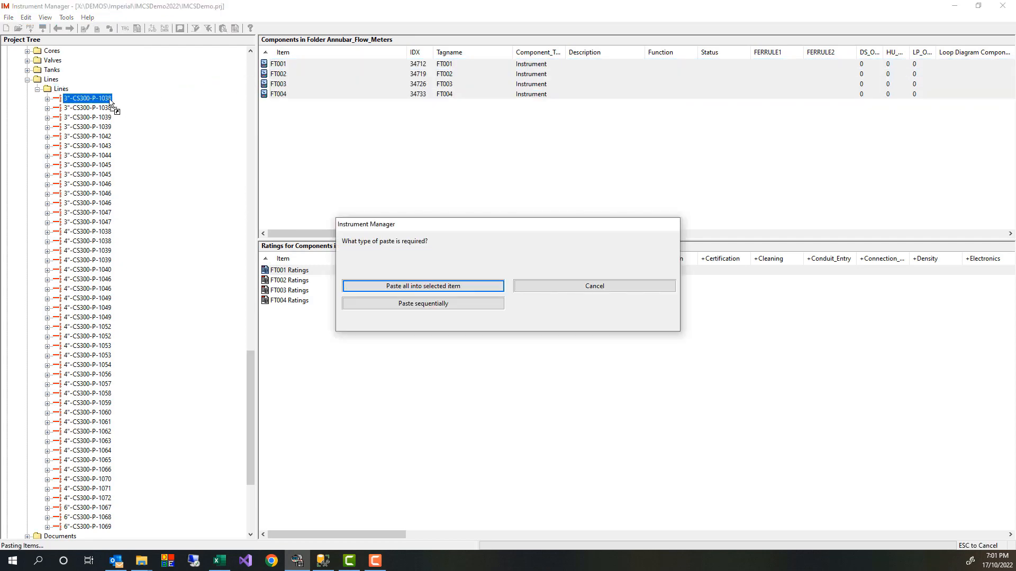
click(425, 290)
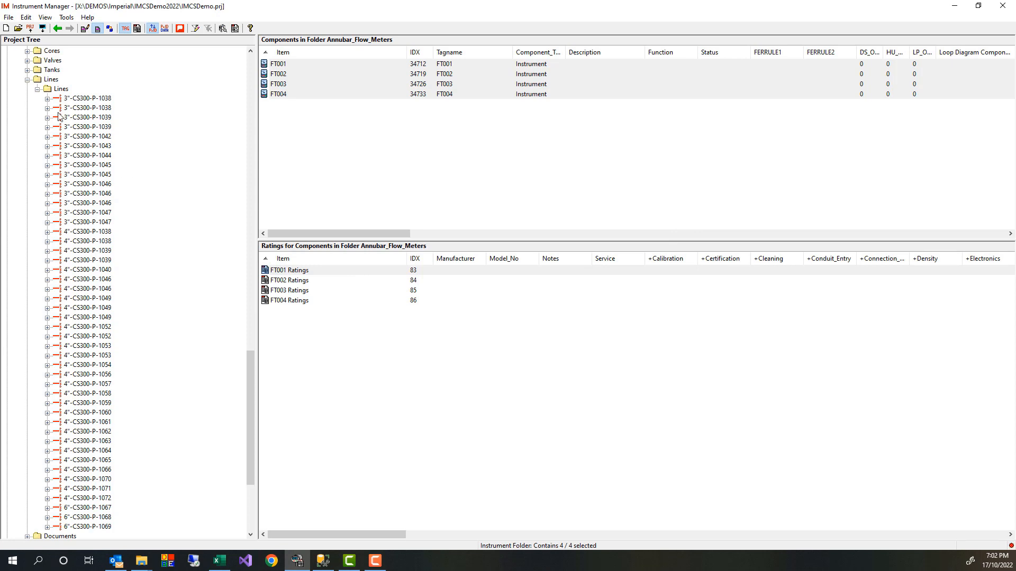
- Expand the first line 3"-CS300-P-1038 and navigate from its FT001 entry to the instrument's master record
click(47, 98)
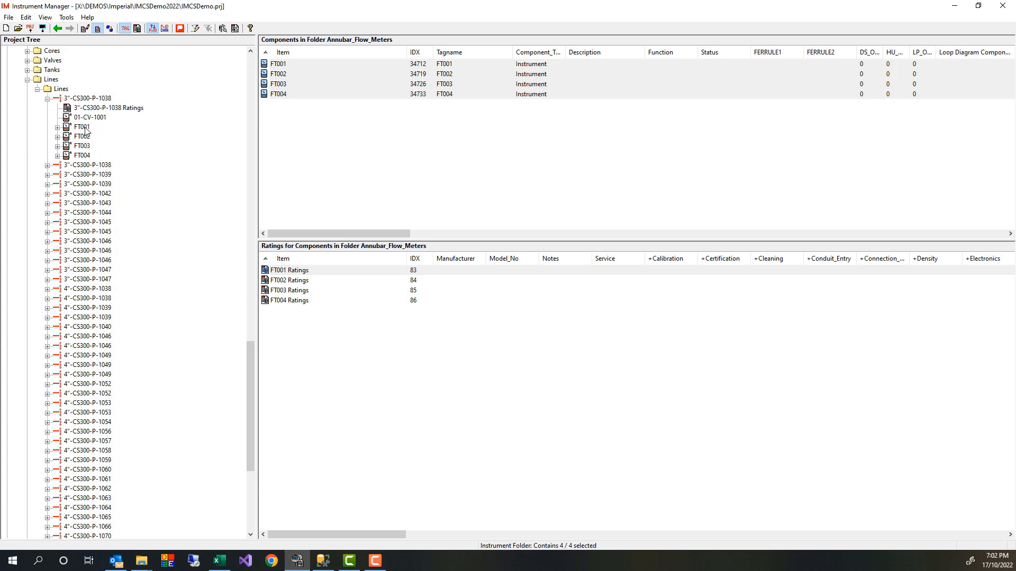
click(85, 129)
right_click(86, 130)
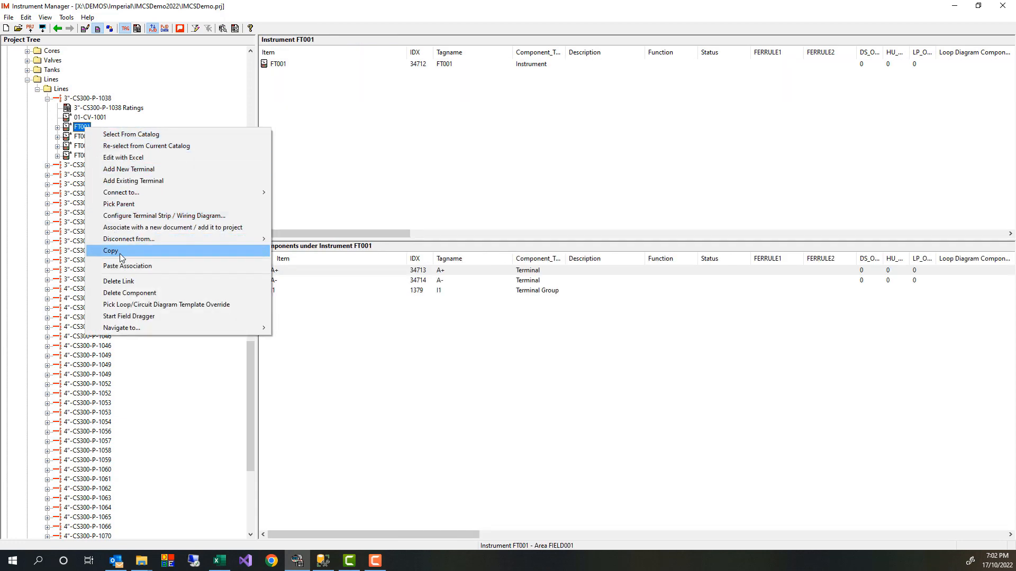
mouse_move(134, 329)
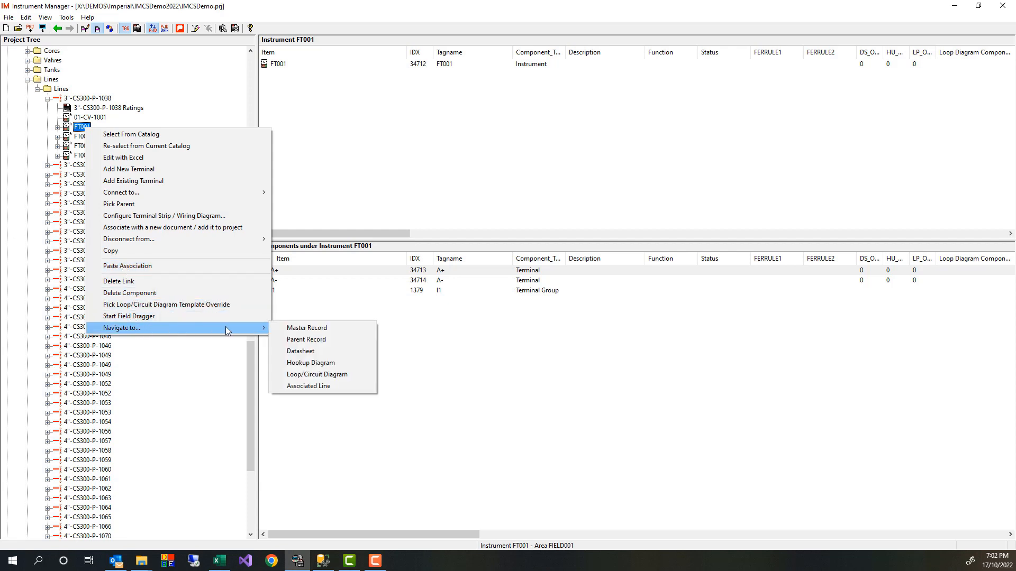
click(300, 329)
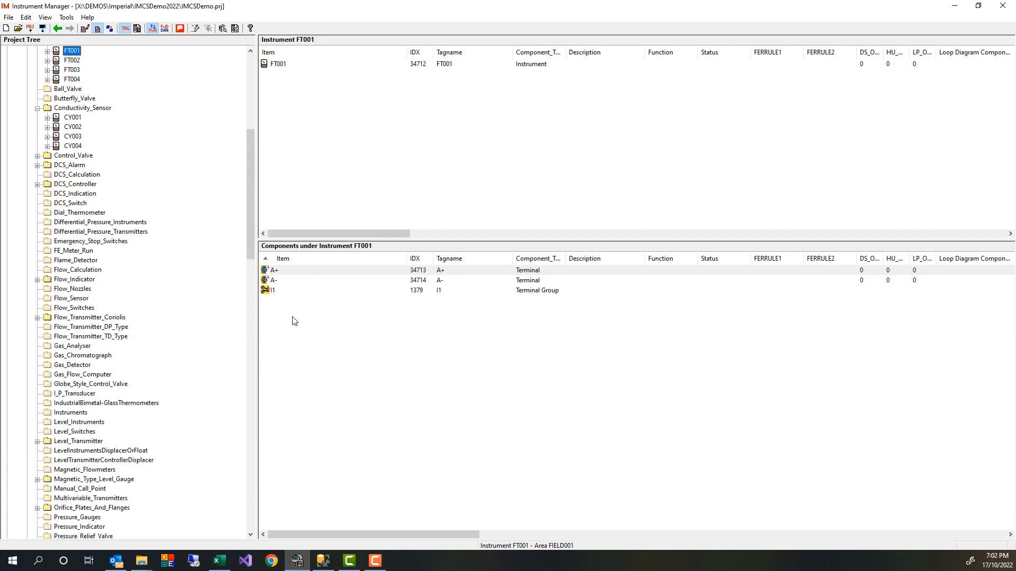
- Navigate from instrument FT001 in the Annubar_Flow_Meters folder to its loop/circuit diagram record
drag(253, 251, 254, 200)
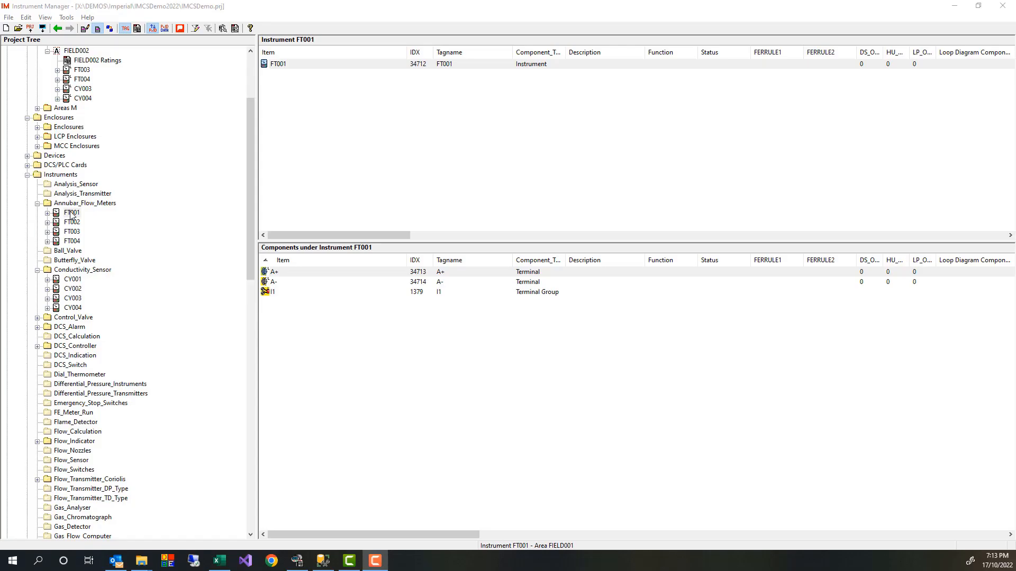
right_click(71, 213)
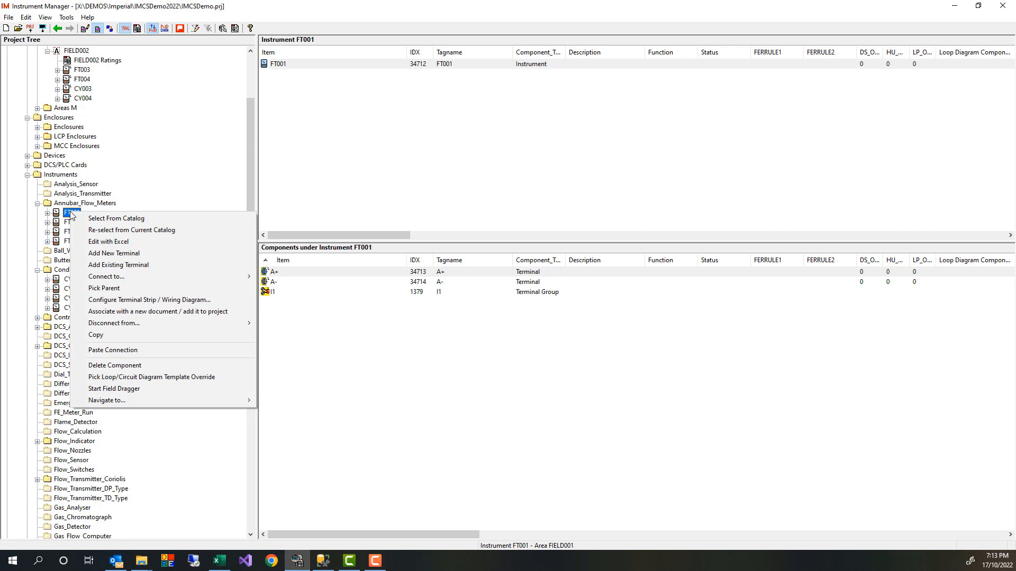
mouse_move(159, 403)
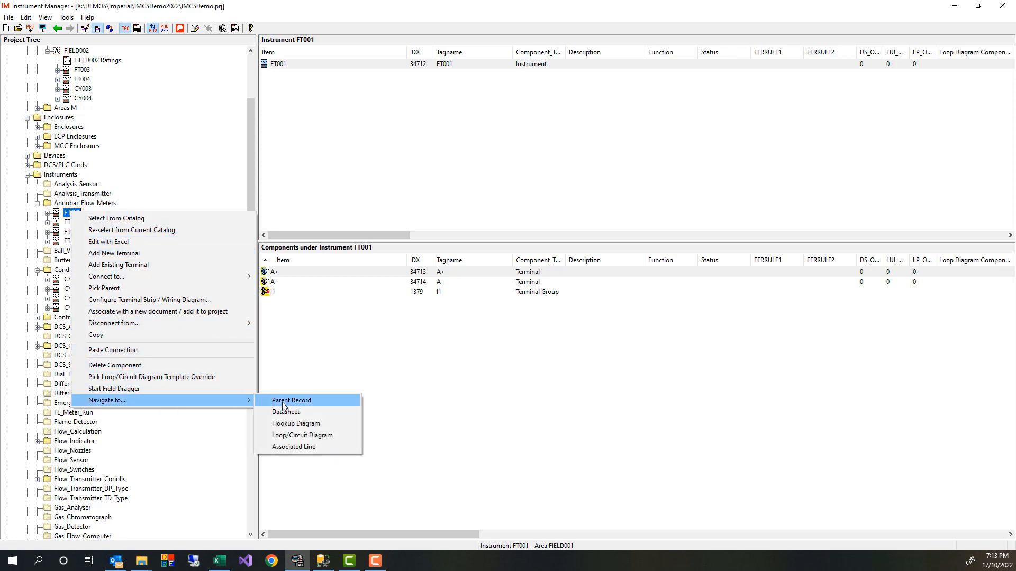
click(301, 439)
drag(252, 451, 253, 479)
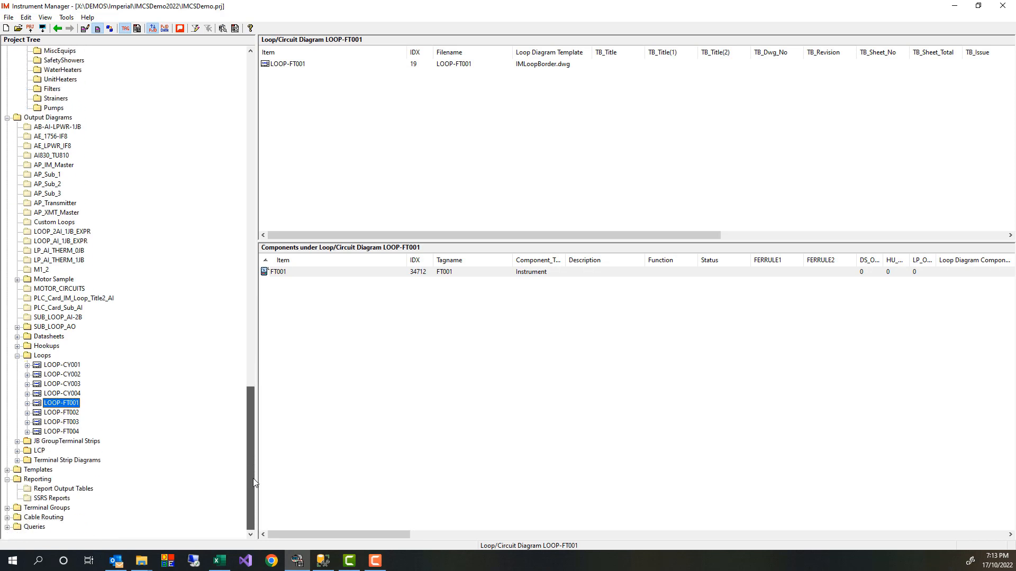
- Expand LOOP-FT001 and LOOP-FT002, and move instrument FT002 into loop diagram LOOP-FT001
click(27, 403)
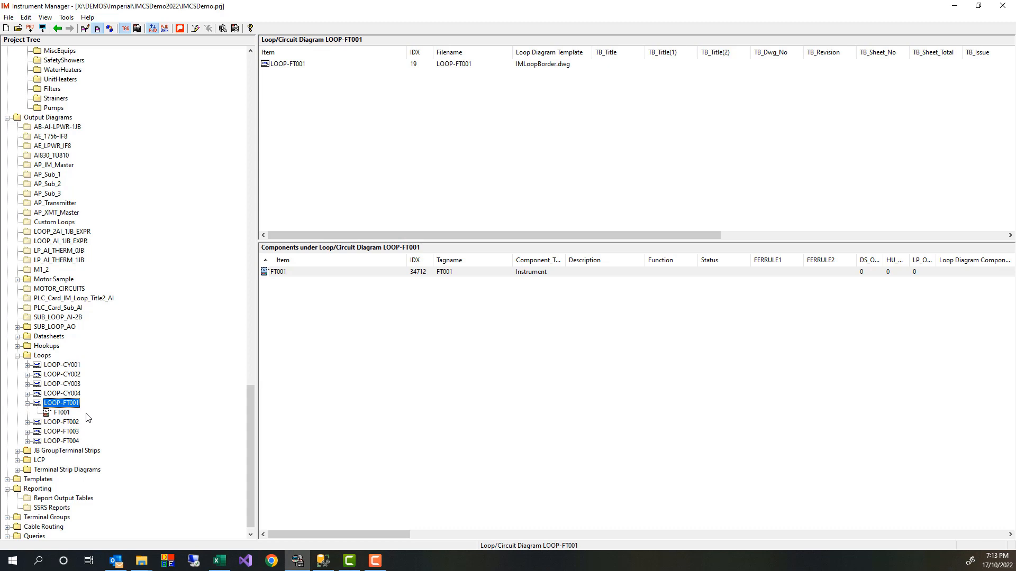
click(28, 422)
drag(49, 434, 77, 412)
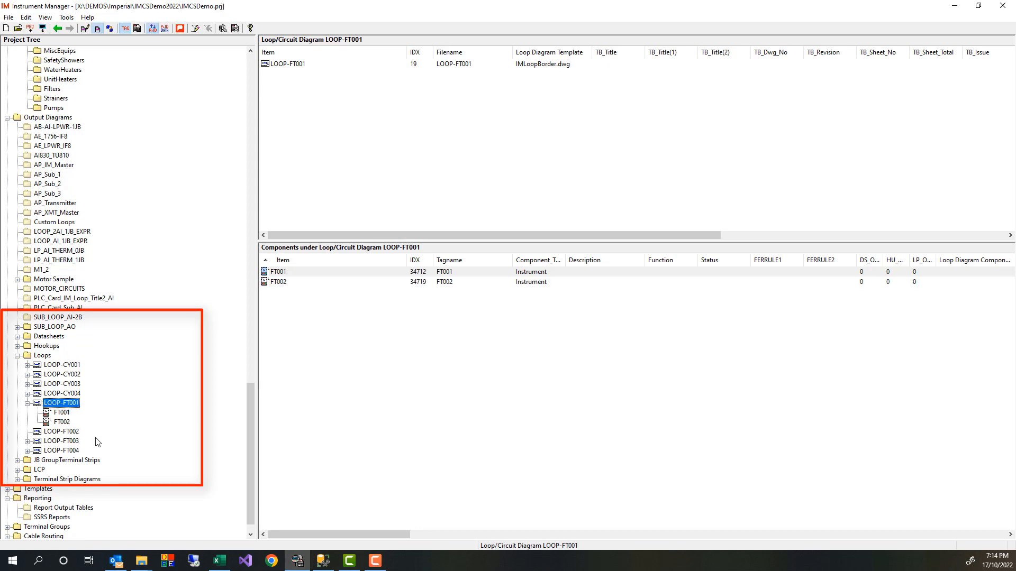
- Move instrument FT002 back into loop diagram LOOP-FT002 and collapse the Output Diagrams folder
drag(54, 422, 72, 435)
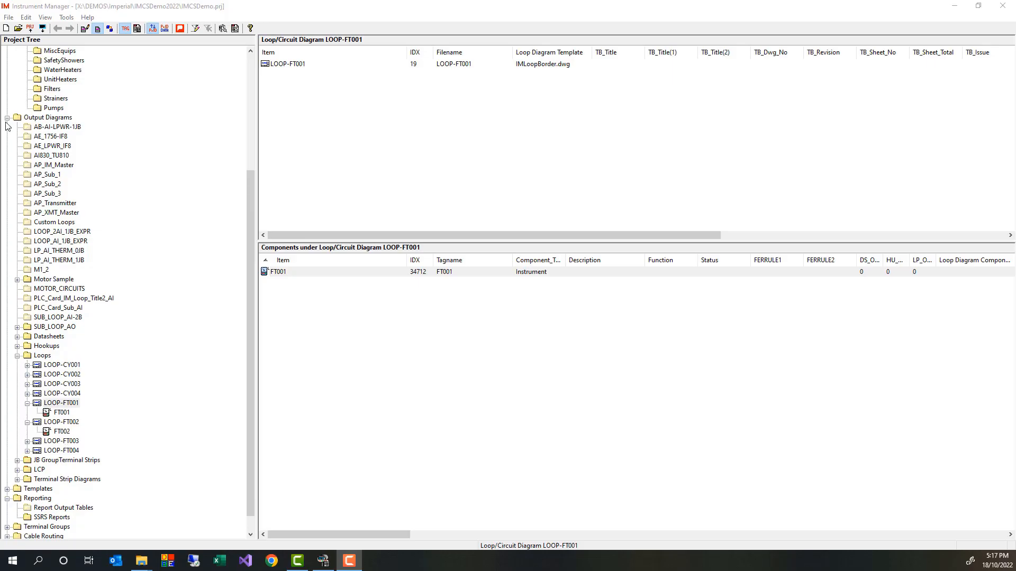
click(7, 117)
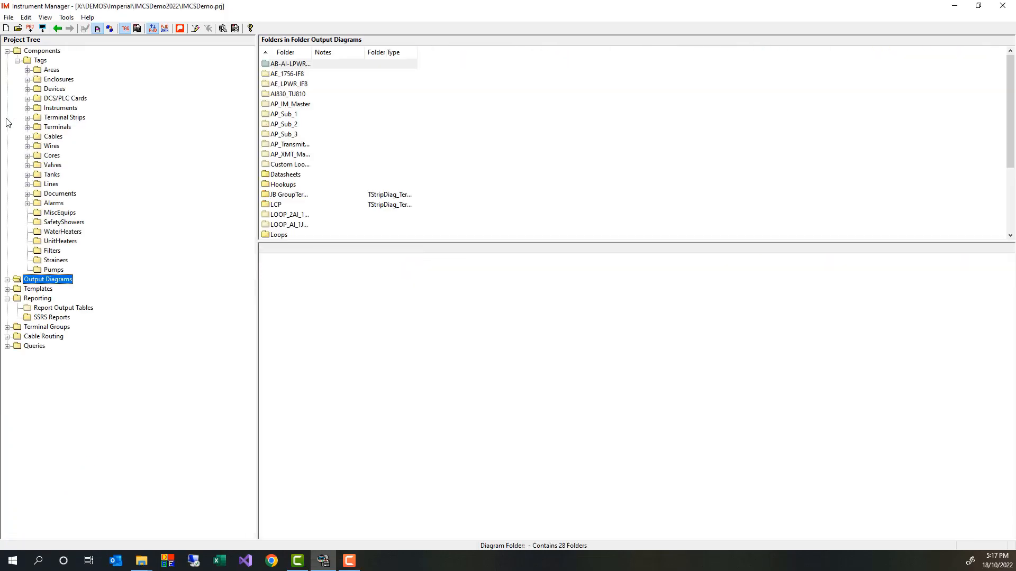
- Open the Annubar_Flow_Meters datasheet template from the project's datasheet templates for editing in Excel
click(8, 51)
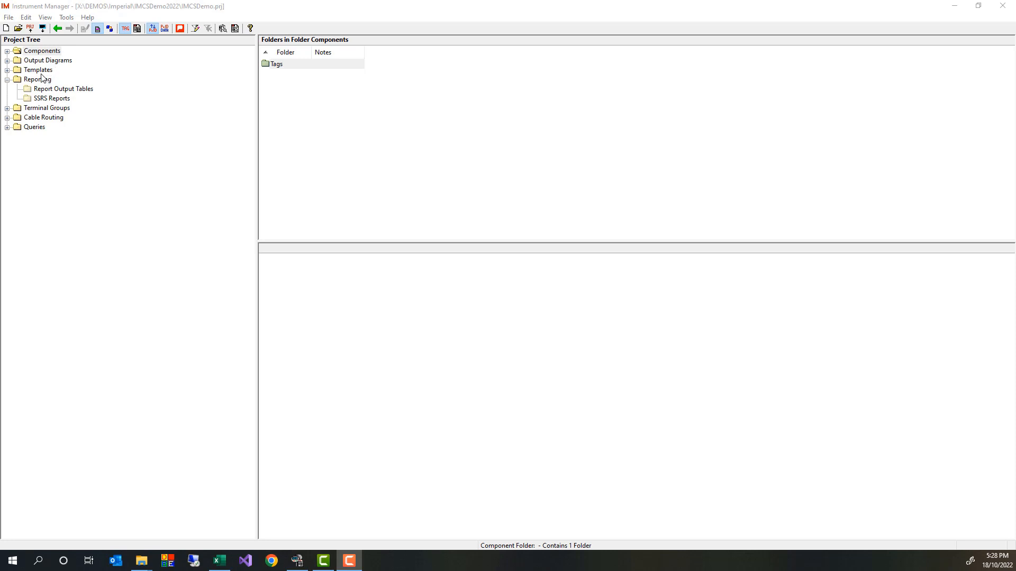
click(9, 70)
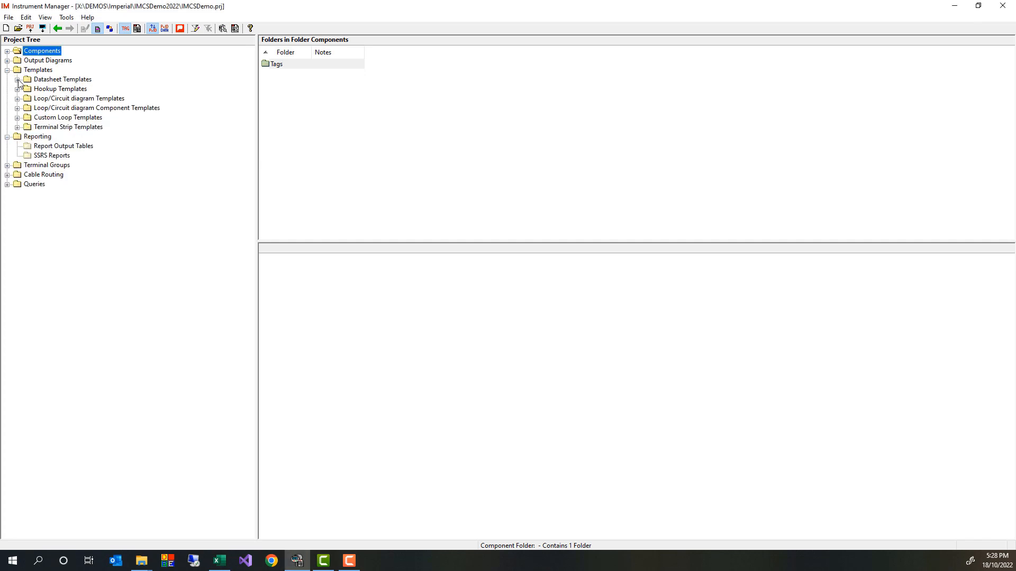
click(18, 80)
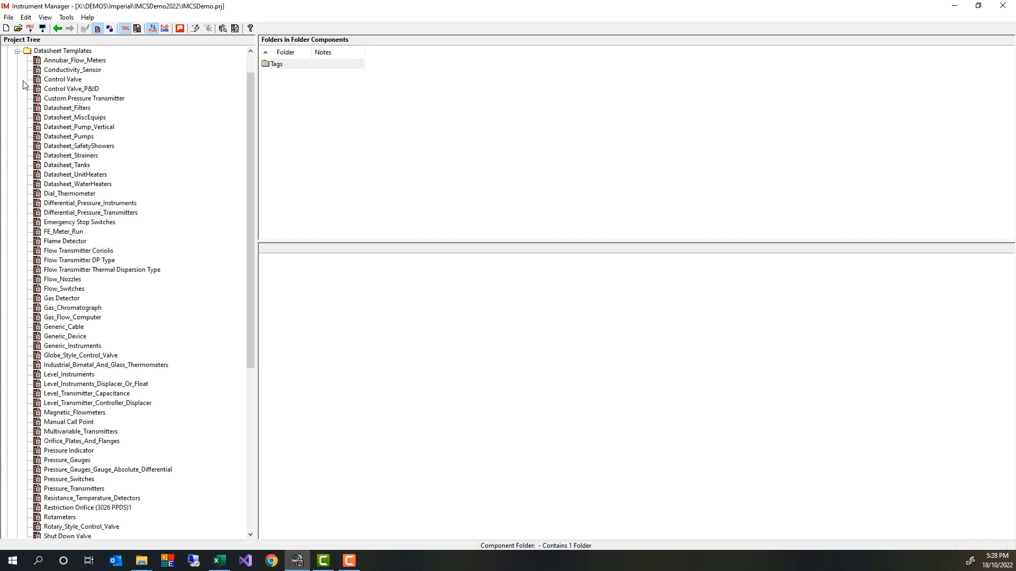
click(92, 62)
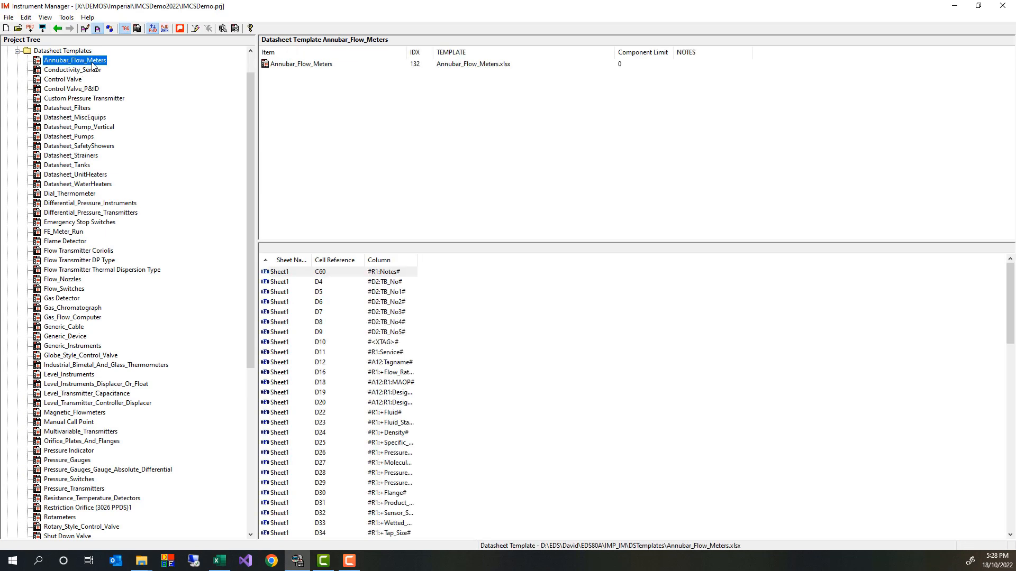
right_click(92, 65)
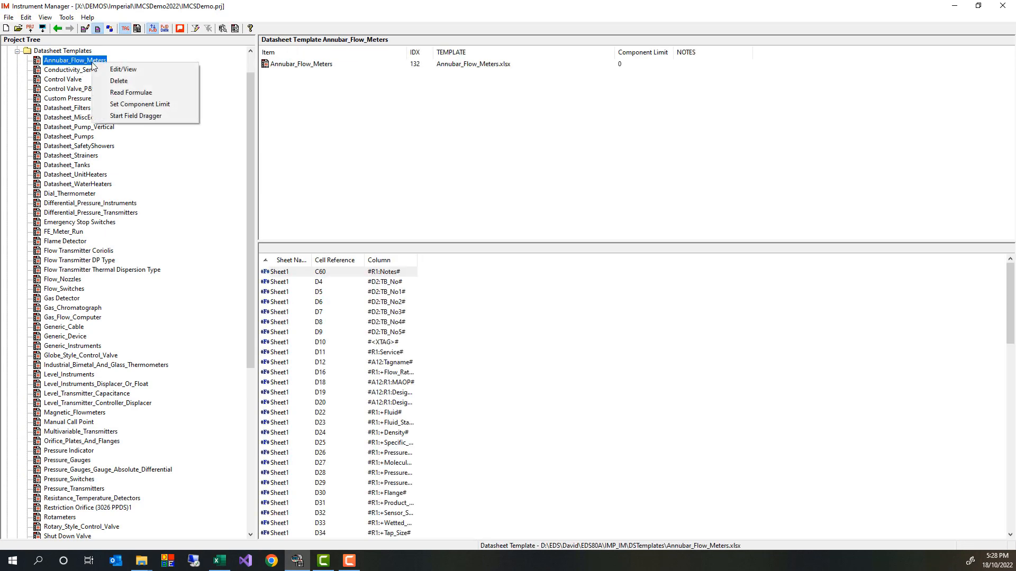
click(123, 69)
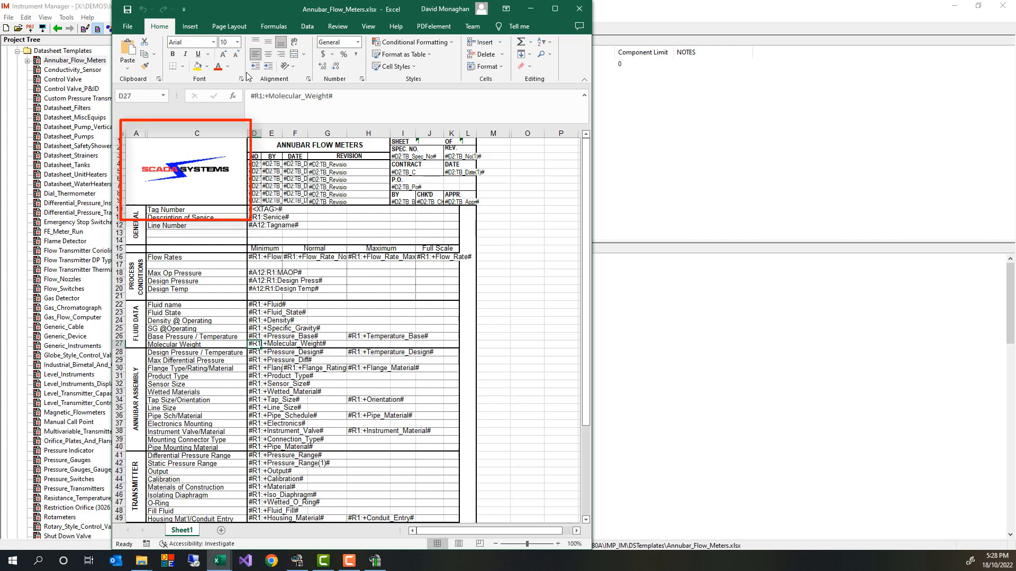
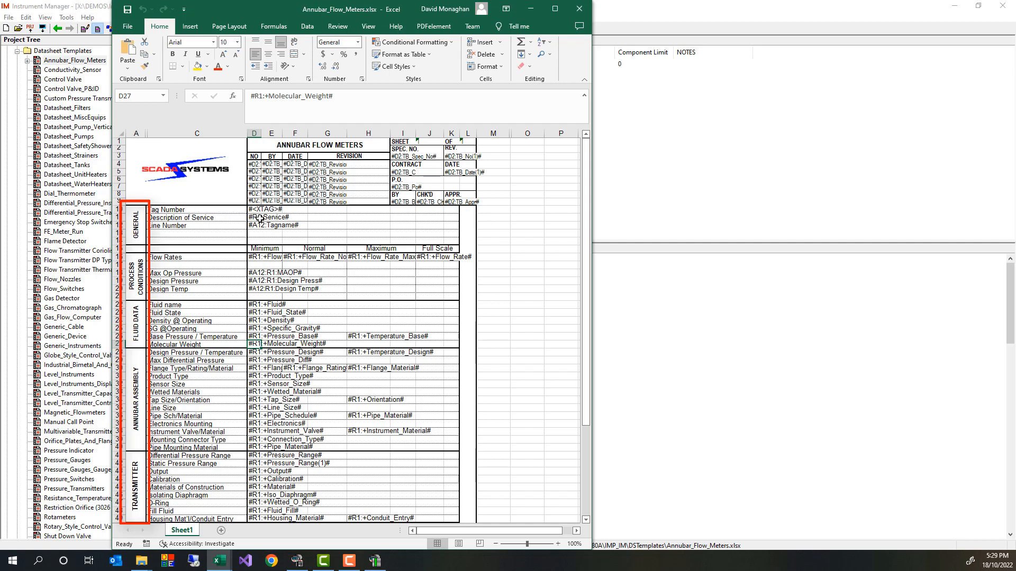
- Copy the #R1:Service# field code from the Description of Service cell D11 into cell H11
click(256, 217)
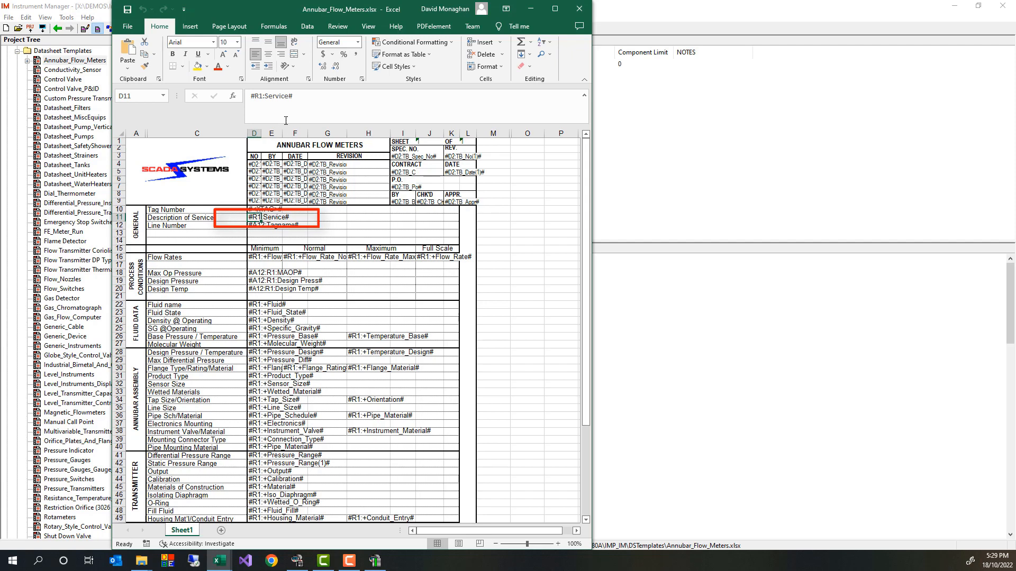
drag(309, 98, 249, 96)
key(ctrl+c)
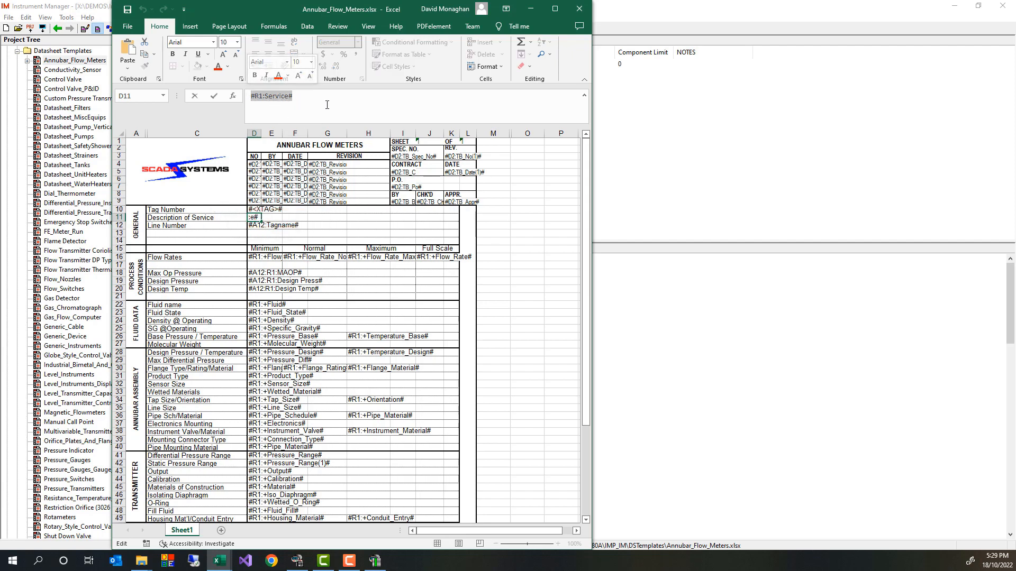
click(373, 217)
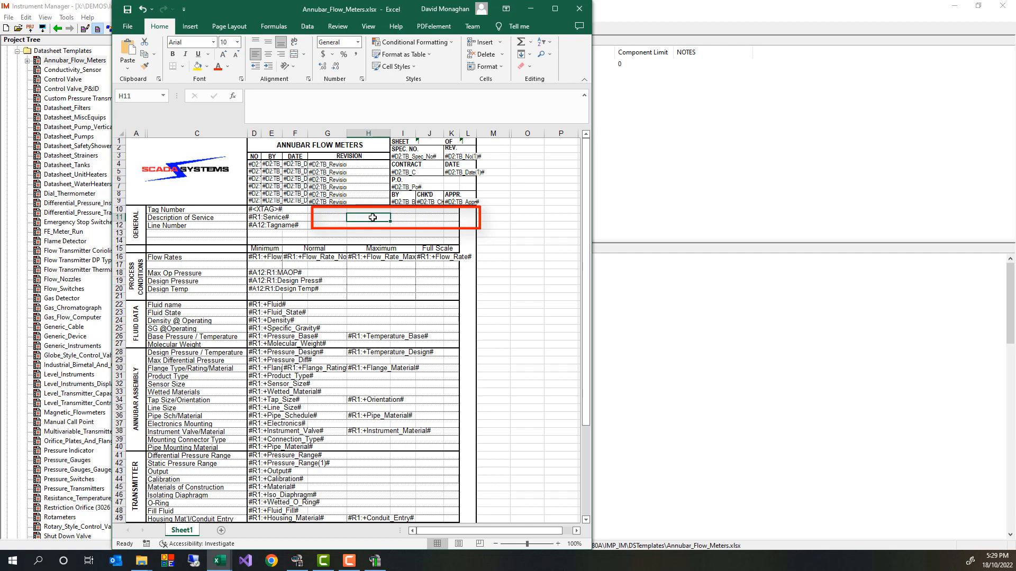
key(ctrl+v)
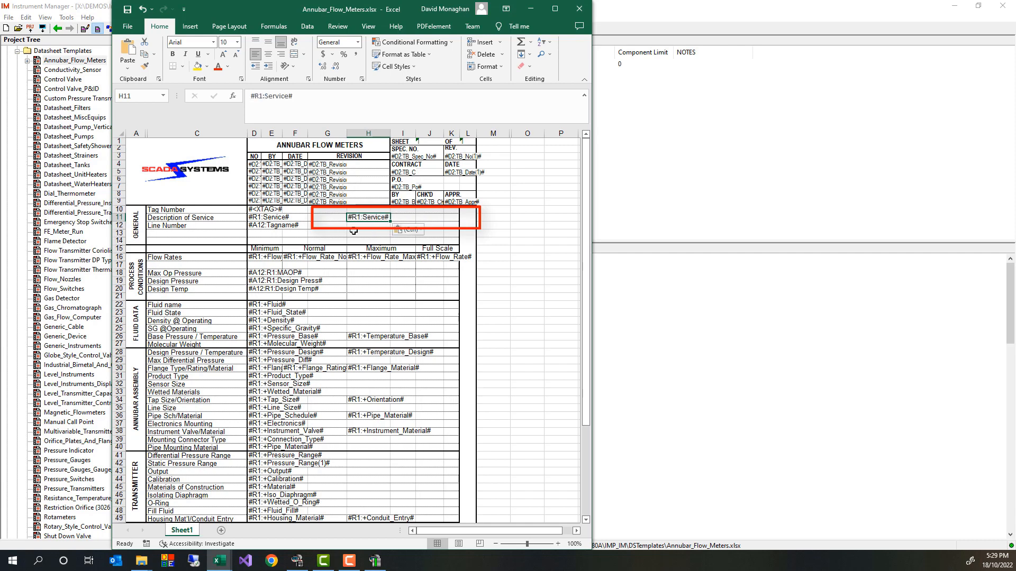
- Fill cells H11 to K11 with yellow, and save and close the template workbook
drag(449, 217, 371, 217)
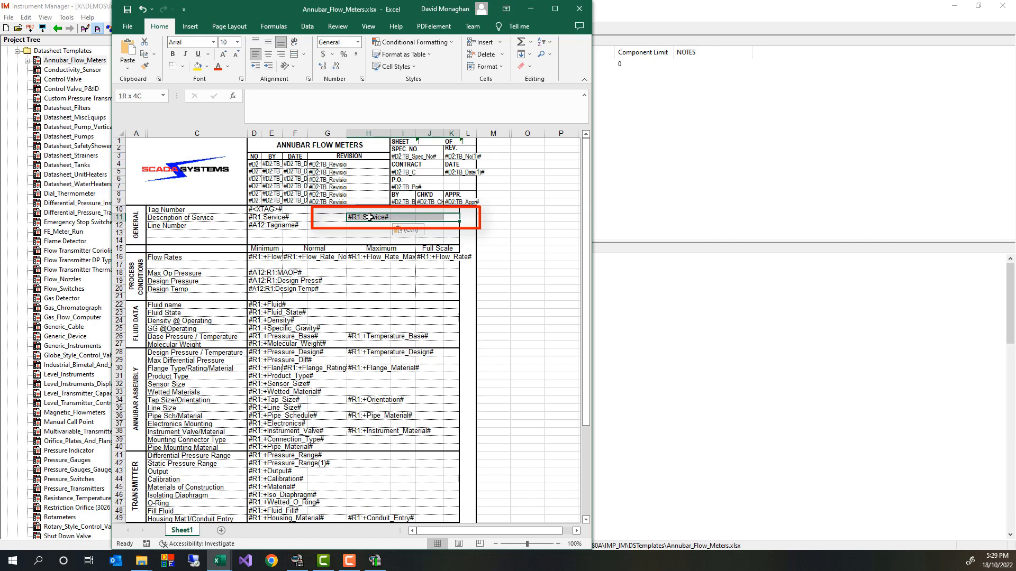
click(202, 69)
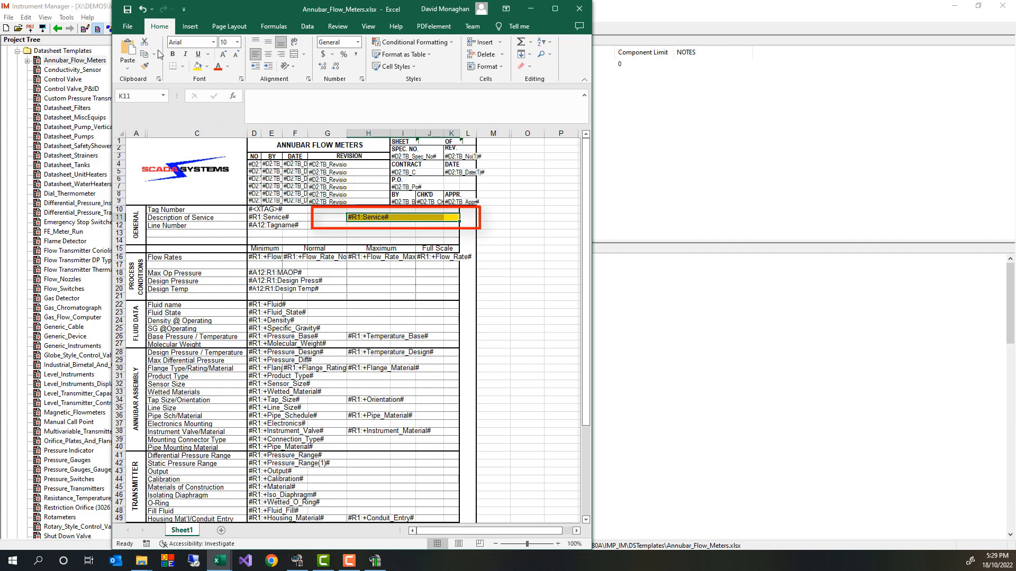
click(128, 10)
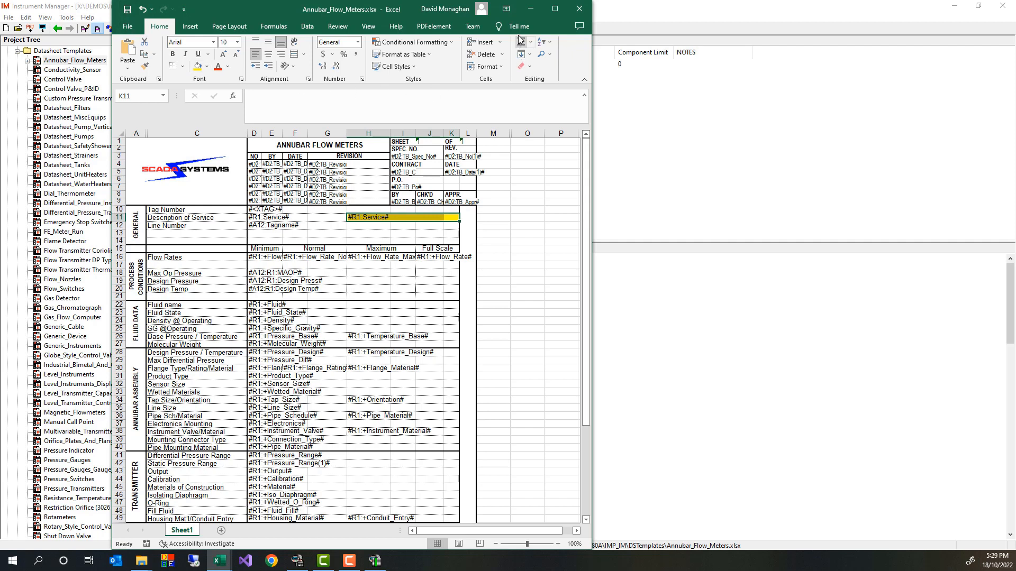
click(578, 9)
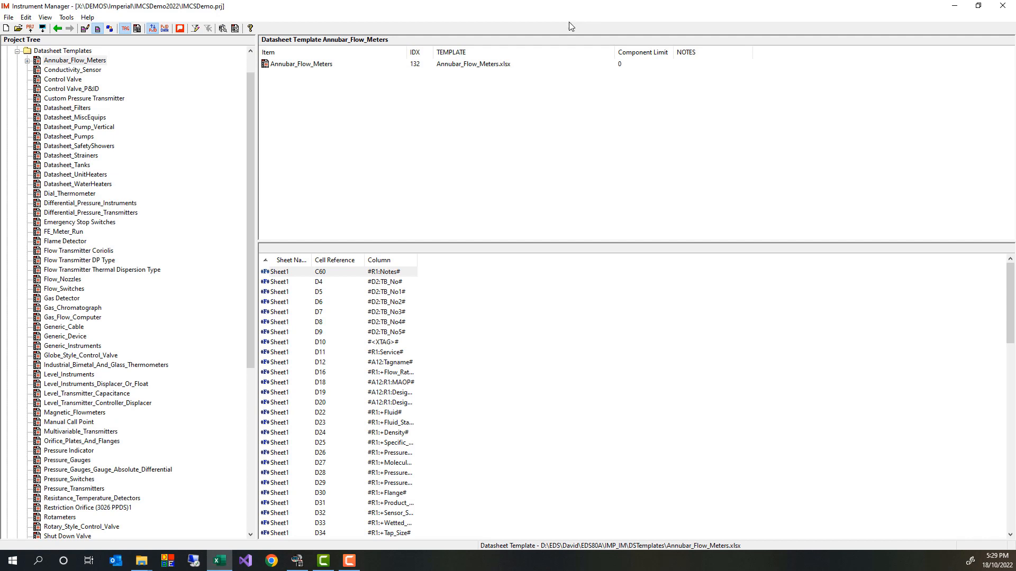
- Generate the DATASHEET-FT001 datasheet from the Datasheets Demo folder under Output Diagrams
click(17, 52)
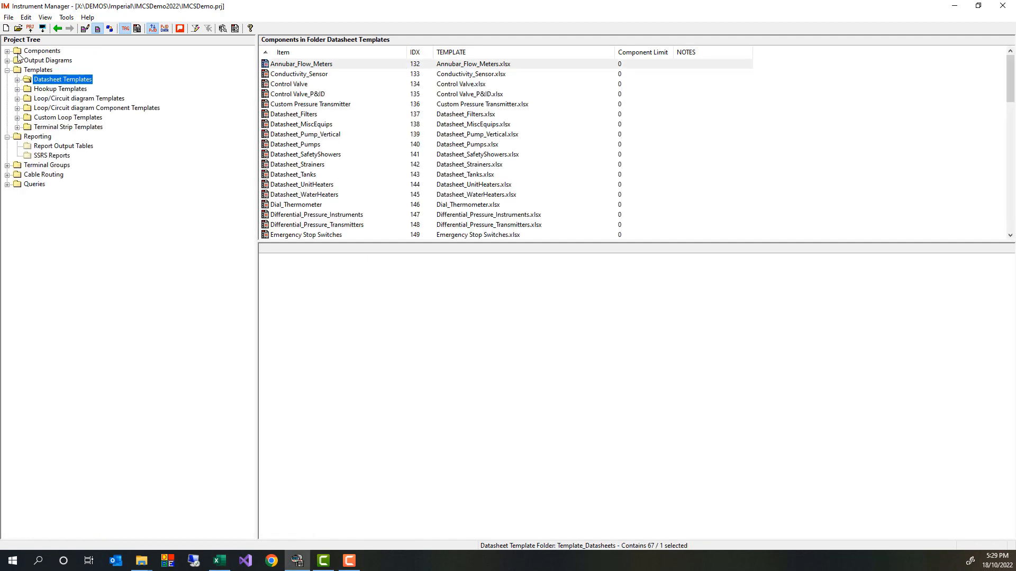
click(8, 70)
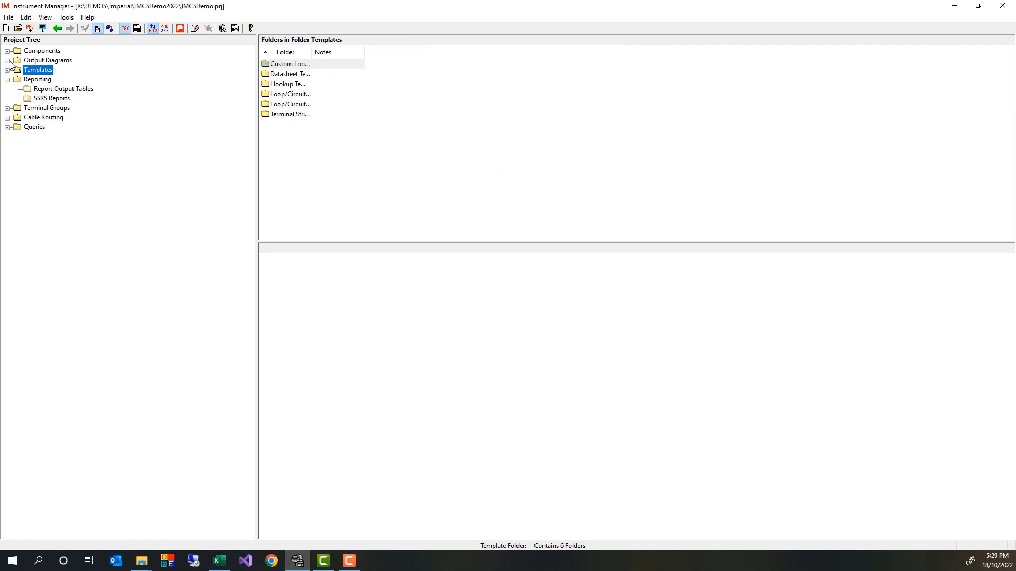
click(8, 60)
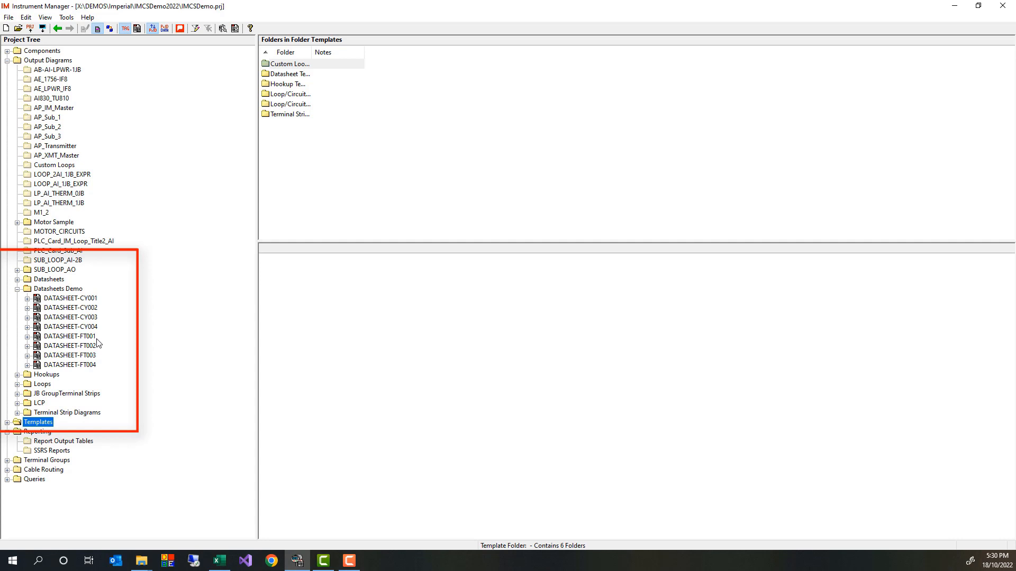
click(27, 337)
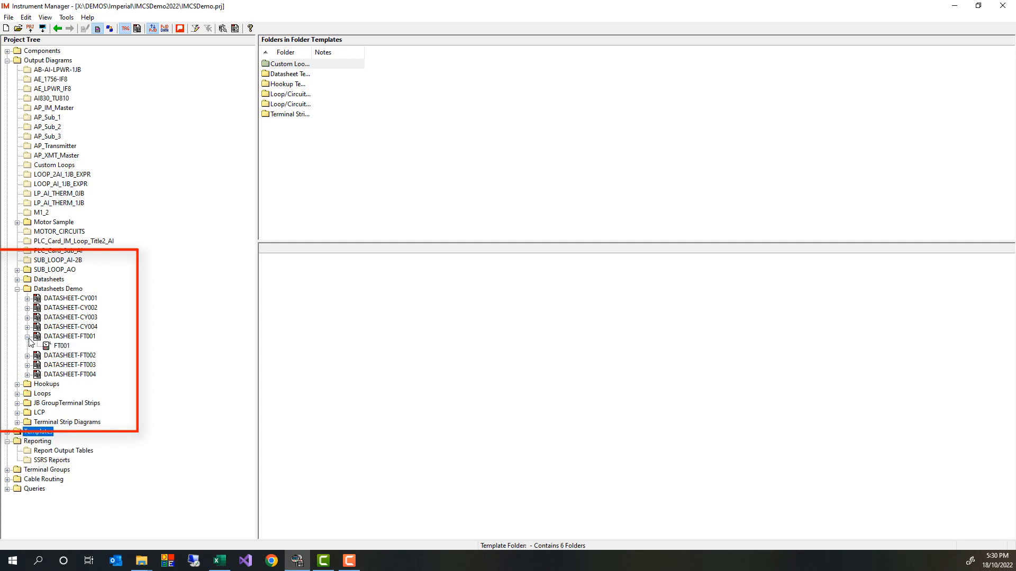
click(64, 338)
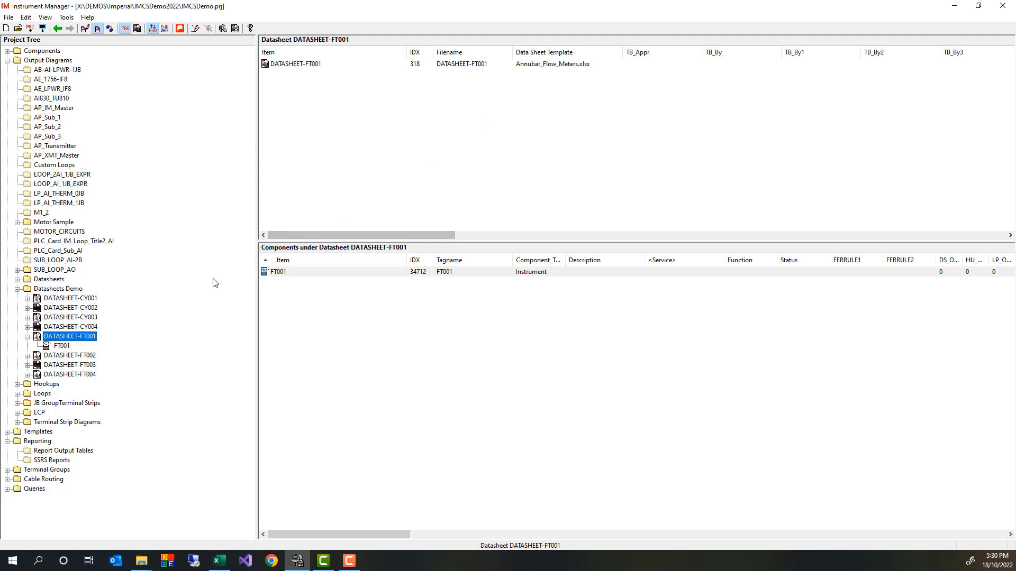
right_click(80, 339)
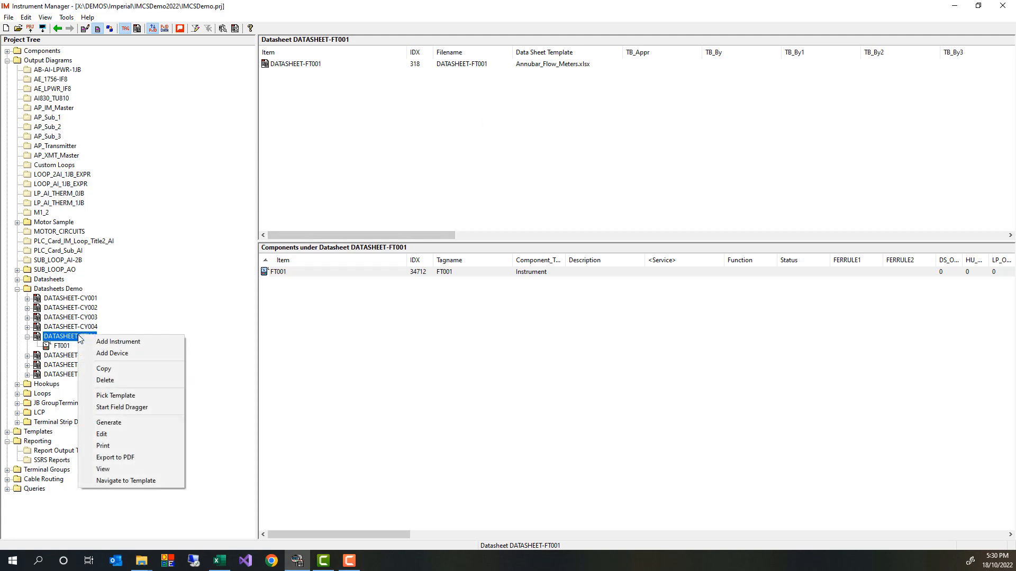
click(108, 423)
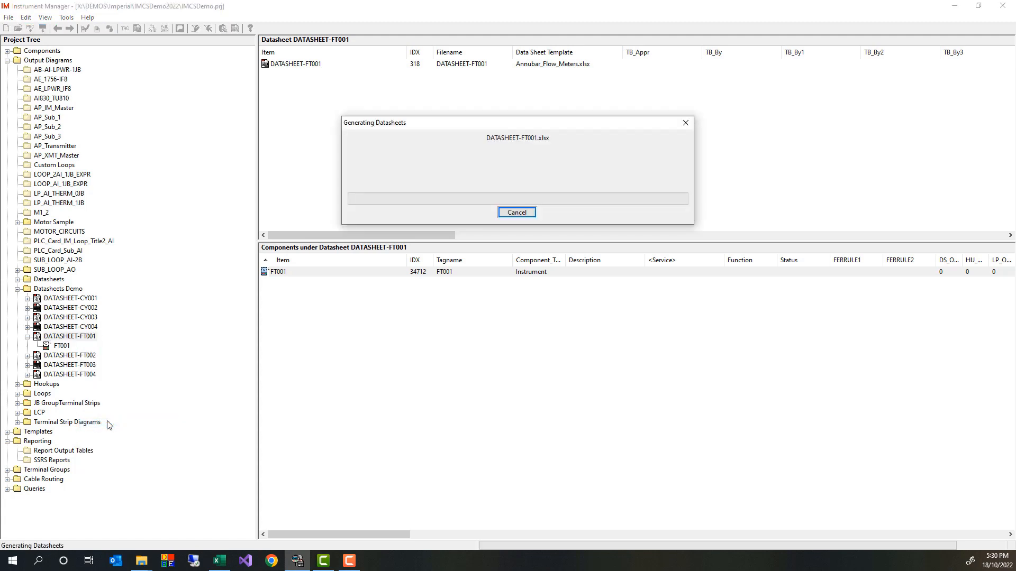
click(538, 302)
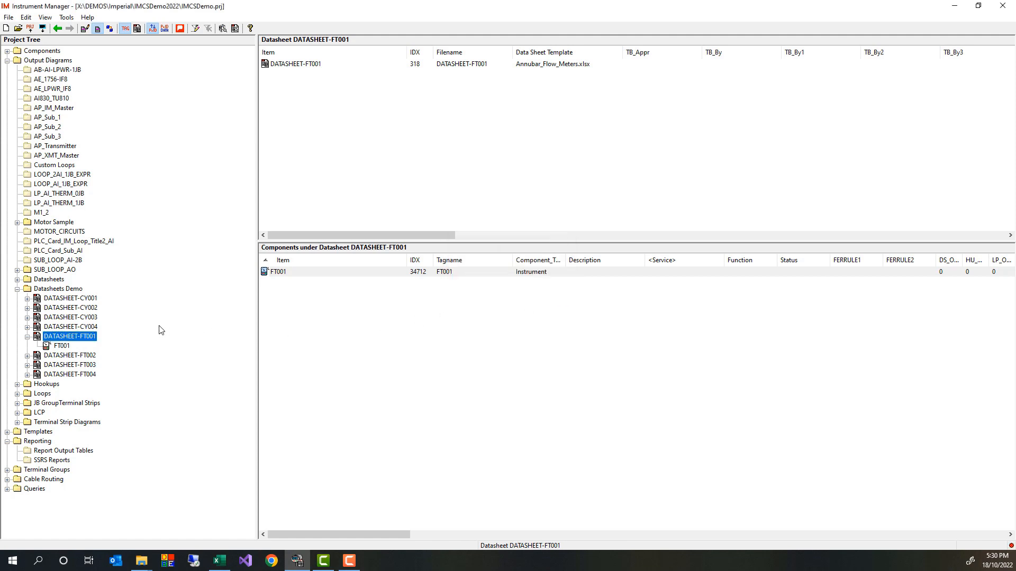
- Generate all datasheets in the Datasheets Demo folder together, from DATASHEET-CY001 to DATASHEET-FT004
click(58, 289)
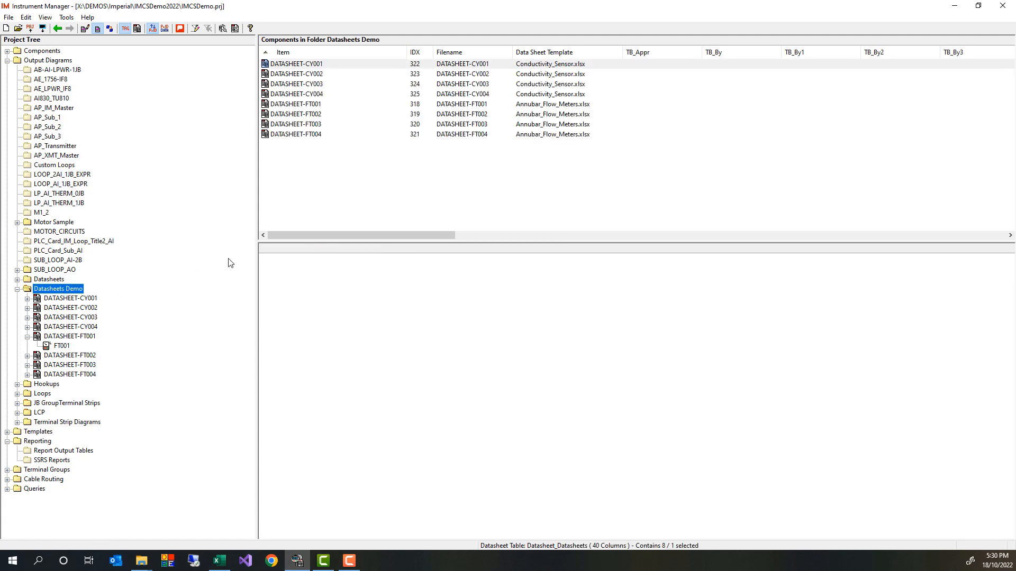
click(476, 136)
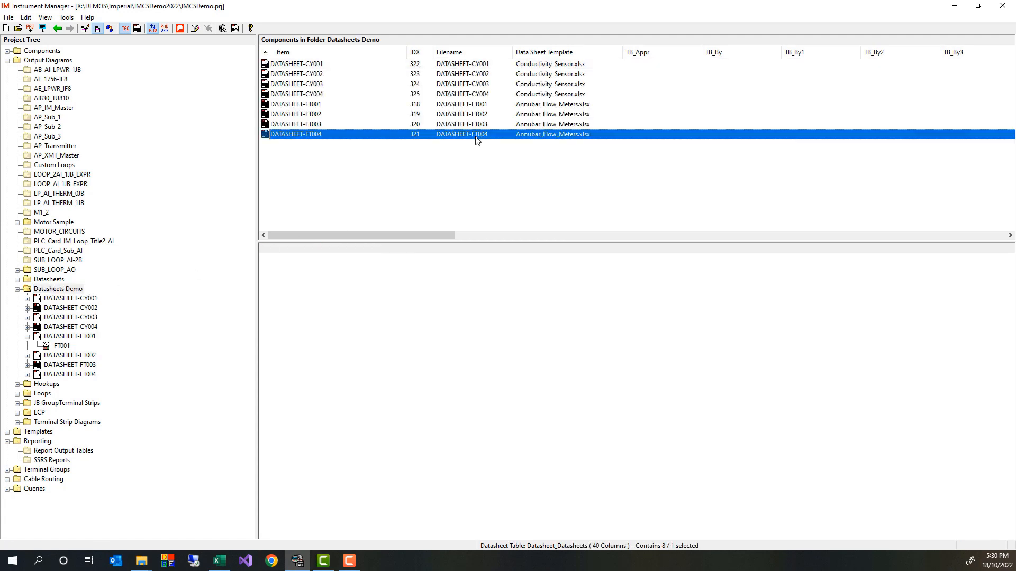
shift+click(453, 66)
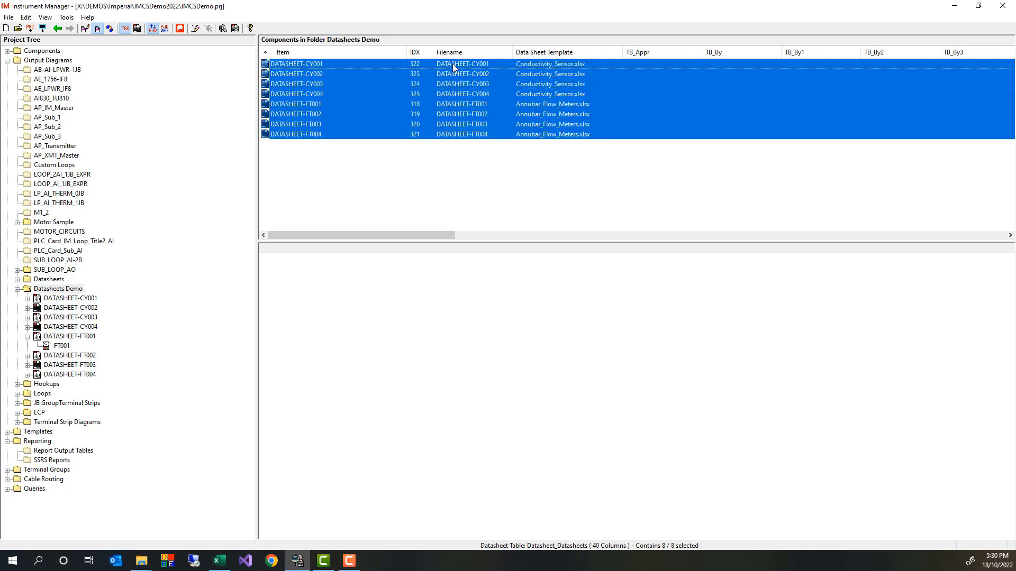
right_click(441, 88)
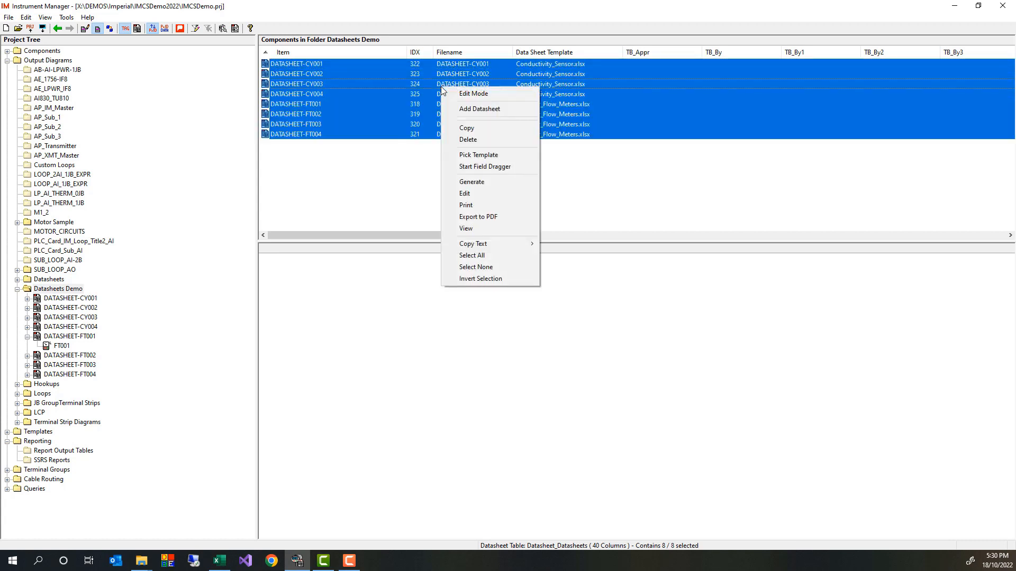
click(473, 183)
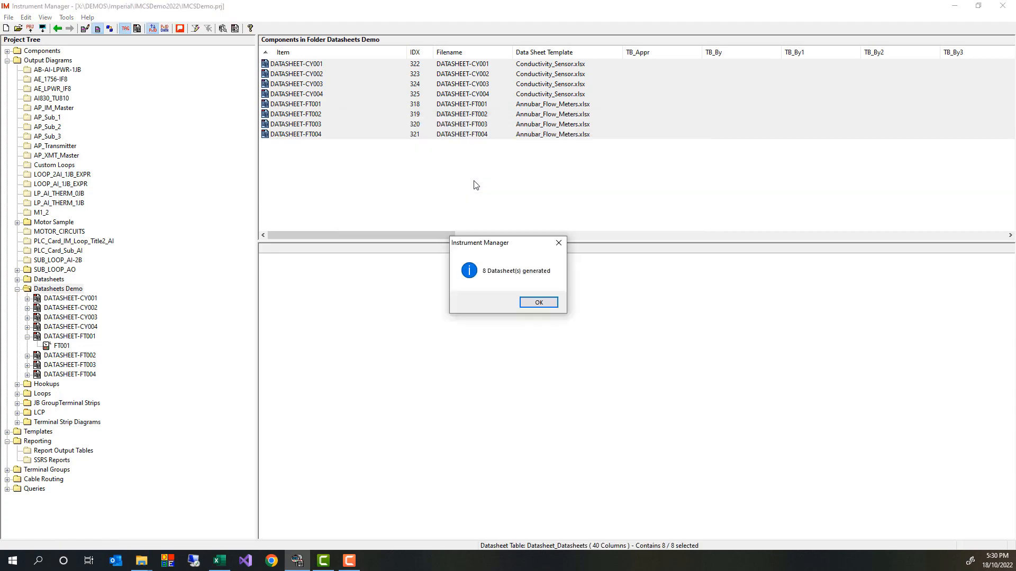
click(539, 303)
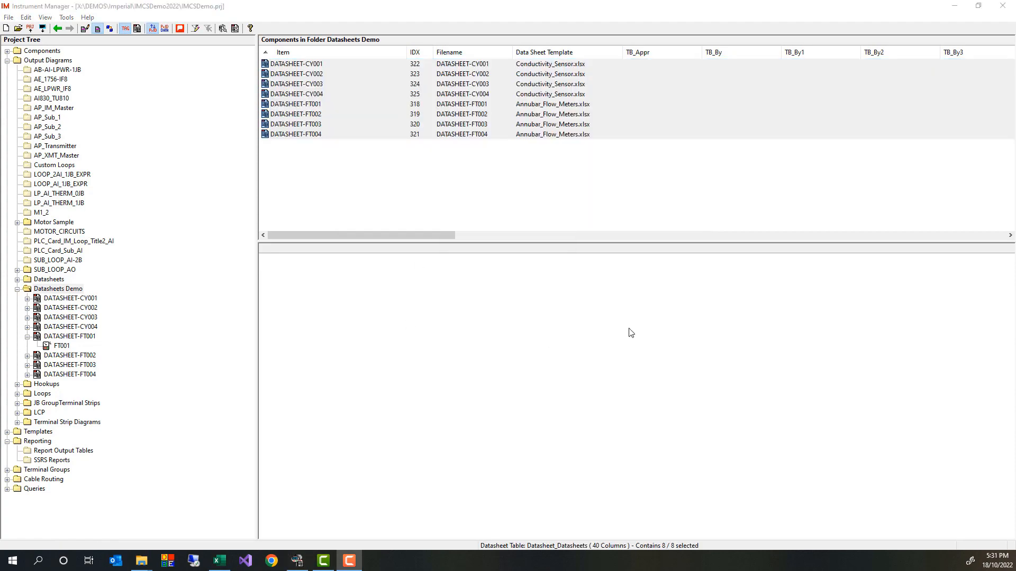
- Open instrument FT001 from the Annubar_Flow_Meters instruments for editing with Excel
click(18, 289)
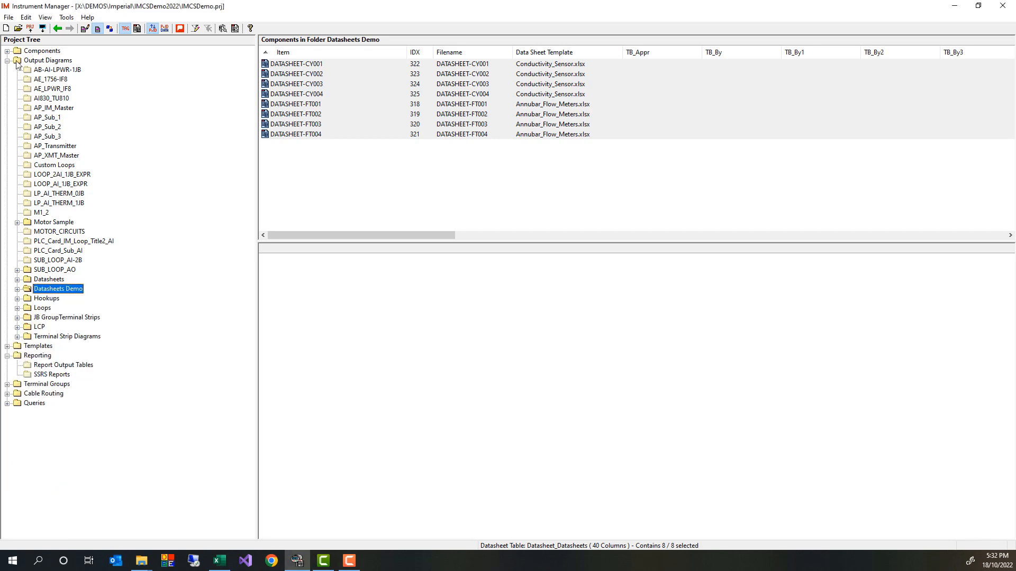
click(8, 52)
click(18, 60)
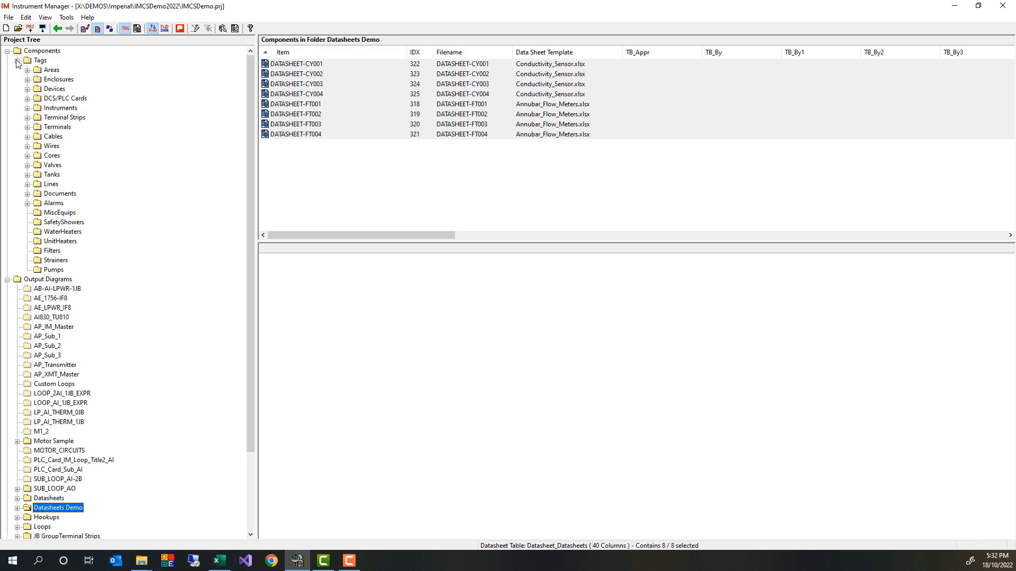
click(28, 108)
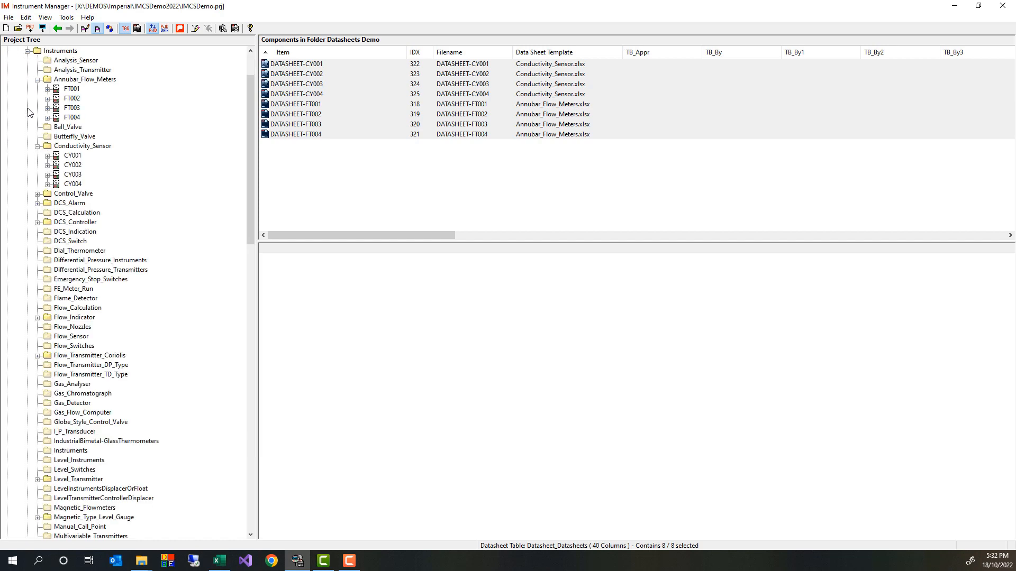
click(73, 90)
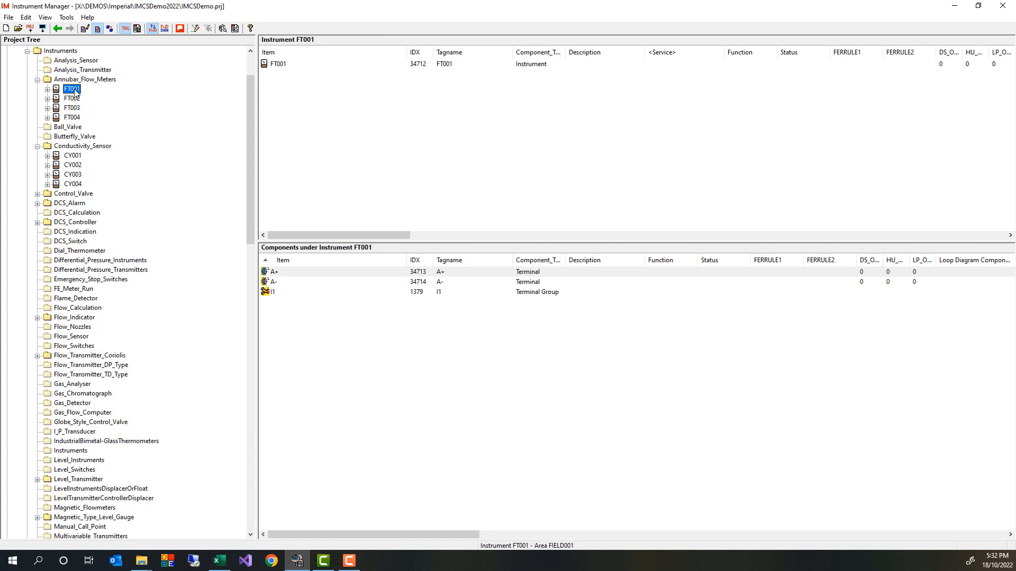
right_click(75, 92)
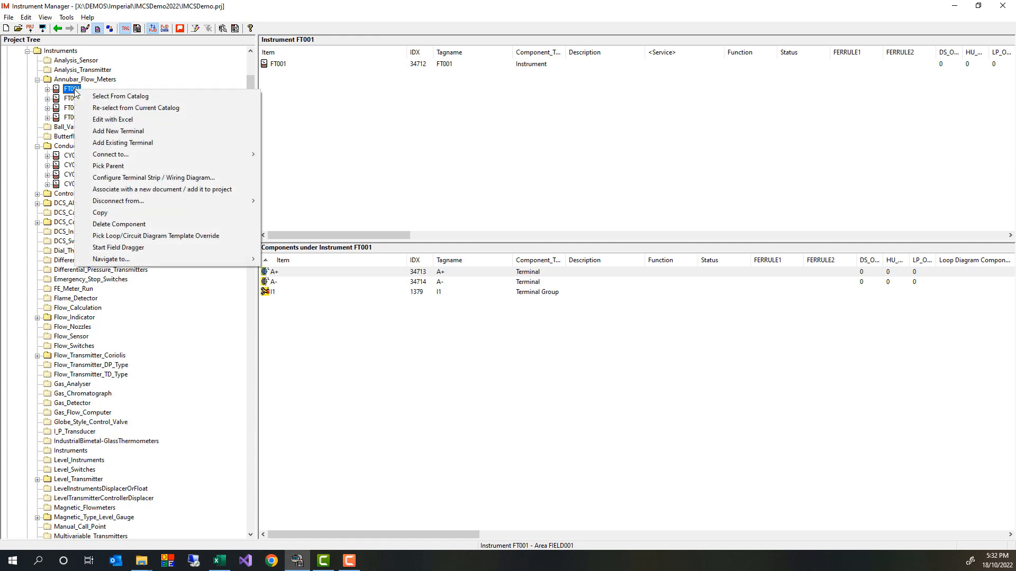
click(113, 120)
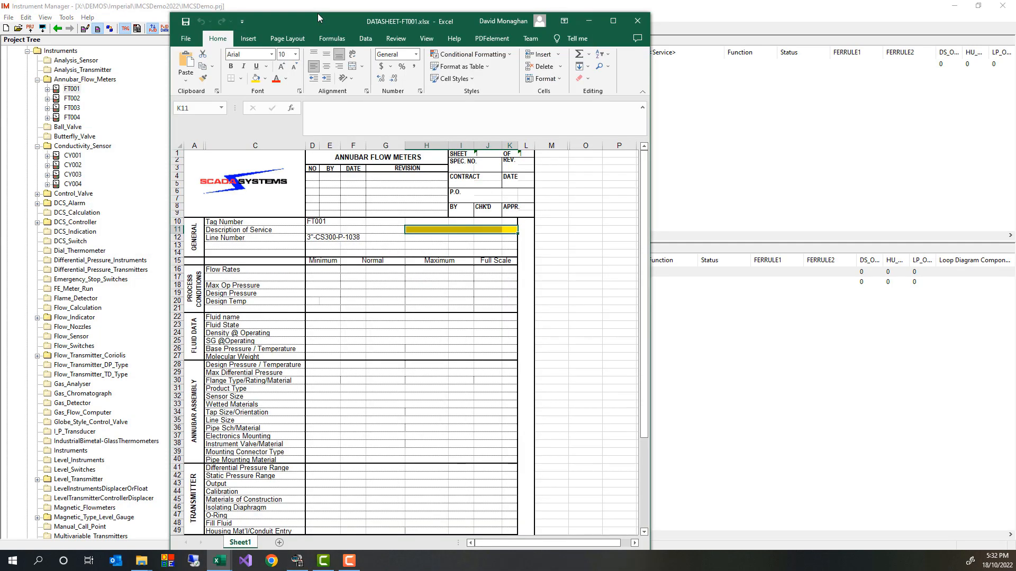
- Enter "Main gas flow" as the Description of Service in cell D11 of the FT001 datasheet
click(328, 229)
click(314, 229)
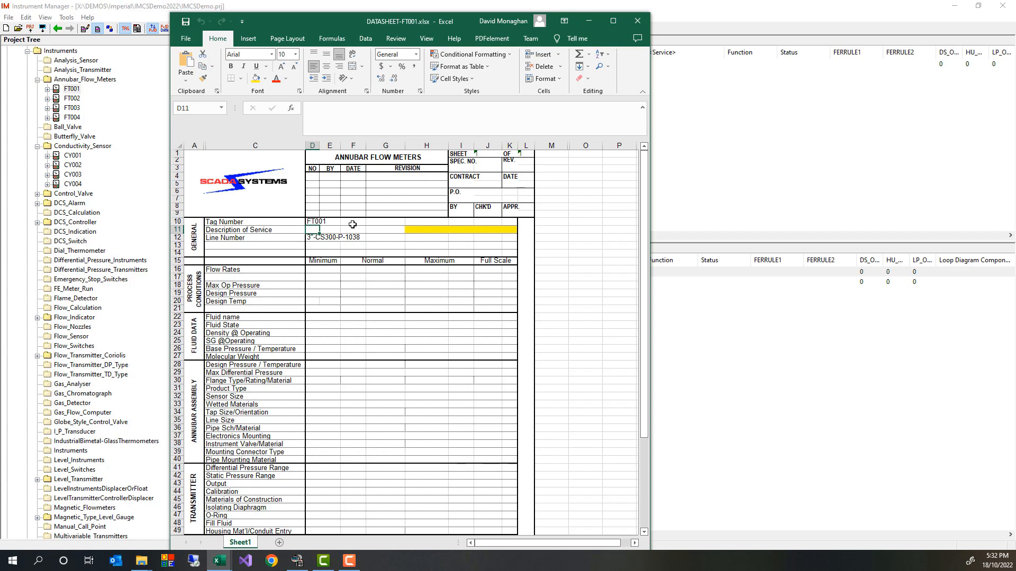
text(Main )
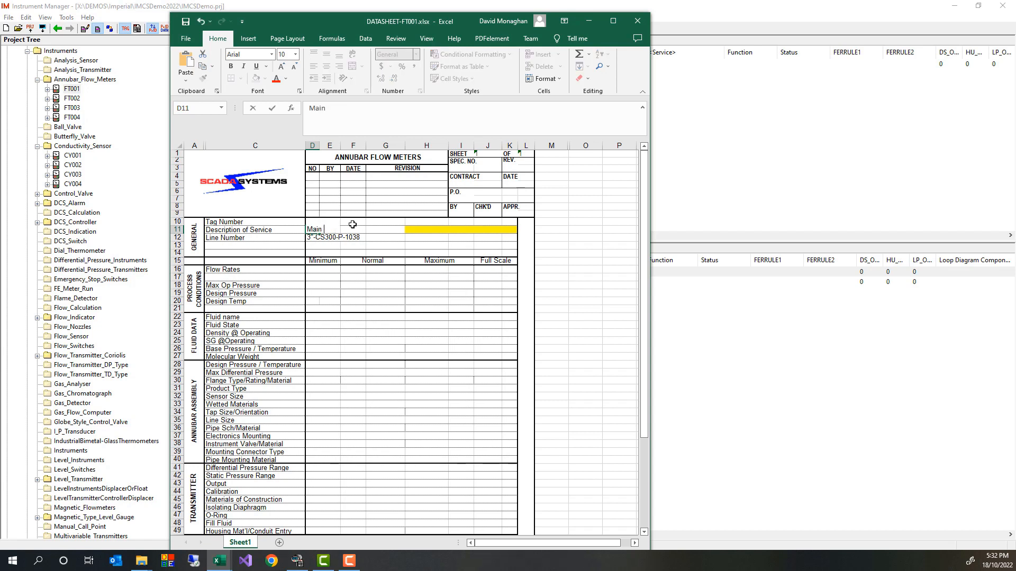
text(gas flow)
key(Return)
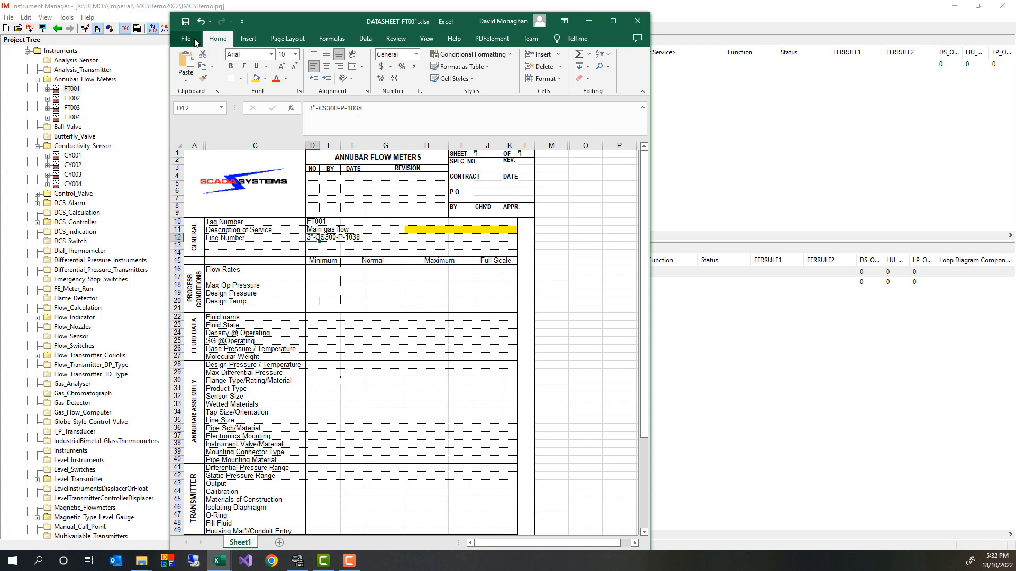
- Save and close the FT001 datasheet workbook, and accept saving its changed data to the IM database
click(186, 24)
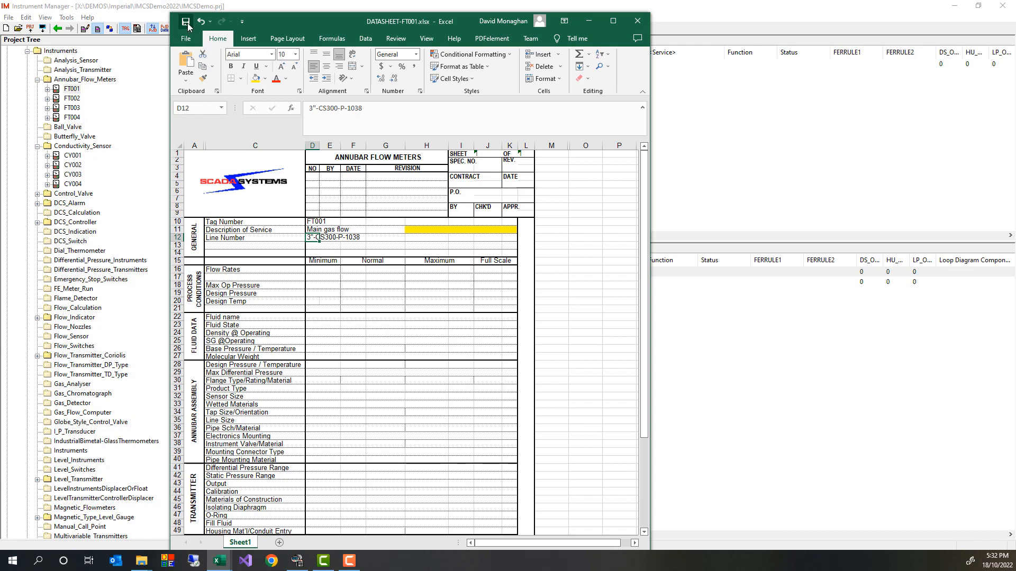
click(633, 21)
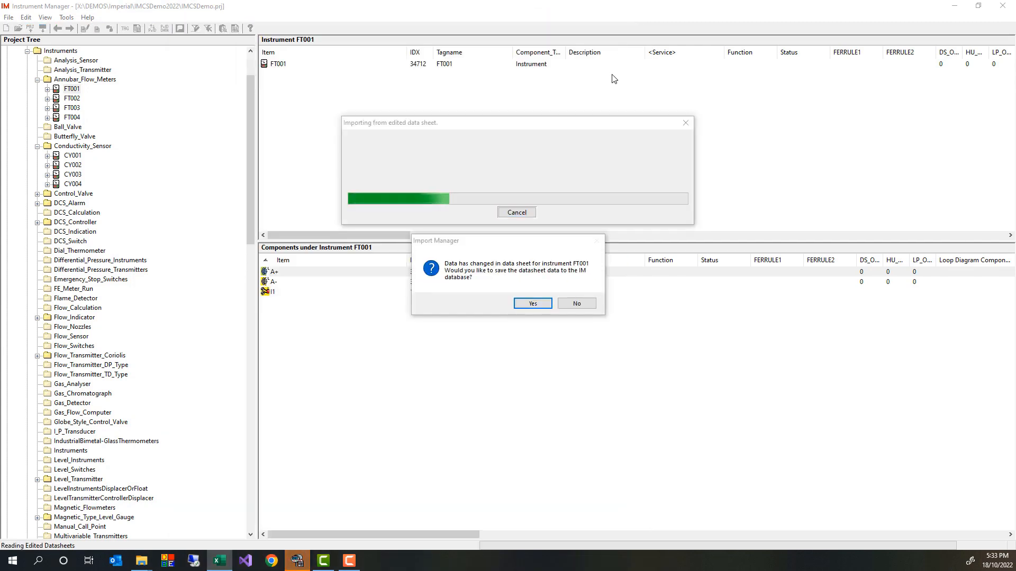
click(533, 303)
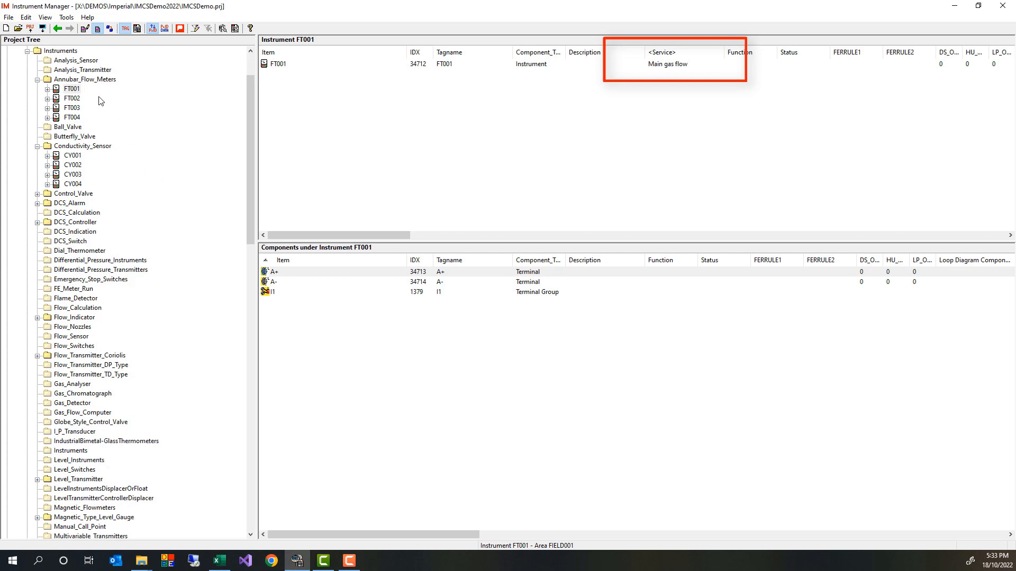
- In the Annubar_Flow_Meters component table, reuse FT001's Service text to set FT002 to Secondary gas flow, FT003 to Tertiary gas flow and FT004 to Water flow
click(91, 81)
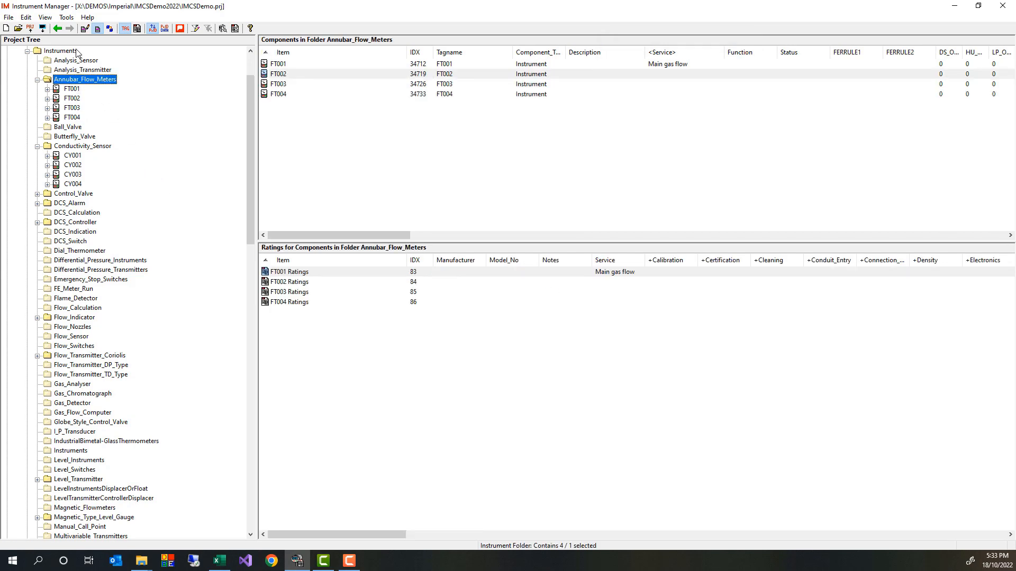
click(85, 29)
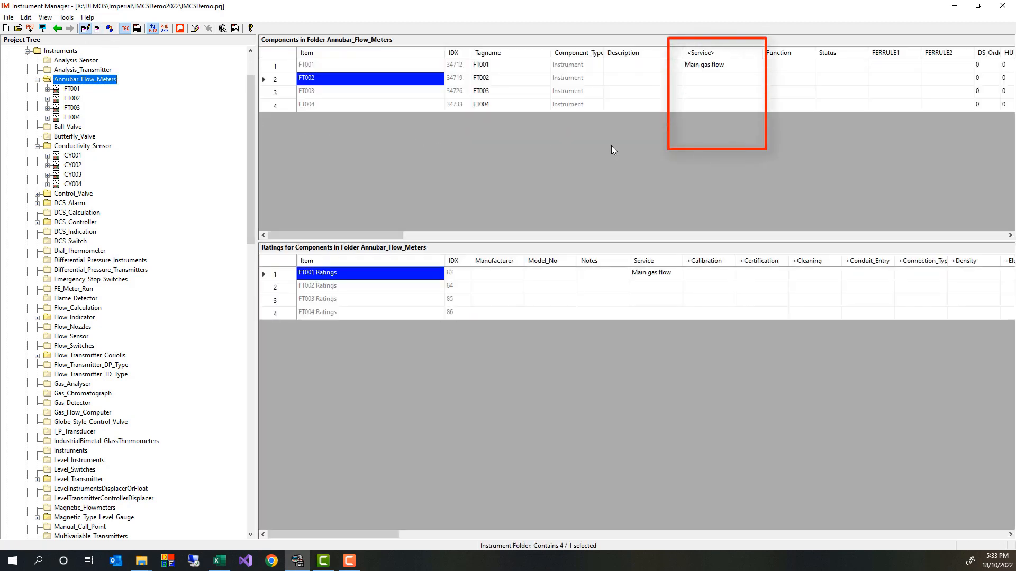
click(740, 67)
click(748, 67)
drag(748, 67, 672, 61)
key(ctrl+c)
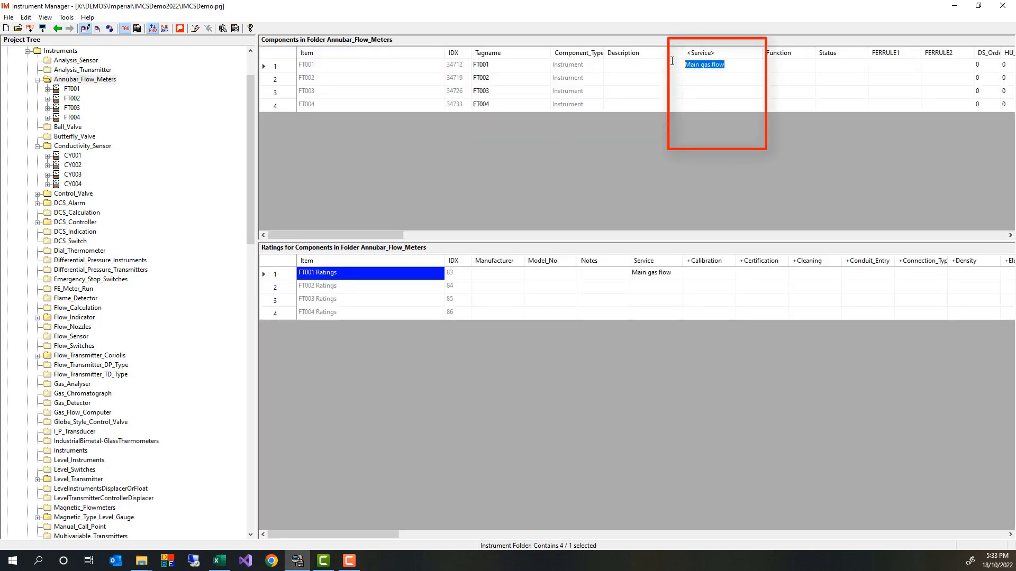
click(712, 81)
key(ctrl+v)
click(702, 93)
key(ctrl+v)
key(ctrl+v)
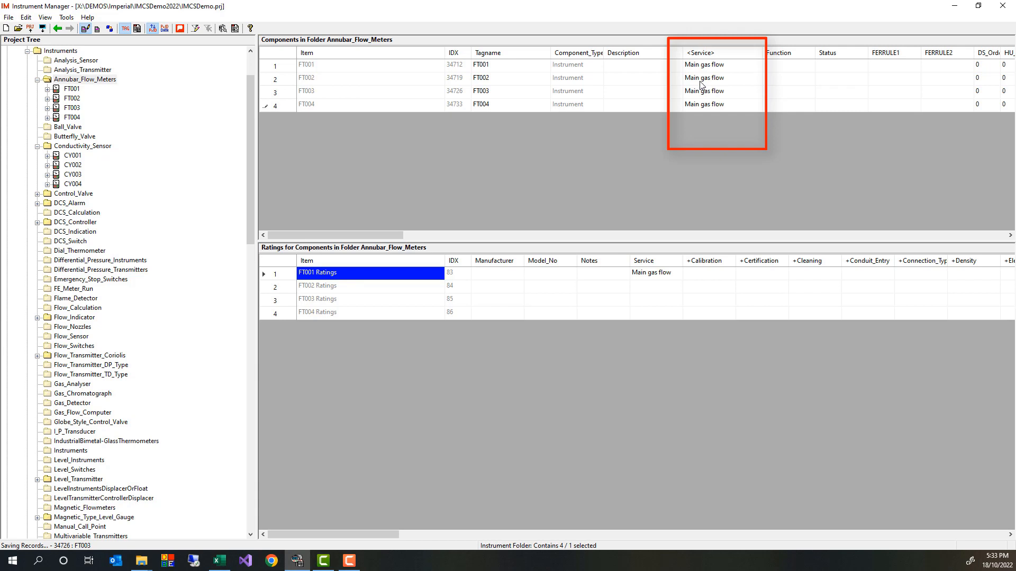
click(98, 29)
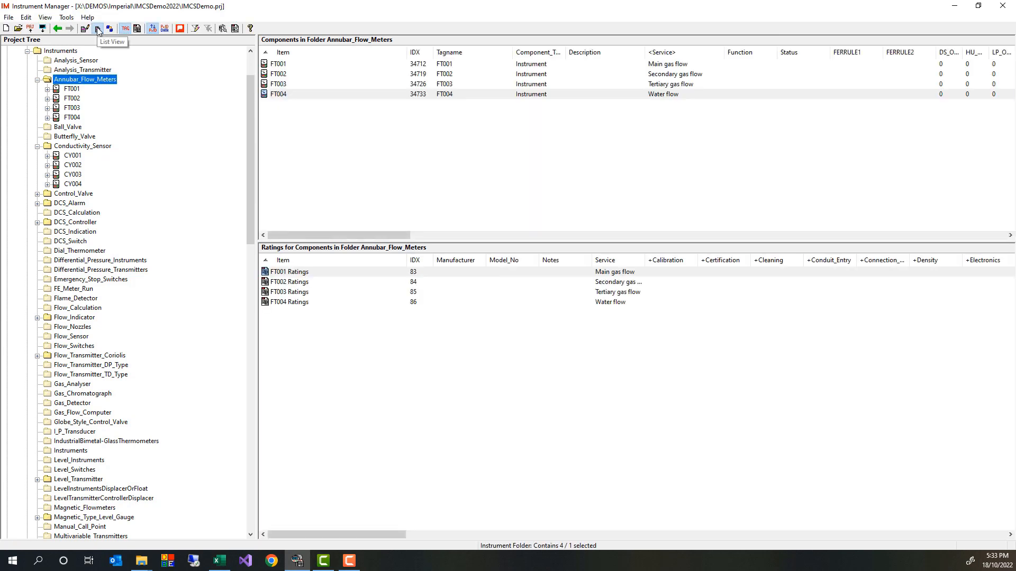
- Generate the four datasheets DATASHEET-FT001 to DATASHEET-FT004 from the Datasheets Demo folder under Output Diagrams
drag(252, 116, 223, 418)
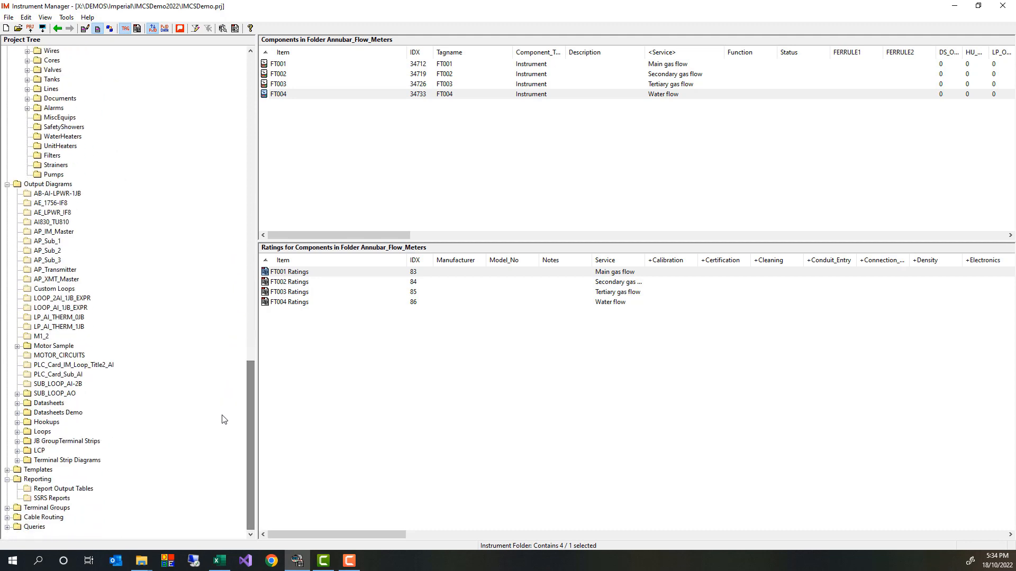
click(18, 413)
click(56, 413)
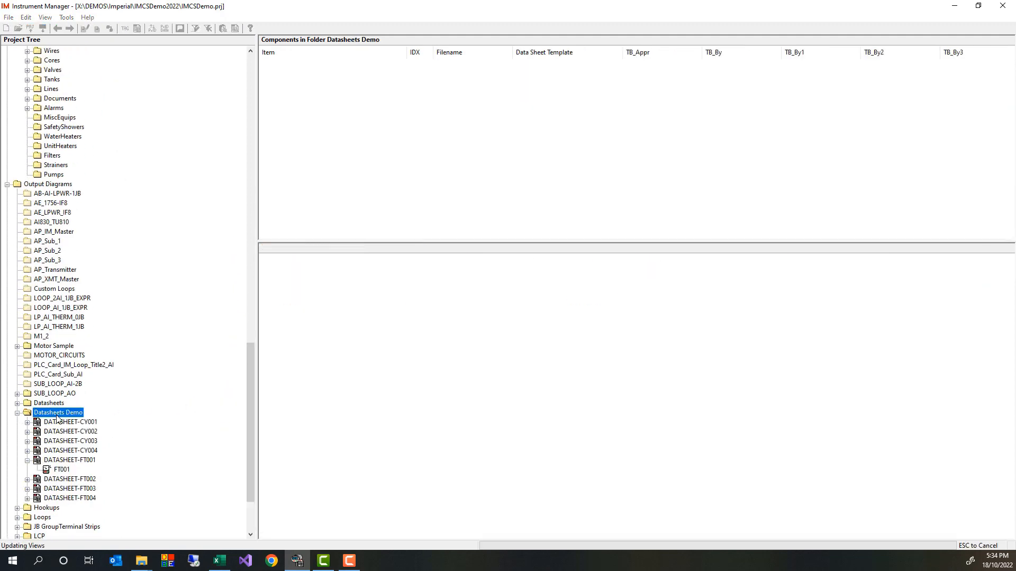
click(451, 106)
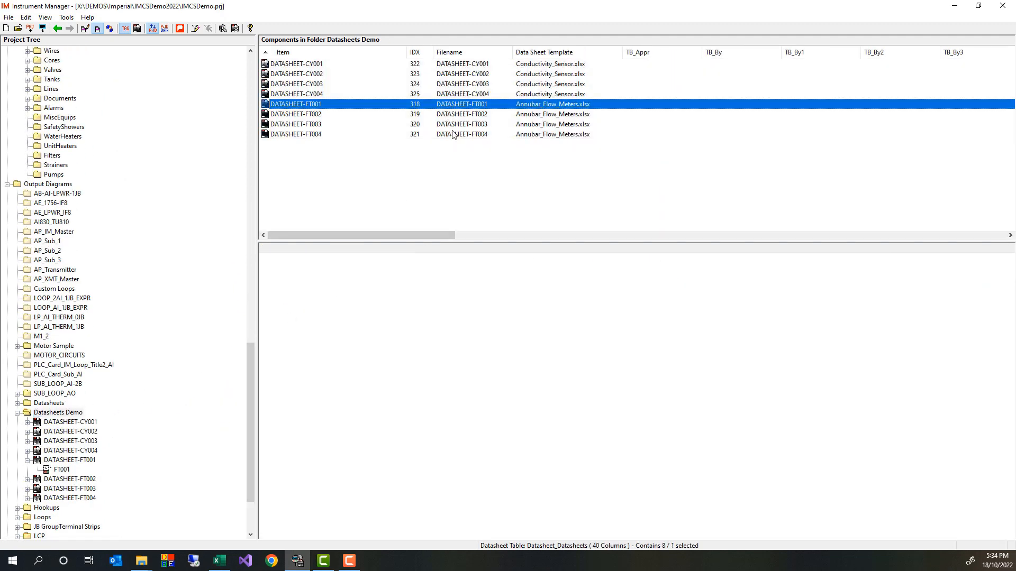
shift+click(452, 131)
right_click(459, 126)
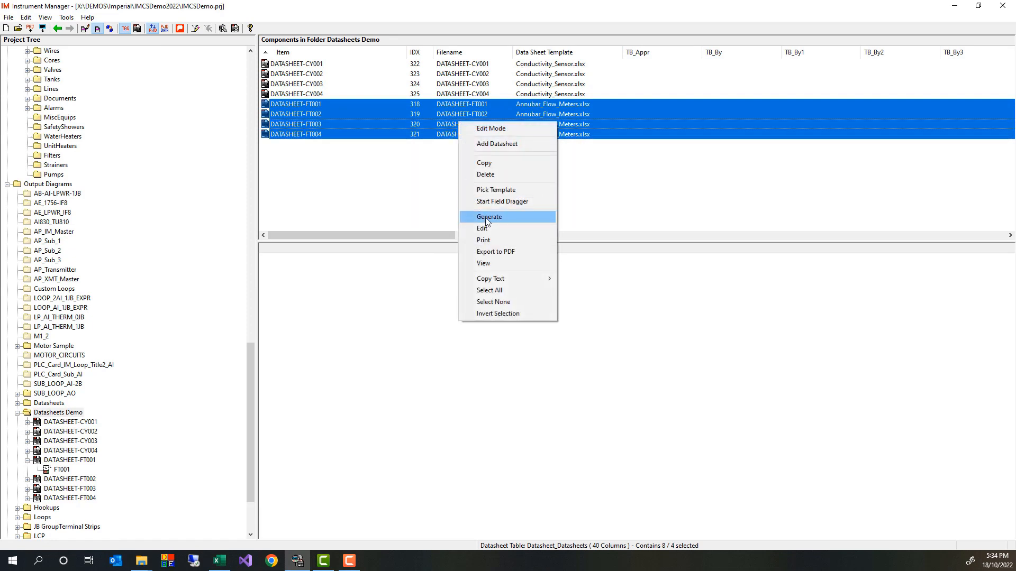
click(486, 218)
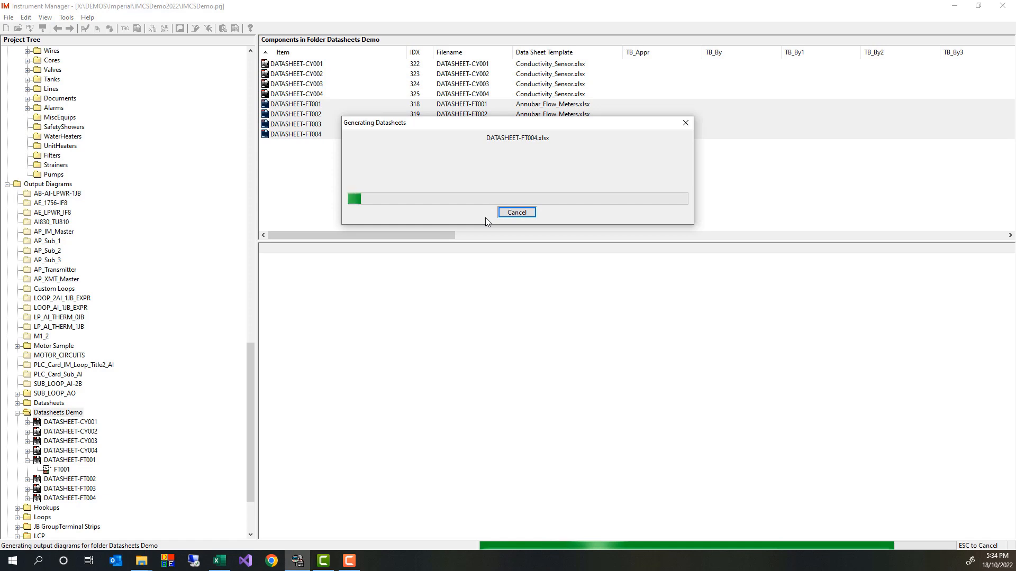
click(538, 303)
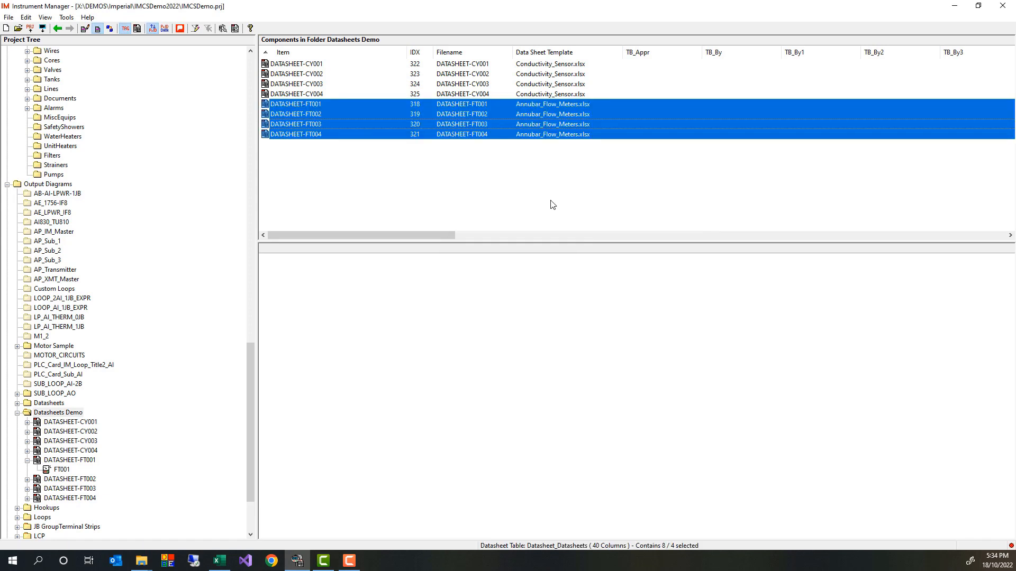
- View the generated Annubar flow meter datasheets, checking the service description in DATASHEET-FT001, and close the workbook
right_click(467, 107)
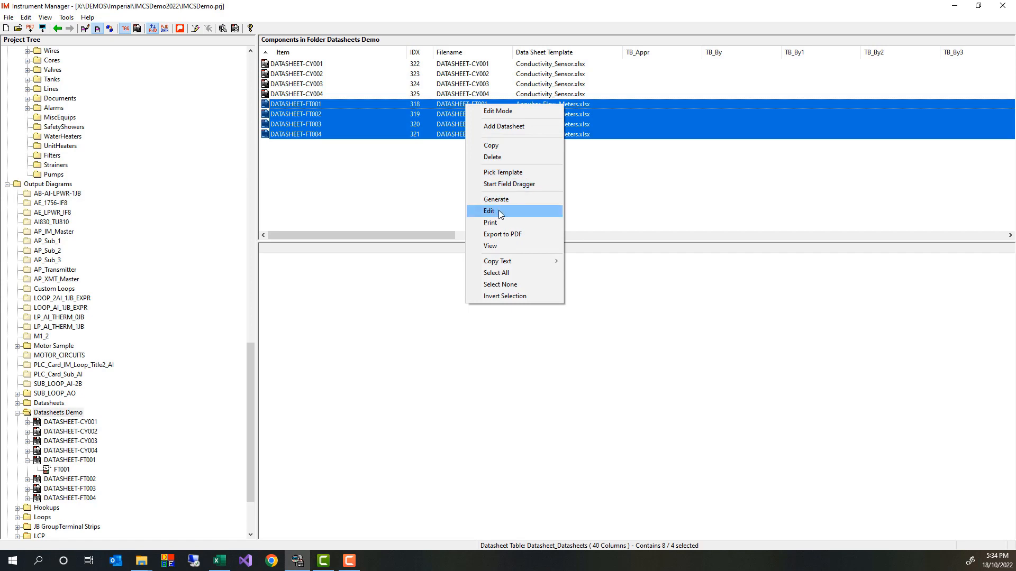
click(499, 246)
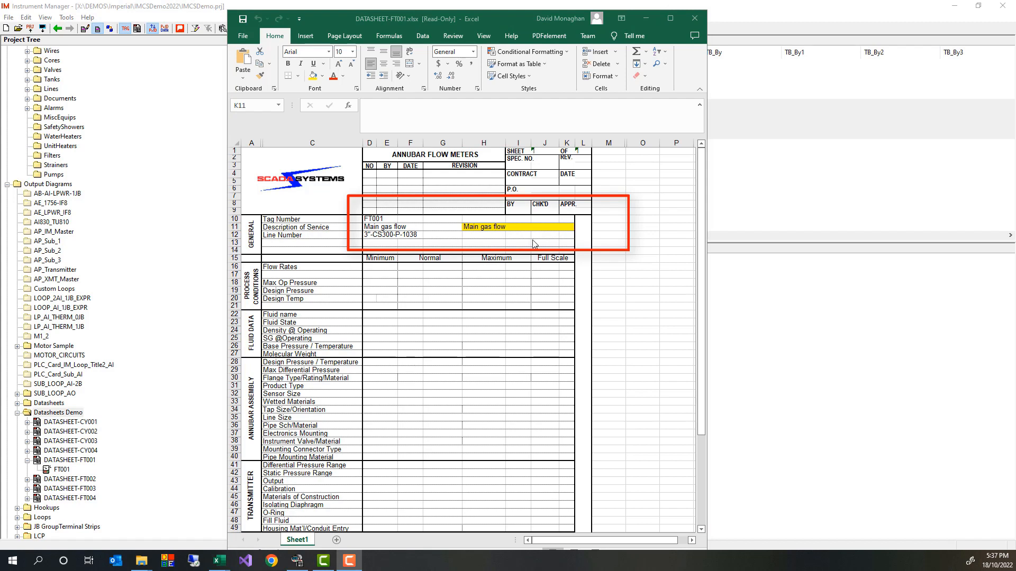
click(693, 20)
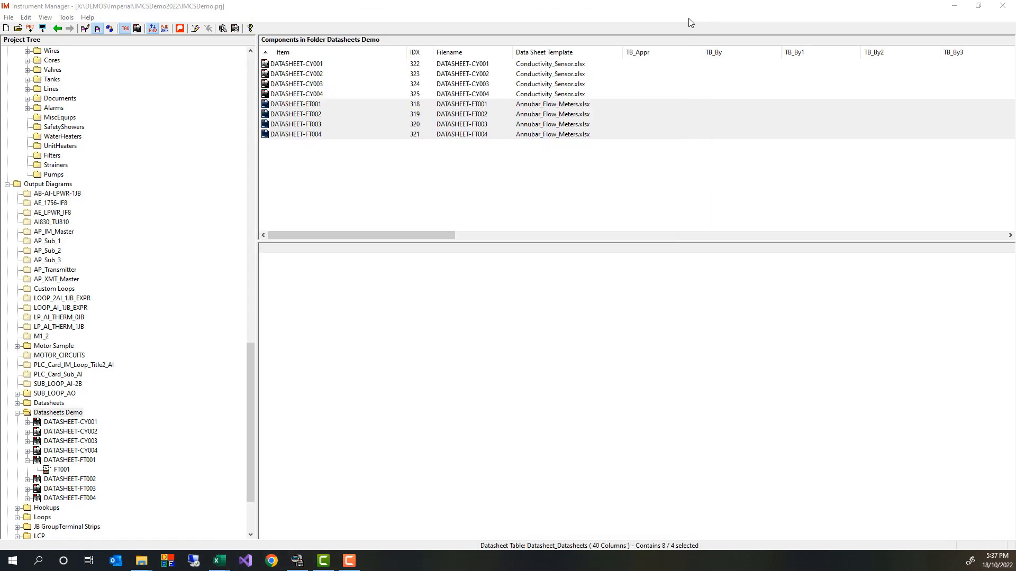
- Collapse the Datasheets Demo, Output Diagrams and Tags folders in the project tree
click(17, 413)
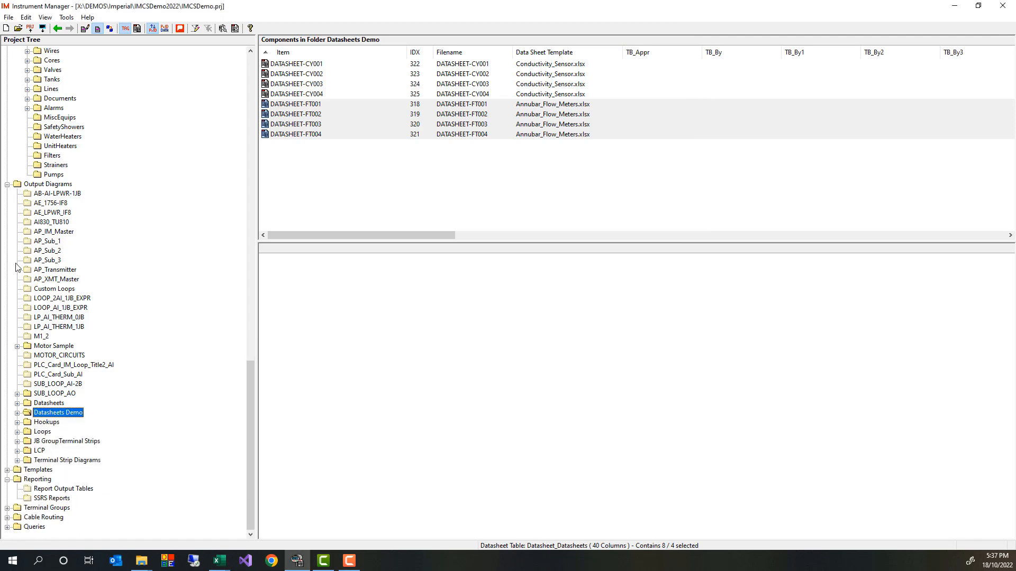
click(7, 185)
scroll(7, 188, up, 20)
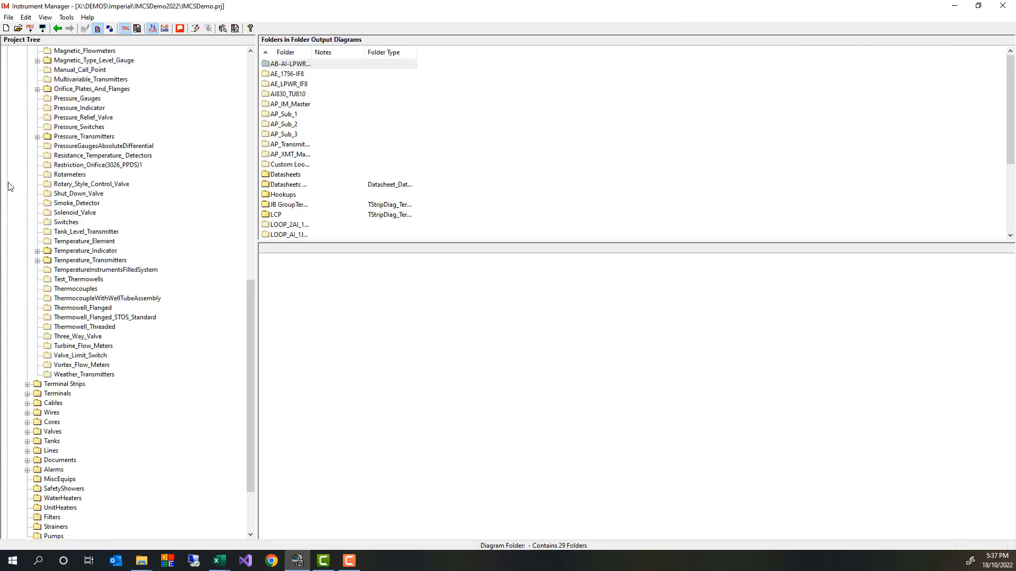
click(17, 61)
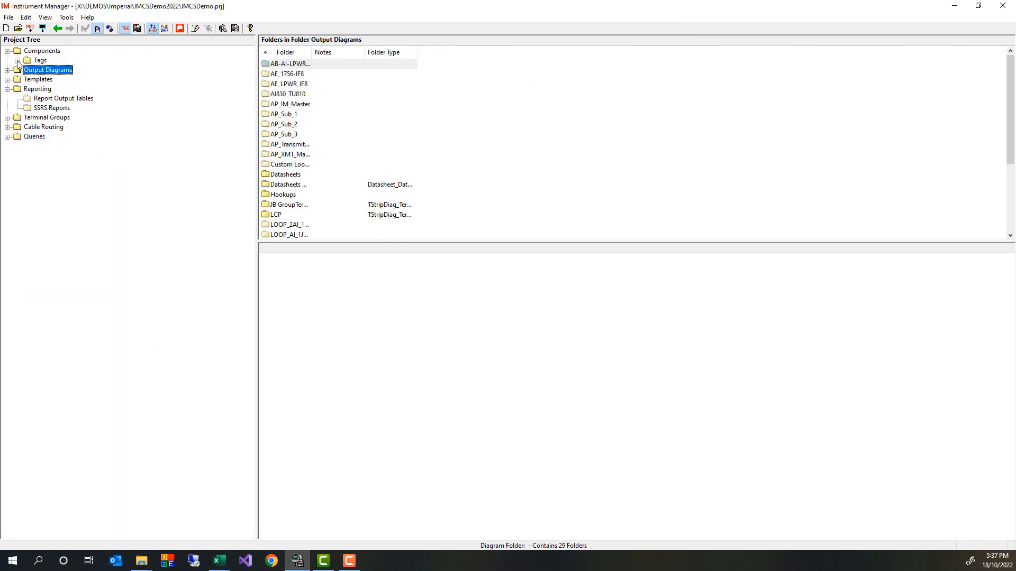
- Open the Flow Transmitter hookup template from the Hookup Templates folder as a drawing for editing and viewing
click(31, 80)
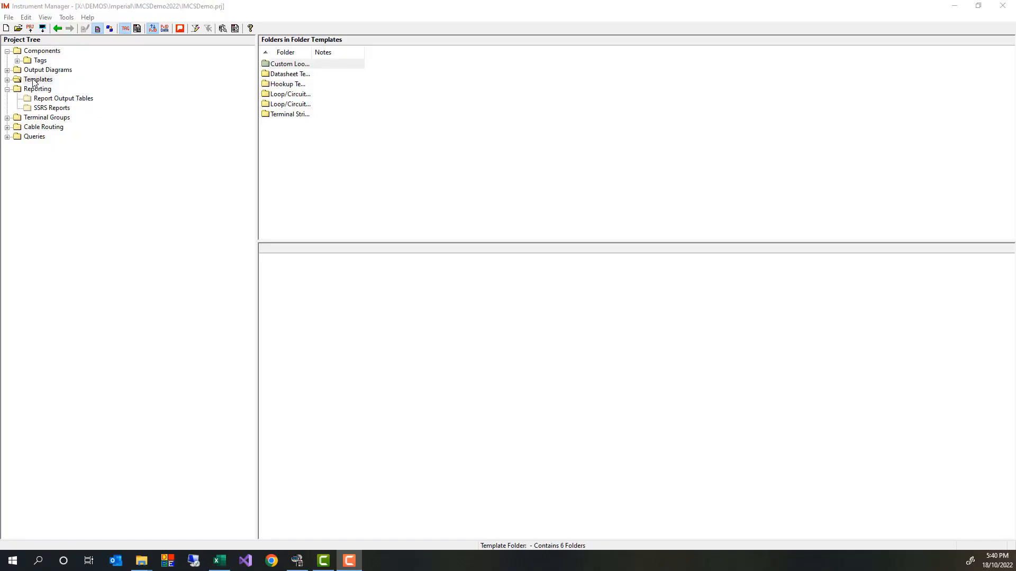
click(33, 80)
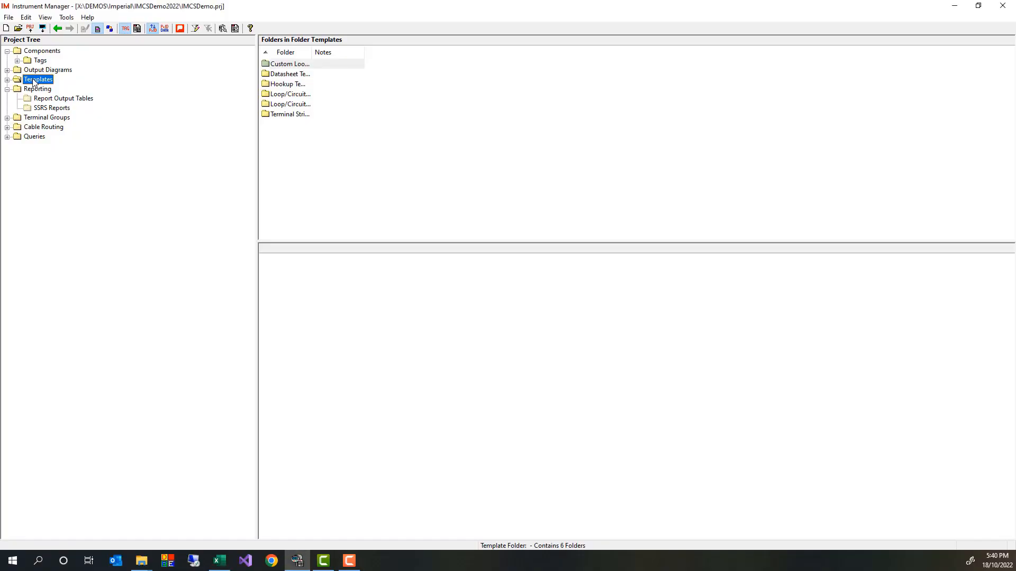
click(8, 80)
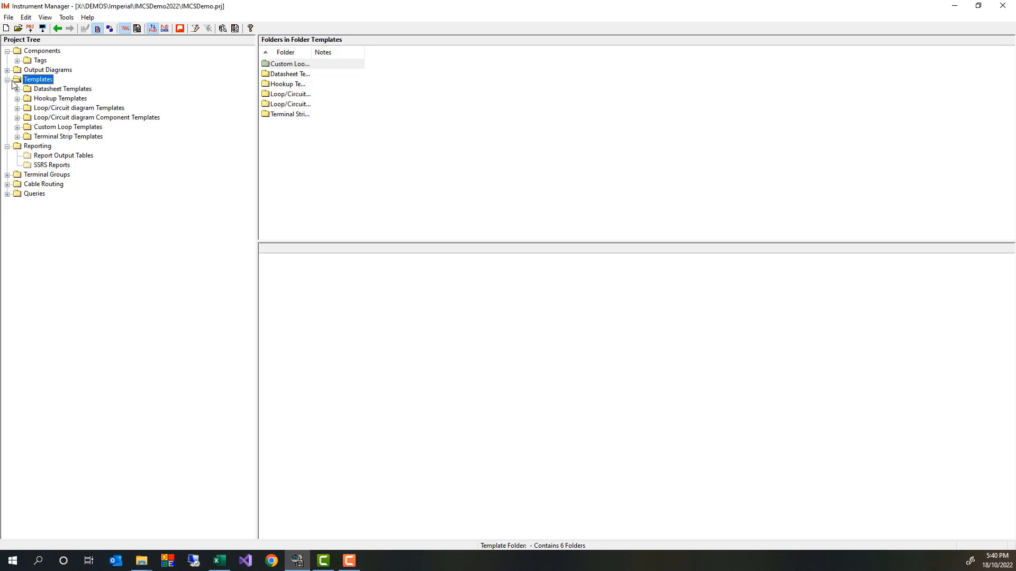
click(17, 99)
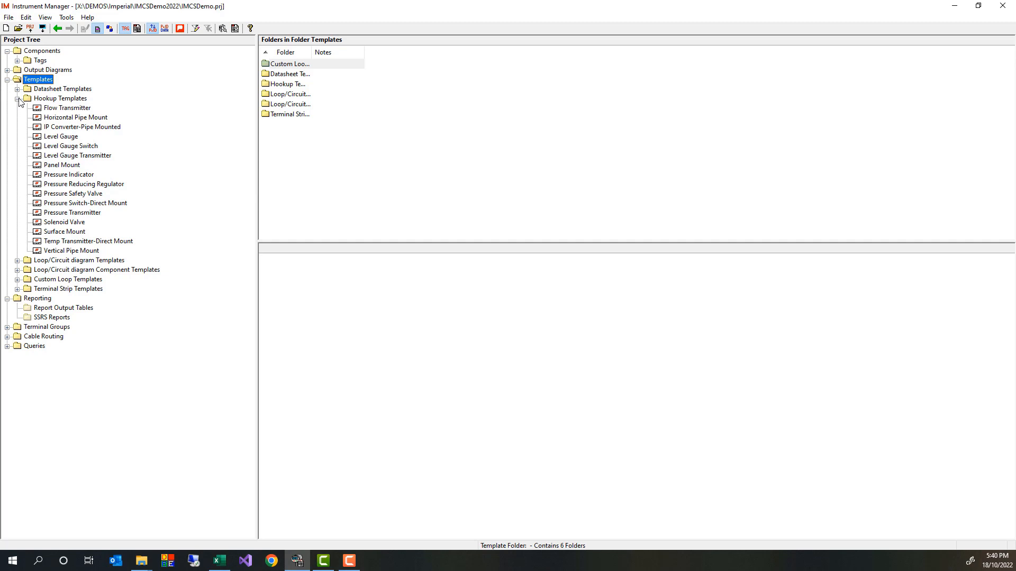
click(64, 109)
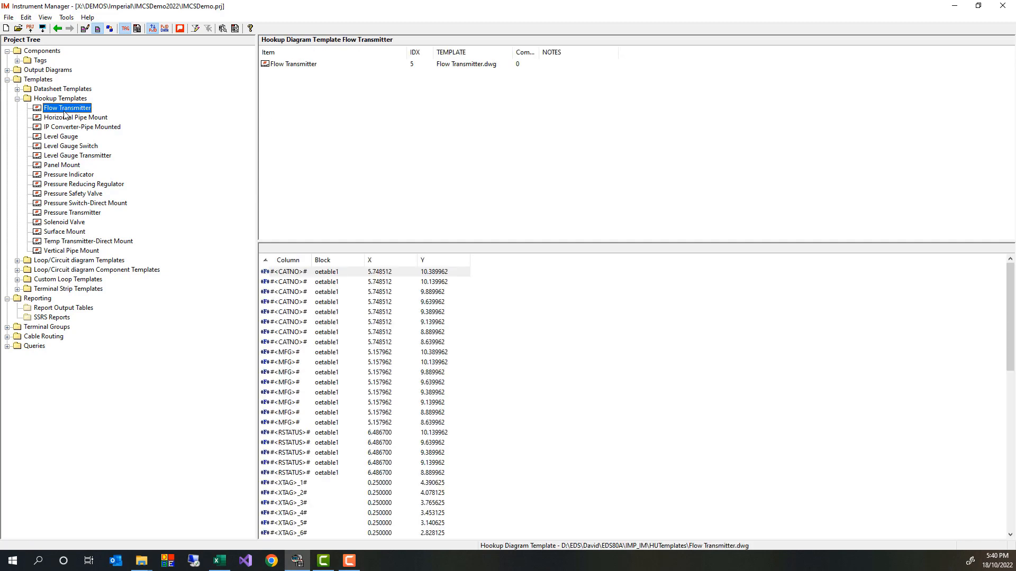
right_click(64, 112)
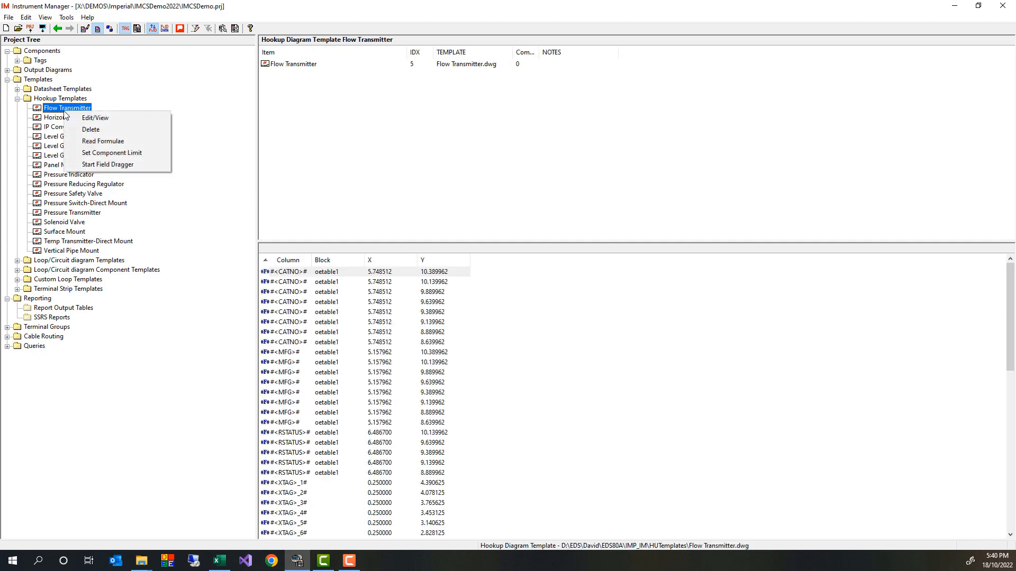
click(91, 119)
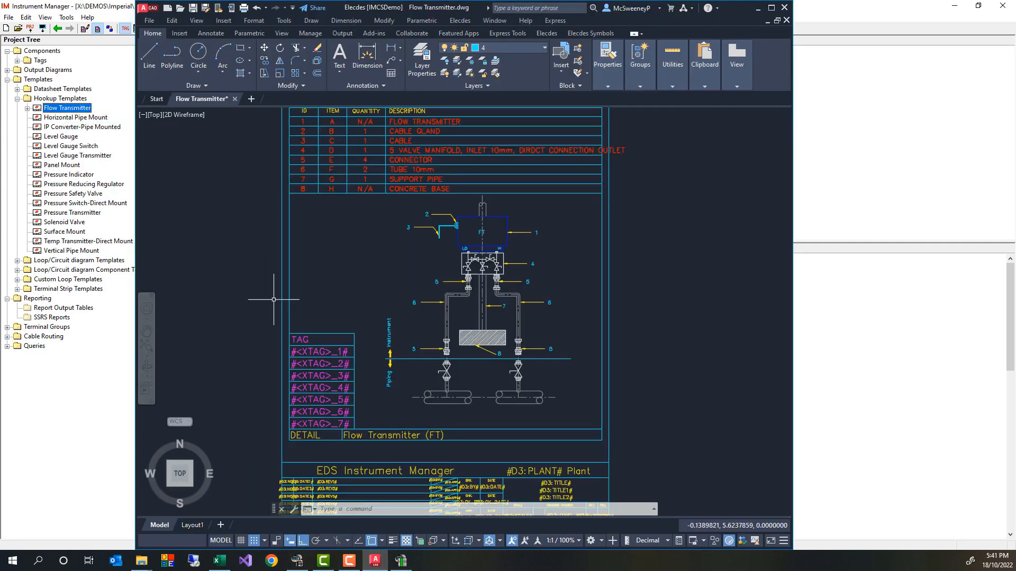
- Inspect the first tag field, #<XTAG>_1#, in the hookup drawing and close the drawing without saving changes
double_click(319, 352)
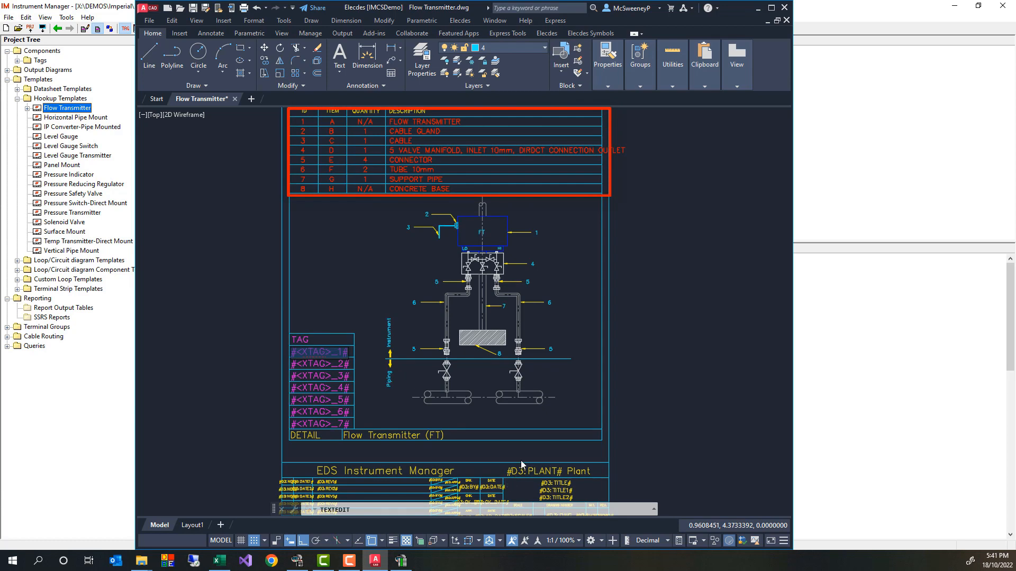
click(785, 8)
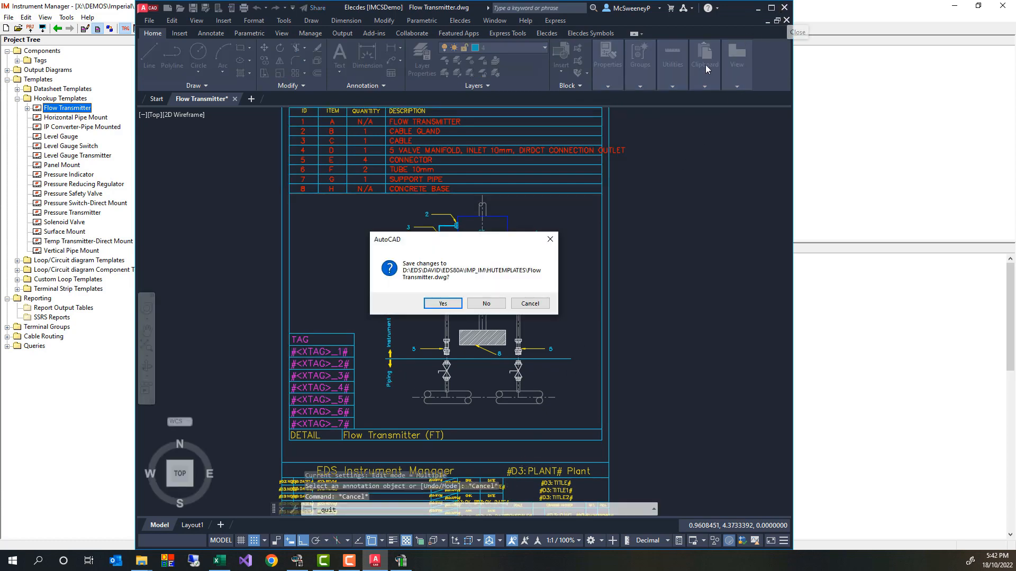
click(496, 306)
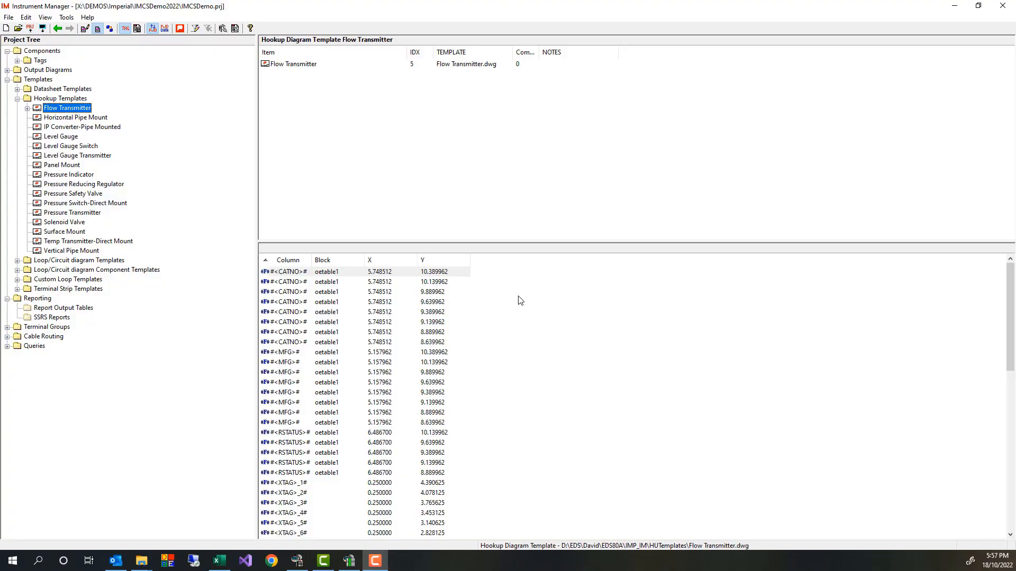
- Collapse the Hookup Templates folder and list the hookup diagrams in the Hookups folder under Output Diagrams, enlarging the list area
click(18, 99)
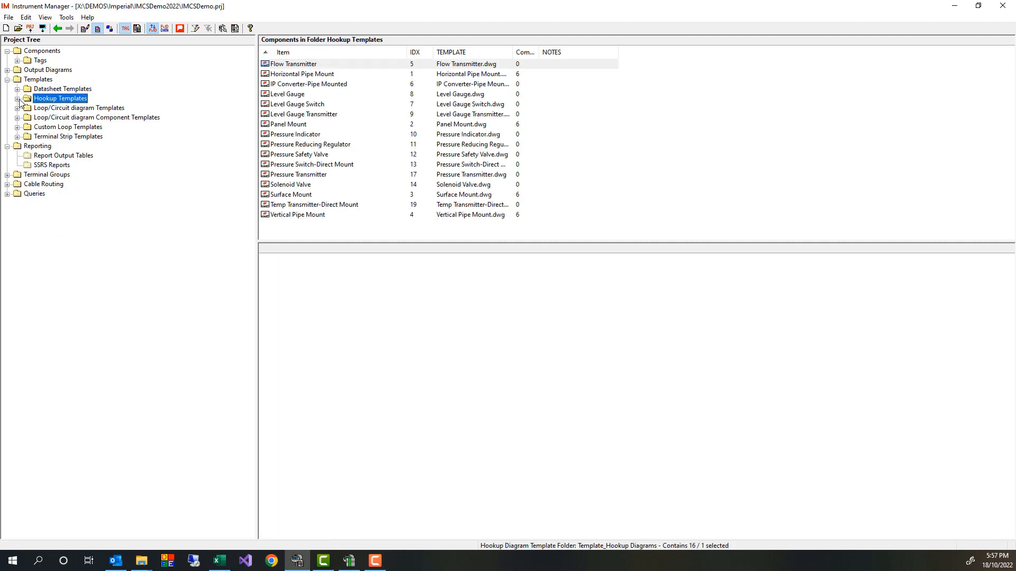
click(8, 70)
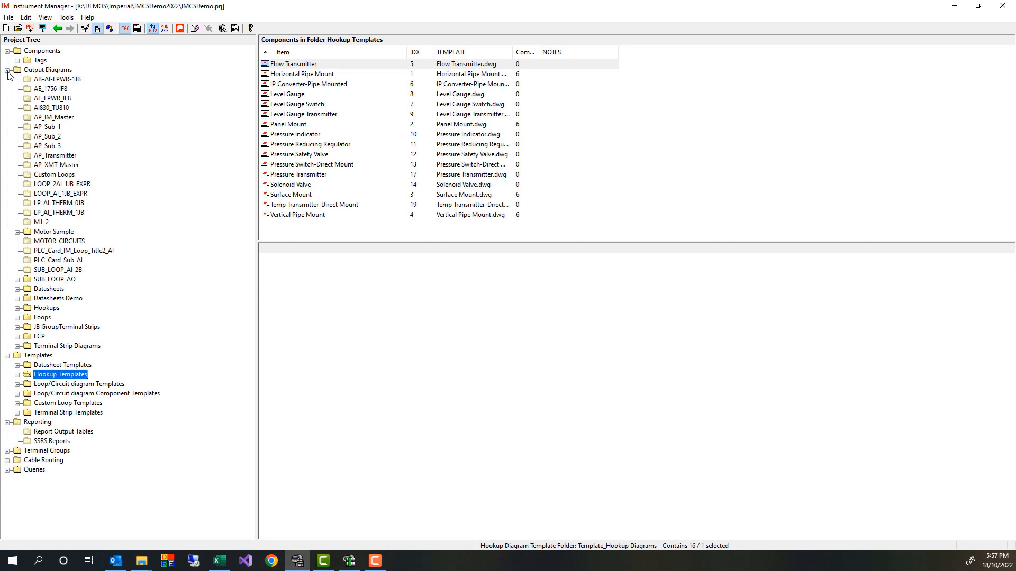
click(17, 308)
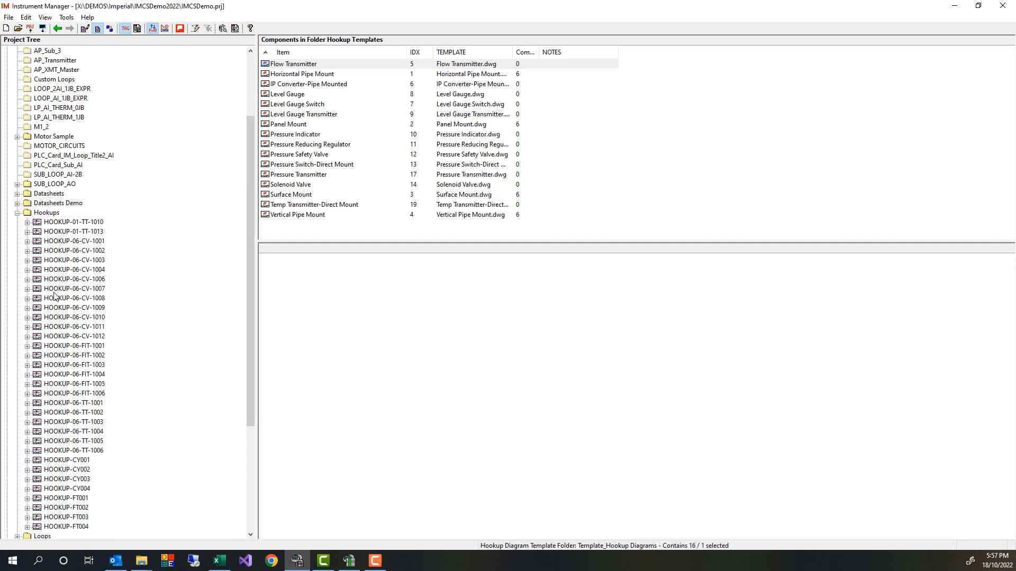
drag(251, 313, 247, 355)
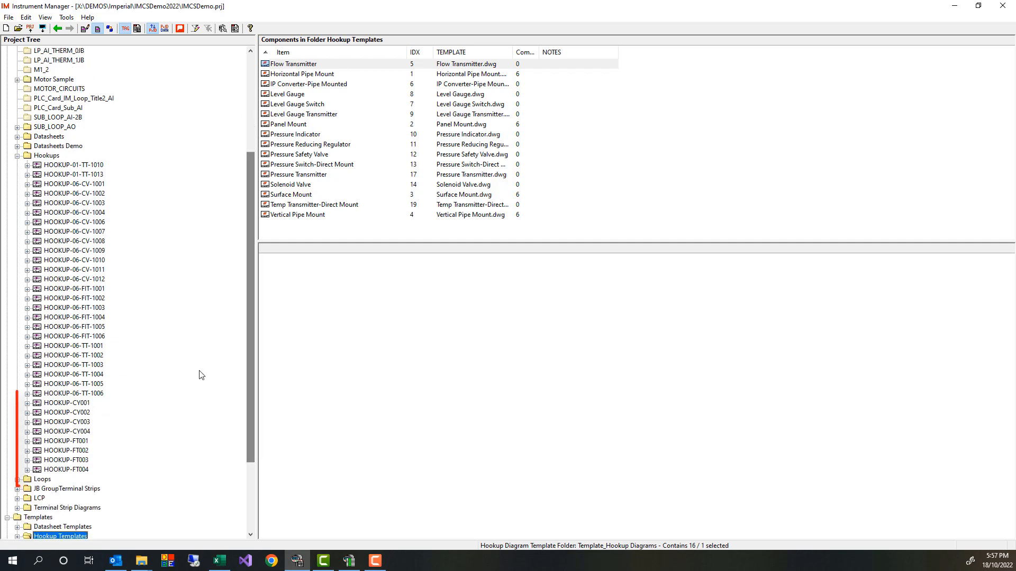
click(53, 156)
drag(280, 241, 280, 411)
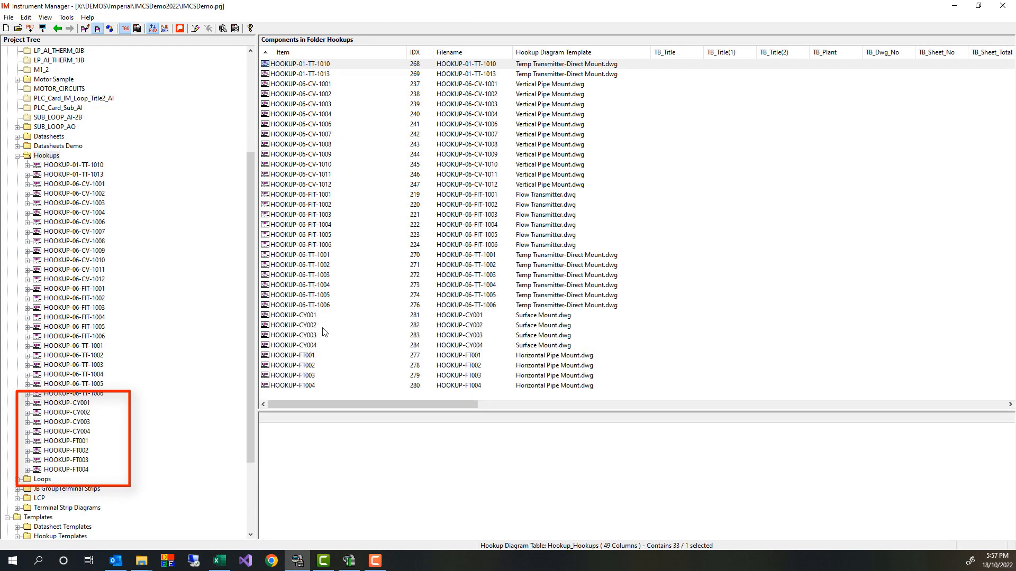
- Generate the hookup diagrams HOOKUP-CY001 to HOOKUP-CY004 and HOOKUP-FT001 to HOOKUP-FT004
click(315, 316)
shift+click(310, 387)
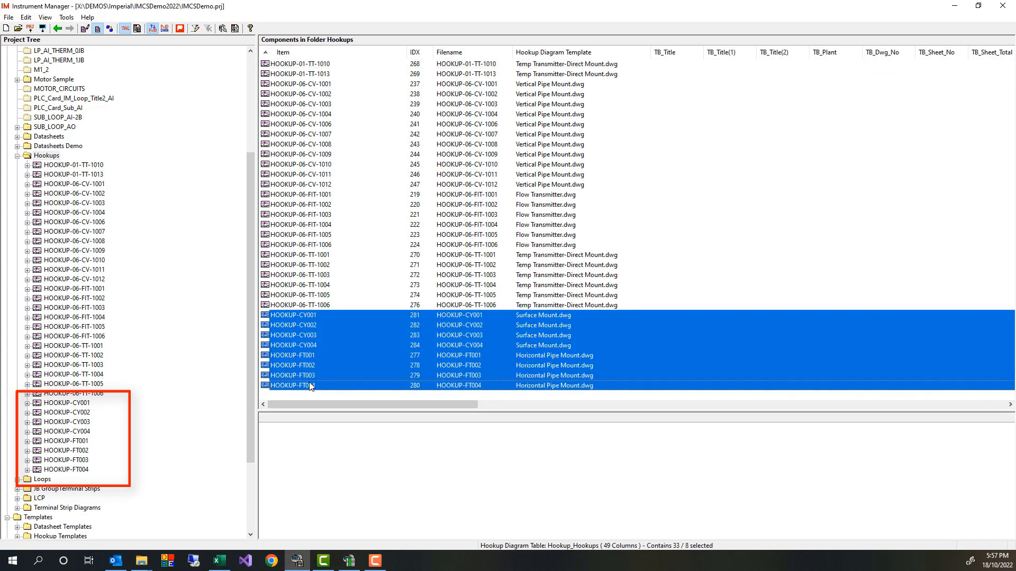
right_click(327, 352)
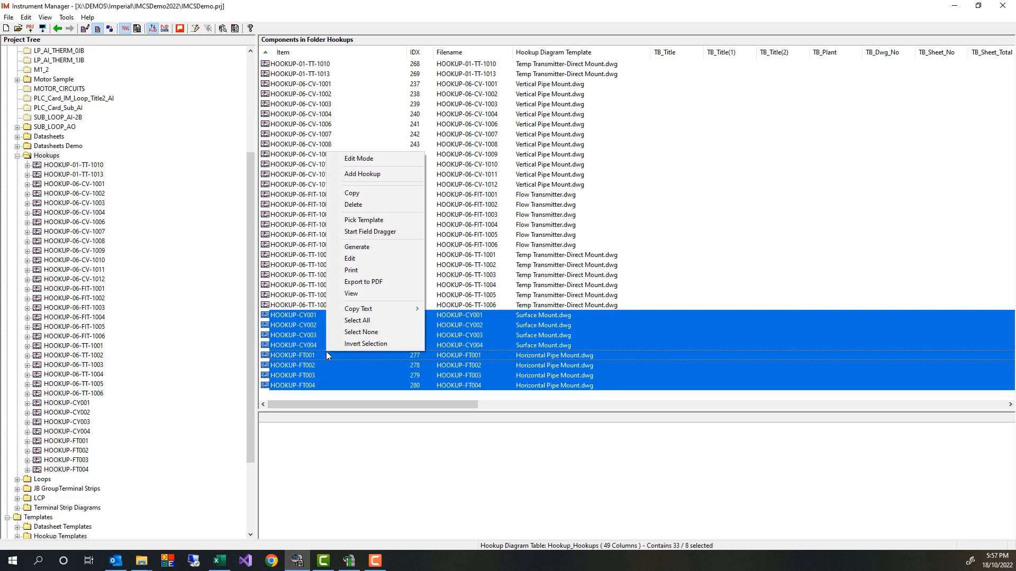
click(367, 249)
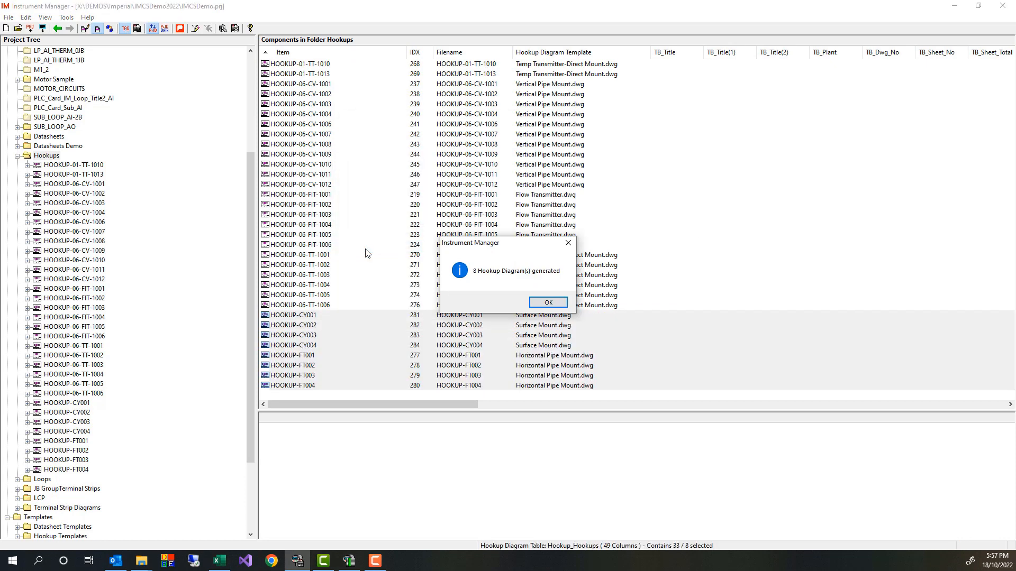
click(548, 303)
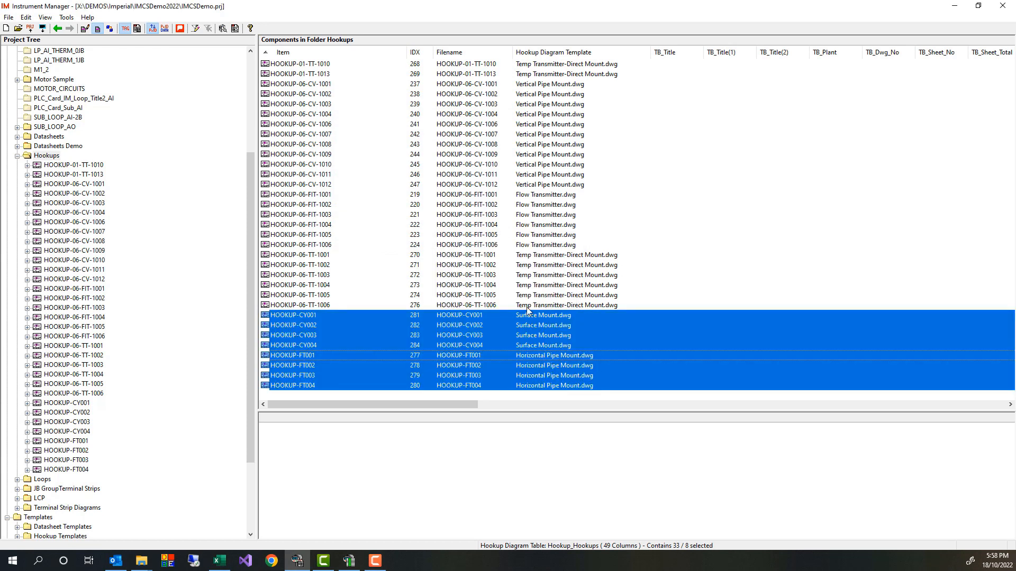
- View the generated HOOKUP-FT001 drawing and close it
click(308, 355)
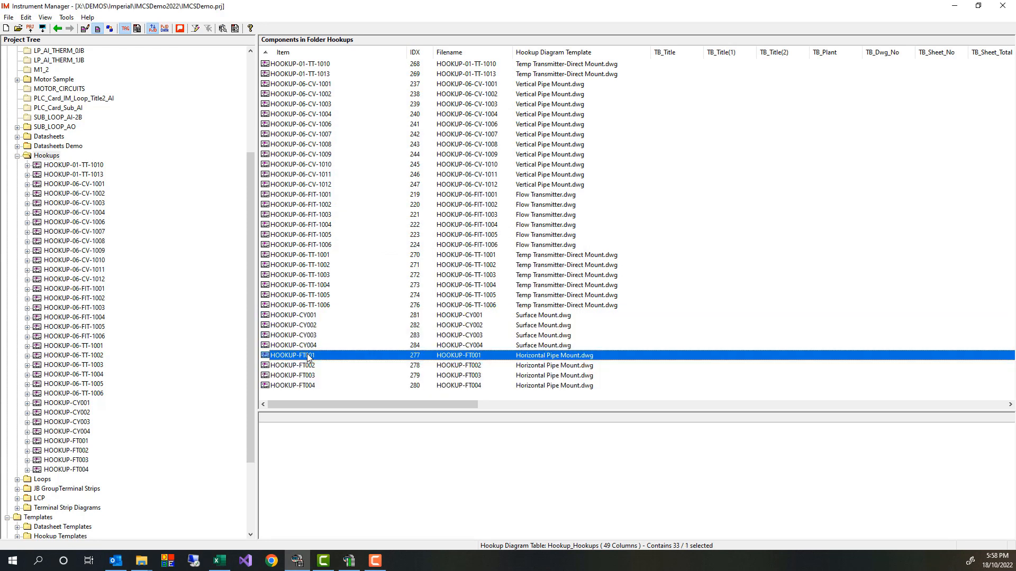
right_click(309, 357)
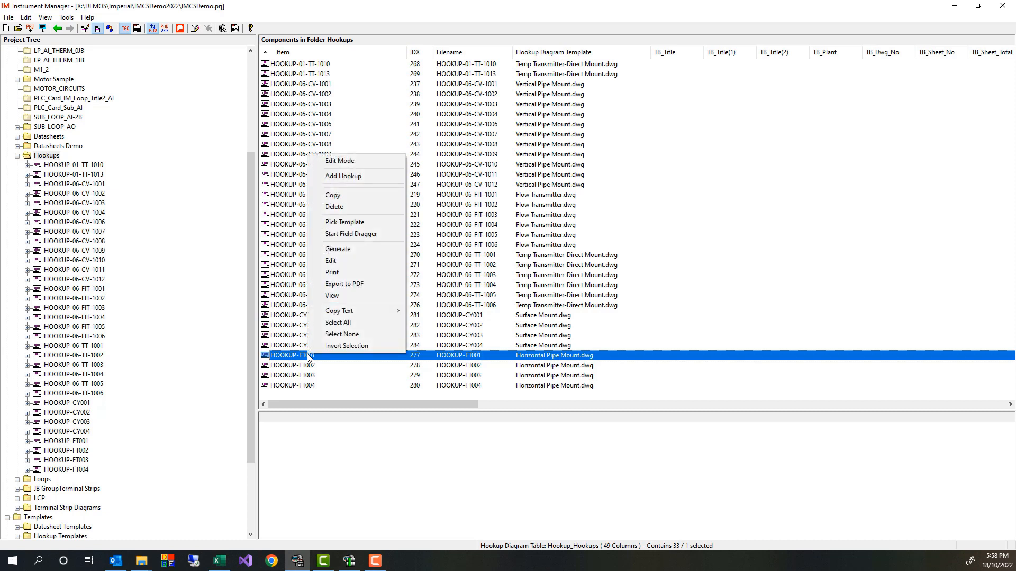
click(343, 299)
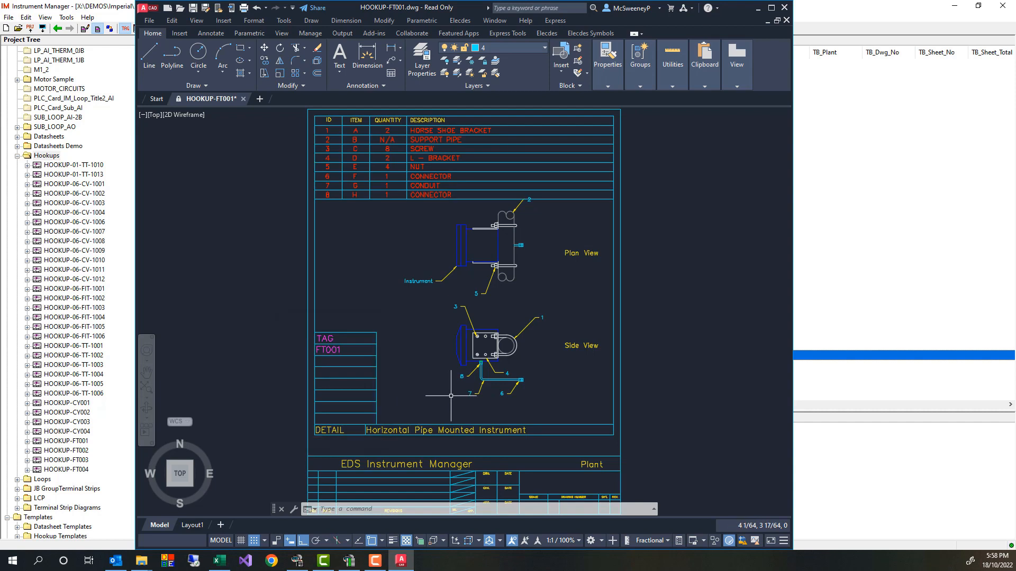
click(784, 7)
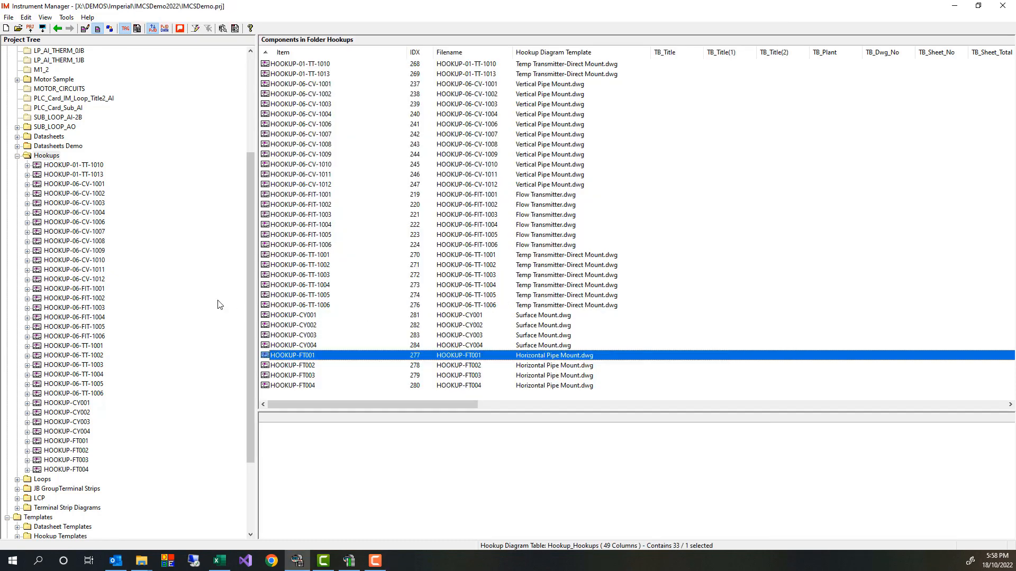
- Collapse the Hookups, Output Diagrams and Templates folders in the project tree
click(17, 156)
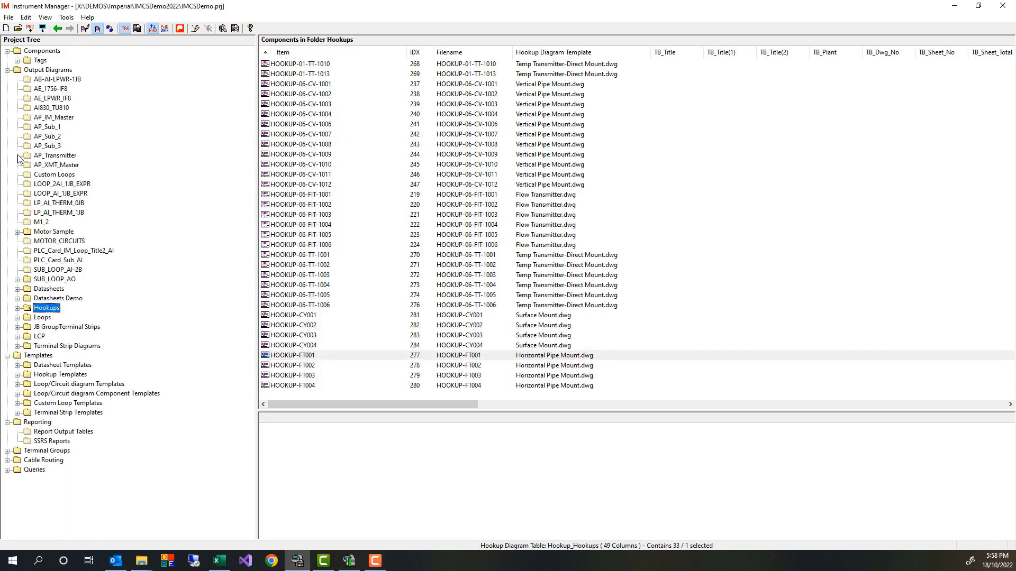
click(7, 70)
click(7, 80)
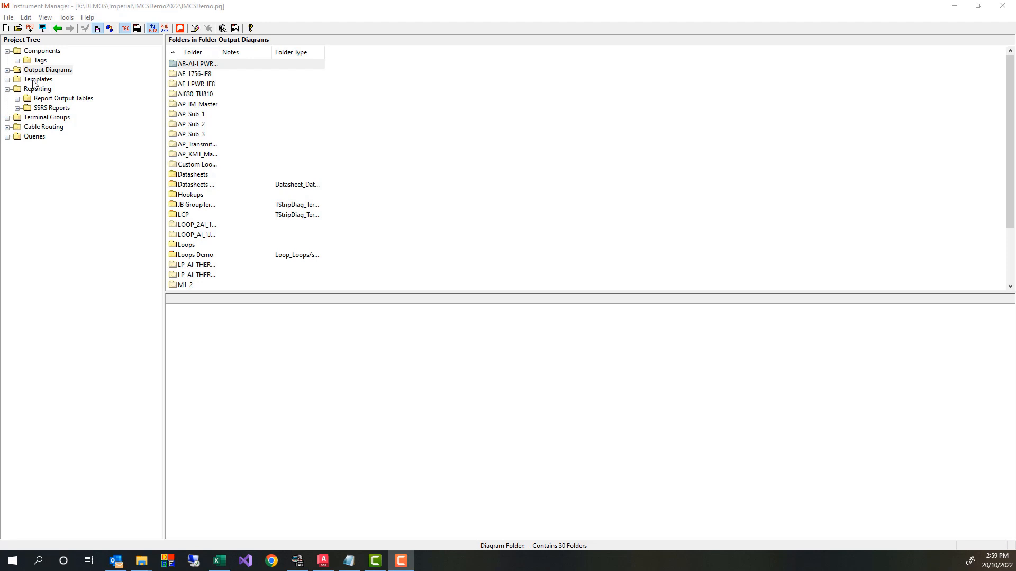
- Switch to the connection view and show the wiring of instrument FT001 from the Annubar_Flow_Meters folder
click(110, 29)
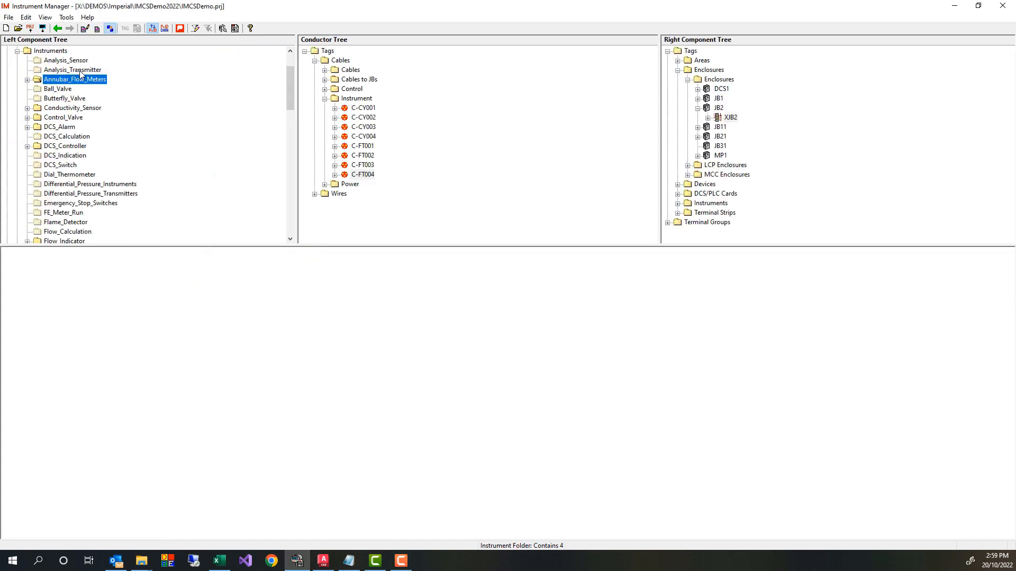
click(28, 80)
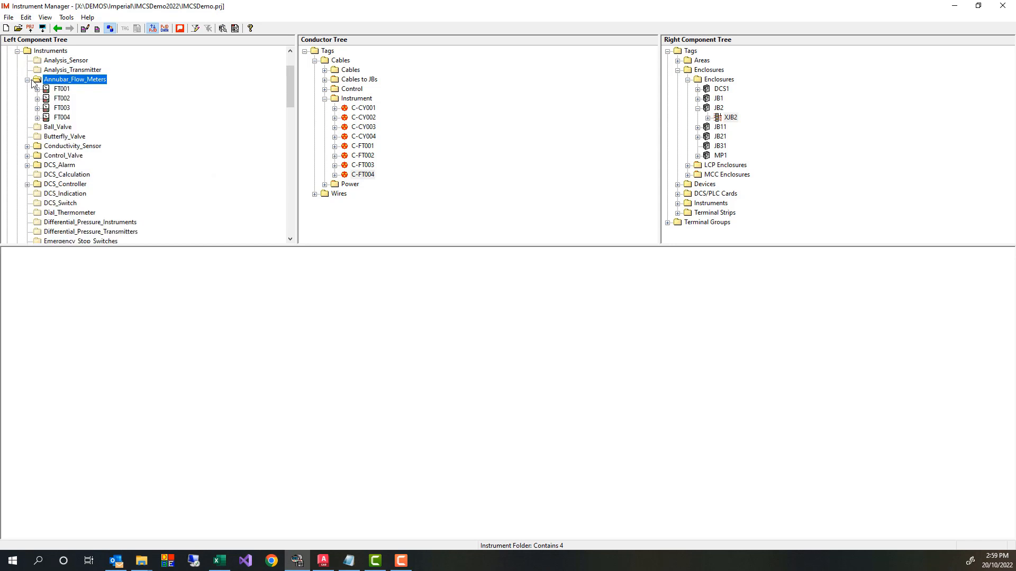
click(61, 89)
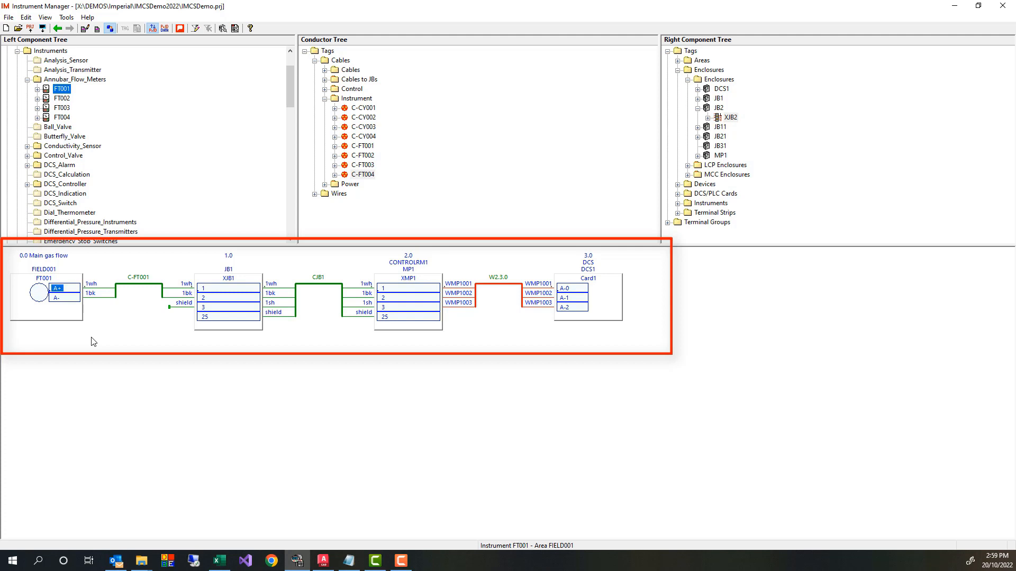
- Return to the list view and list the loop diagrams in the Loops folder under Output Diagrams
click(98, 33)
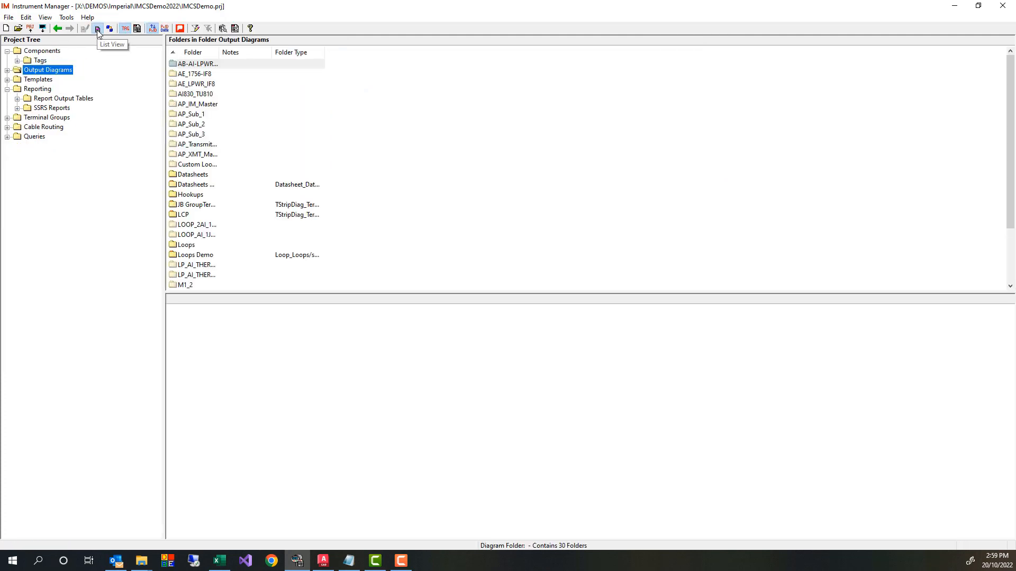
click(7, 70)
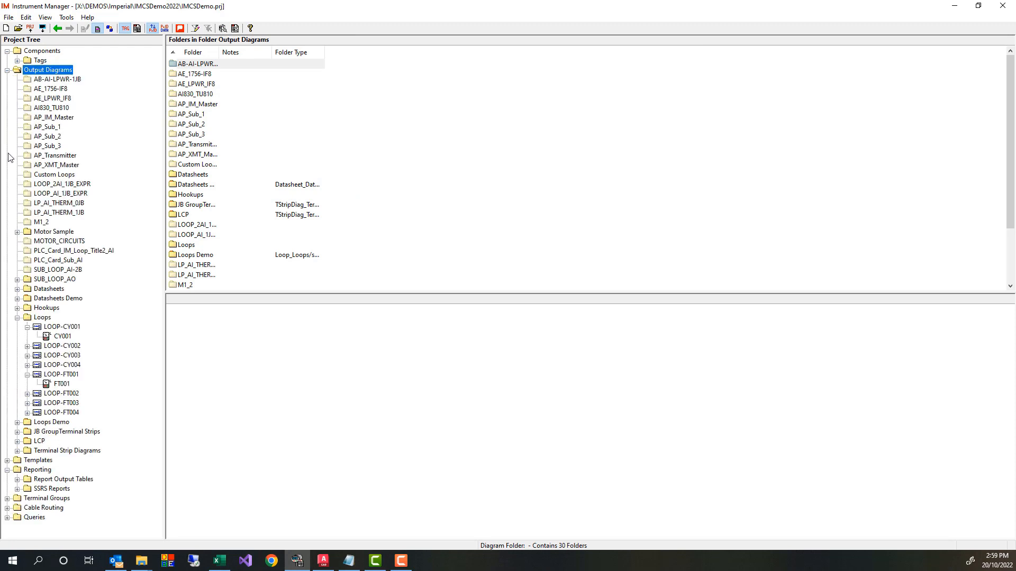
click(43, 318)
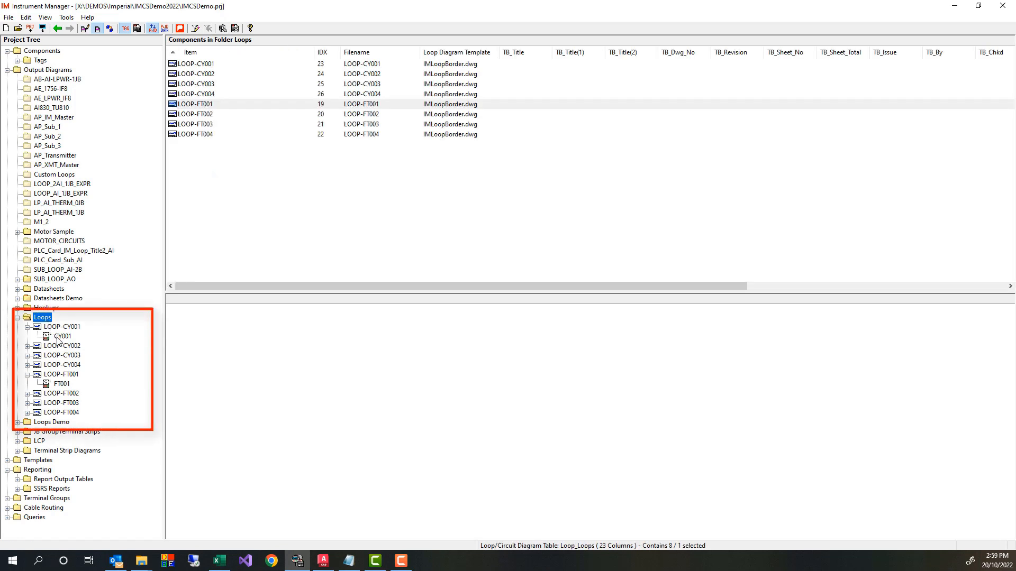
- Check the component and available commands of loop diagram LOOP-FT001, and return to the Loops folder's diagram list
click(61, 375)
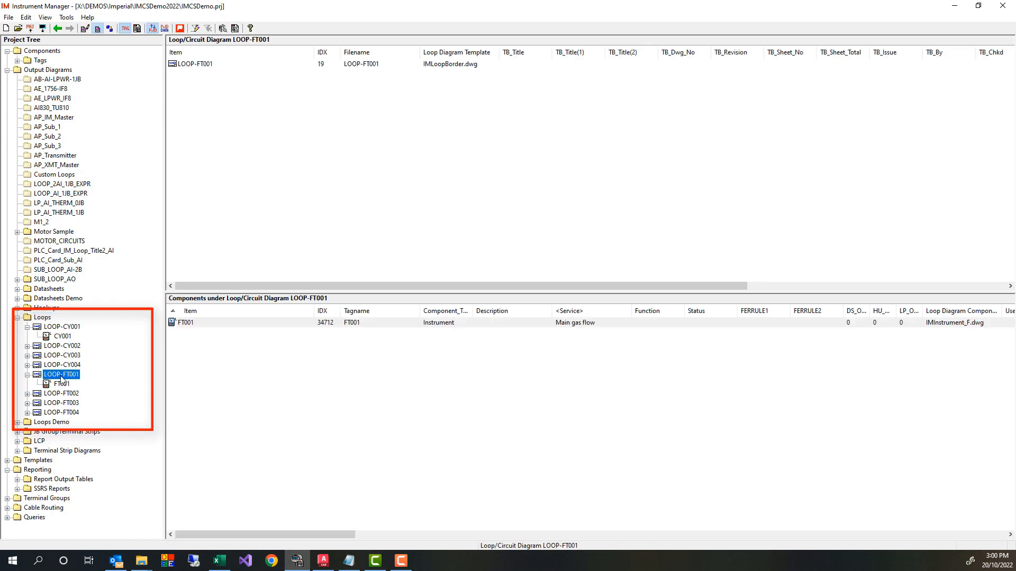
right_click(62, 379)
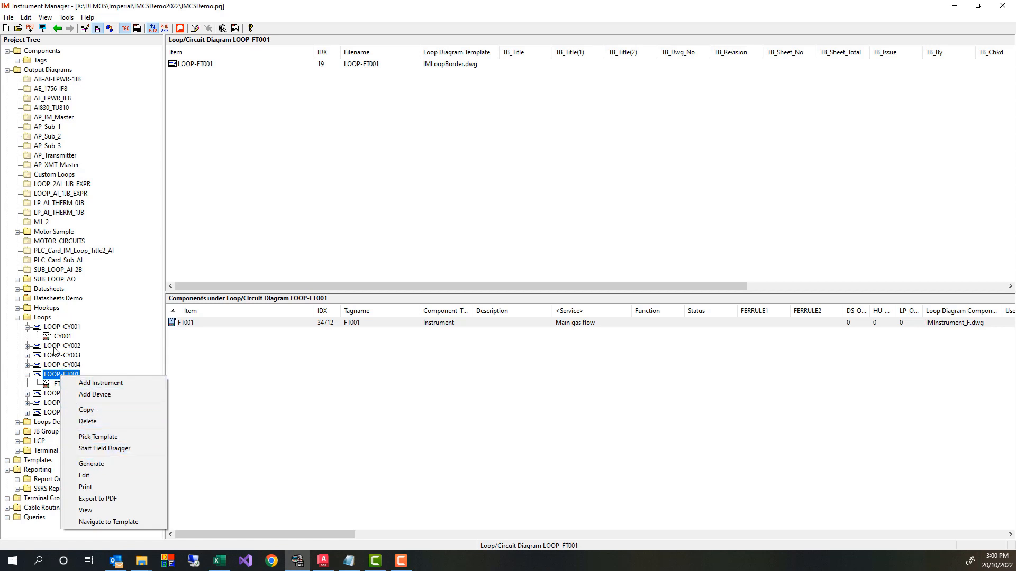
click(42, 319)
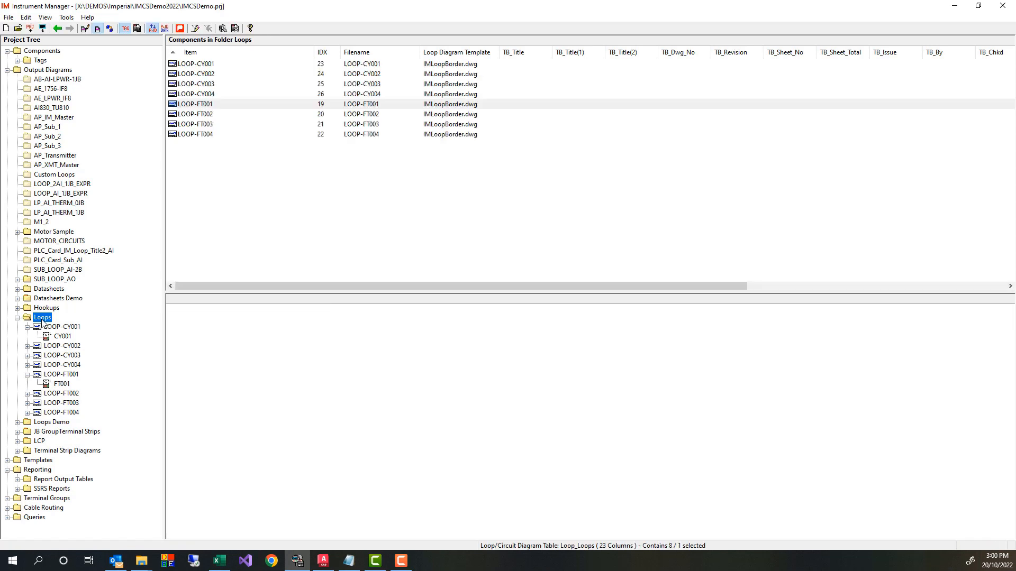
- Generate the loop diagrams LOOP-CY001 to LOOP-CY004 and LOOP-FT001 to LOOP-FT004
click(213, 64)
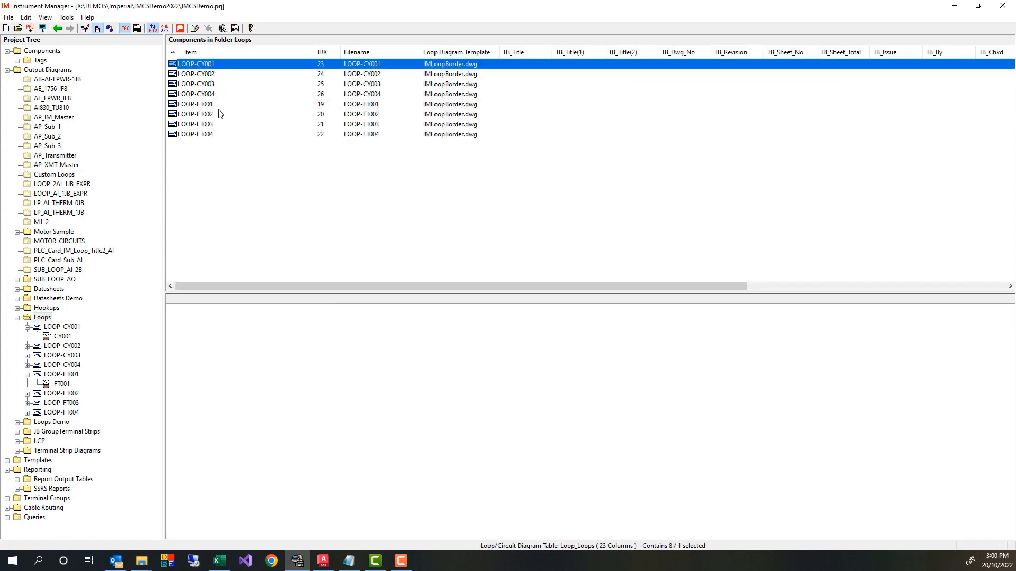
shift+click(214, 135)
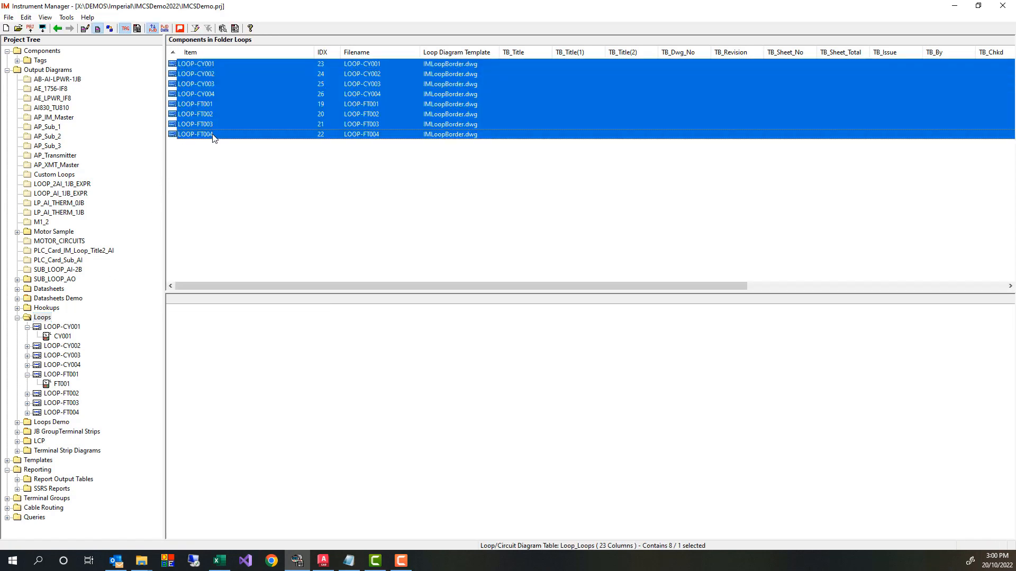
right_click(259, 87)
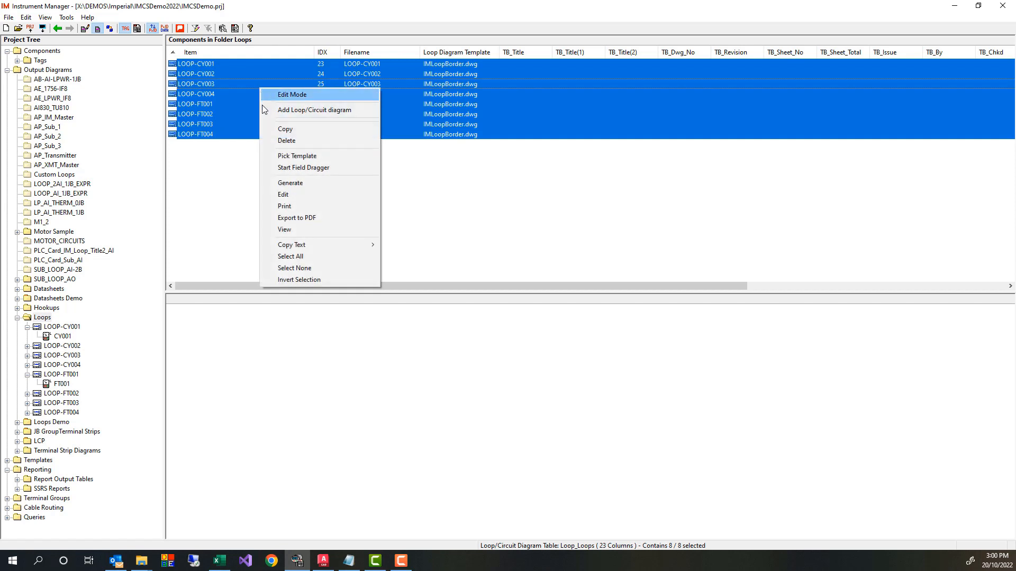
click(291, 183)
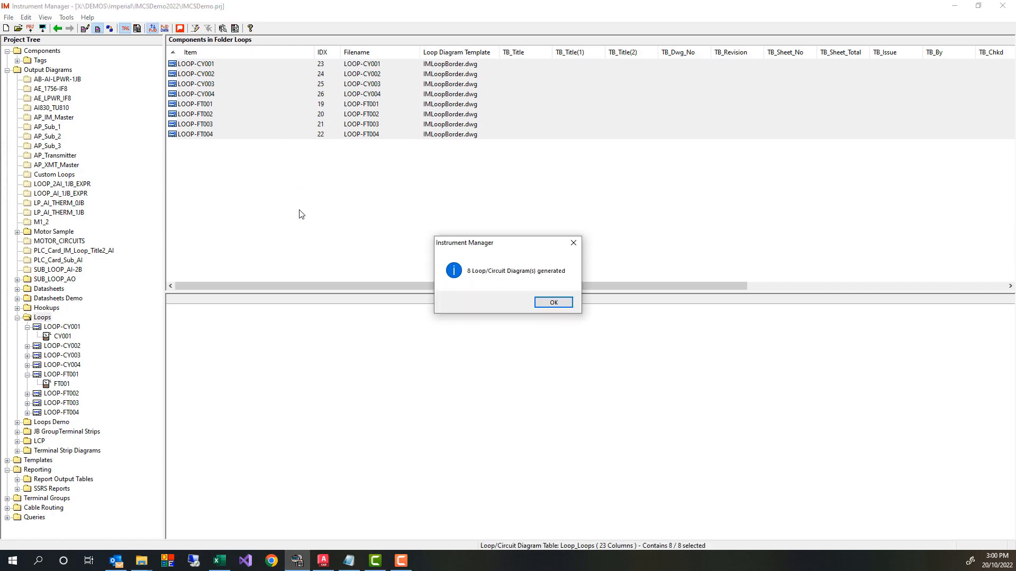
click(553, 303)
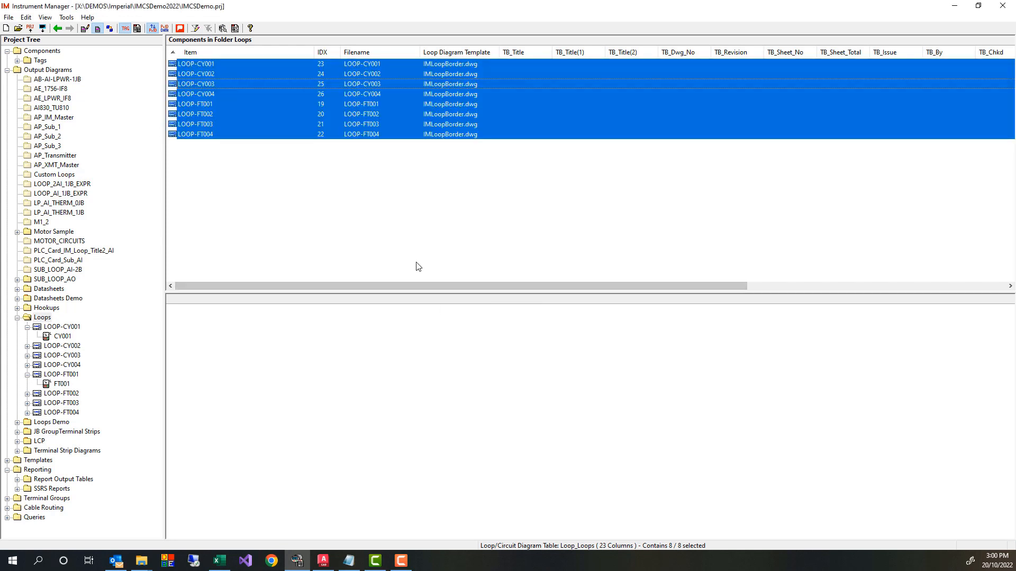
- Open the generated loop diagram LOOP-FT001 as a drawing for viewing
click(72, 375)
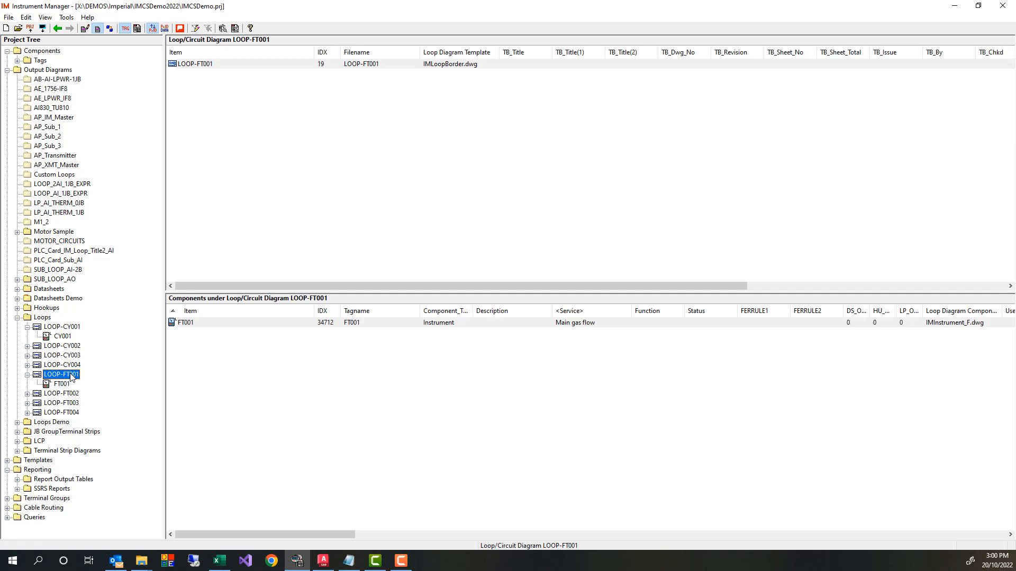
right_click(71, 375)
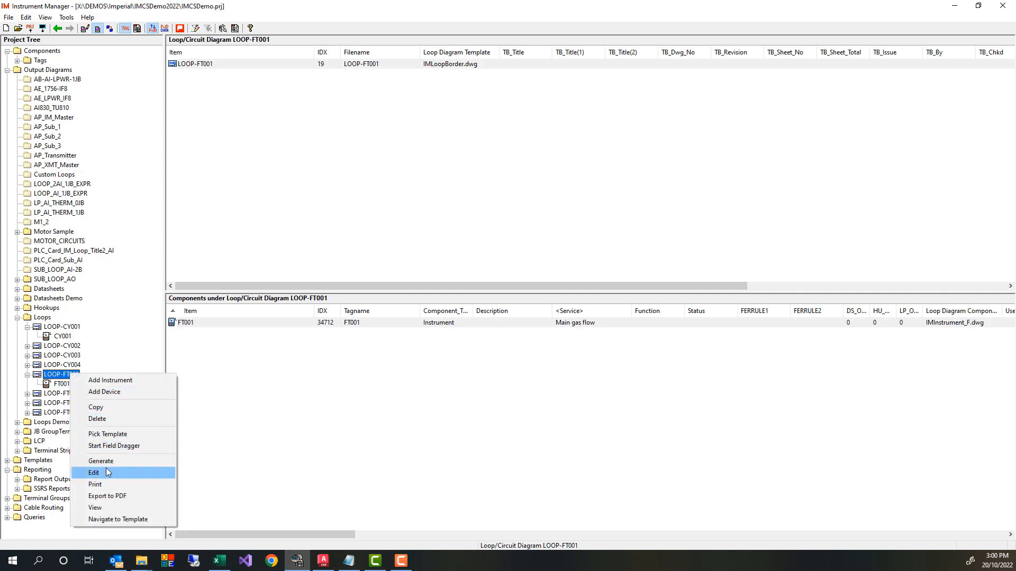
click(119, 508)
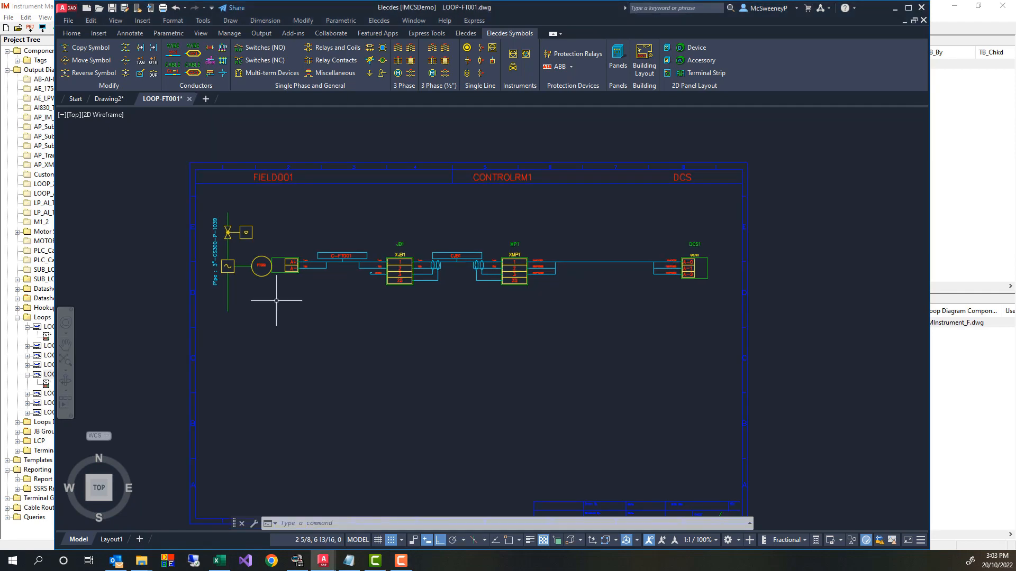
- Examine the LOOP-FT001 drawing from instrument FT001 through JB1 and MP1 to DCS1 Card1, and return to the full drawing extents
scroll(252, 258, up, 4)
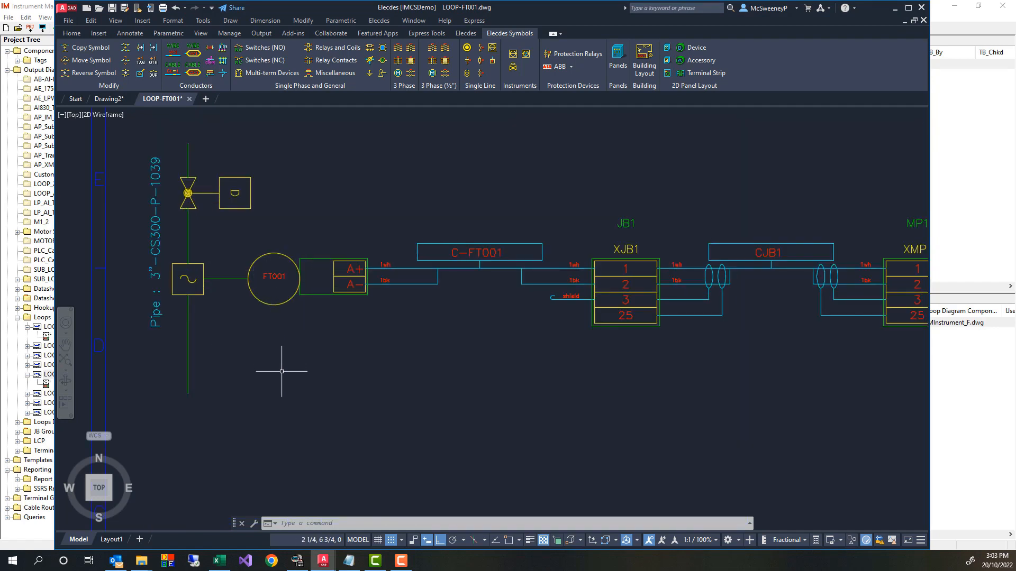
text(p)
key(Return)
drag(773, 365, 309, 364)
drag(778, 369, 651, 363)
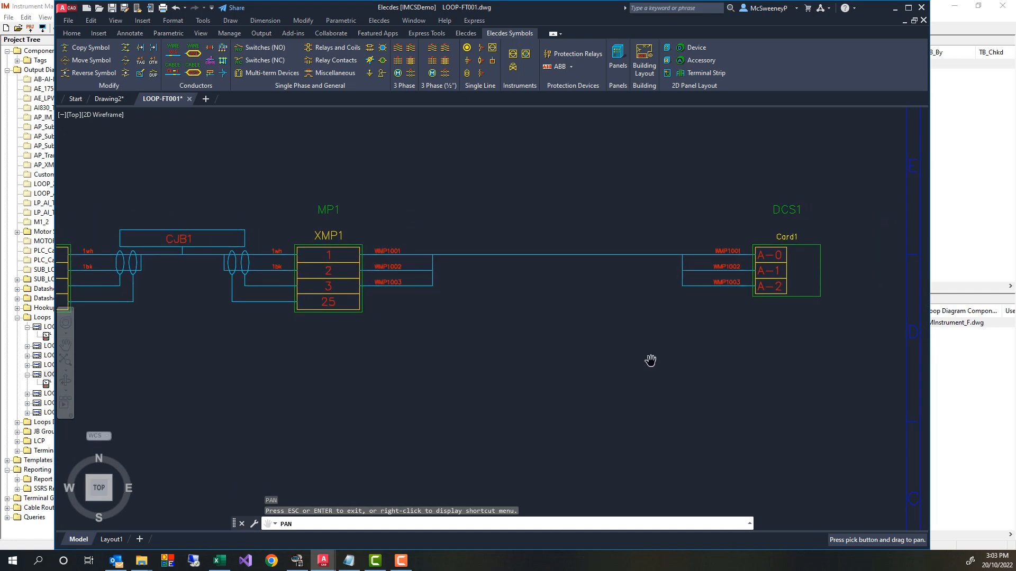
key(Escape)
text(z)
key(Return)
text(e)
key(Return)
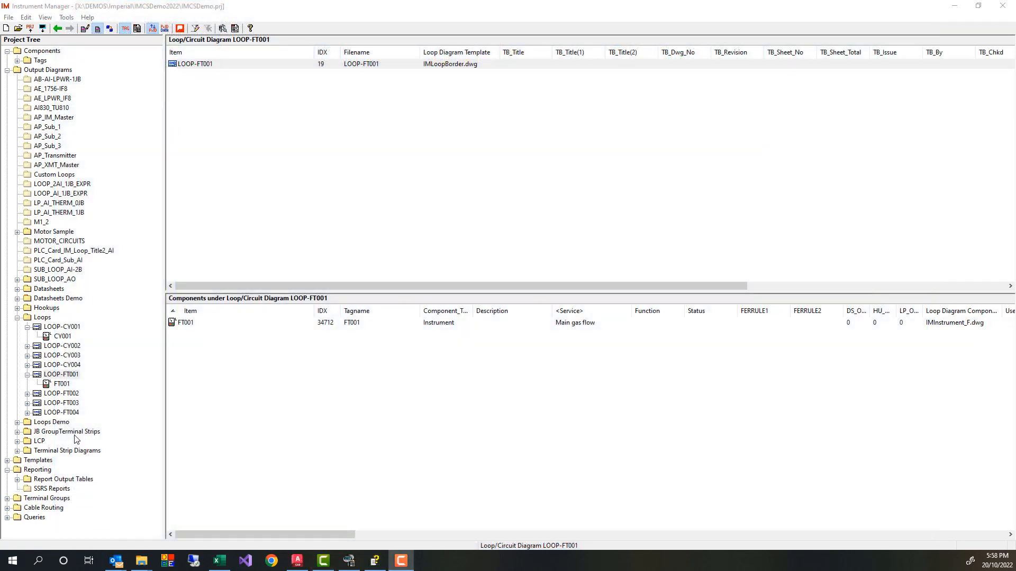
- Move instruments CY001 and CY002 from their own loop diagrams into loop diagram LOOP-FT001
click(28, 346)
drag(53, 336, 54, 382)
drag(59, 346, 61, 374)
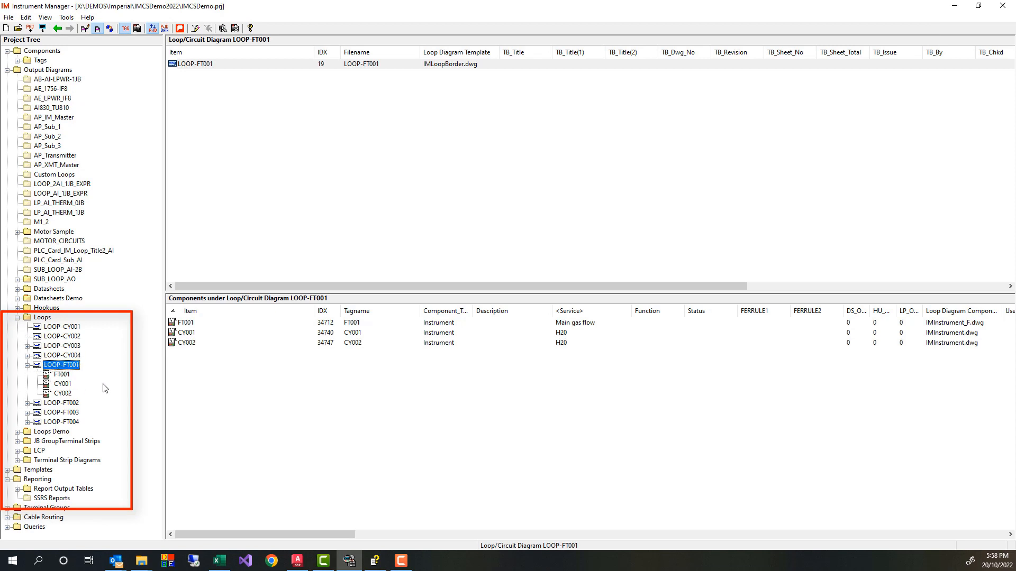
- Generate loop diagram LOOP-FT001 with its three instruments and open it as a drawing for viewing
right_click(71, 366)
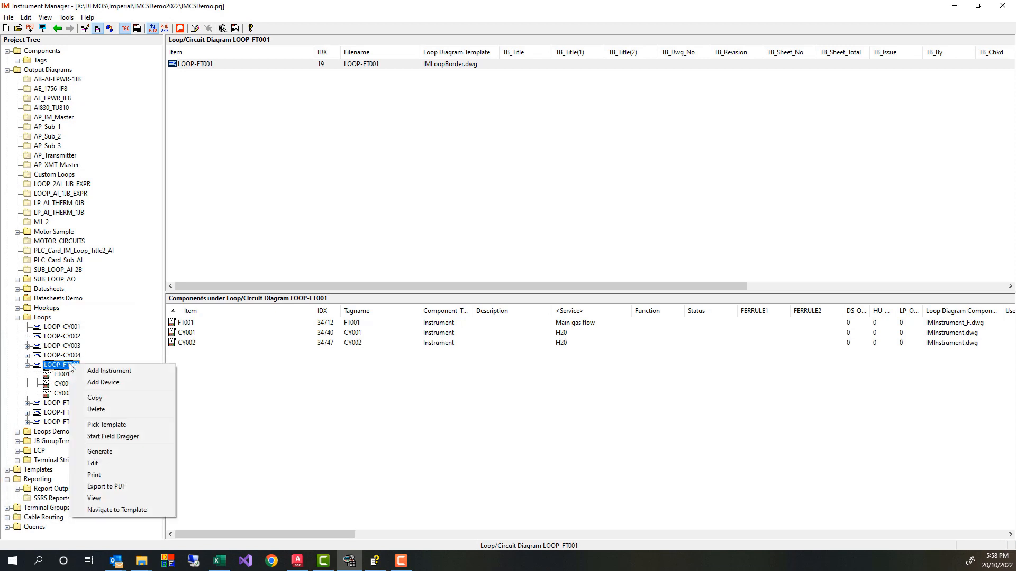
click(100, 453)
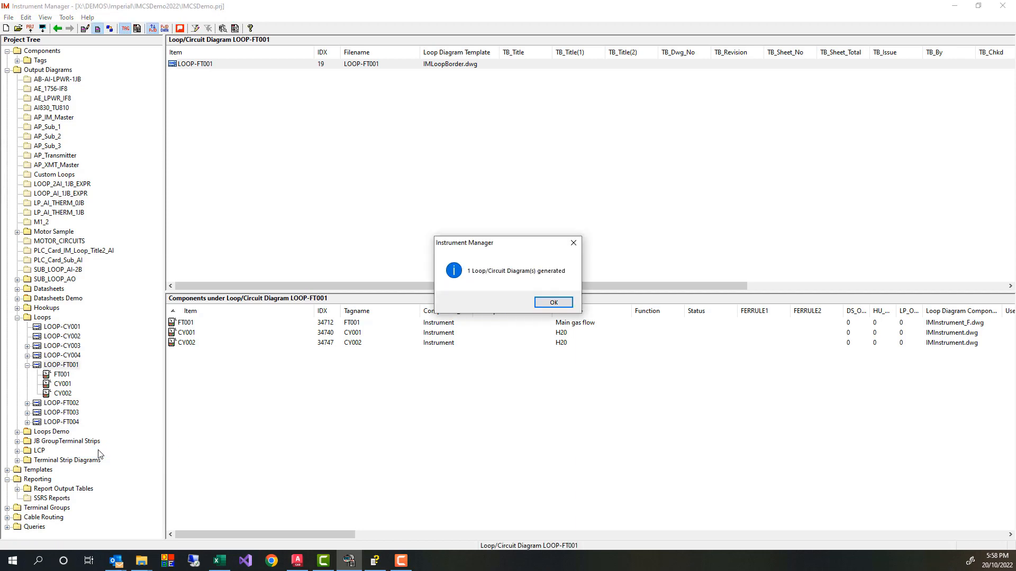
key(Return)
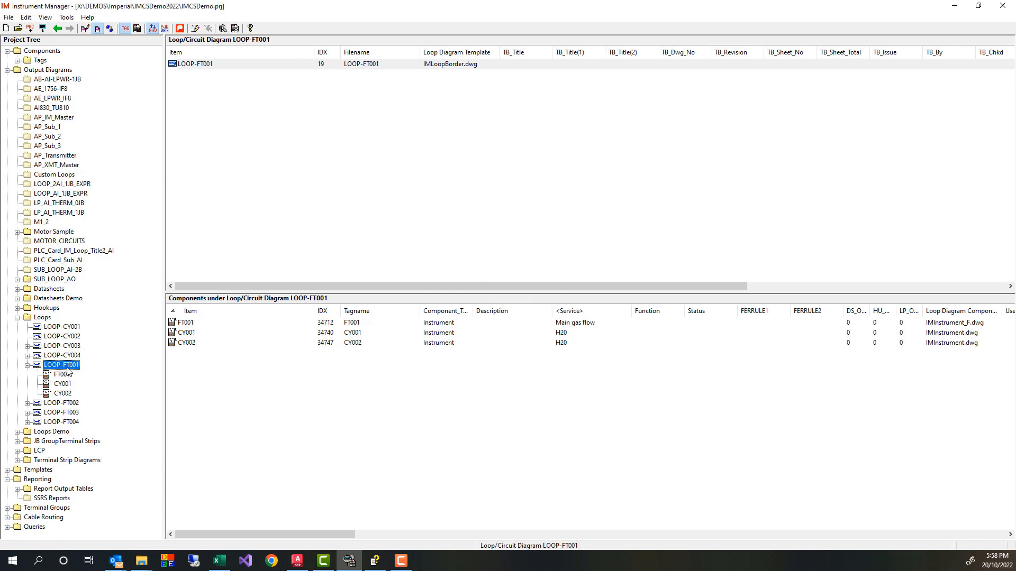
right_click(68, 368)
click(89, 441)
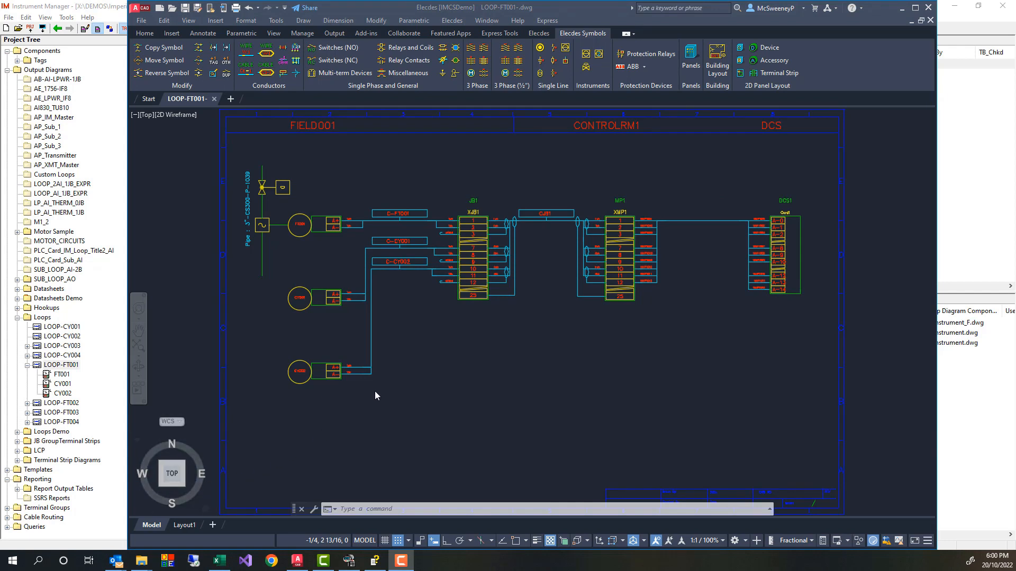
- Examine the LOOP-FT001 wiring from FT001, CY001 and CY002 through JB1 and MP1 to DCS1 Card1, and return to the drawing extents
scroll(346, 275, up, 2)
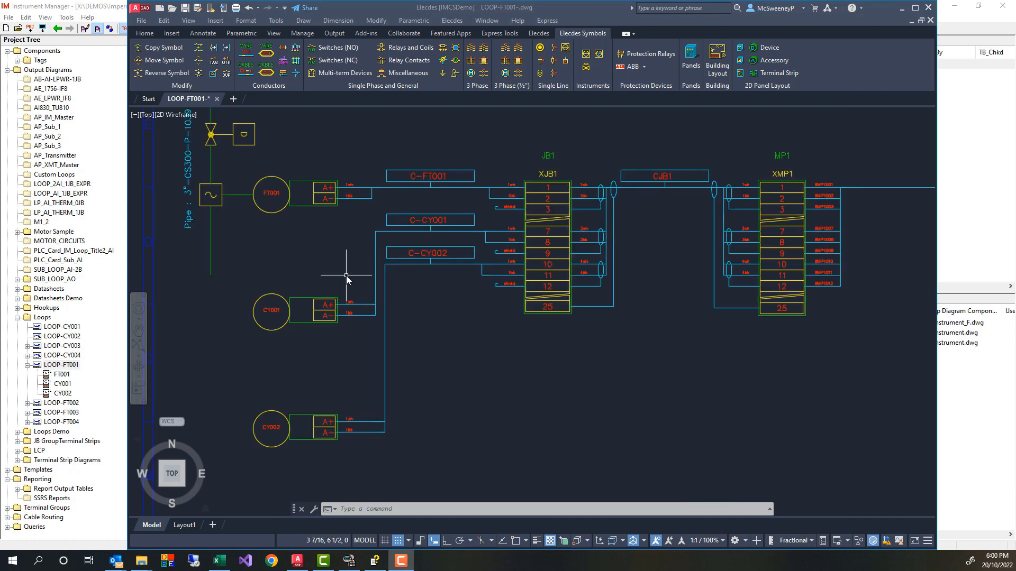
scroll(346, 275, up, 2)
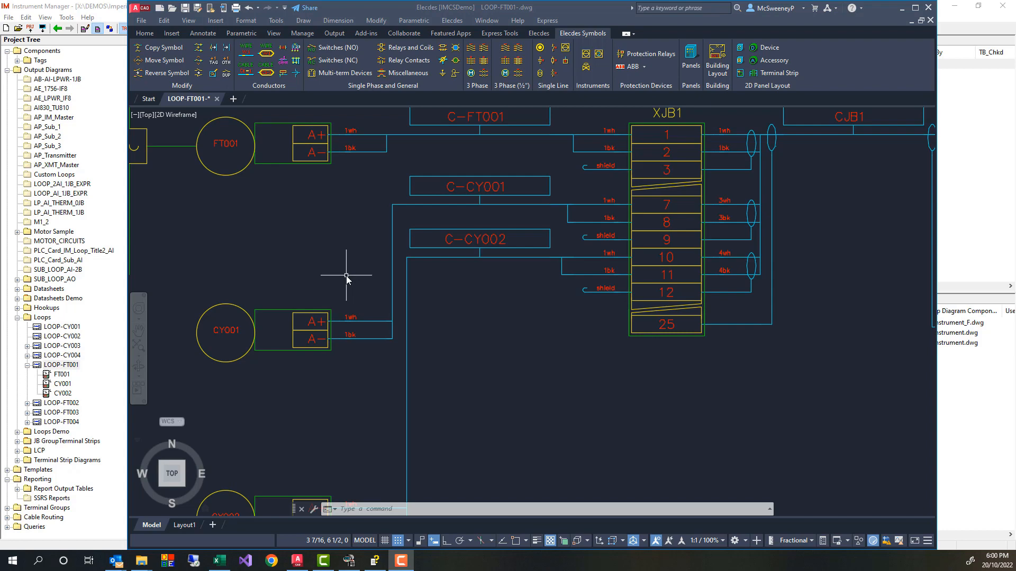
right_click(346, 275)
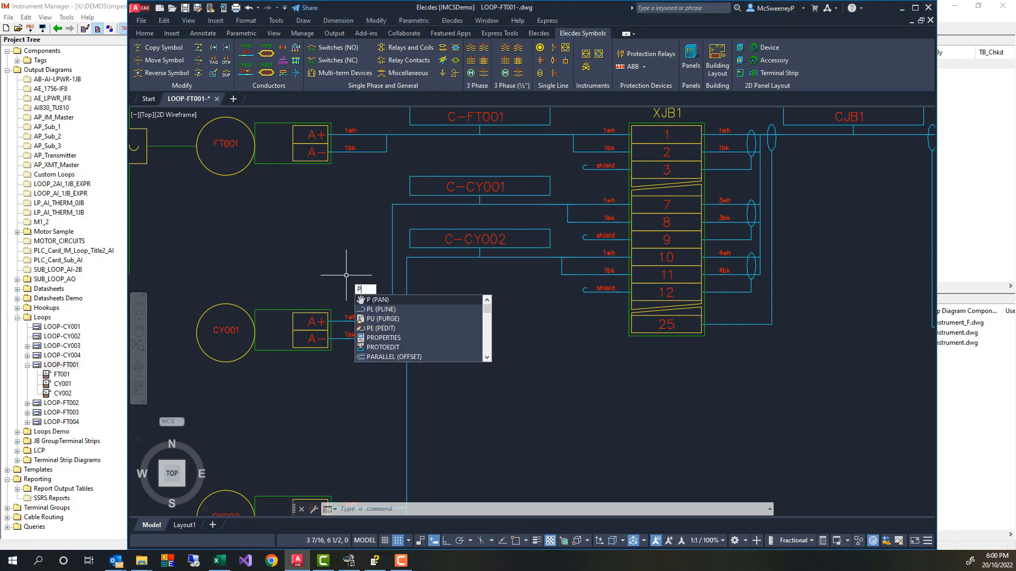
click(371, 318)
mouse_move(347, 276)
mouse_down()
mouse_move(410, 296)
mouse_move(427, 281)
mouse_move(254, 295)
mouse_up()
mouse_move(793, 280)
mouse_down()
mouse_move(617, 285)
mouse_move(536, 304)
mouse_up()
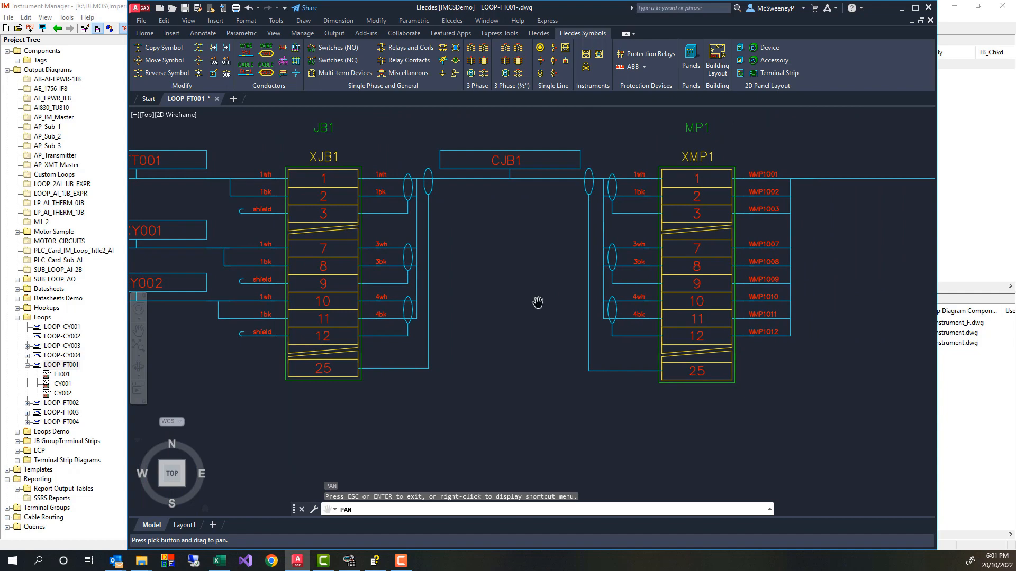
drag(797, 303, 484, 311)
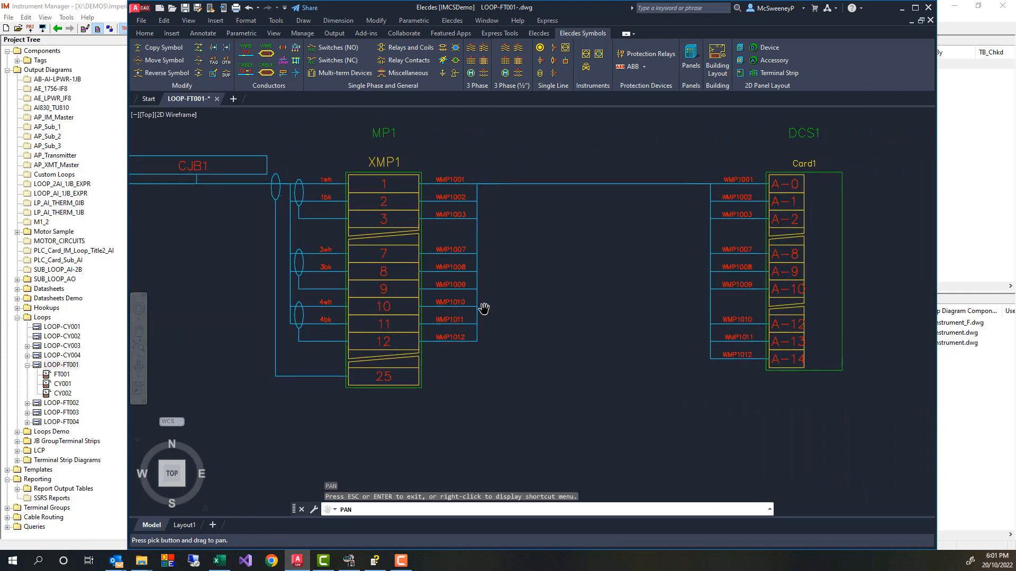
key(Escape)
text(z)
key(Return)
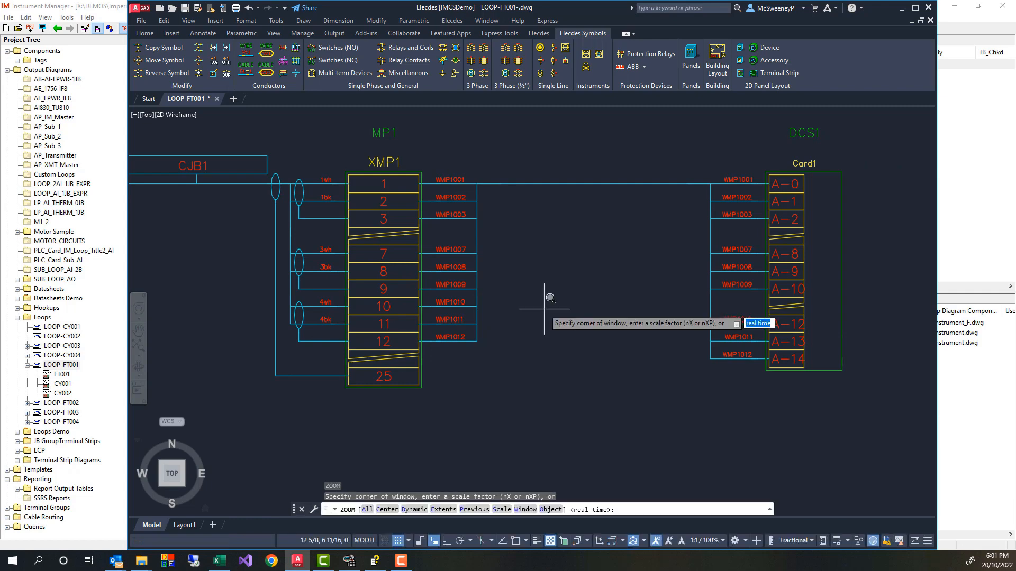
text(e)
key(Return)
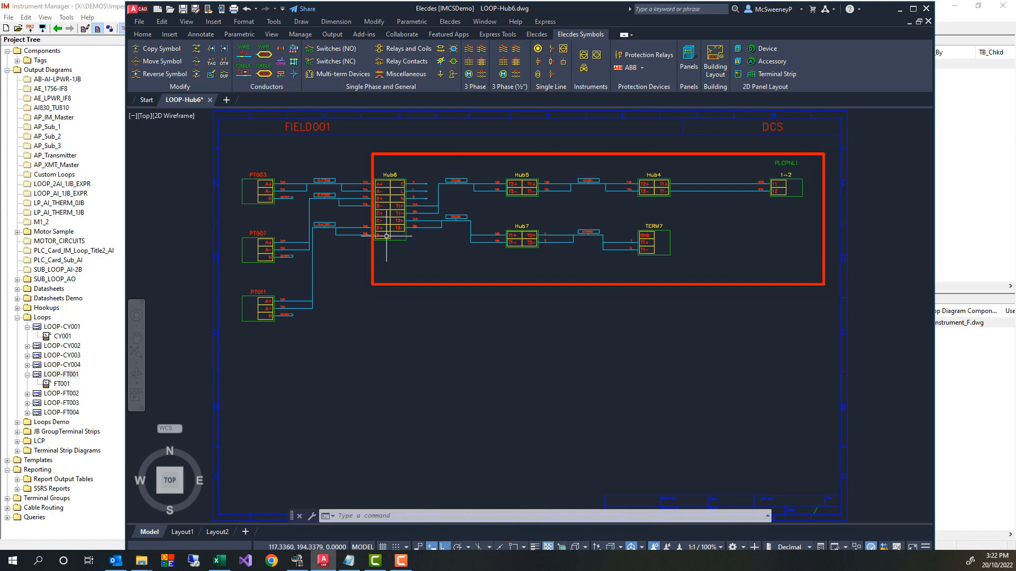
- Examine the connections between Hub6, Hub5 and Hub7 in the LOOP-Hub6 drawing
scroll(373, 185, up, 4)
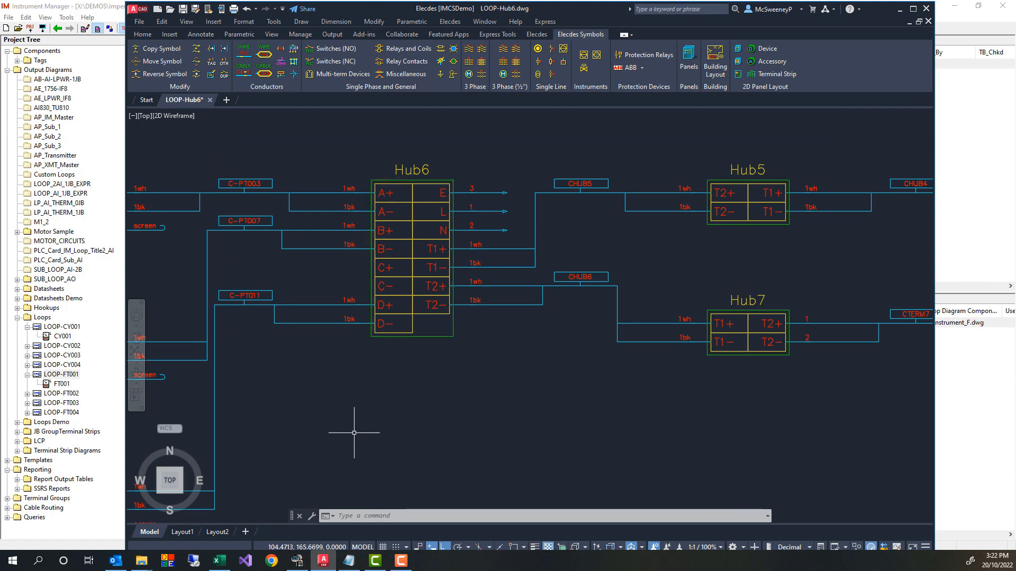
scroll(532, 379, down, 2)
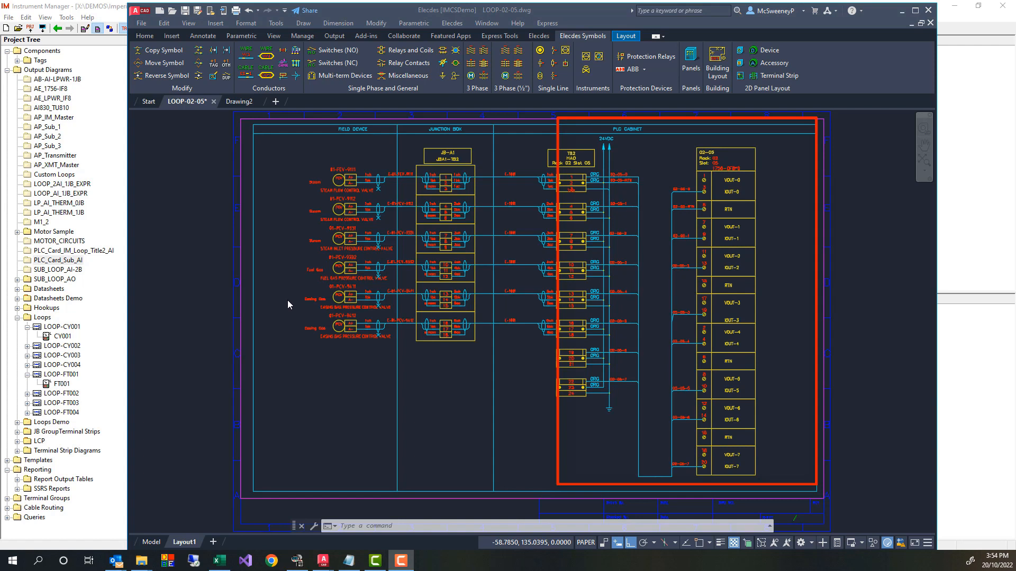
- Examine the field device wiring through junction box JB-A1 to TB2 in the LOOP-02-05 drawing, and return to the drawing extents
click(290, 335)
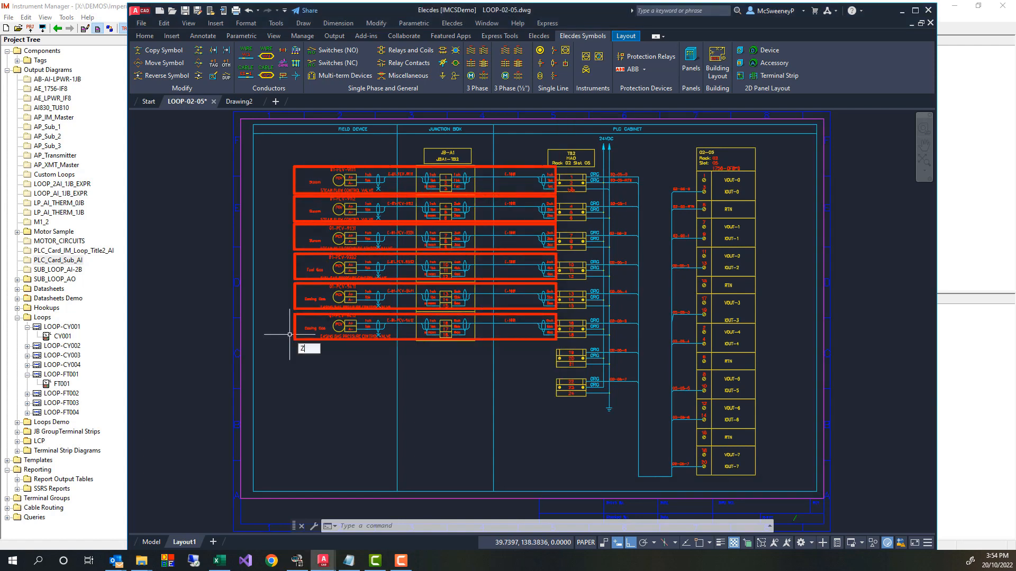
text(z)
key(Return)
text(w)
key(Return)
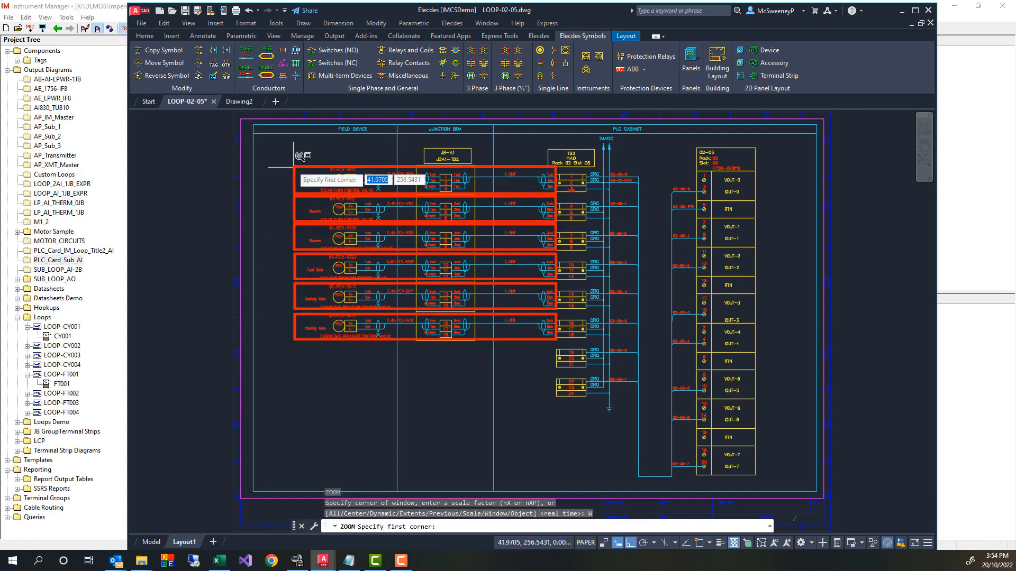
click(289, 147)
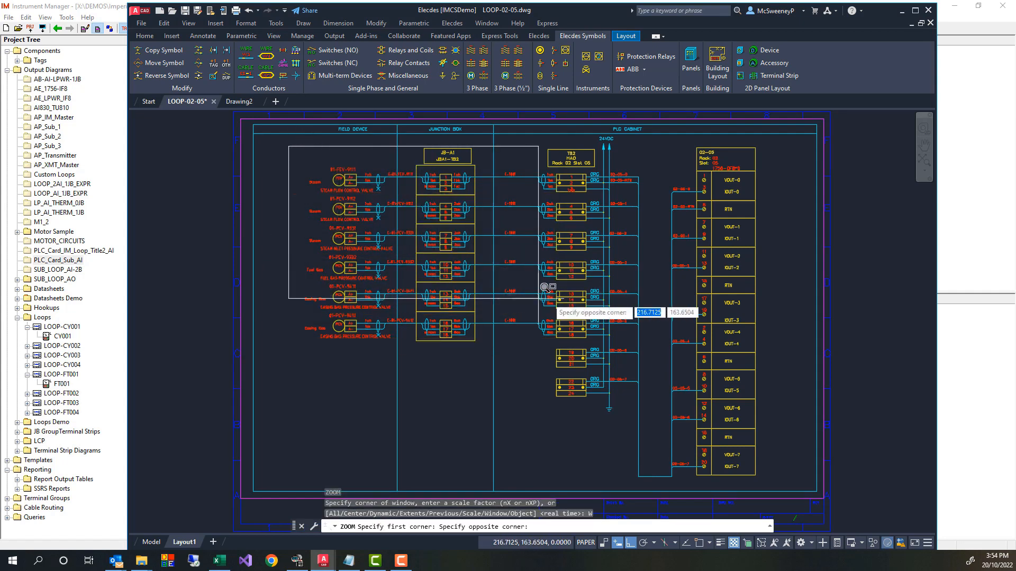
click(627, 301)
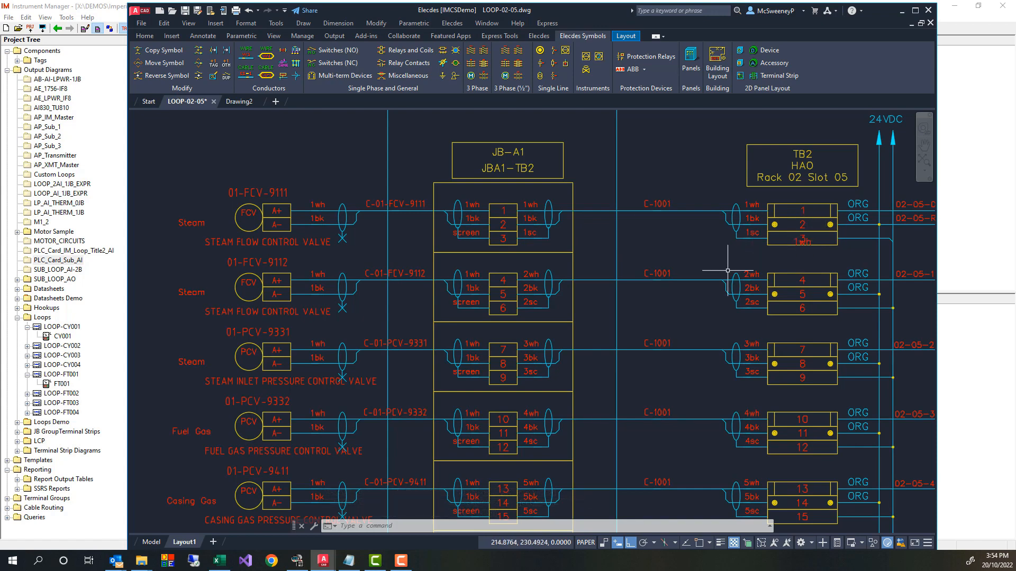
text(z)
key(Return)
text(e)
key(Return)
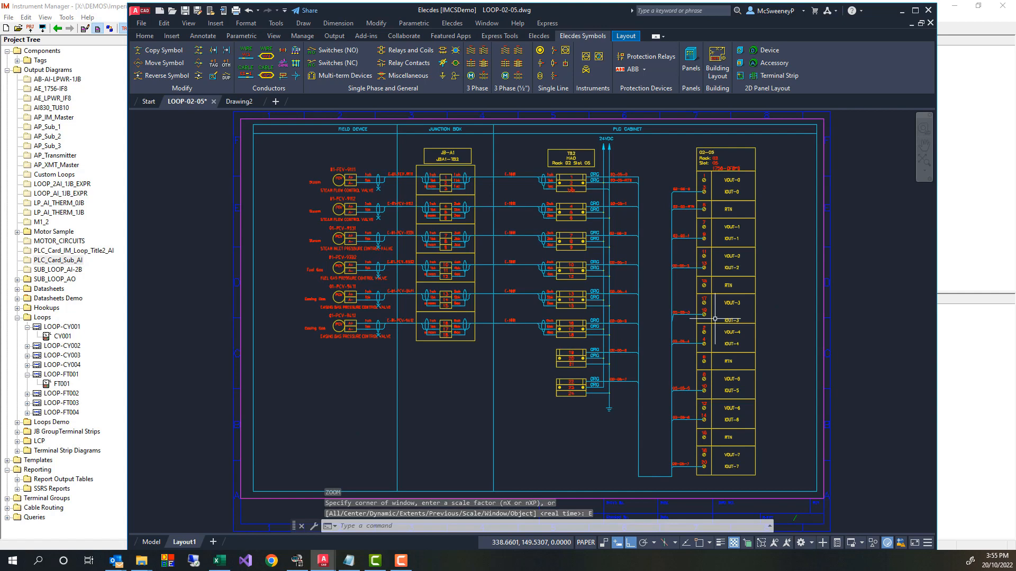
- Examine the PLC card 02-05 connections in the PLC cabinet area of LOOP-02-05, and return to the drawing extents
key(Return)
text(w)
key(Return)
click(636, 140)
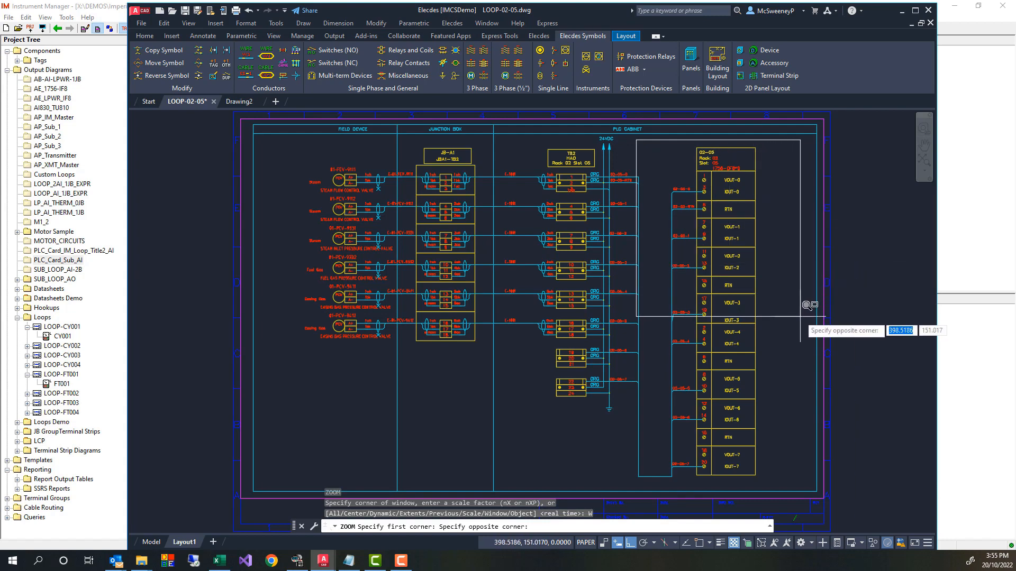
click(800, 316)
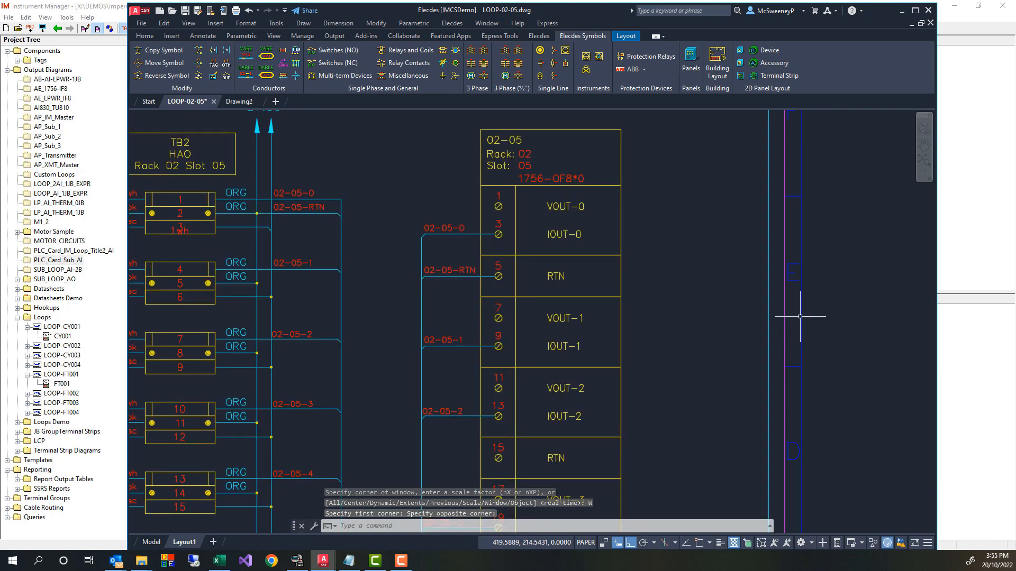
text(z)
key(Return)
text(e)
key(Return)
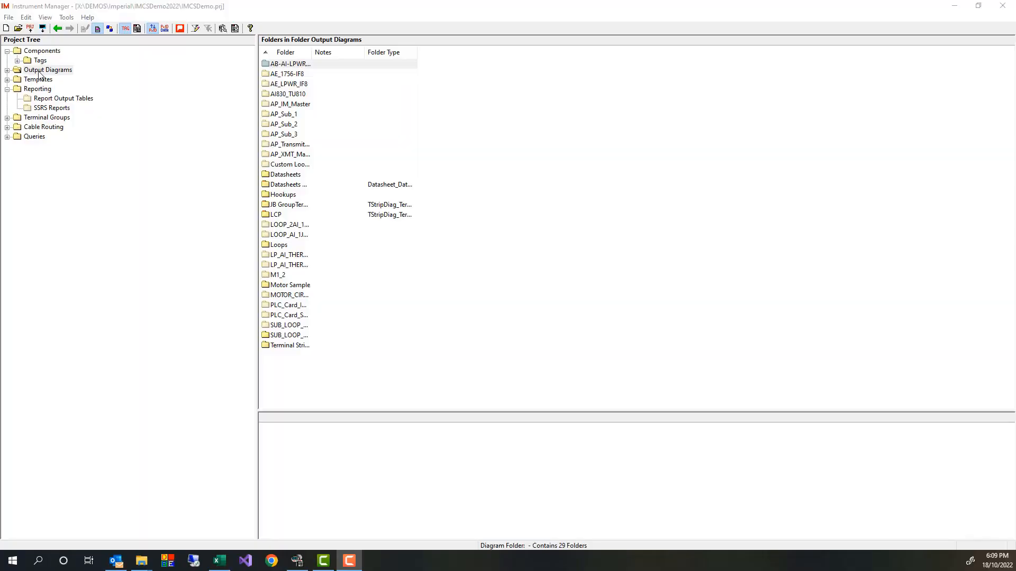
- Check the components under terminal strip diagrams TSTRIPDIAG-JB2-TB2 and TSTRIPDIAG-TB2 in the JB GroupTerminal Strips output folder
click(7, 70)
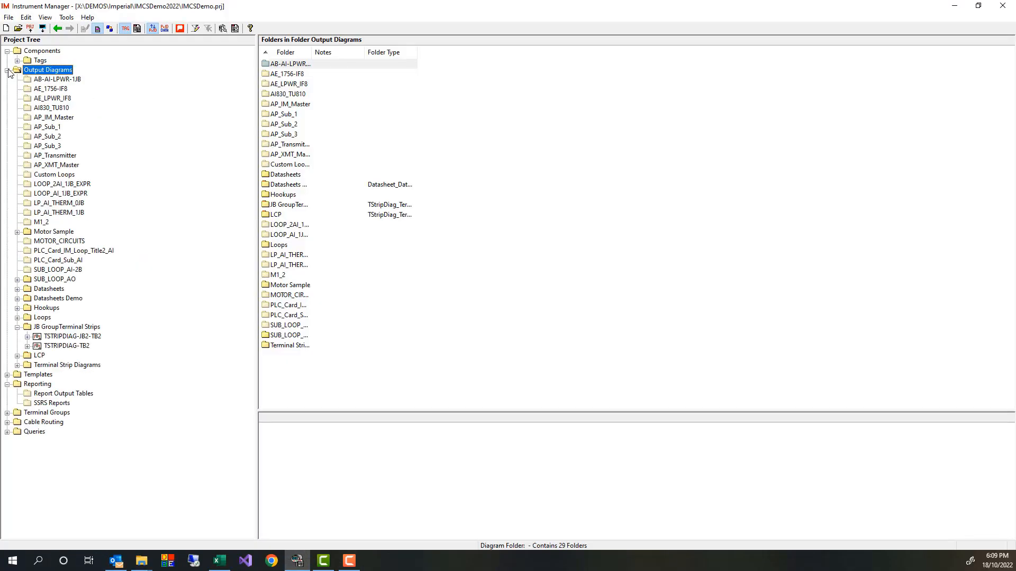
click(61, 328)
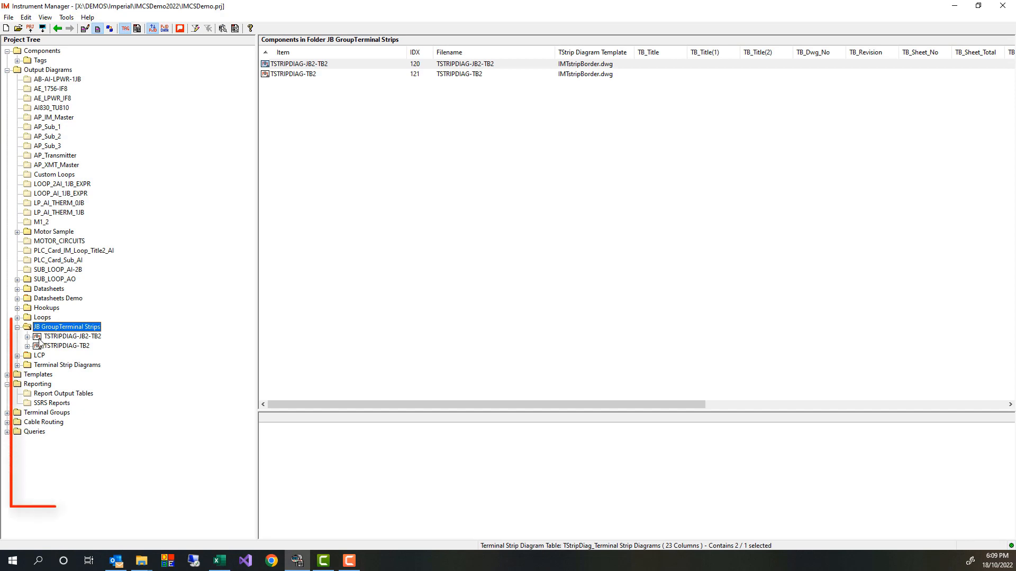
click(27, 337)
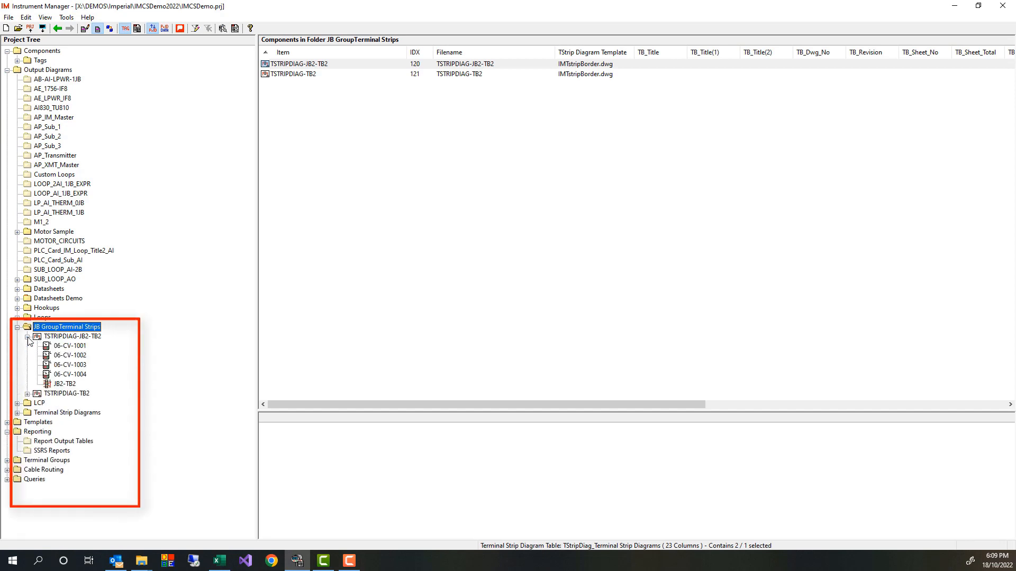
click(27, 394)
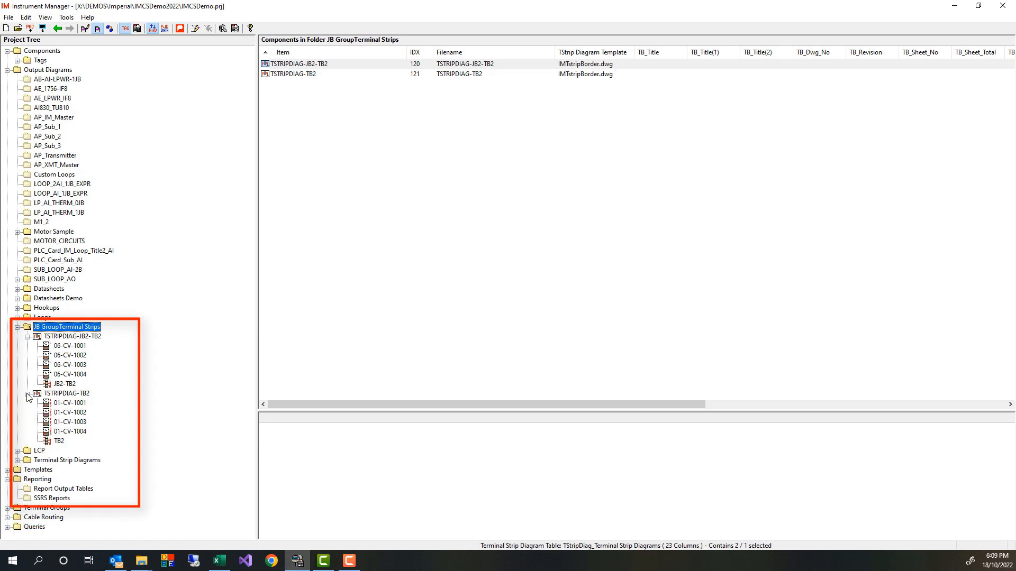
click(27, 394)
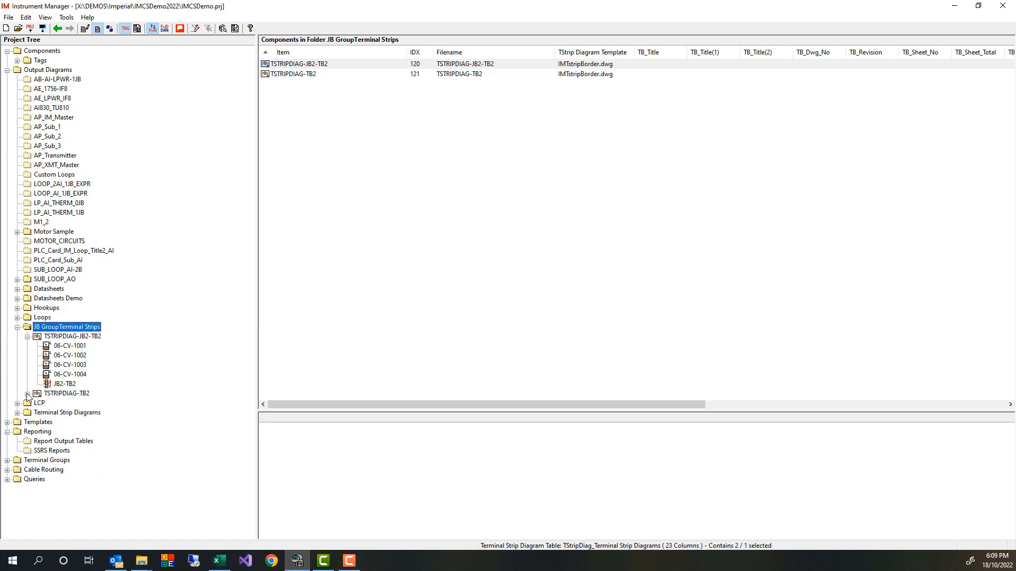
click(27, 337)
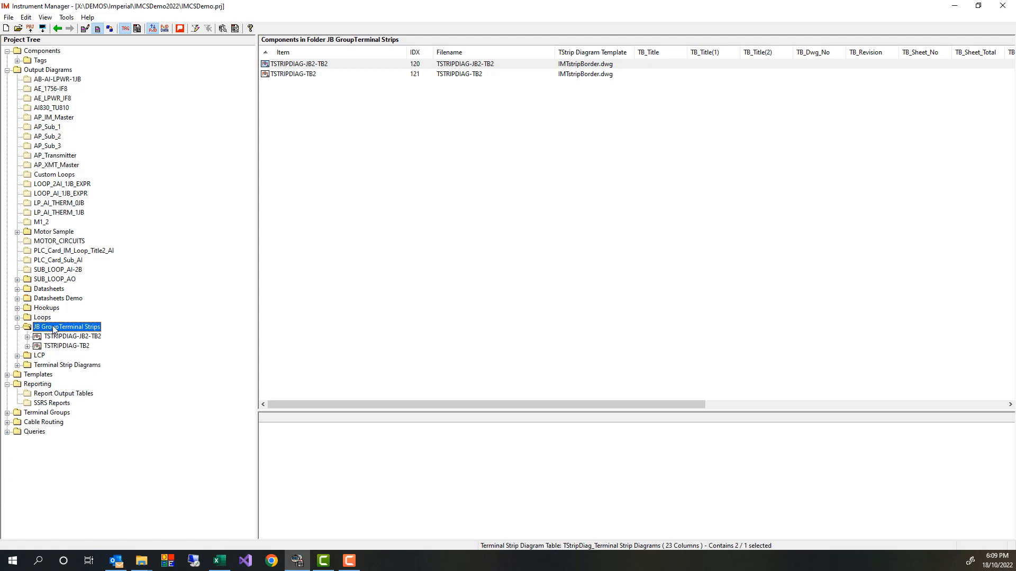
- Generate the terminal strip diagrams TSTRIPDIAG-JB2-TB2 and TSTRIPDIAG-TB2
click(311, 64)
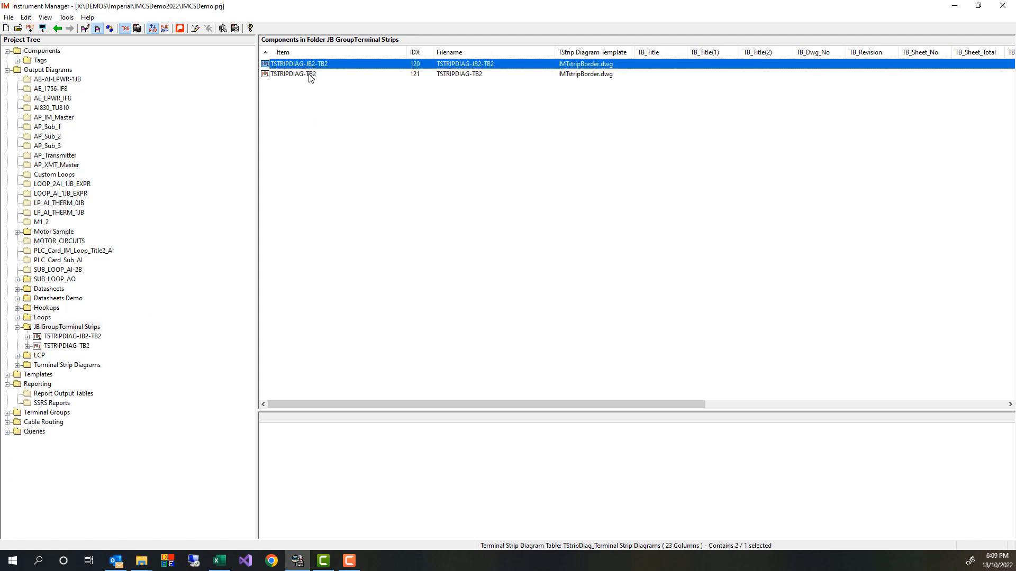
shift+click(310, 75)
right_click(310, 73)
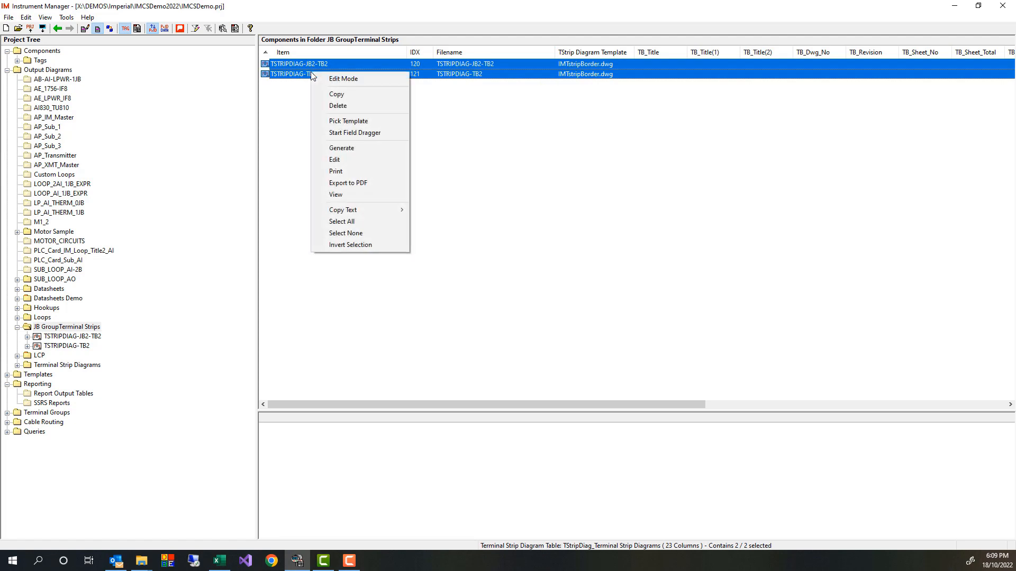
click(348, 154)
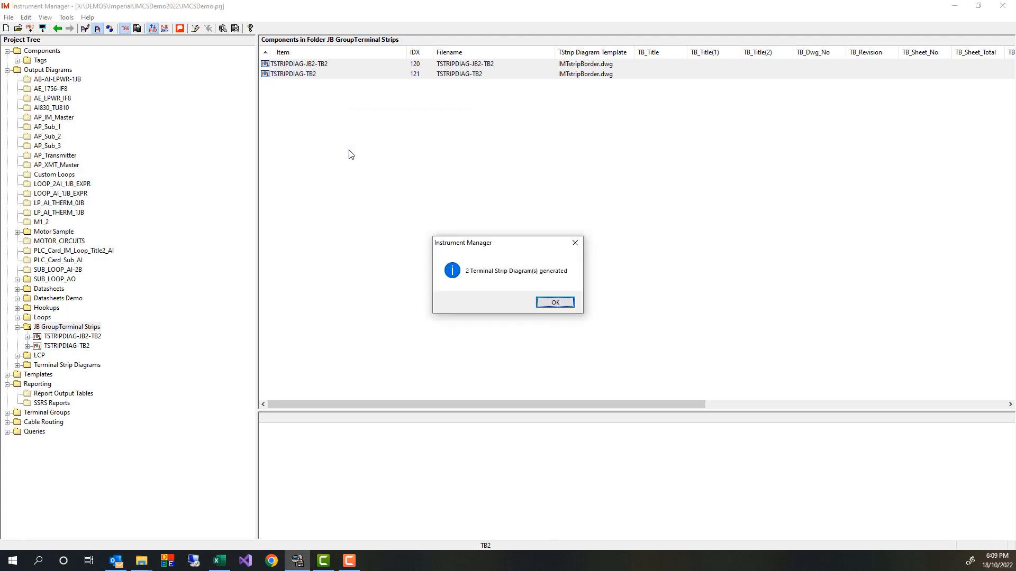
key(Return)
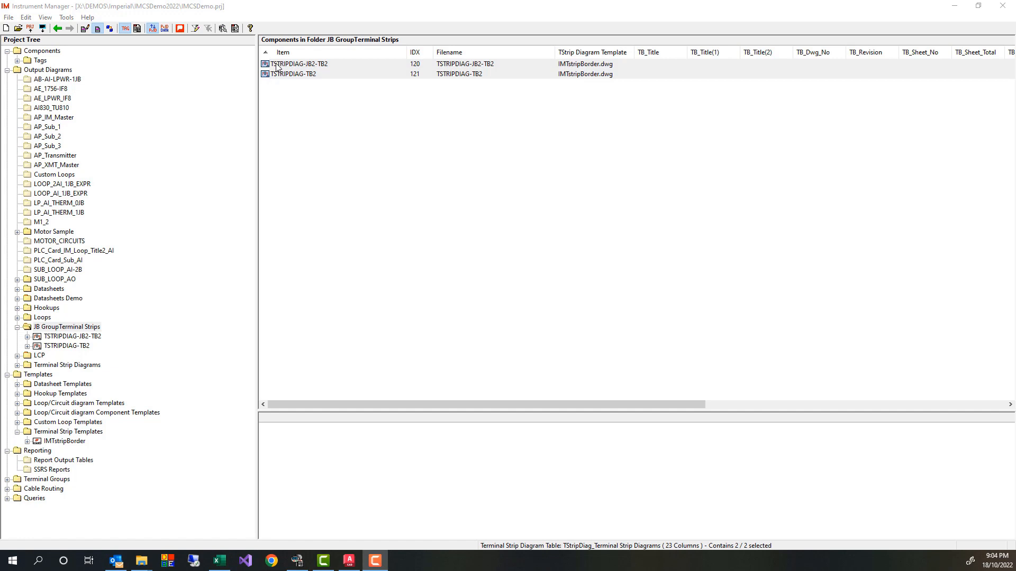
- Open the generated terminal strip diagram TSTRIPDIAG-JB2-TB2 as a drawing for viewing
click(304, 67)
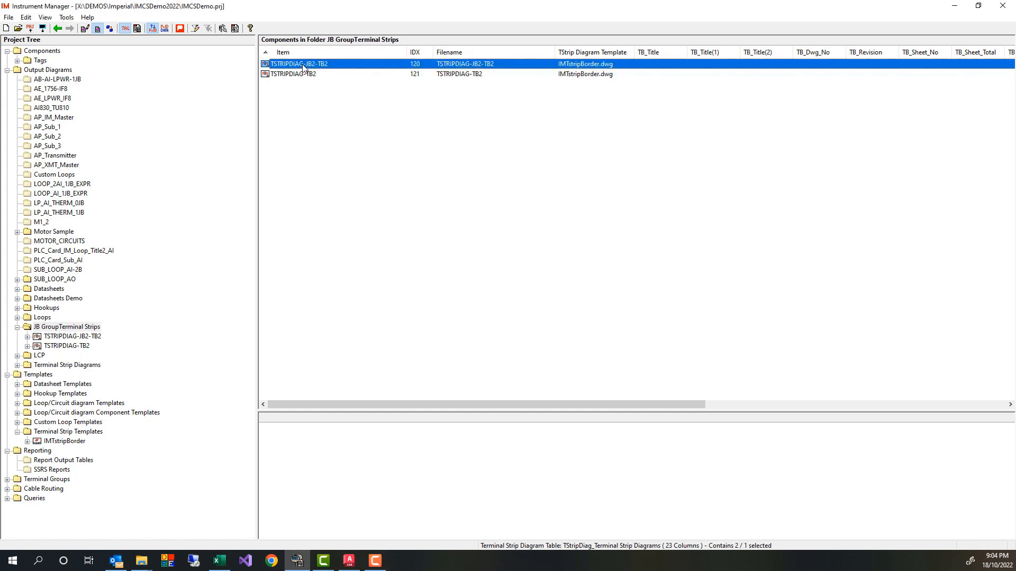
right_click(304, 66)
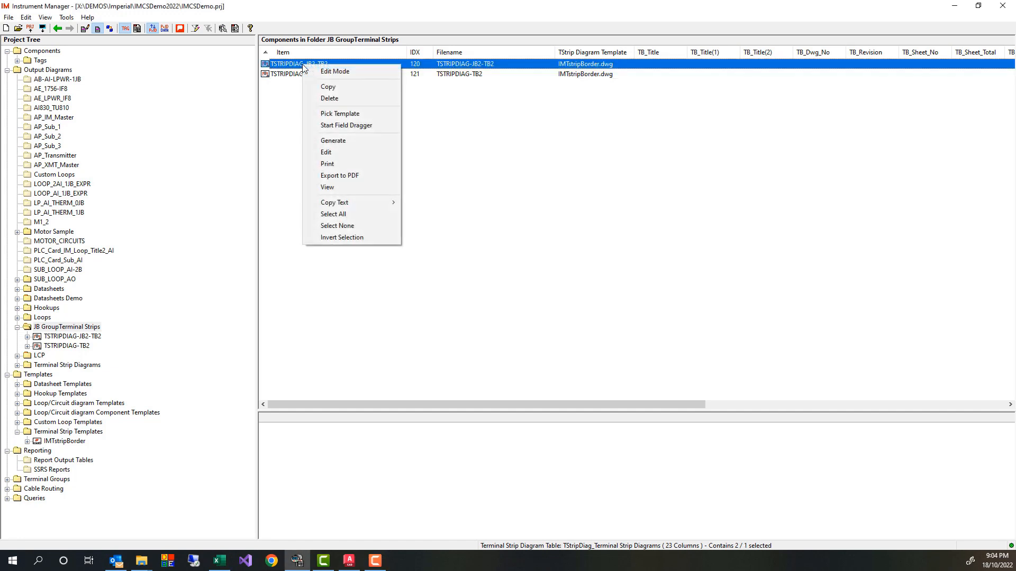
click(328, 187)
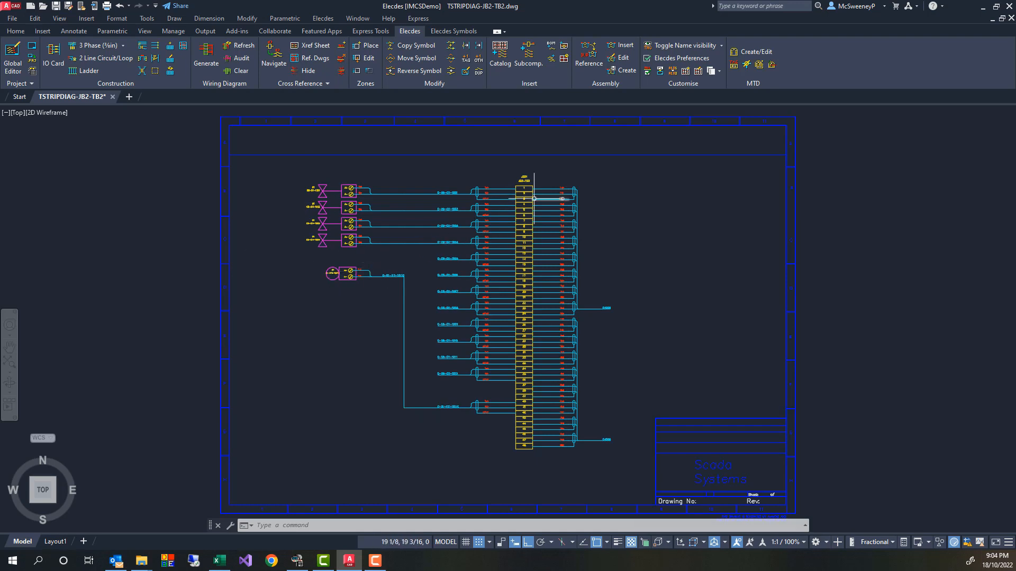
- Examine the JB2-TB2 terminals, cable cores and connected control valves in terminal strip diagram TSTRIPDIAG-JB2-TB2, and close the drawing
scroll(533, 198, up, 6)
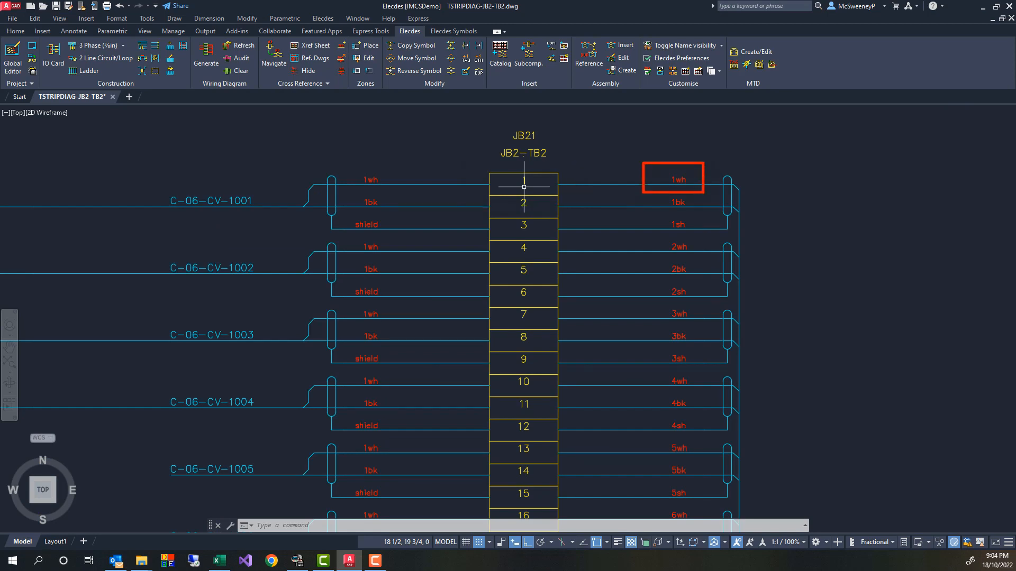
scroll(523, 187, down, 4)
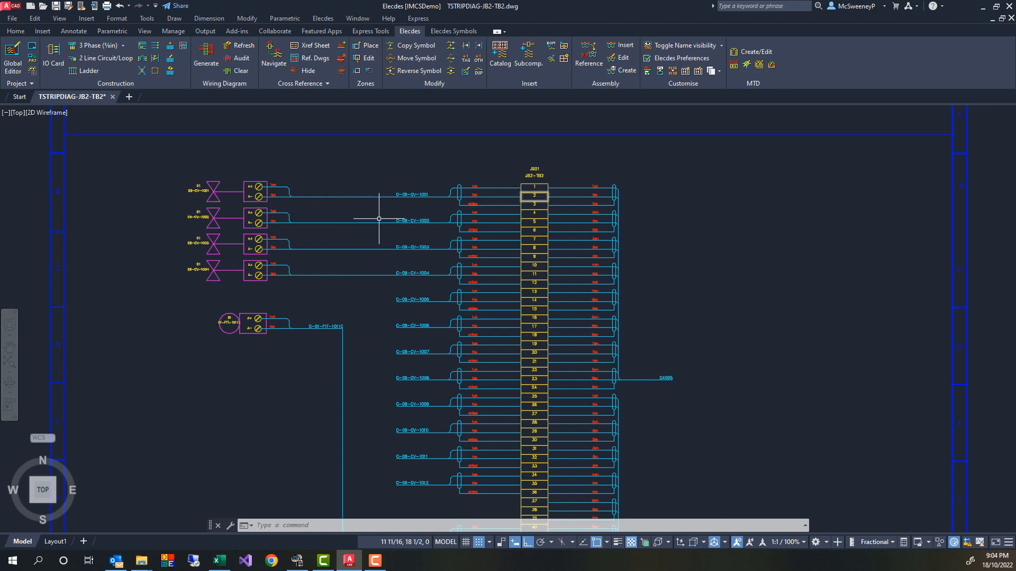
scroll(178, 227, up, 4)
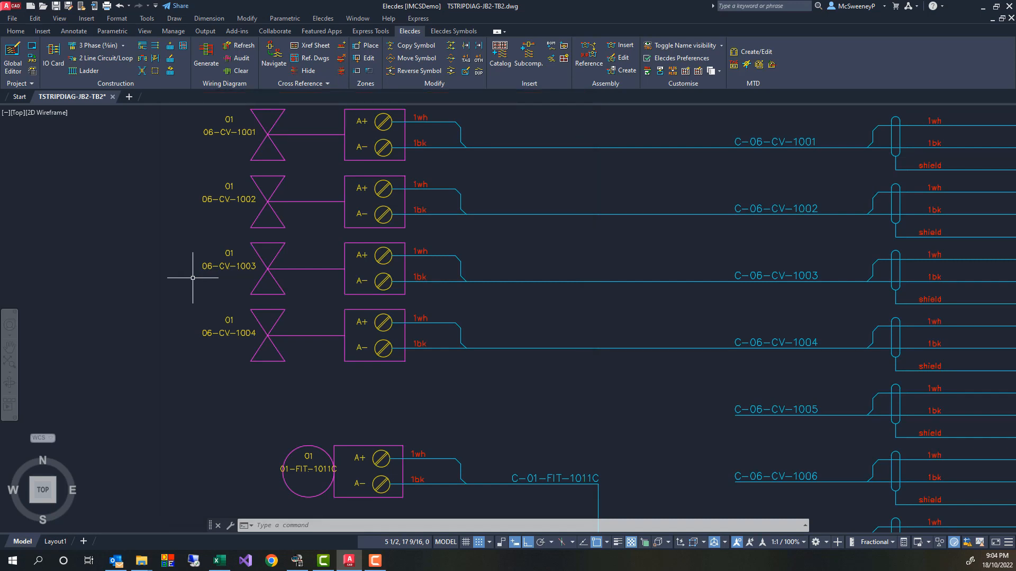
scroll(192, 278, down, 4)
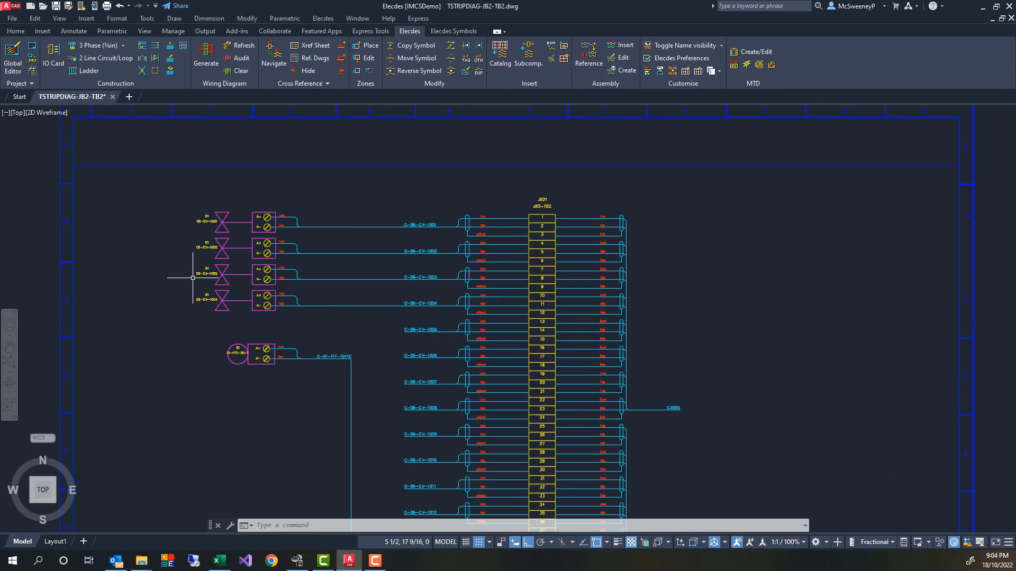
click(1010, 8)
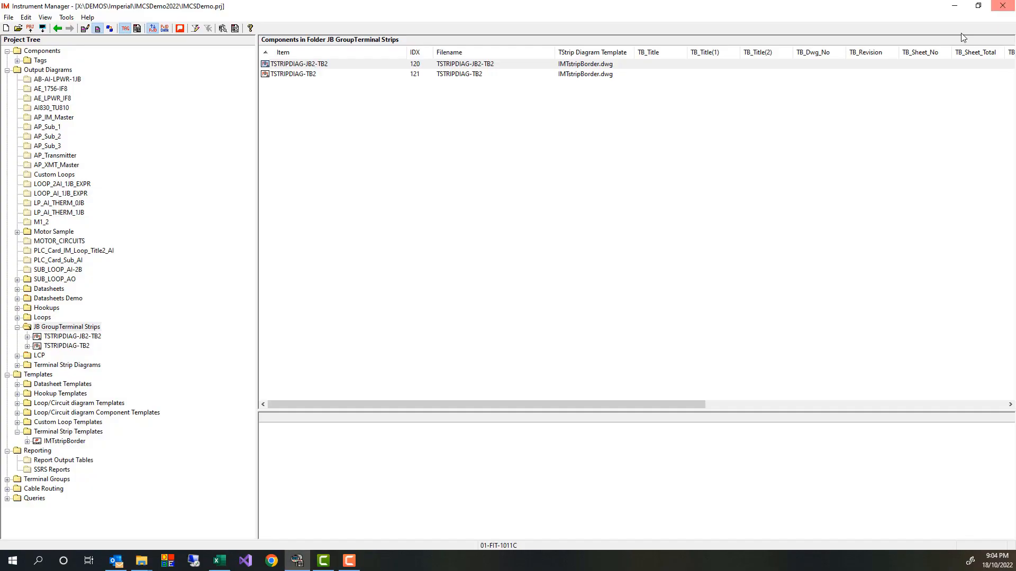
- Collapse the JB GroupTerminal Strips, Output Diagrams and Templates folders in the project tree
click(17, 327)
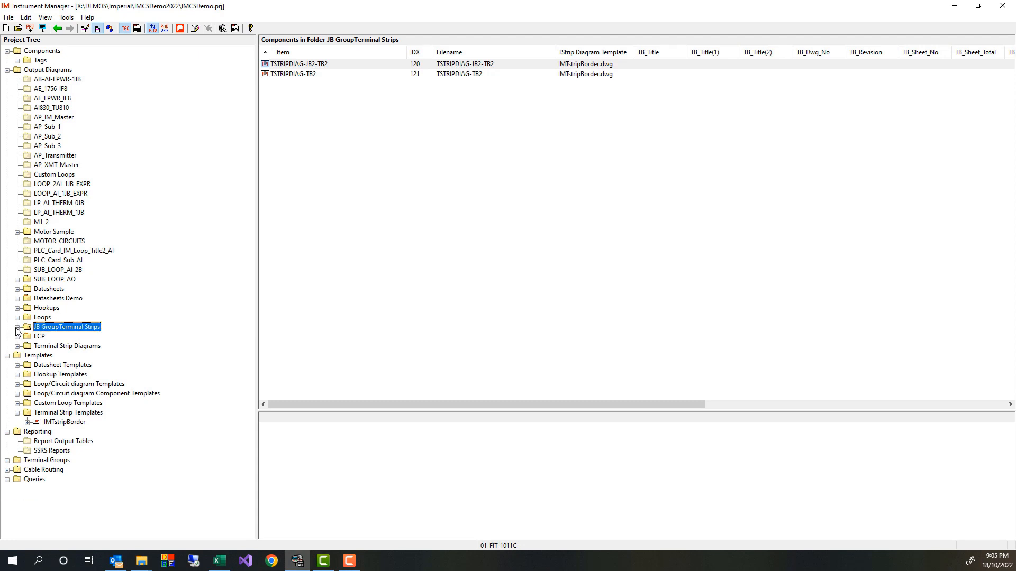
click(7, 70)
click(7, 79)
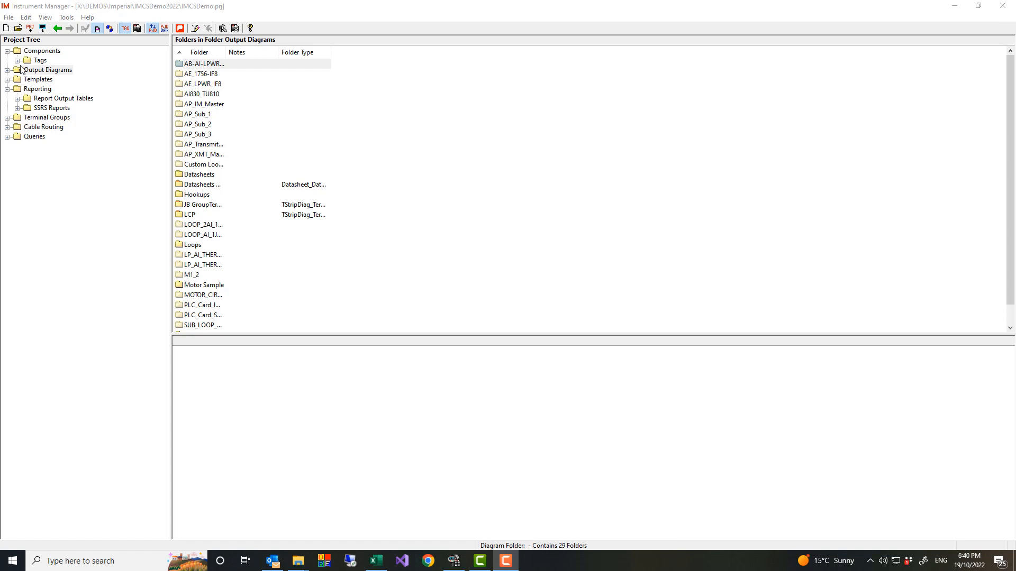
- Generate the project's instrument index report
click(9, 17)
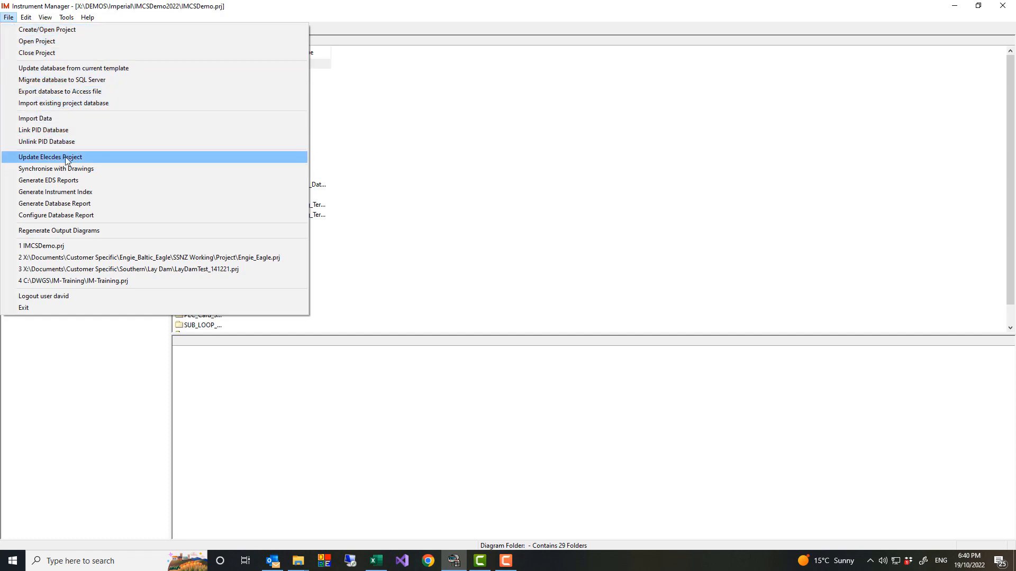
click(74, 194)
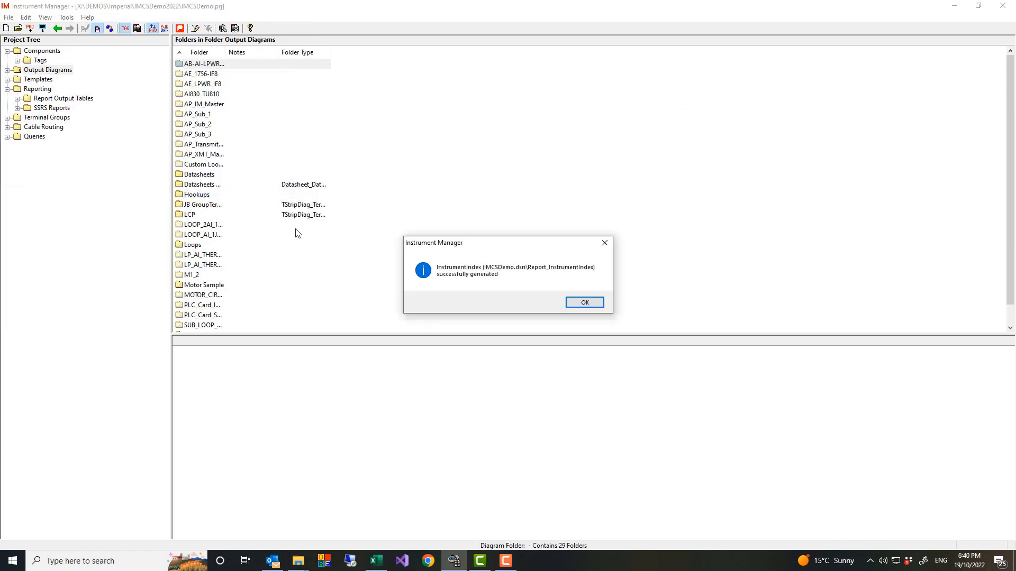
click(583, 302)
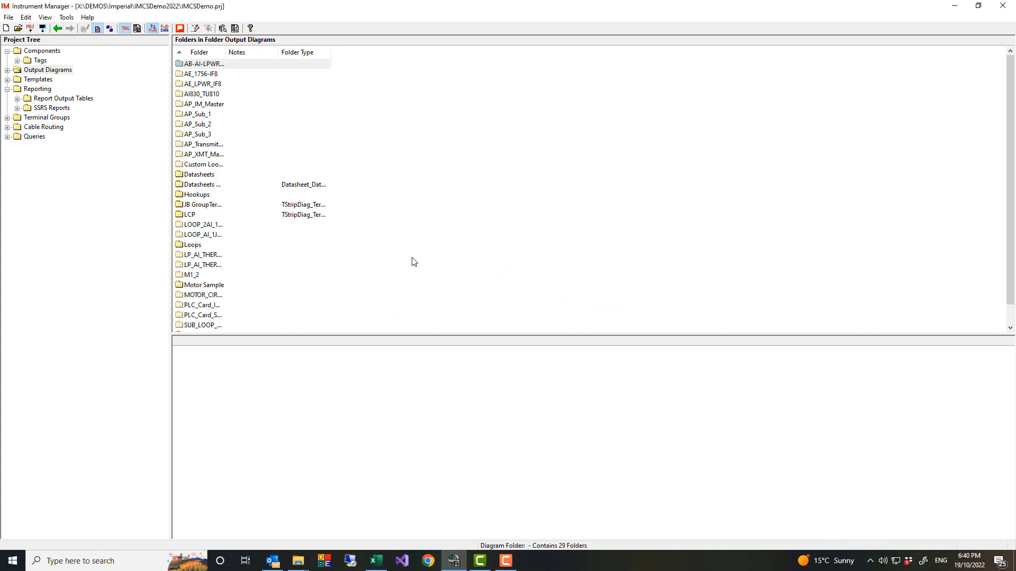
- Generate the project's EDS reports
click(9, 17)
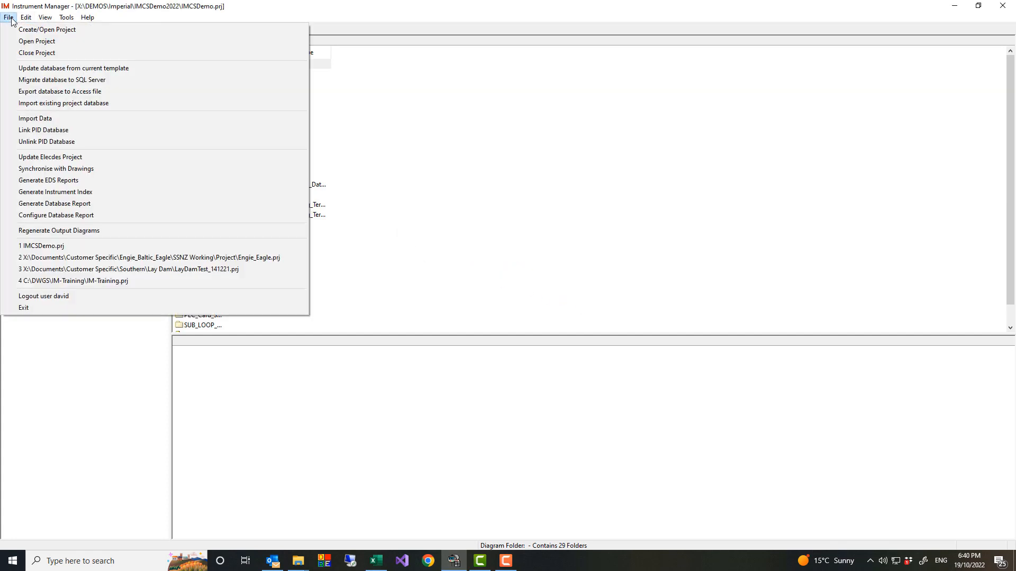
click(55, 183)
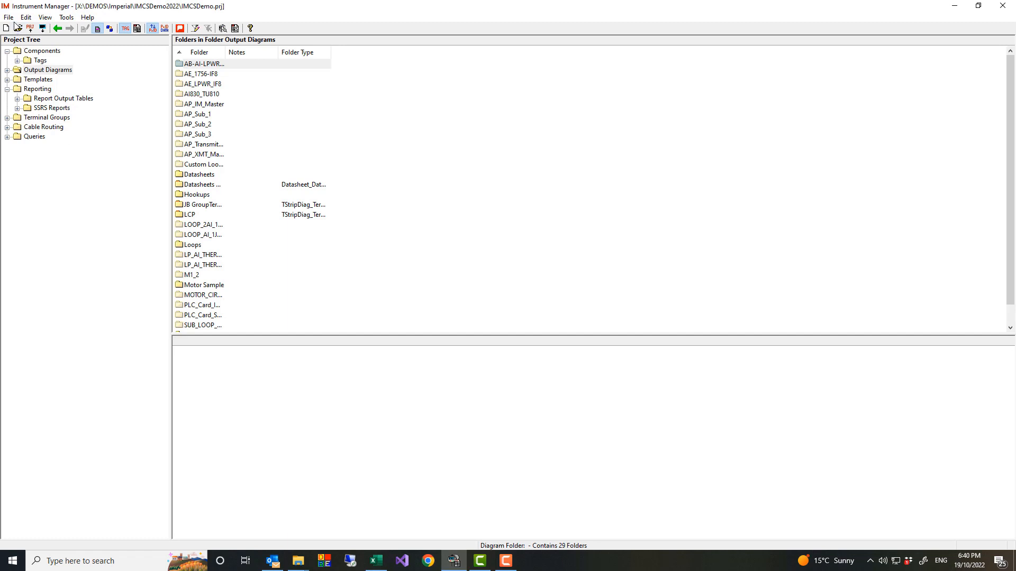
click(10, 18)
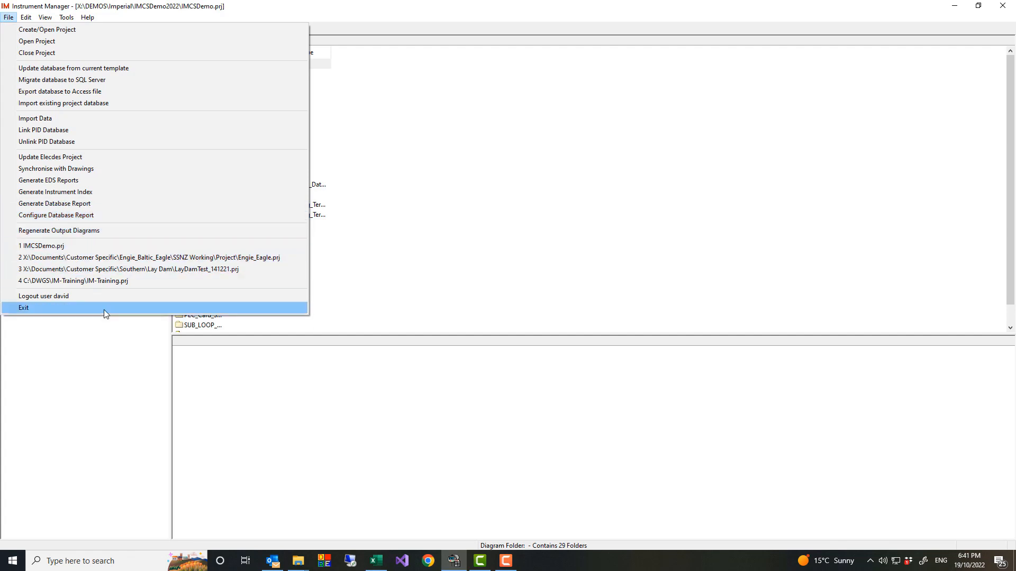
click(121, 342)
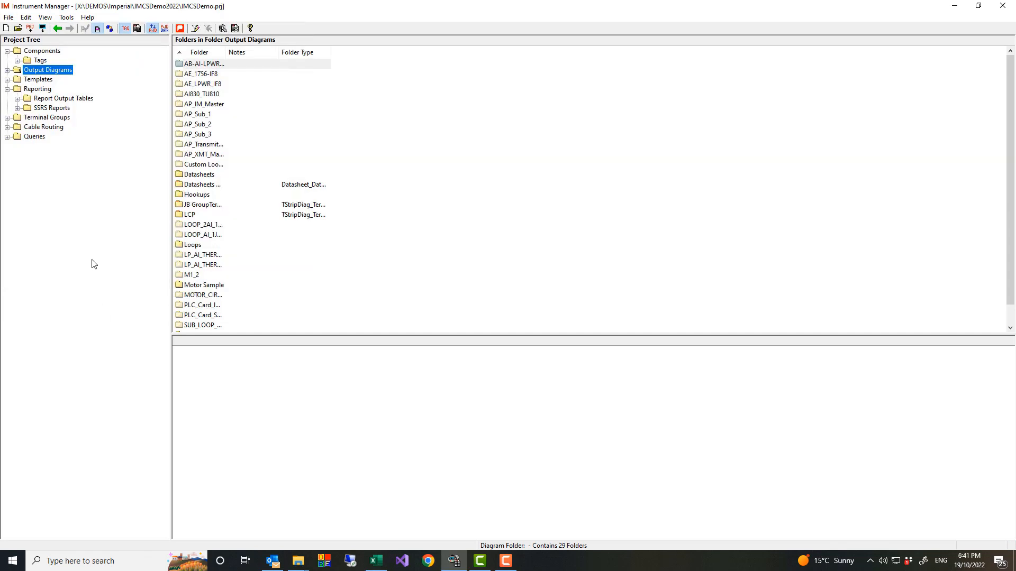
- Expand the Report Output Tables folder and view the Report_Bom, Report_Bsum and Report_Cabsch tables
click(17, 99)
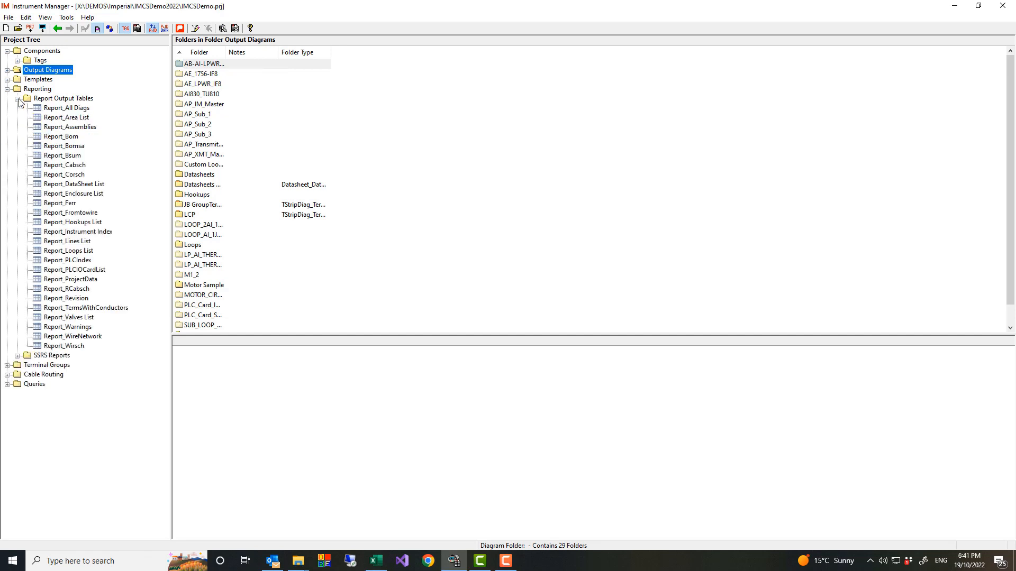
click(62, 138)
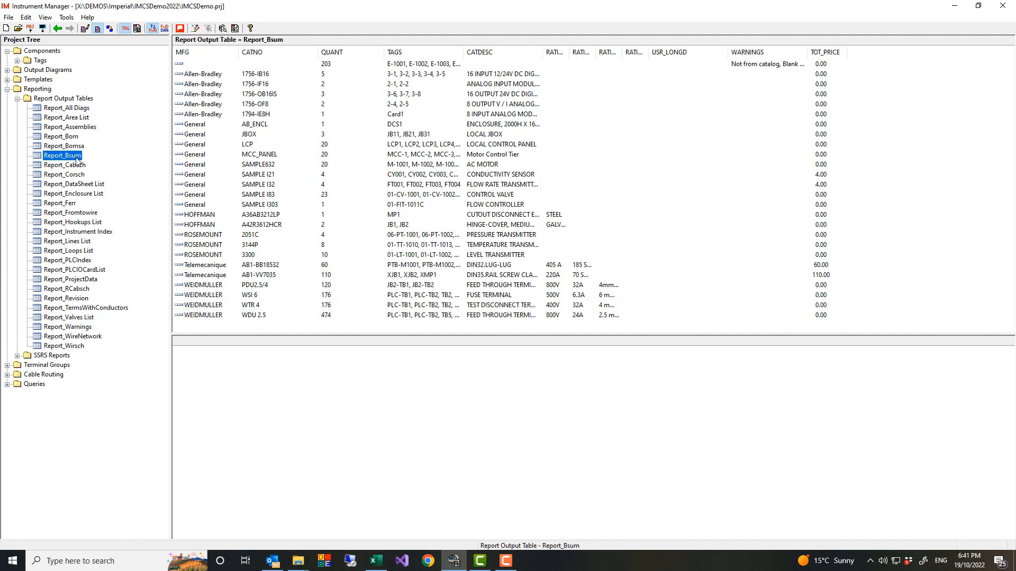
click(77, 165)
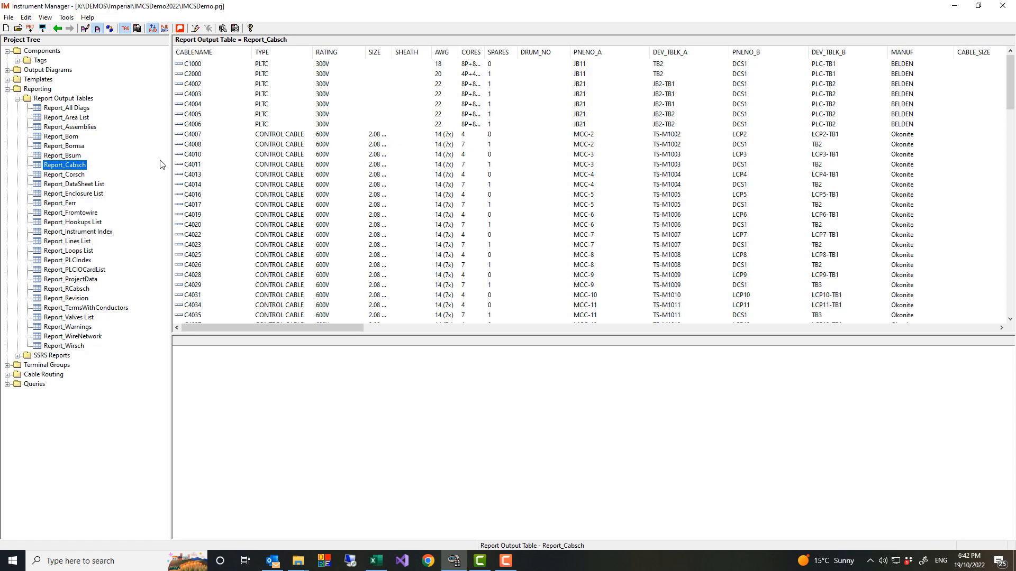
- View the Report_Instrument Index, Report_PLCIndex and Report_Wirsch tables, and collapse the Report Output Tables folder
click(70, 233)
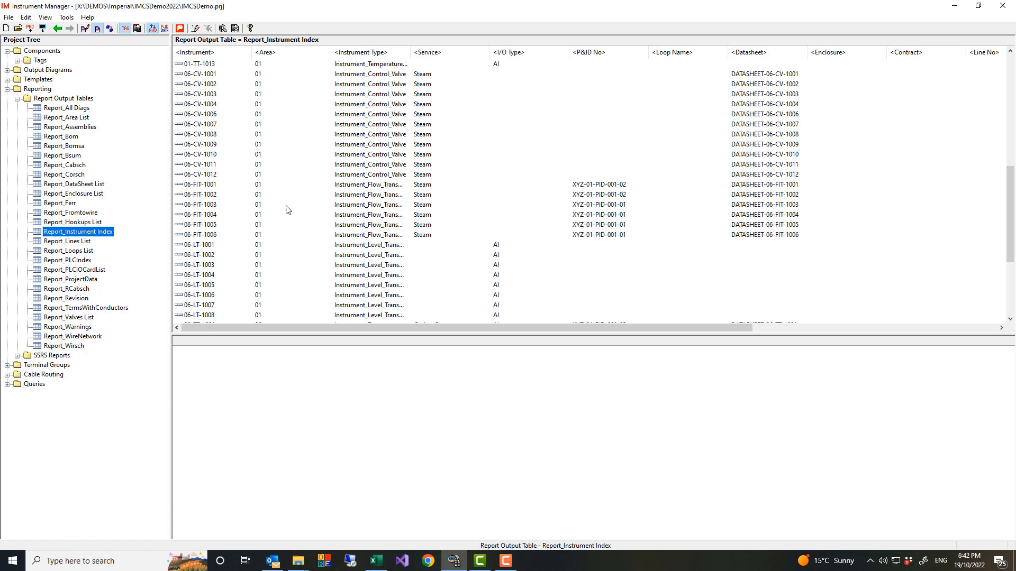
click(88, 262)
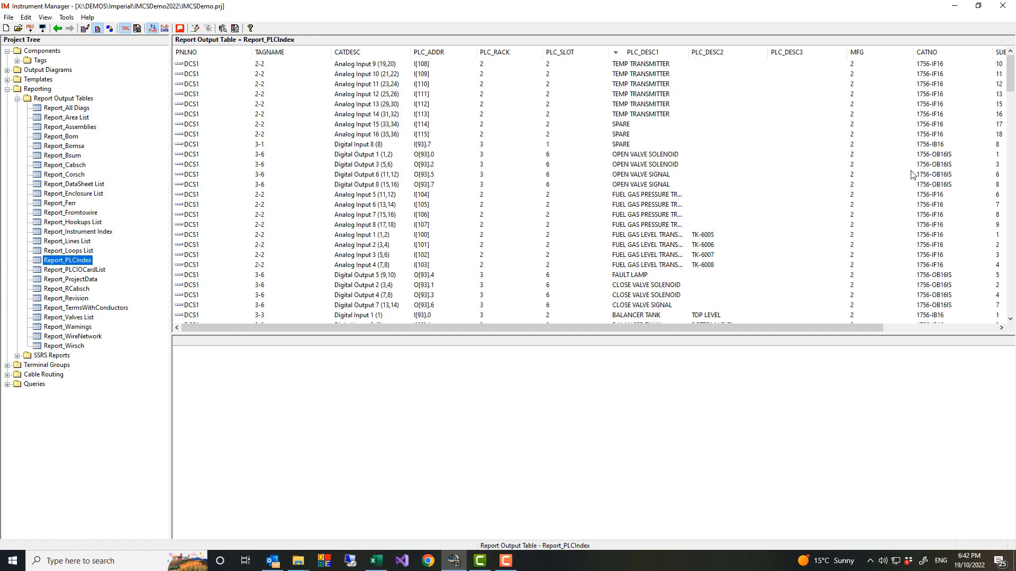
mouse_move(1012, 90)
mouse_down()
mouse_move(1012, 132)
mouse_move(1006, 87)
mouse_up()
click(62, 347)
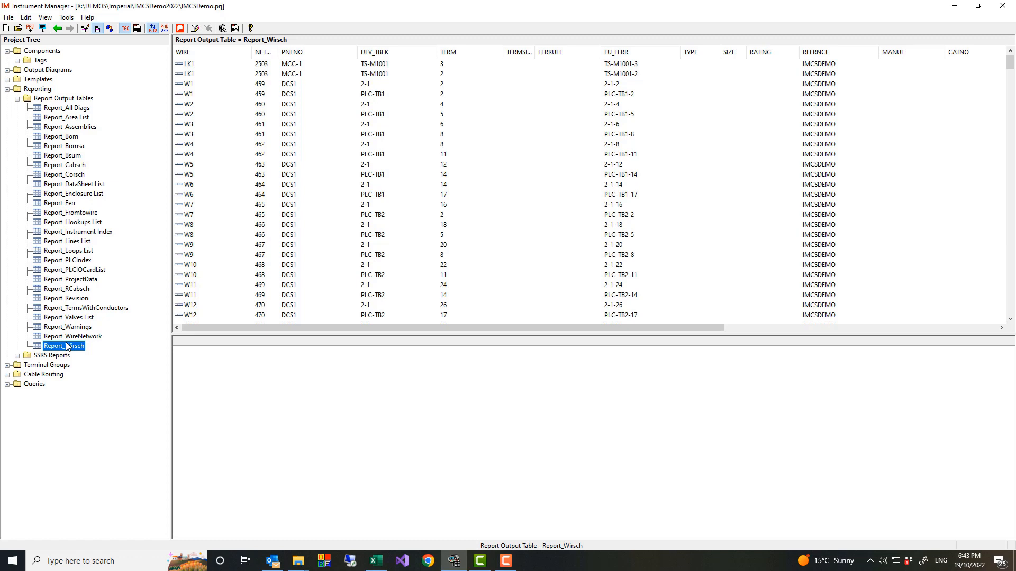
click(18, 98)
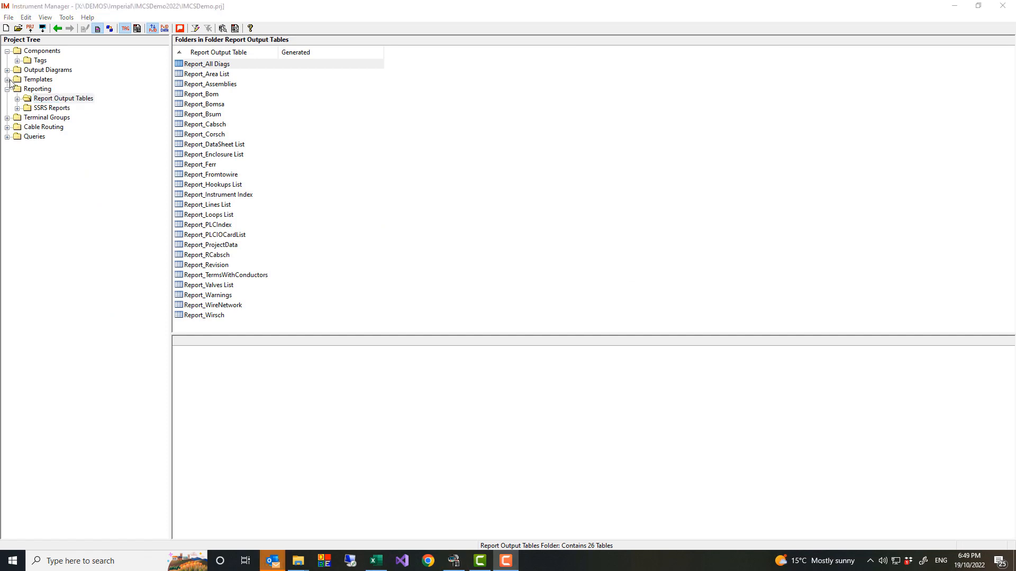
- View the IMCSDemo2022 Cable list by type report from SSRS Reports in the web browser, and return to Instrument Manager
click(47, 111)
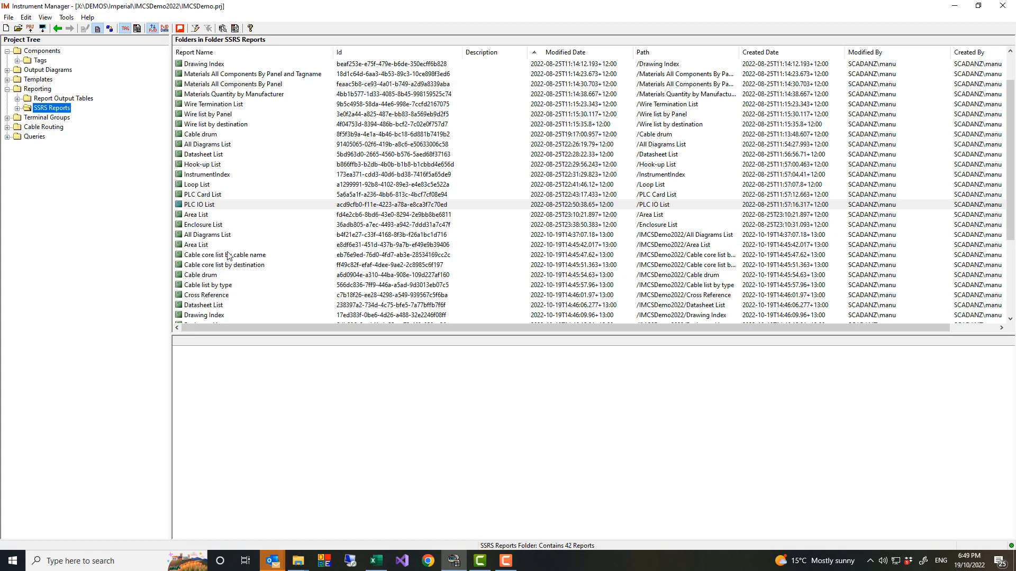
scroll(230, 258, down, 3)
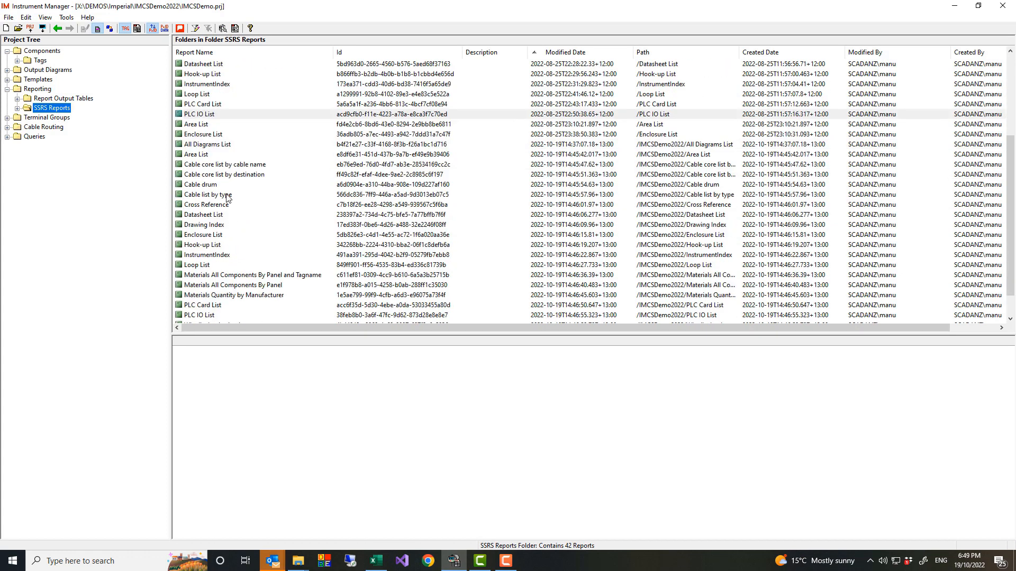
click(228, 195)
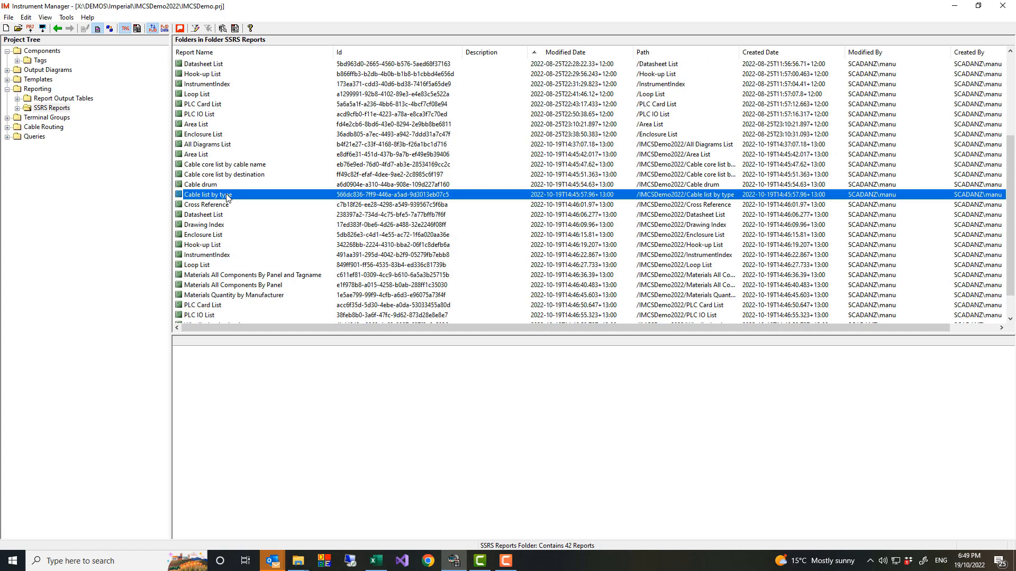
right_click(227, 197)
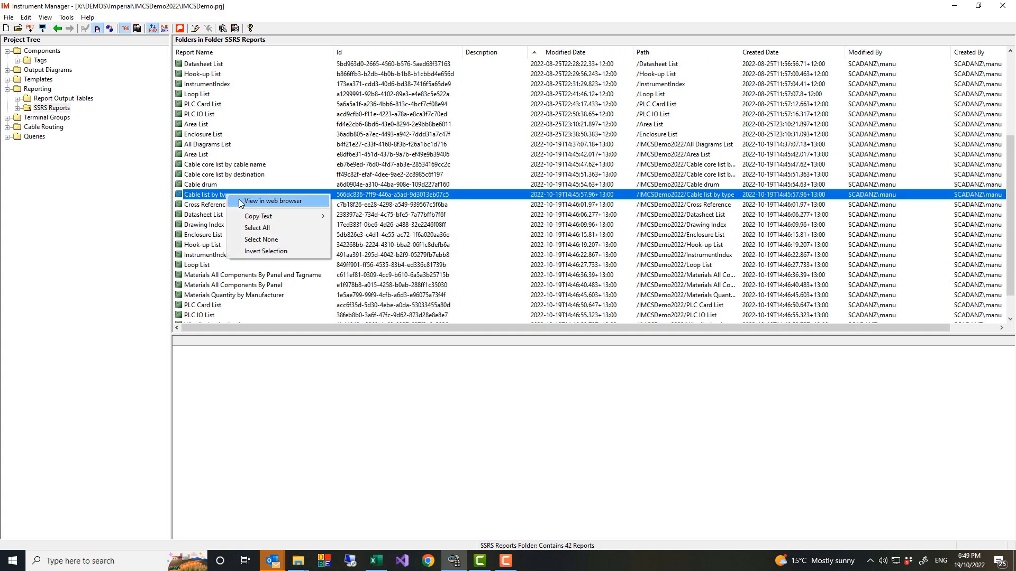
click(249, 206)
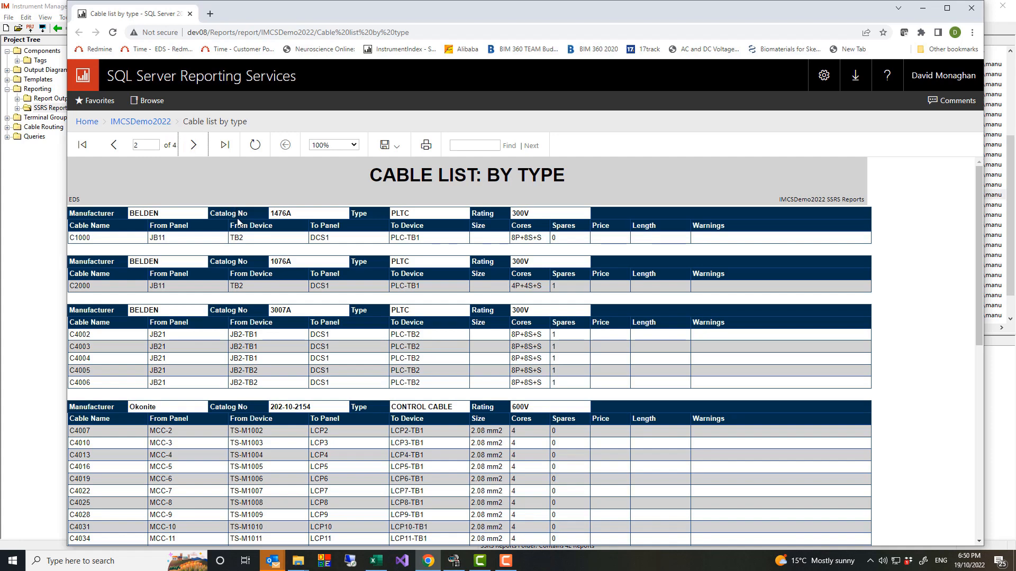
scroll(238, 220, down, 1)
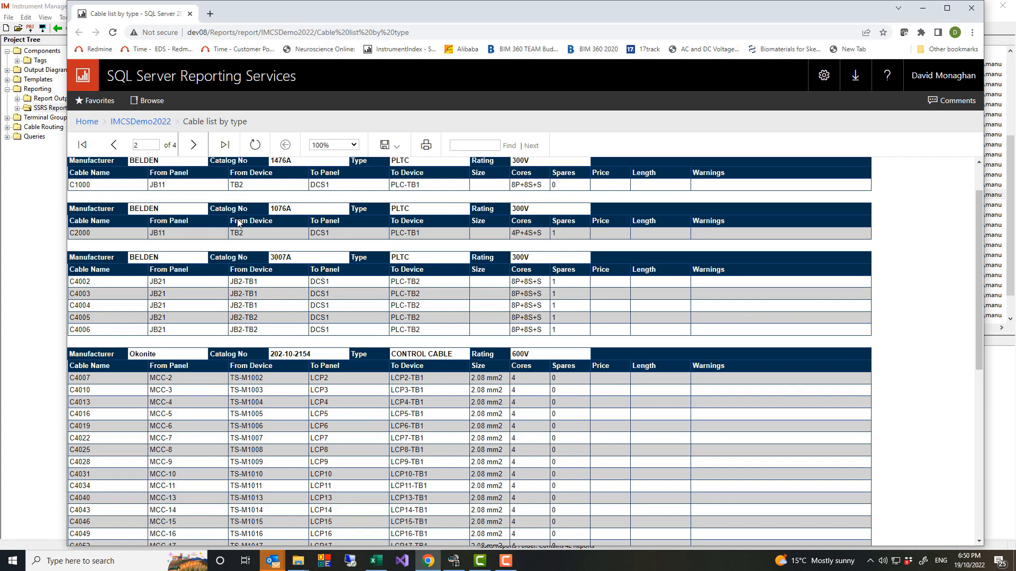
scroll(238, 222, up, 1)
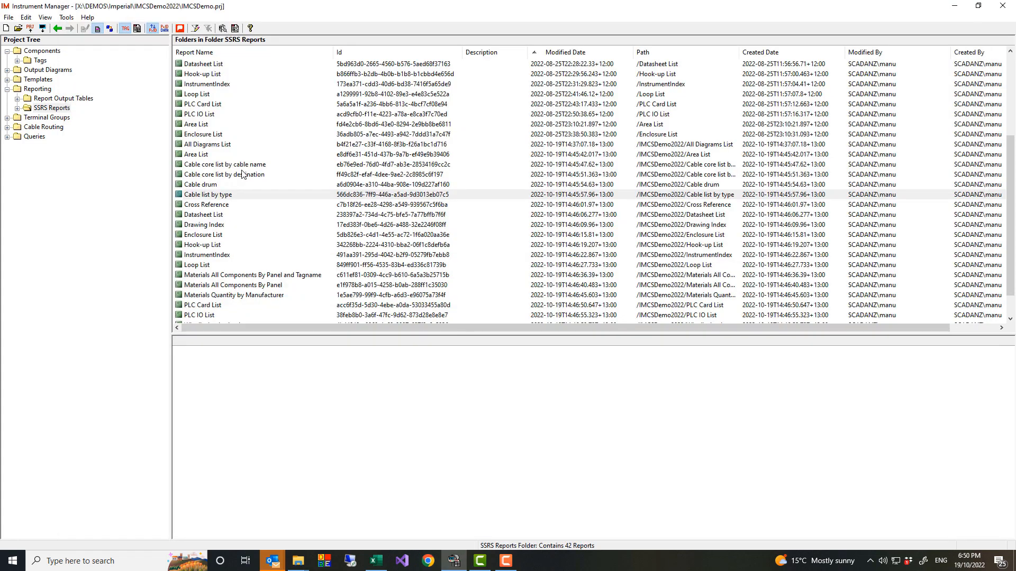
- View the IMCSDemo2022 Cable core list by destination report in the web browser, and return to Instrument Manager
click(240, 175)
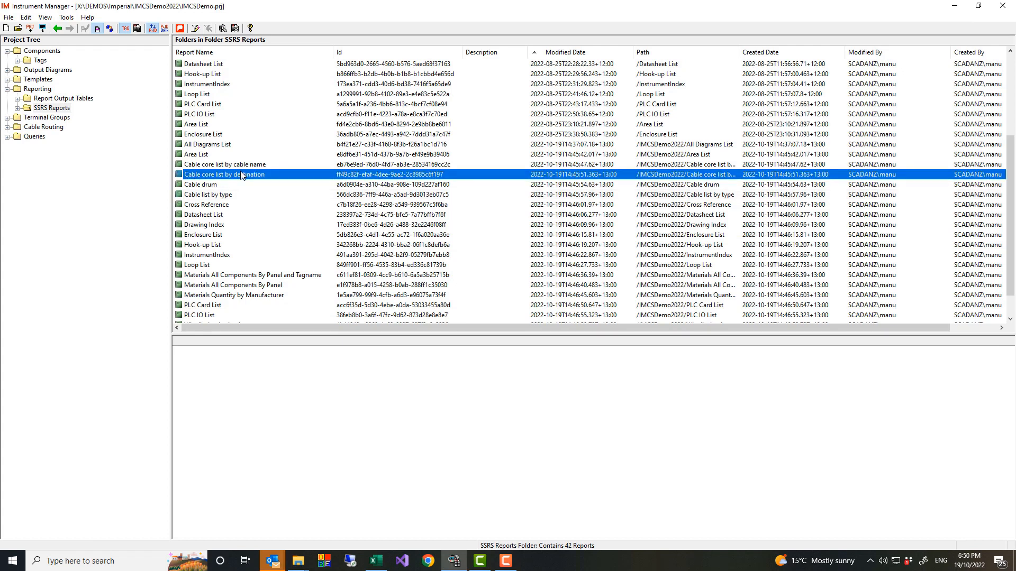
right_click(241, 175)
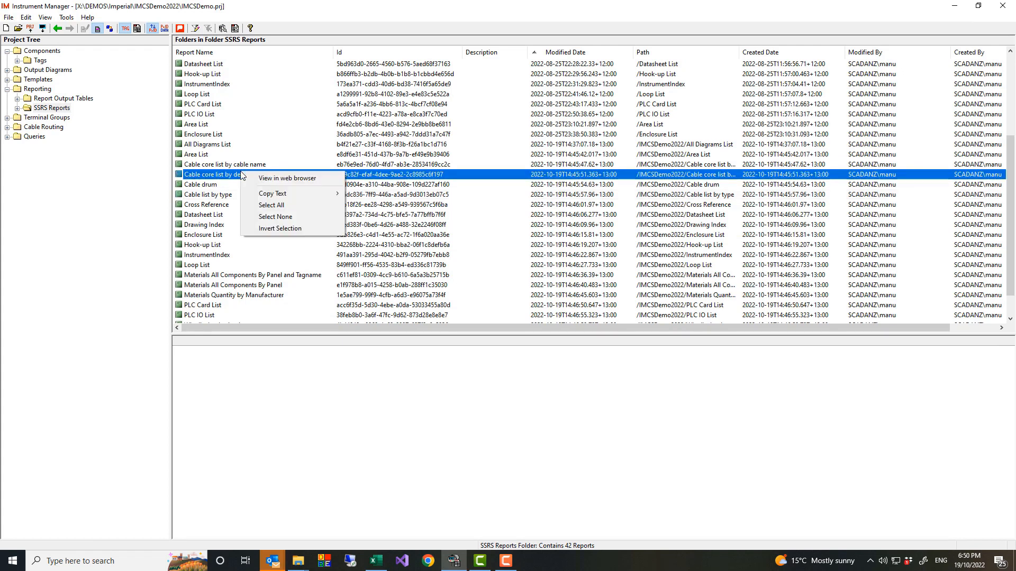
click(266, 181)
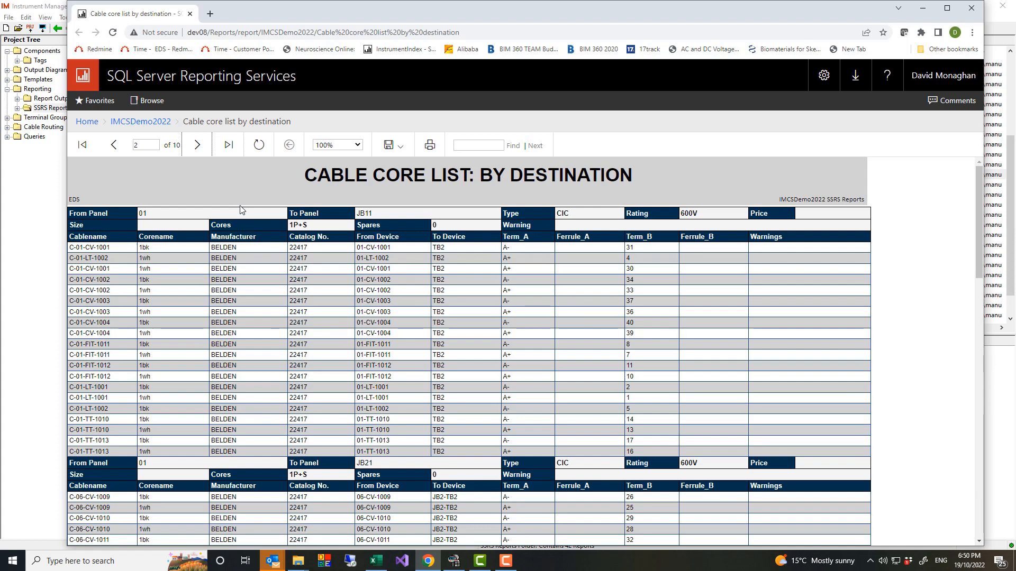
key(alt+Tab)
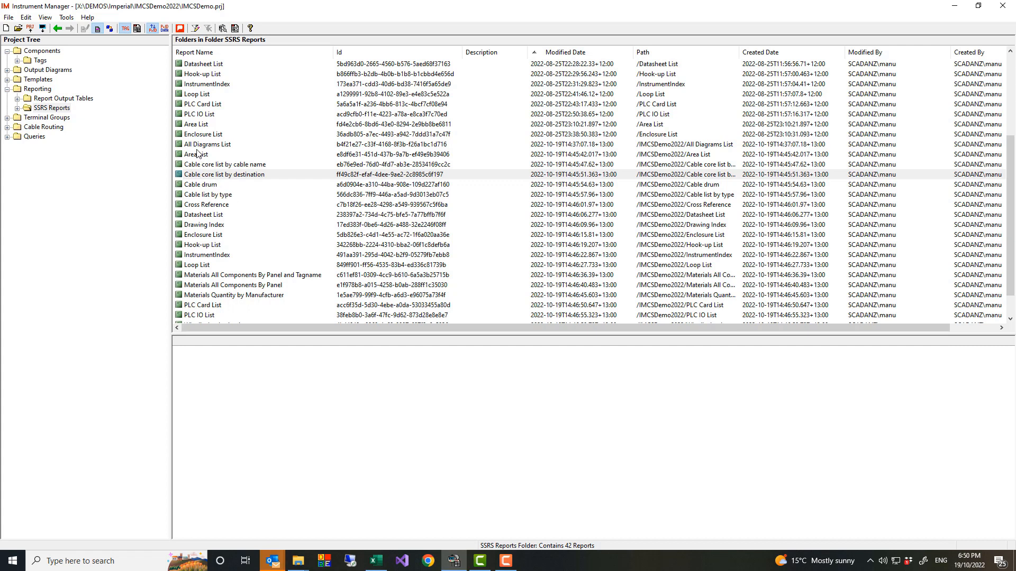
- View the PLC Card List SSRS report in the web browser
click(193, 105)
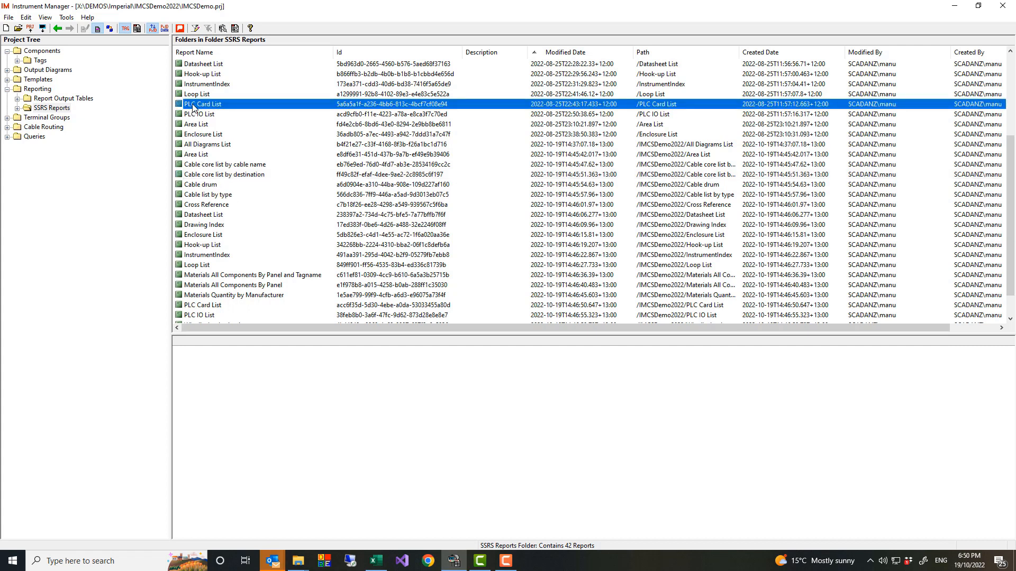
right_click(194, 107)
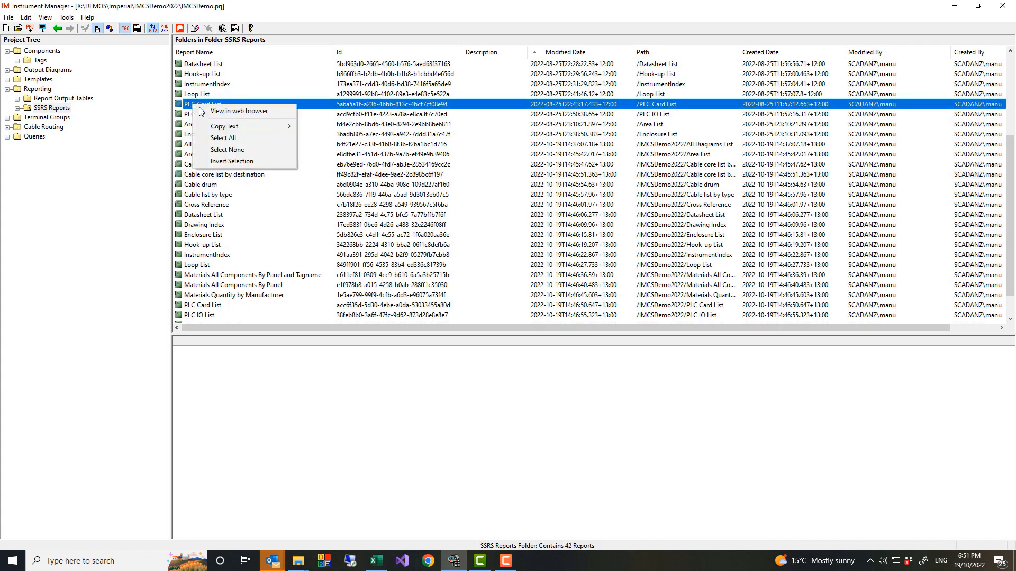
click(220, 113)
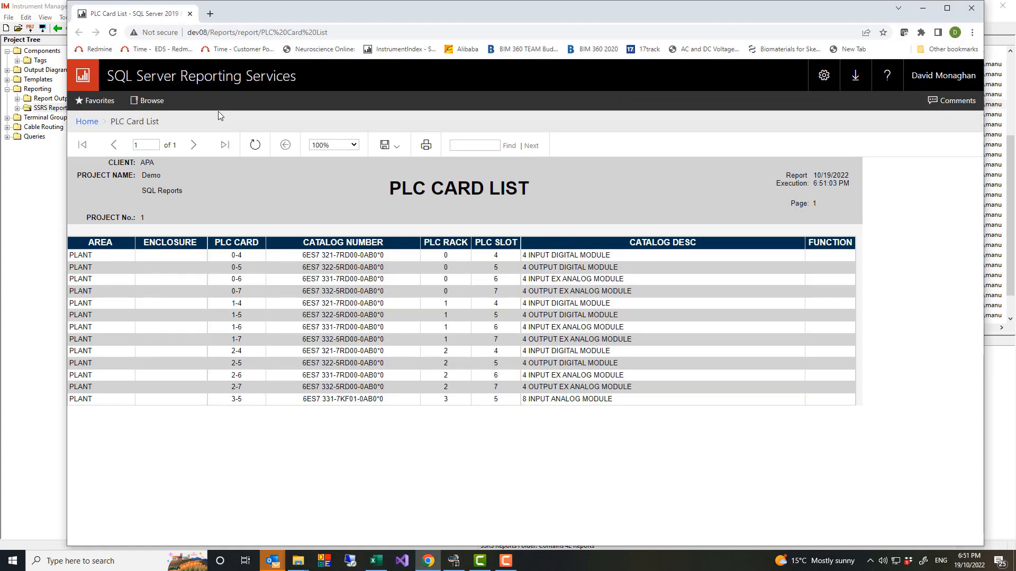
- Return to Instrument Manager and view the PLC IO List SSRS report in the web browser
key(alt+Tab)
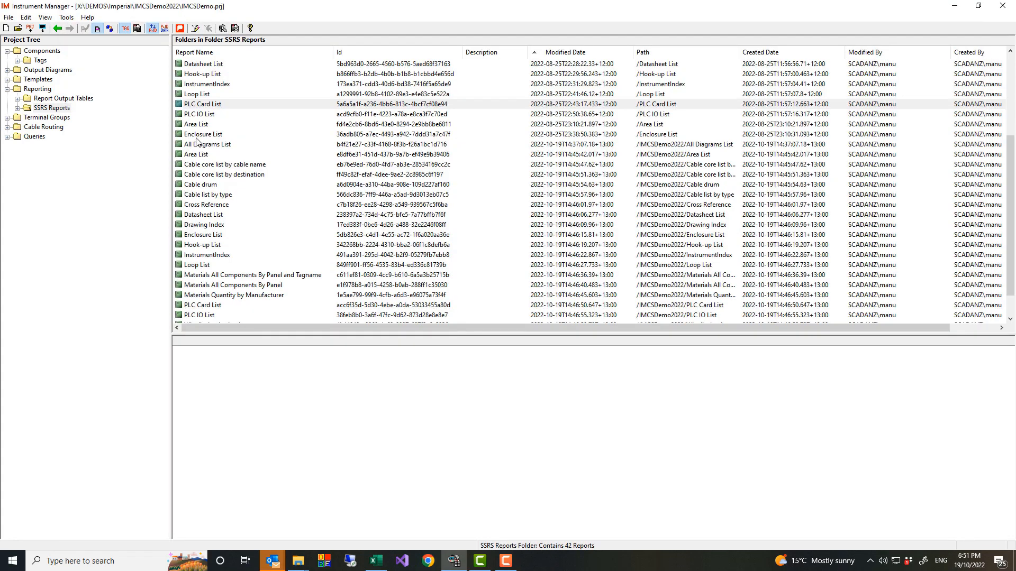
click(192, 117)
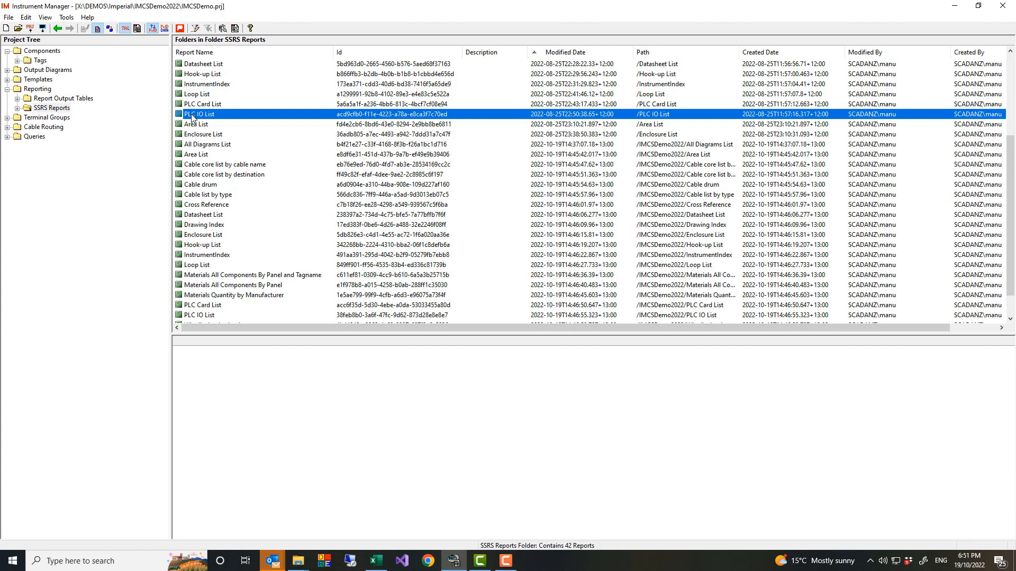
right_click(193, 117)
click(201, 122)
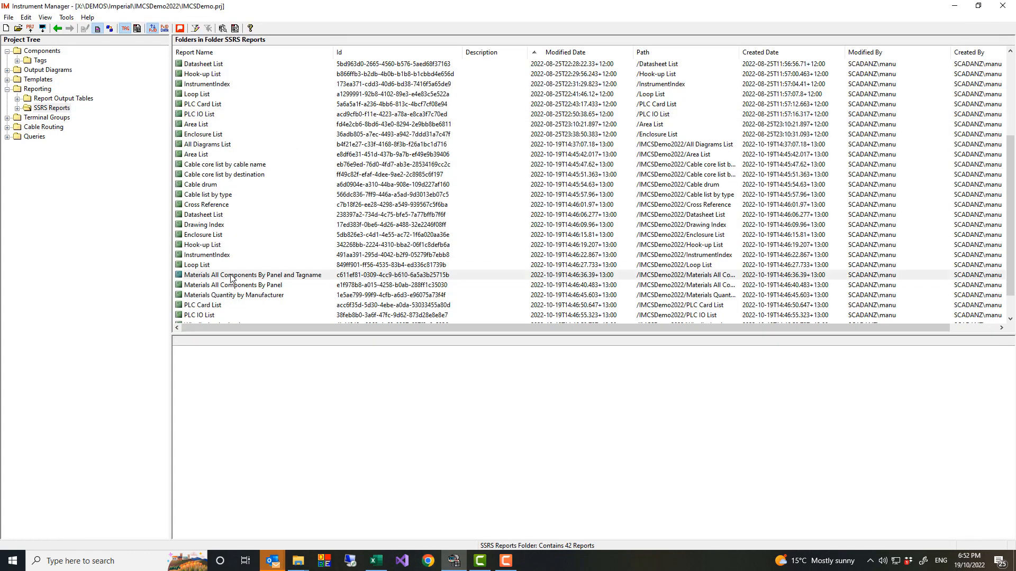
- View the IMCSDemo2022 Materials All Components By Panel and Tagname report in the web browser, and return to Instrument Manager
click(231, 275)
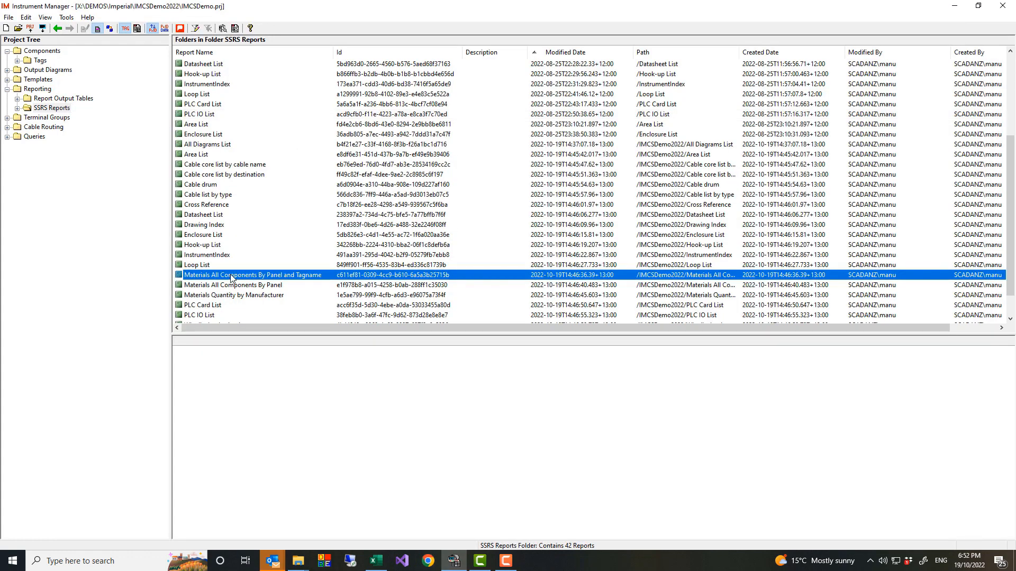
right_click(232, 277)
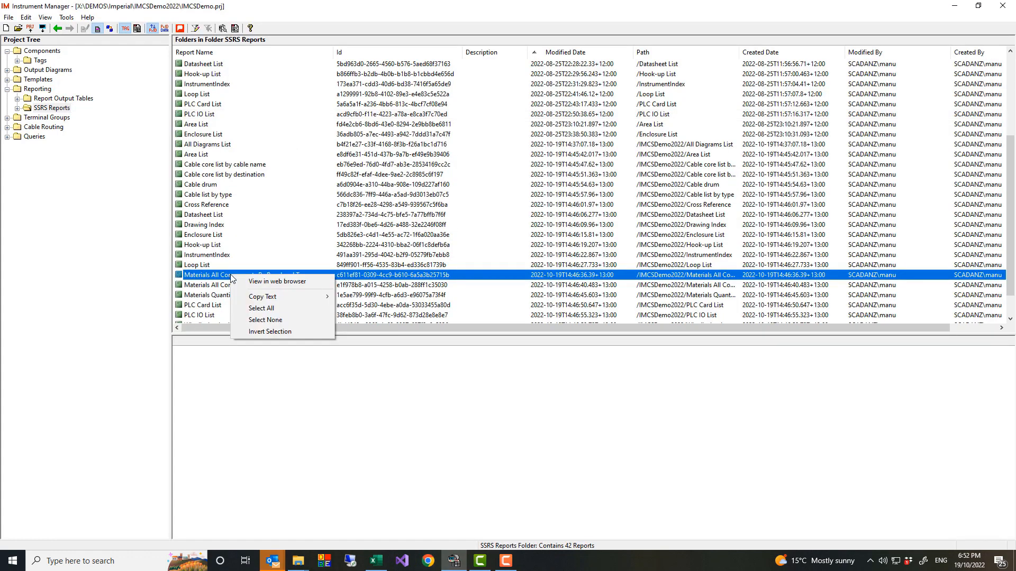
click(264, 281)
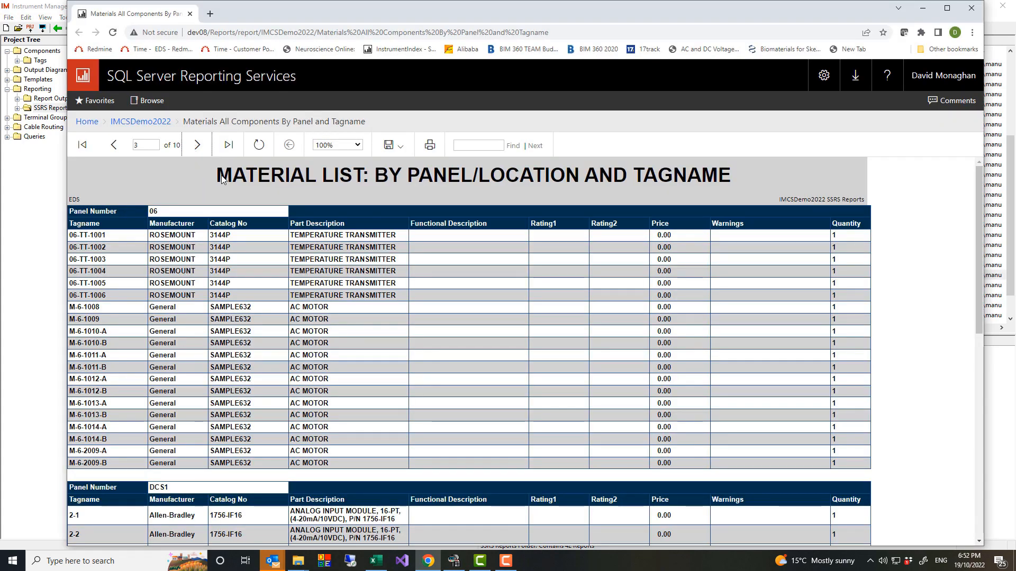
scroll(274, 225, down, 1)
scroll(275, 225, down, 1)
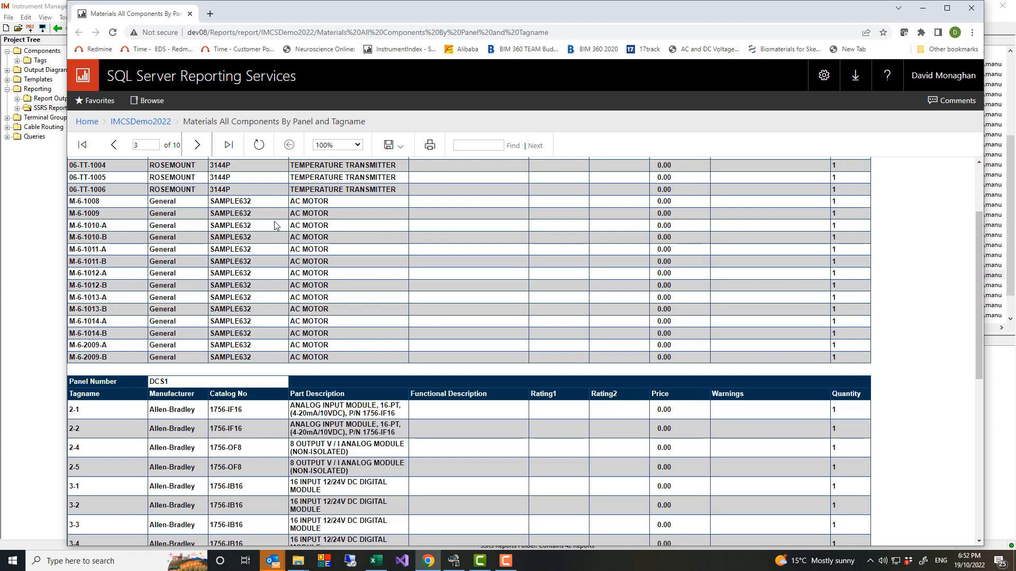
key(alt+Tab)
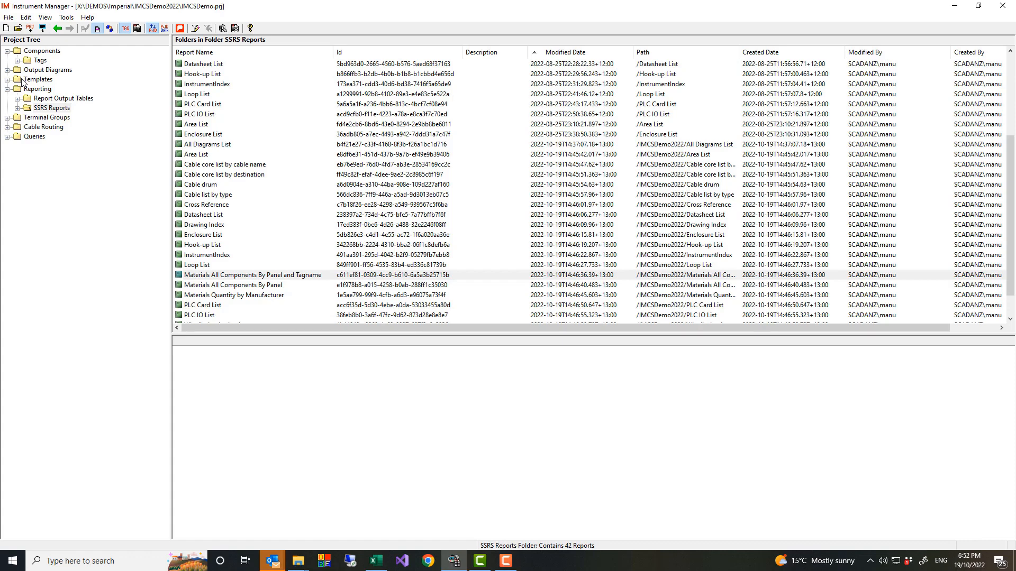
- Open the View_Event_Log query and examine the logged modification entry for device E-16138
click(24, 71)
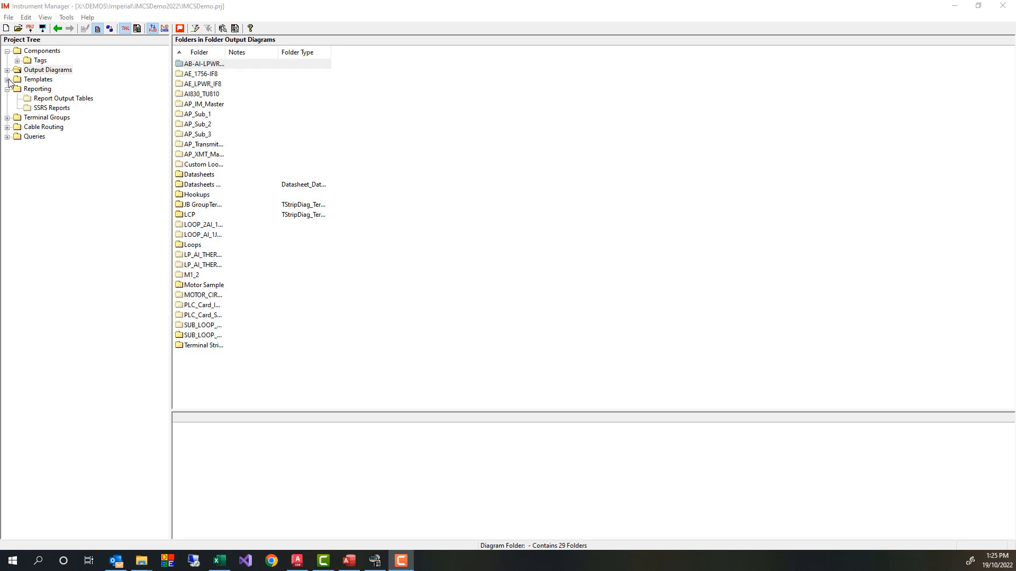
click(8, 137)
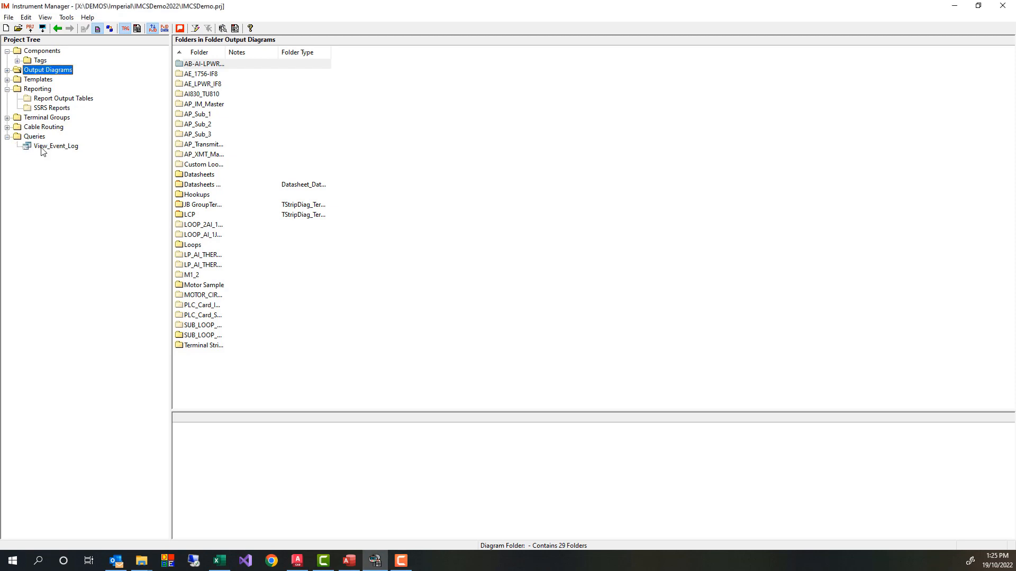
click(55, 149)
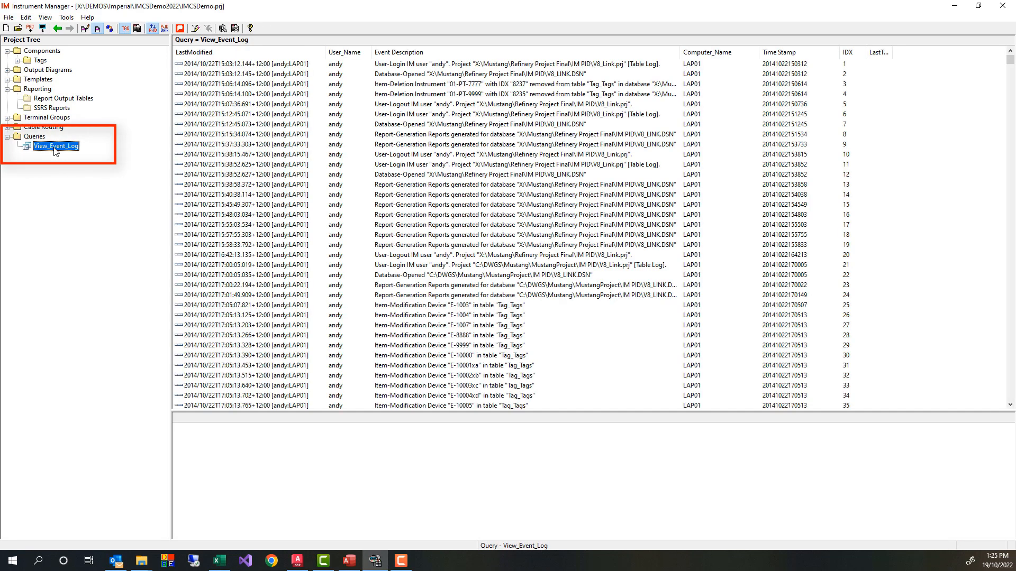
drag(1010, 61, 1013, 110)
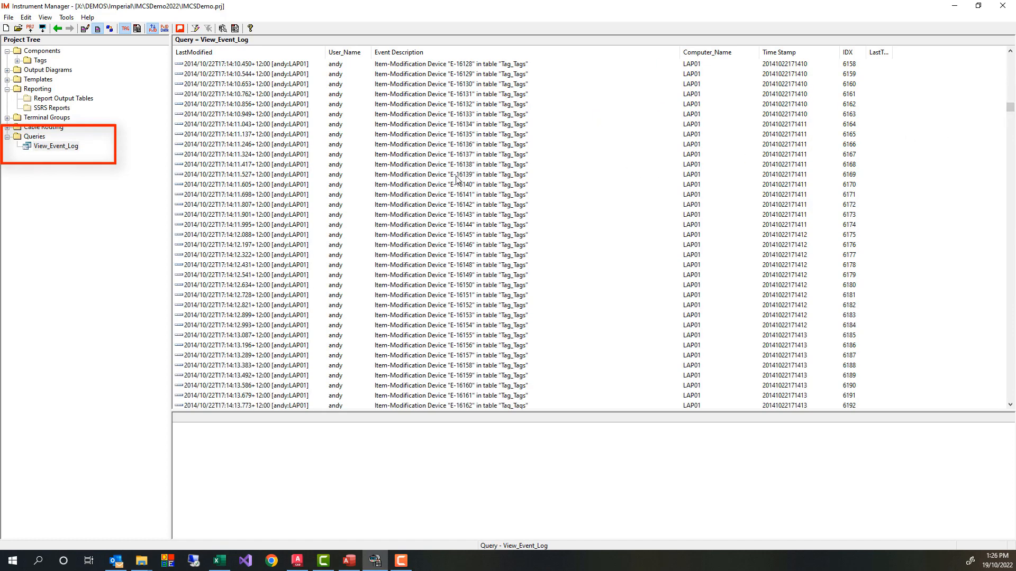
click(219, 165)
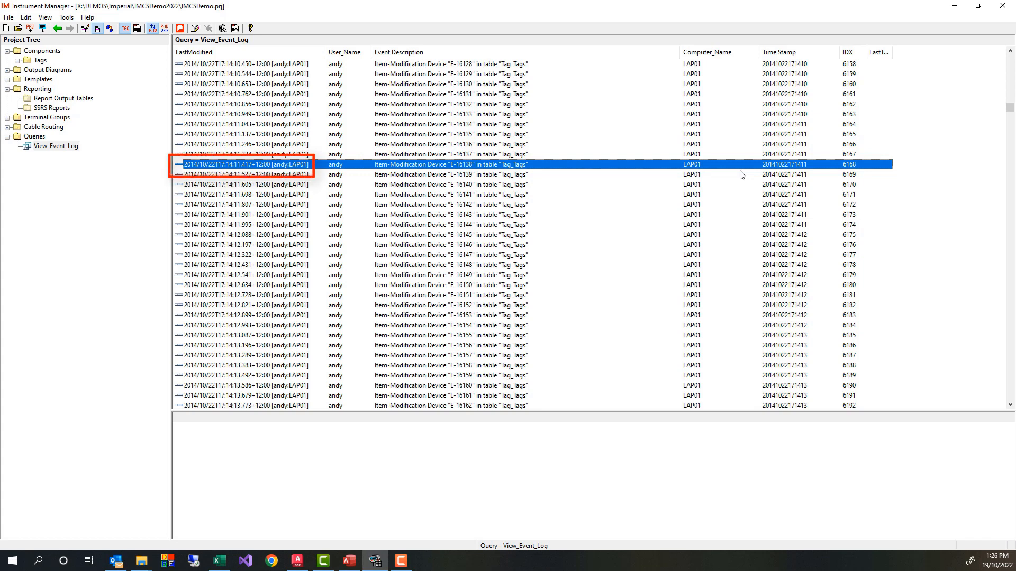
- Review the events and items to log in the Logging preferences, and close the preferences without saving
click(49, 19)
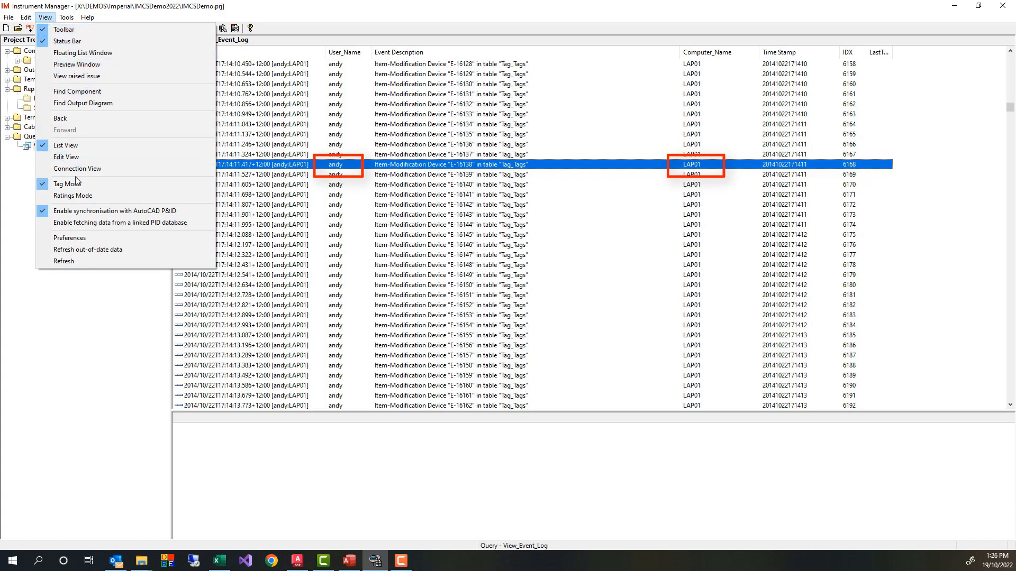
click(89, 239)
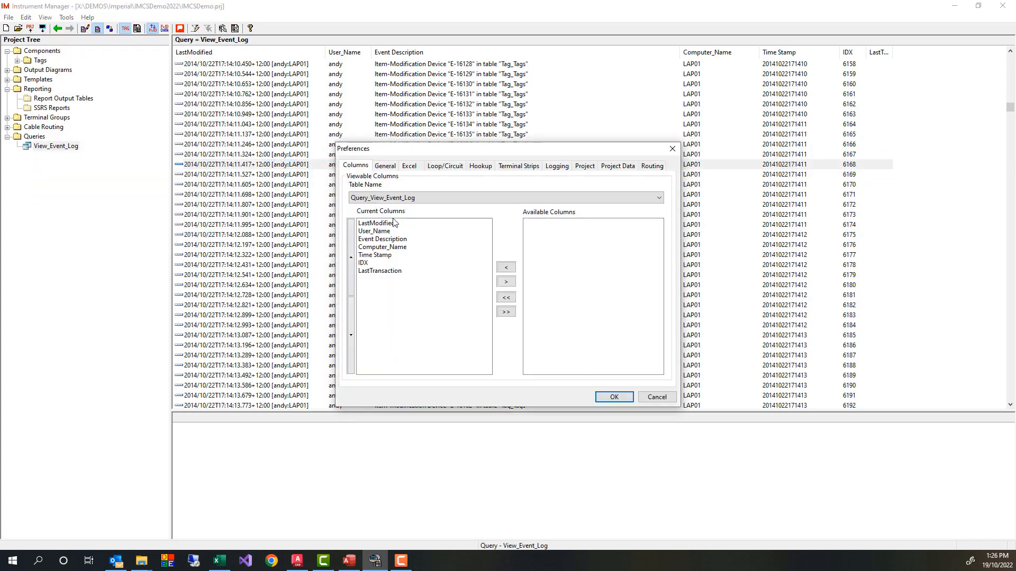
click(557, 167)
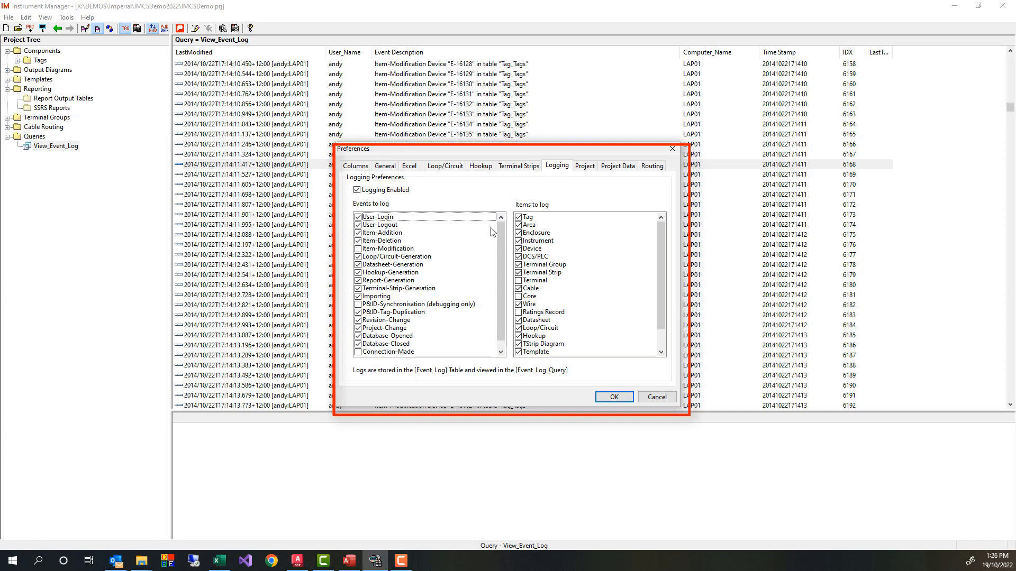
drag(500, 240, 504, 258)
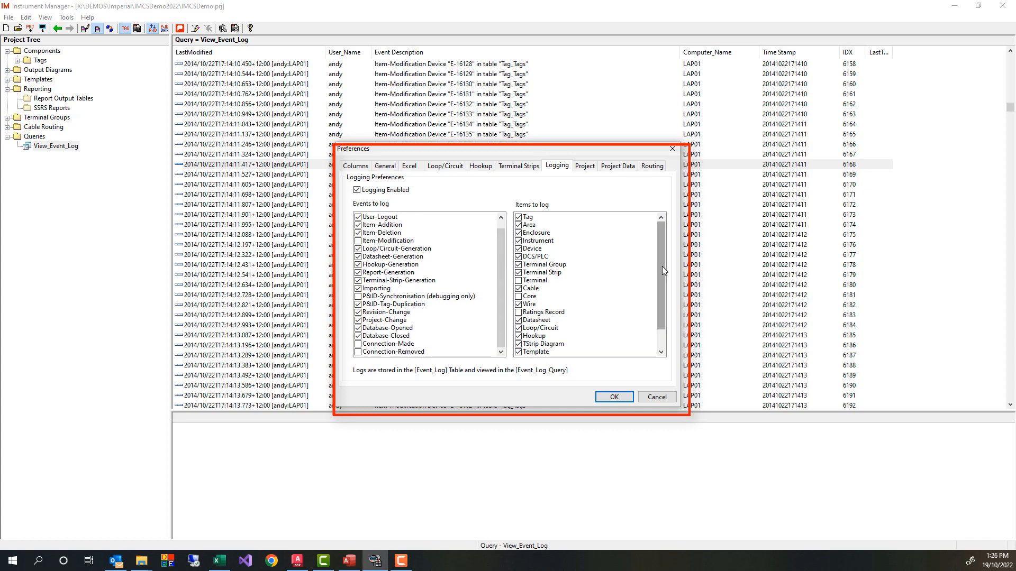
drag(662, 265, 664, 293)
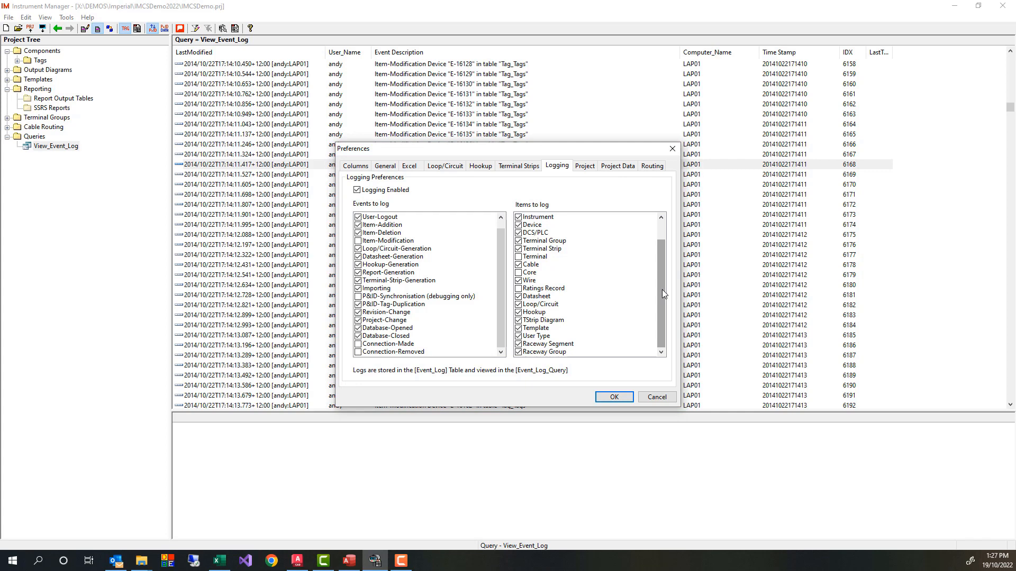
click(656, 397)
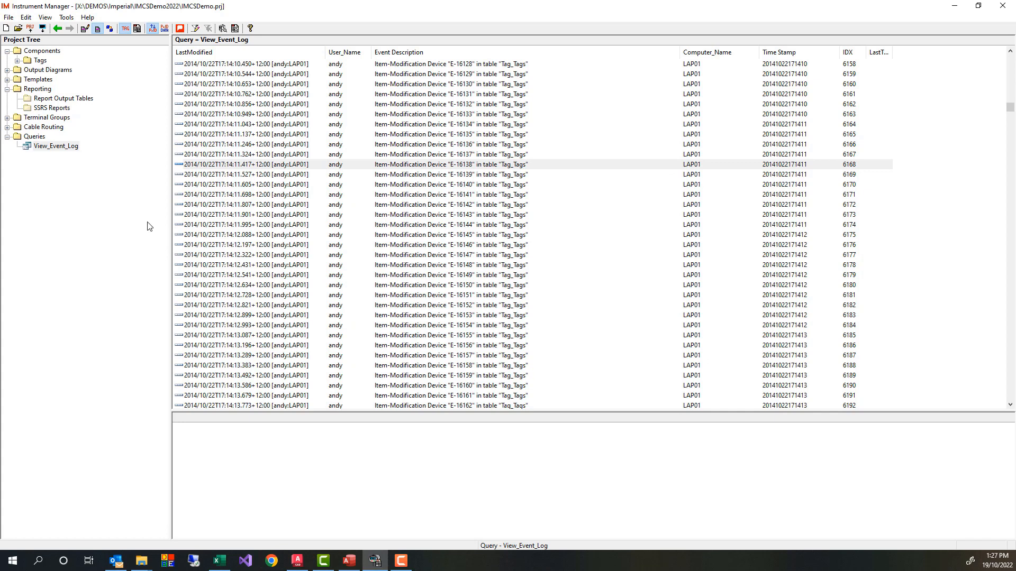
- Review the Annubar_Flow_Meters highlight rule in the List View Highlights Editor and accept the dialog
click(63, 17)
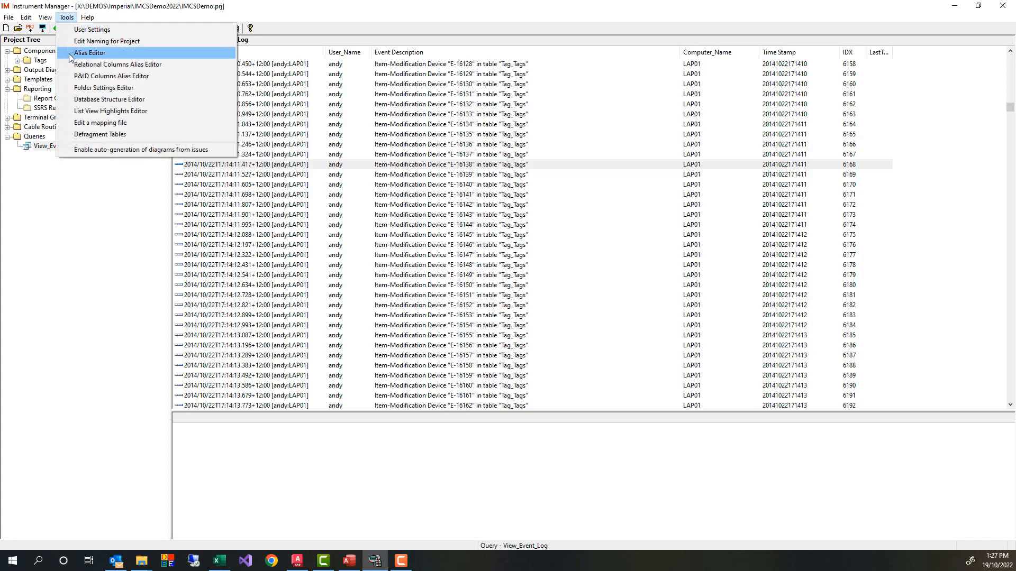
click(105, 113)
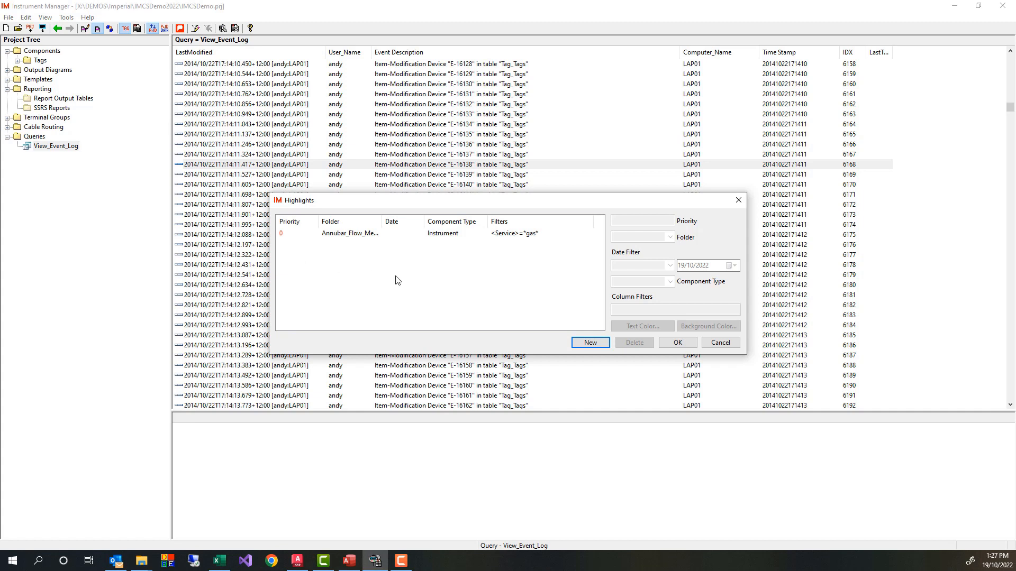
click(395, 236)
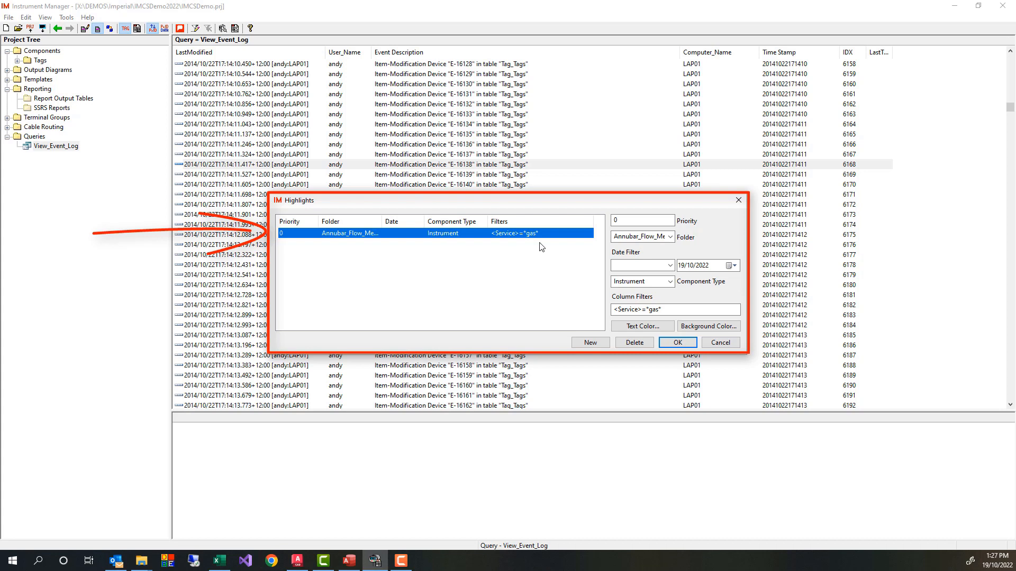
click(678, 343)
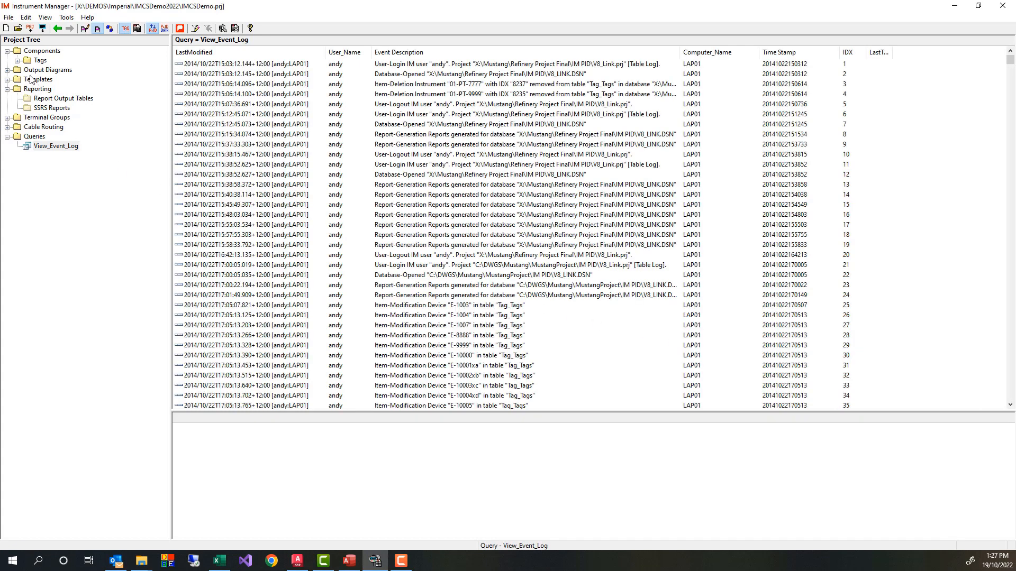
- Open the Annubar_Flow_Meters folder under Instruments and check the row highlighting by selecting FT004, FT003 and FT002 in turn
click(18, 61)
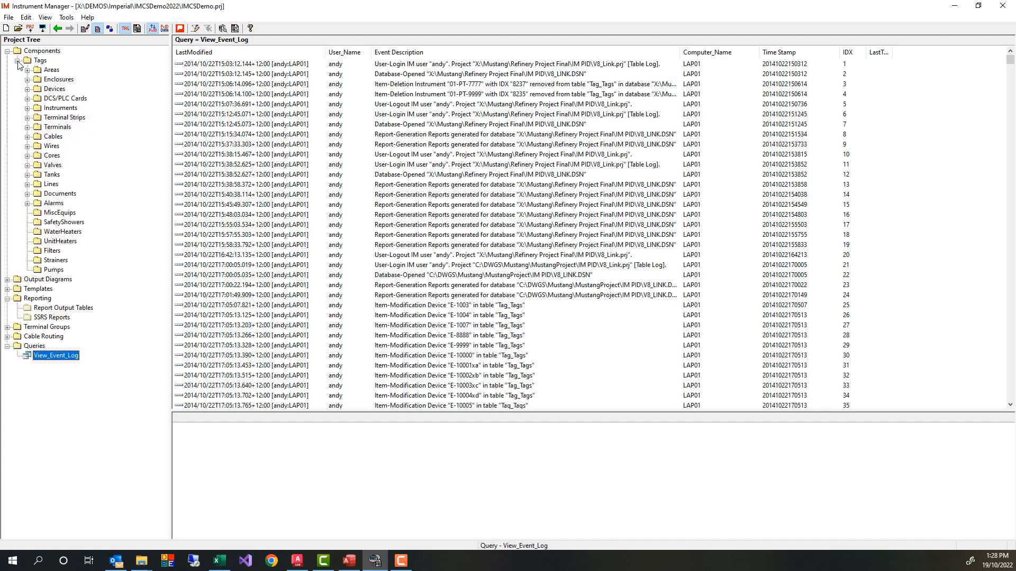
click(27, 108)
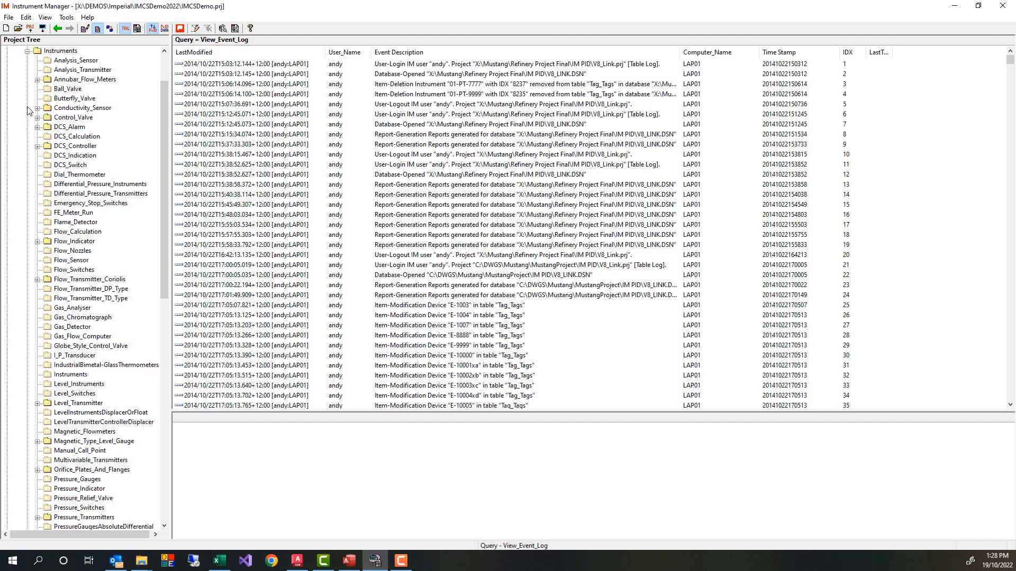
click(37, 80)
click(48, 81)
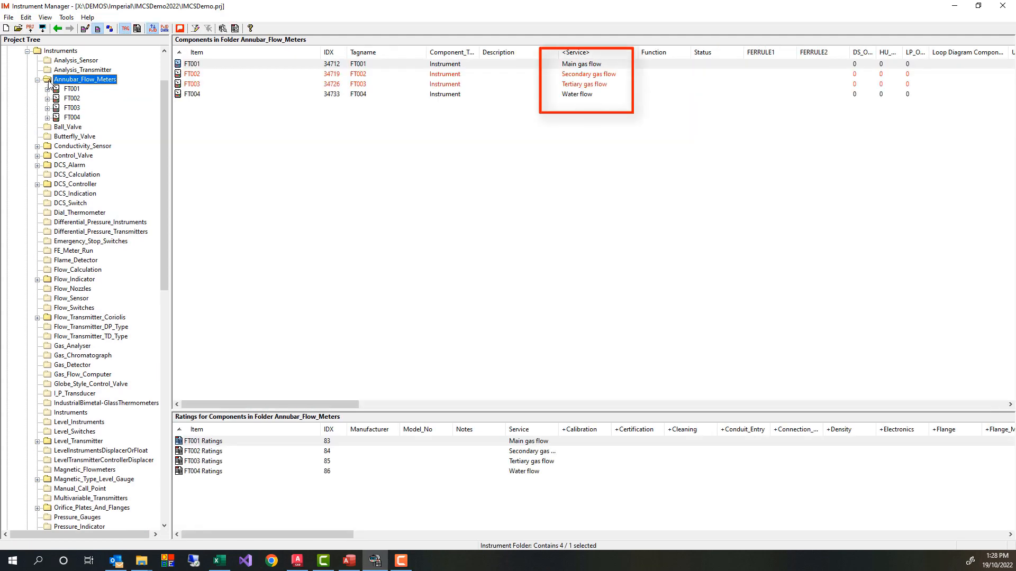
click(197, 97)
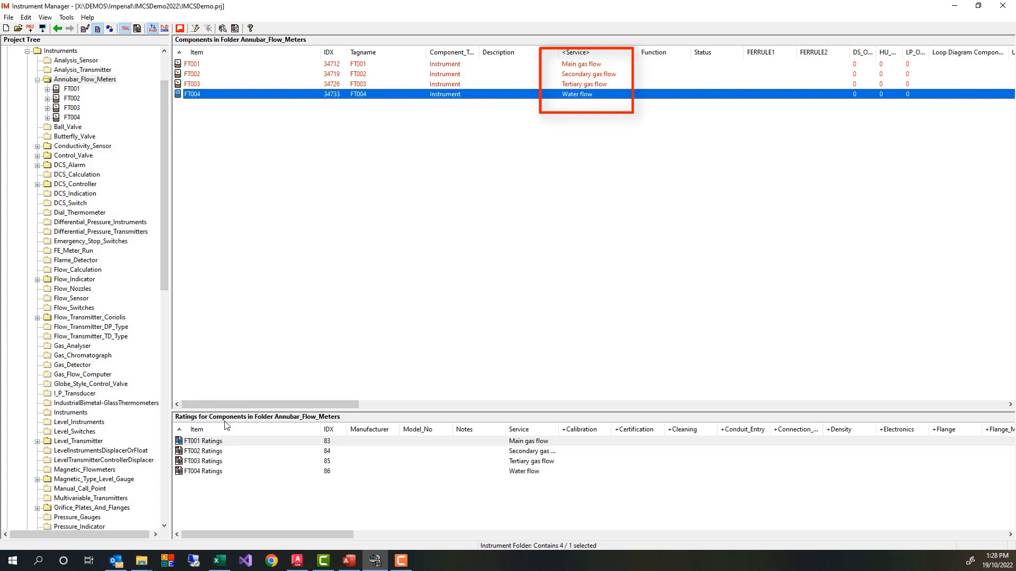
click(195, 86)
click(194, 77)
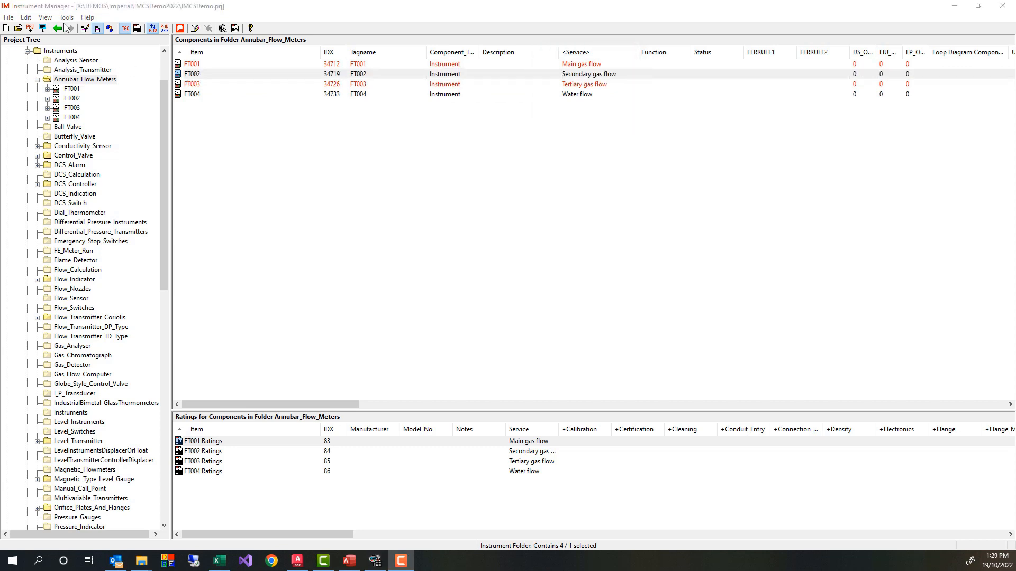
- Review the revision and titleblock settings in the Project preferences, and close the preferences without saving
click(46, 17)
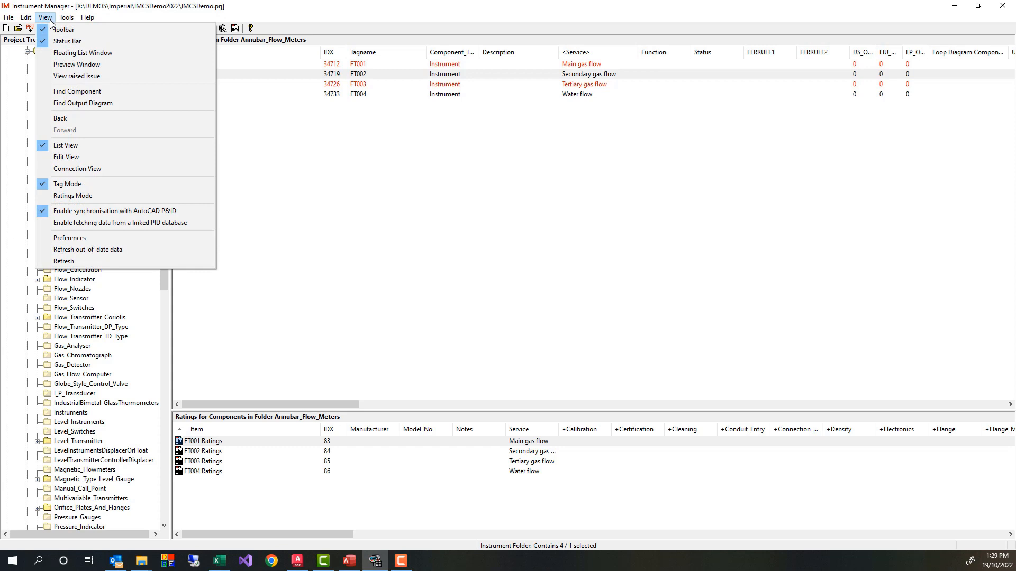
click(90, 238)
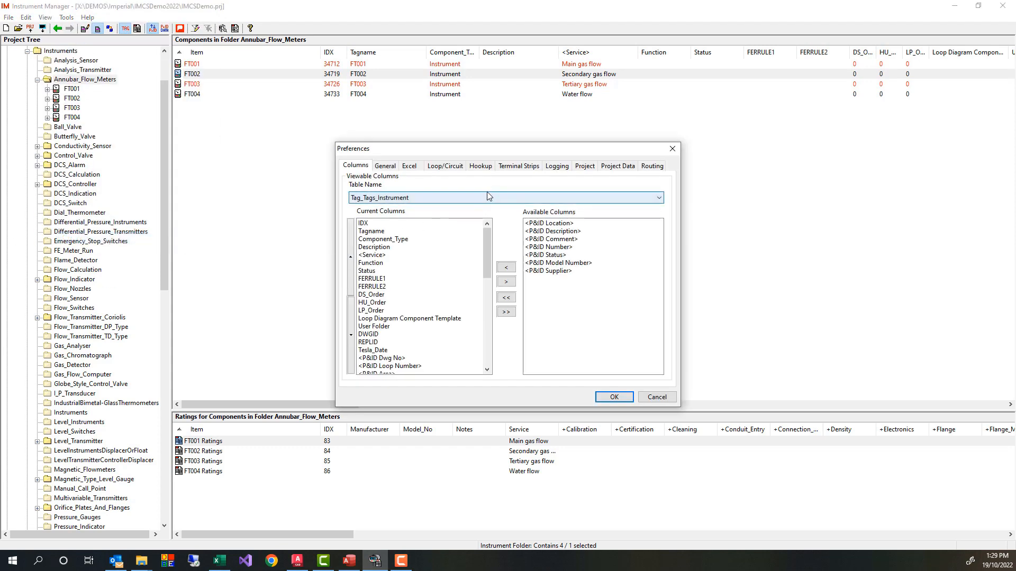
click(583, 167)
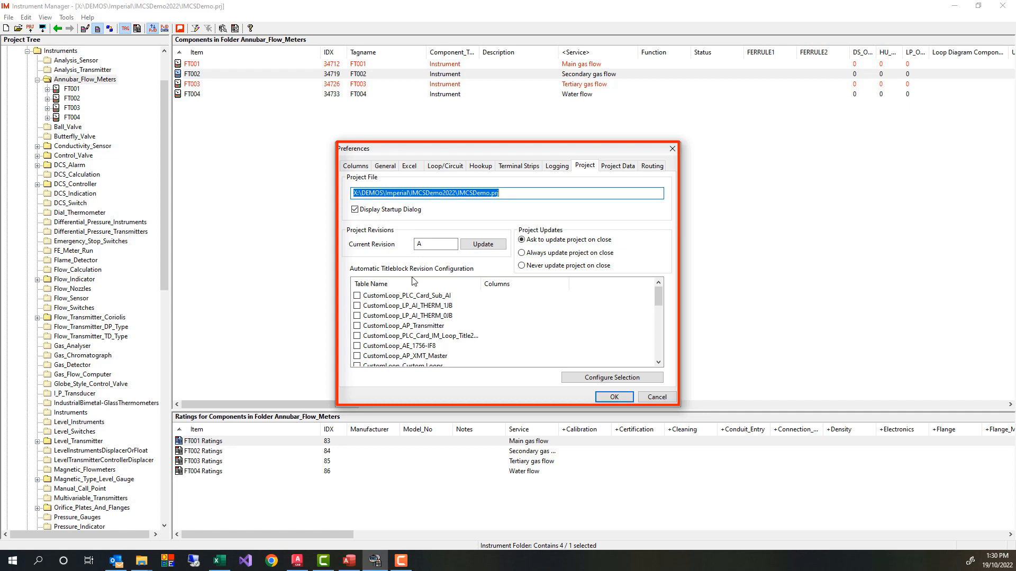
click(669, 397)
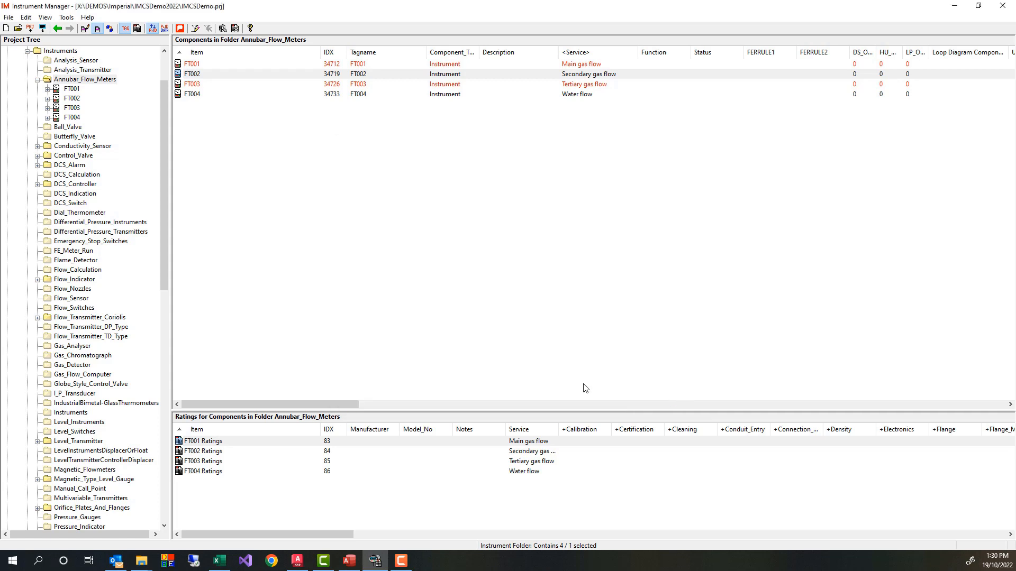
- Collapse the Annubar_Flow_Meters, Instruments, Tags and Queries folders in the project tree
click(37, 80)
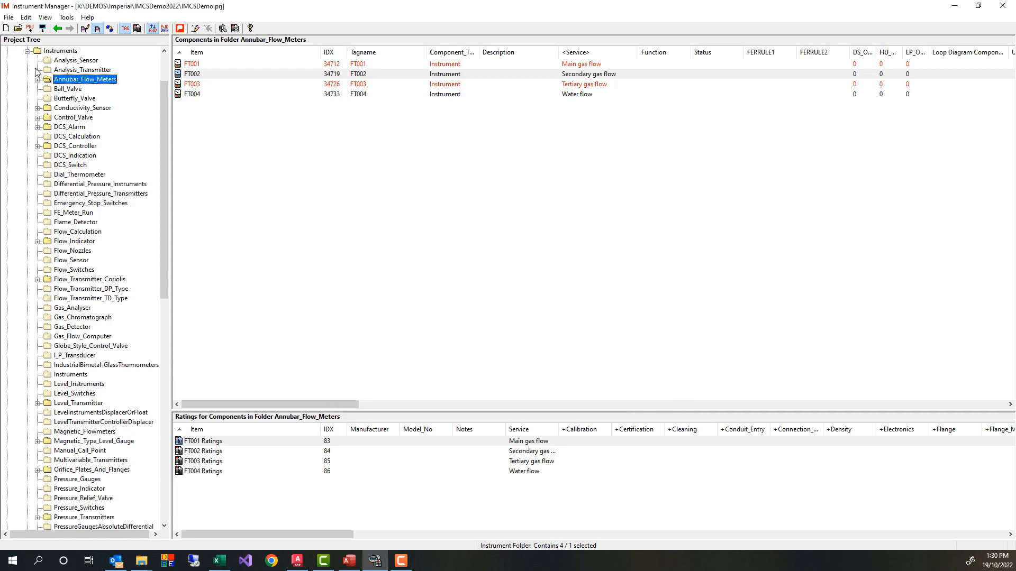
click(28, 51)
click(18, 61)
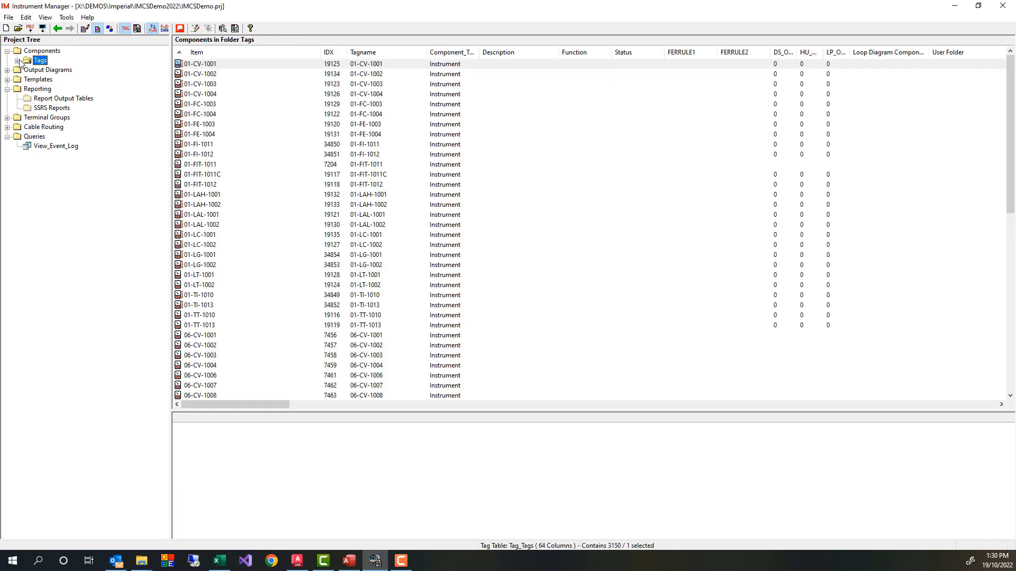
click(7, 137)
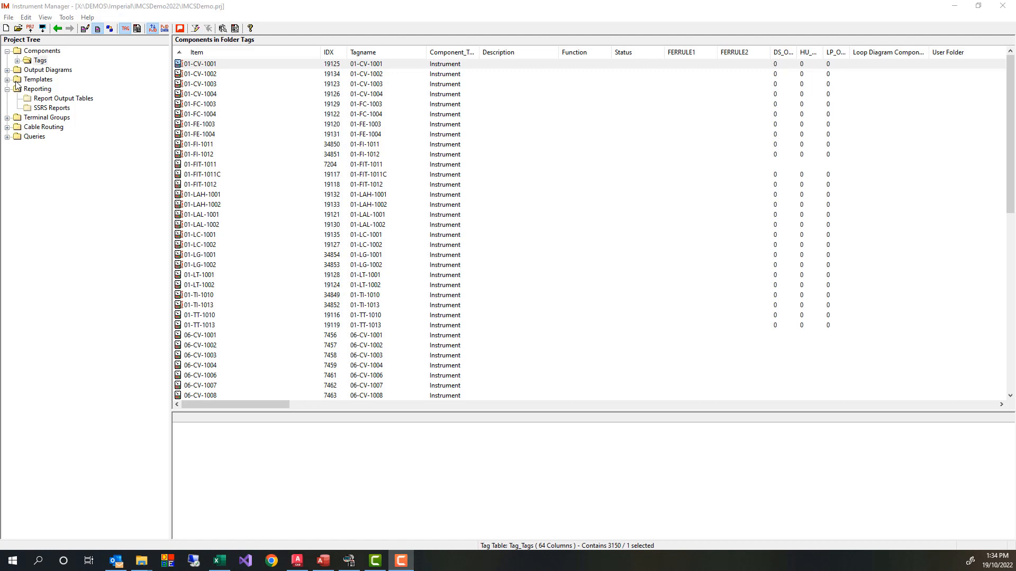
- Expand the Tags and Devices folders in the project tree and inspect the items in the Motors and Devices subfolders, collapsing both subfolders again
click(18, 61)
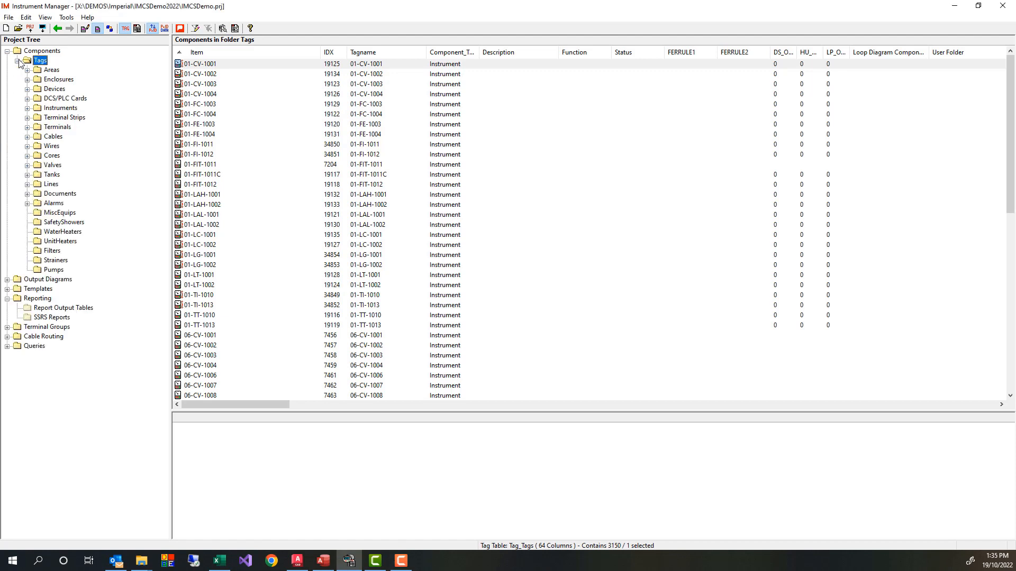
click(27, 89)
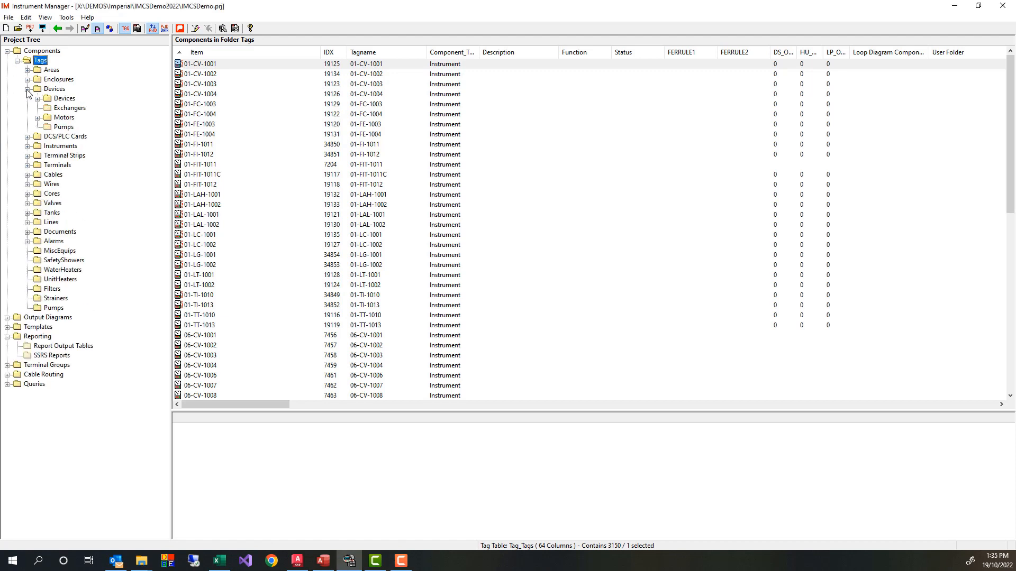
click(37, 118)
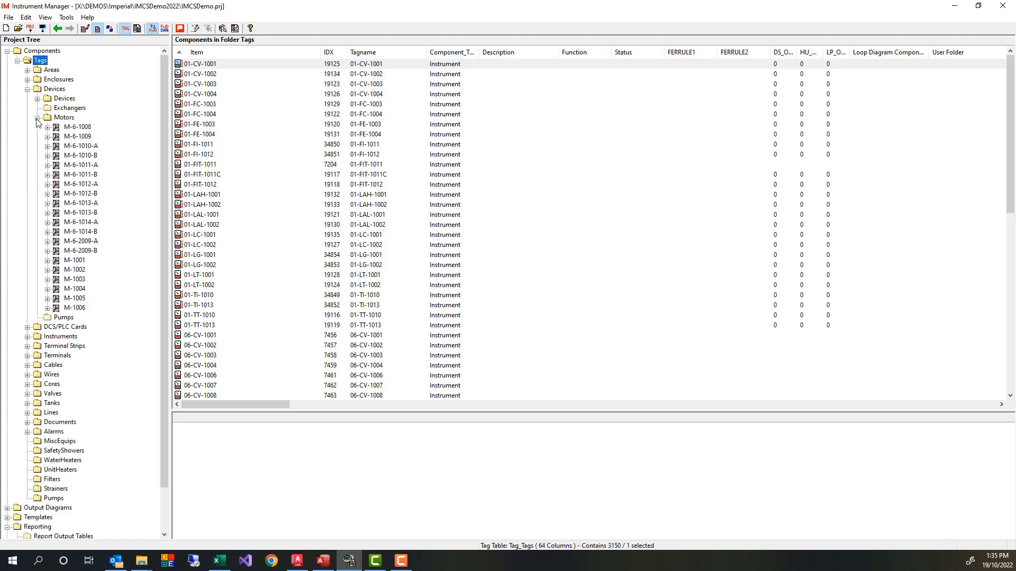
click(37, 99)
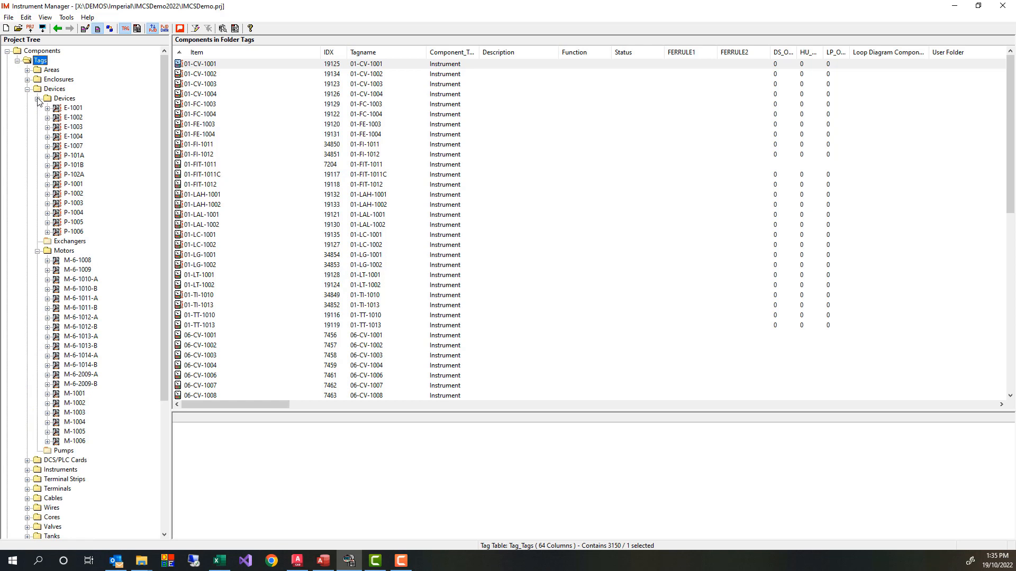
click(38, 99)
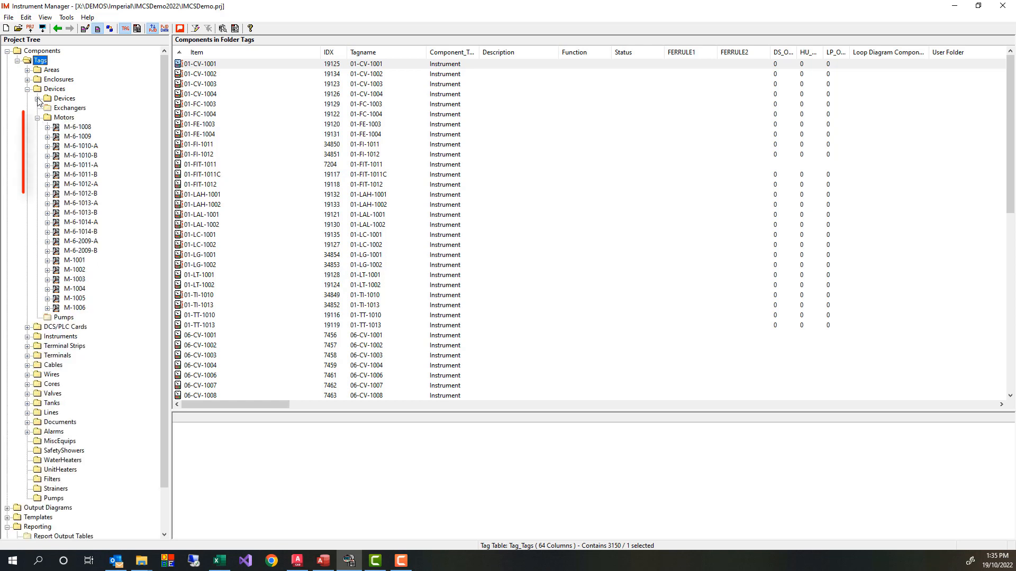
click(38, 118)
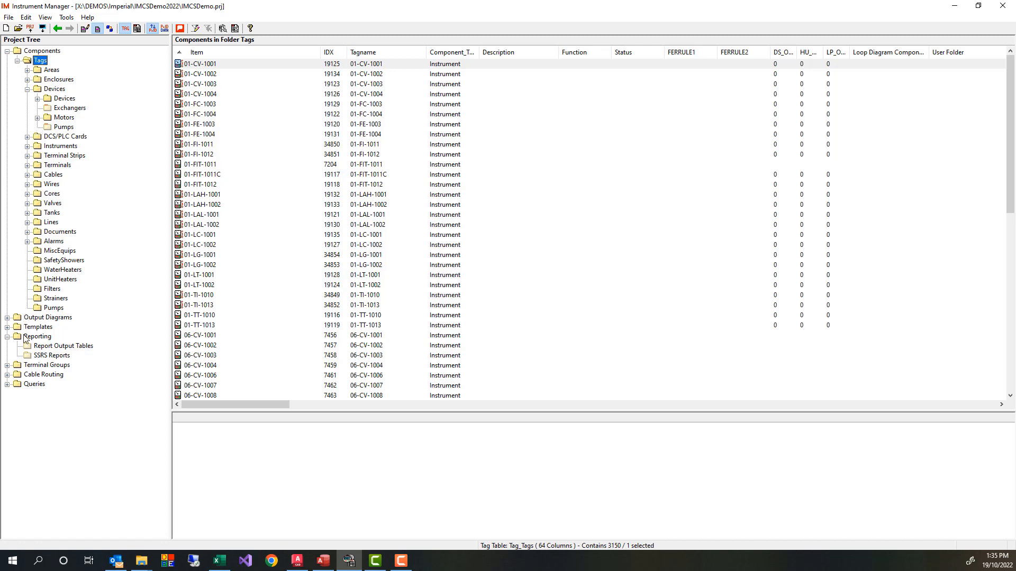
- Expand the Cable Routing folder in the project tree and open the Paneldes setup from the routing preferences
click(8, 376)
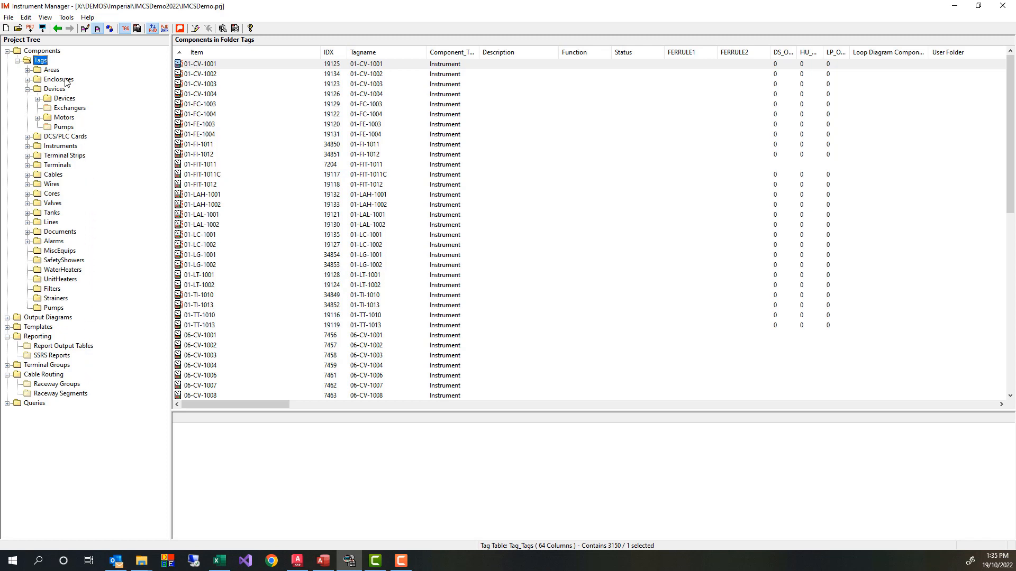
click(45, 18)
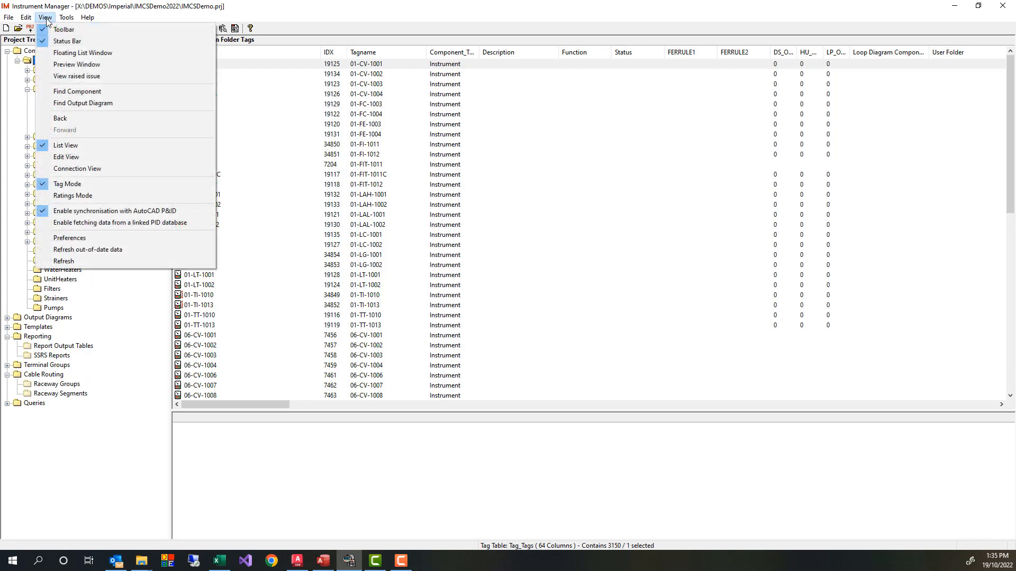
click(89, 237)
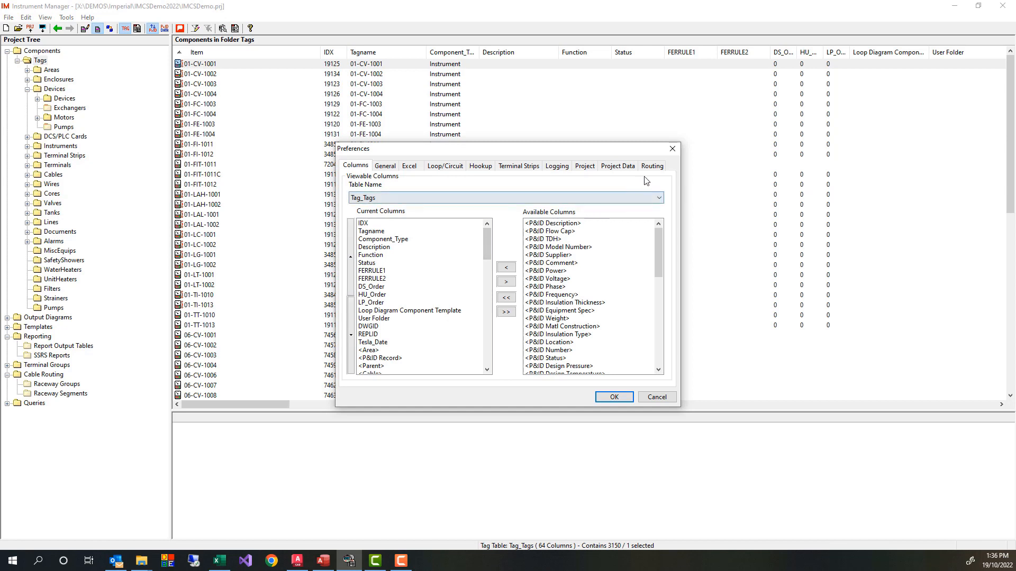
click(656, 167)
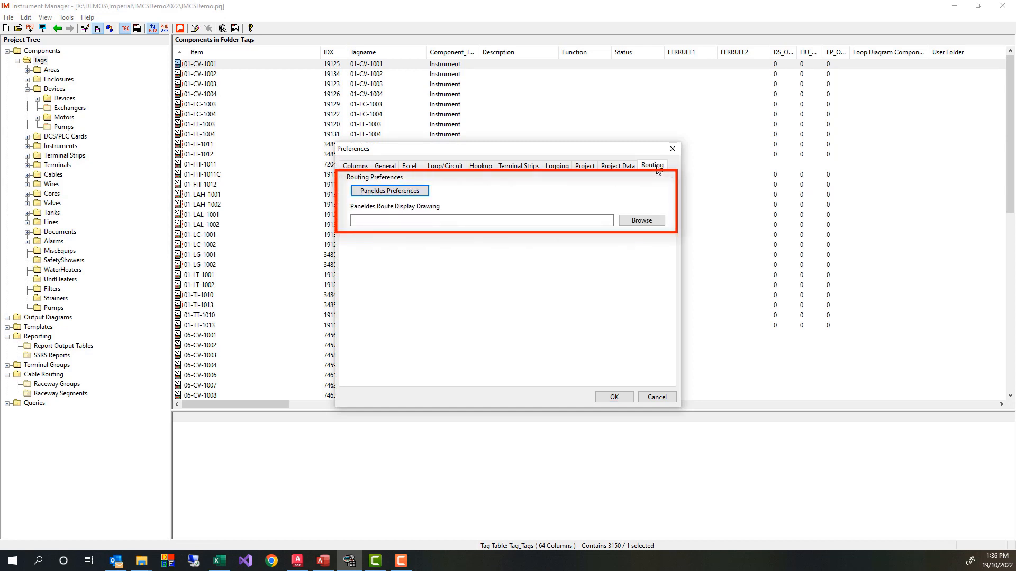
click(419, 193)
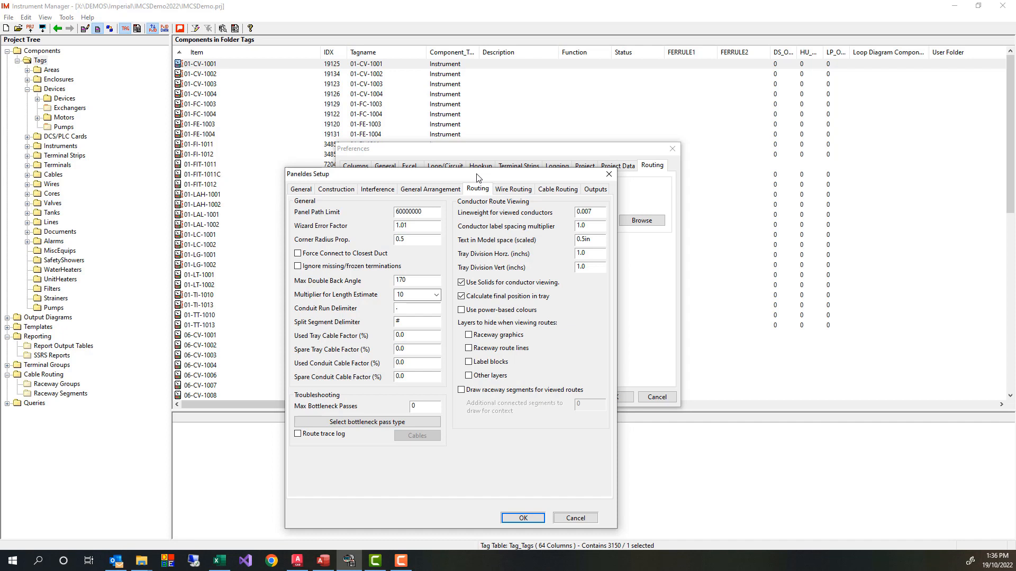
- Review the Paneldes settings from General and Construction through Wire Routing, Cable Routing and Outputs, accept the setup, and cancel the preferences
click(309, 191)
click(336, 190)
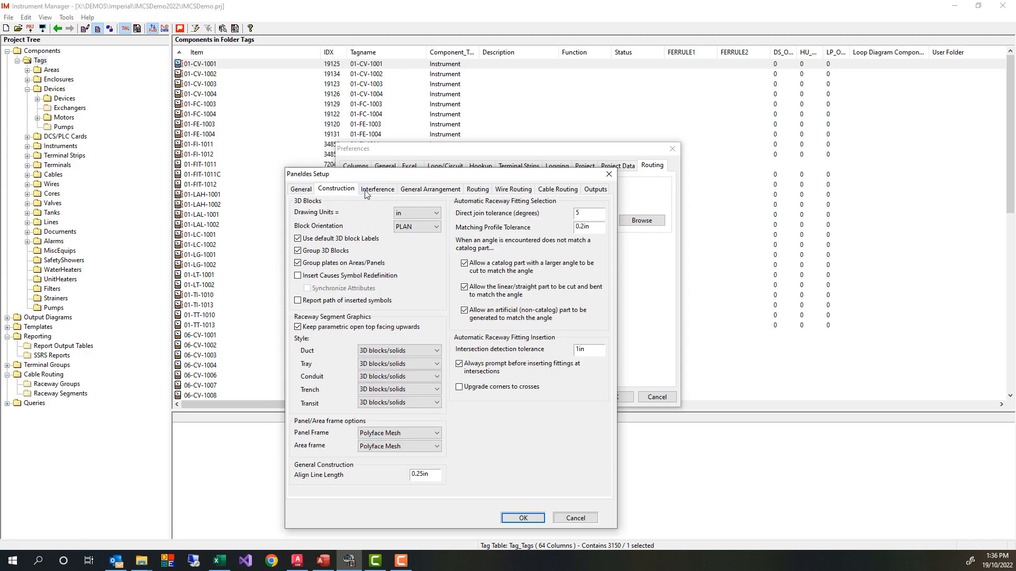
click(383, 193)
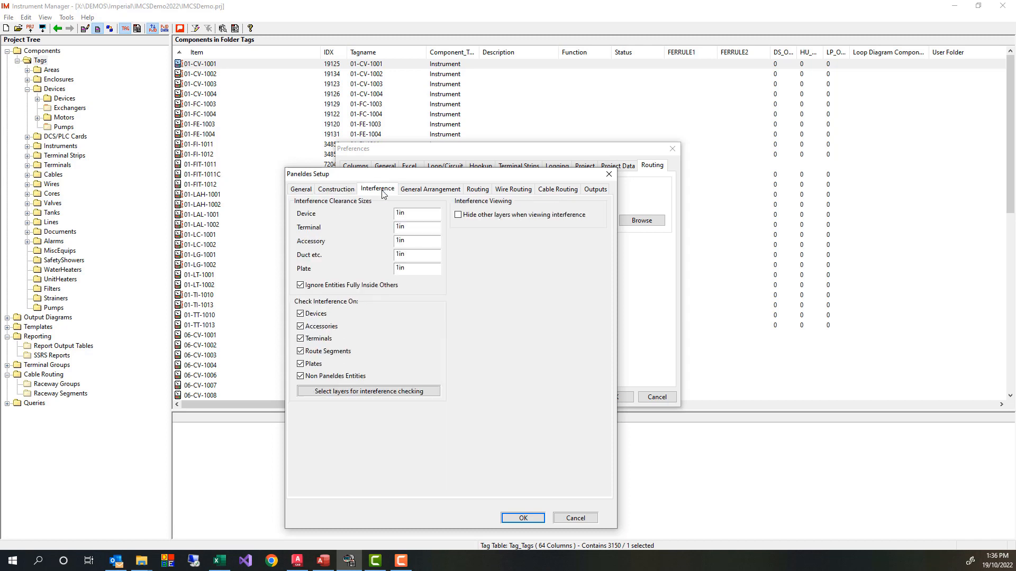
click(423, 193)
click(487, 194)
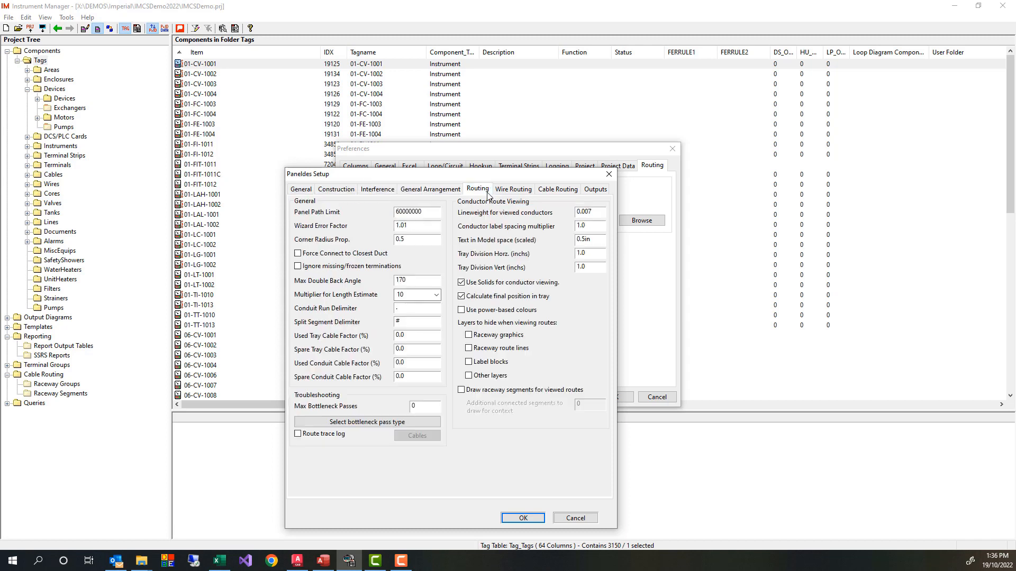
click(529, 194)
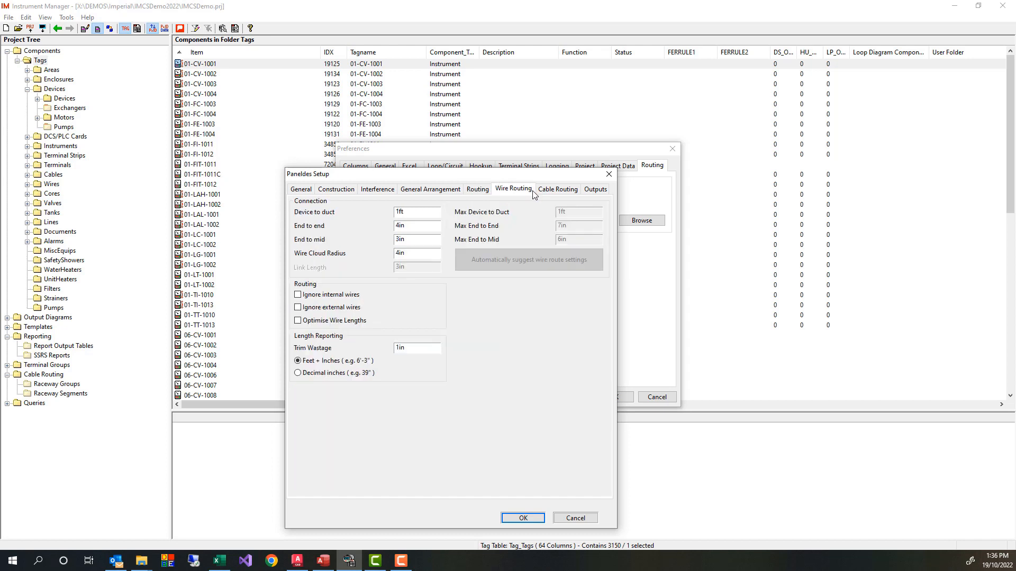
click(554, 195)
click(592, 195)
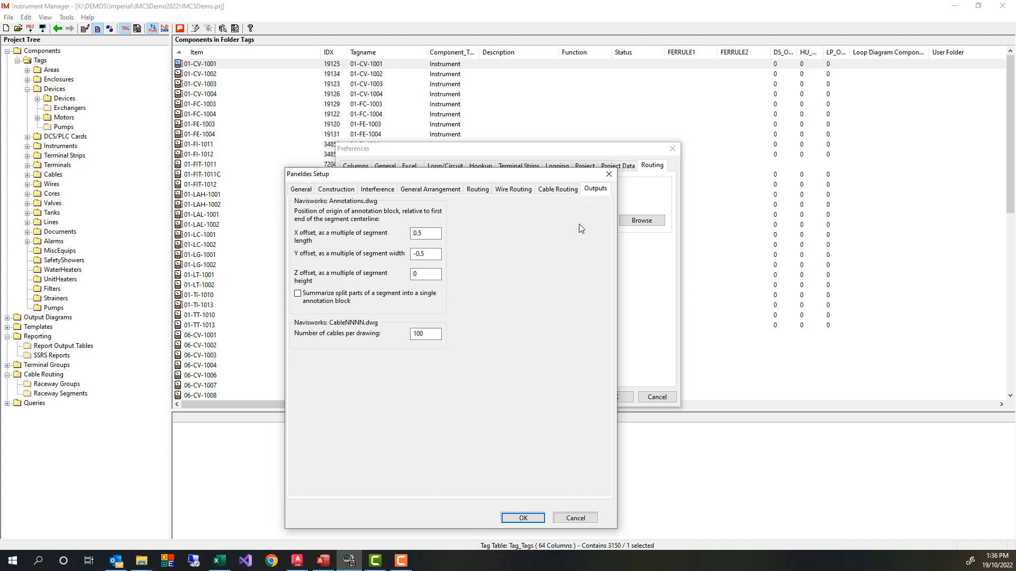
click(523, 518)
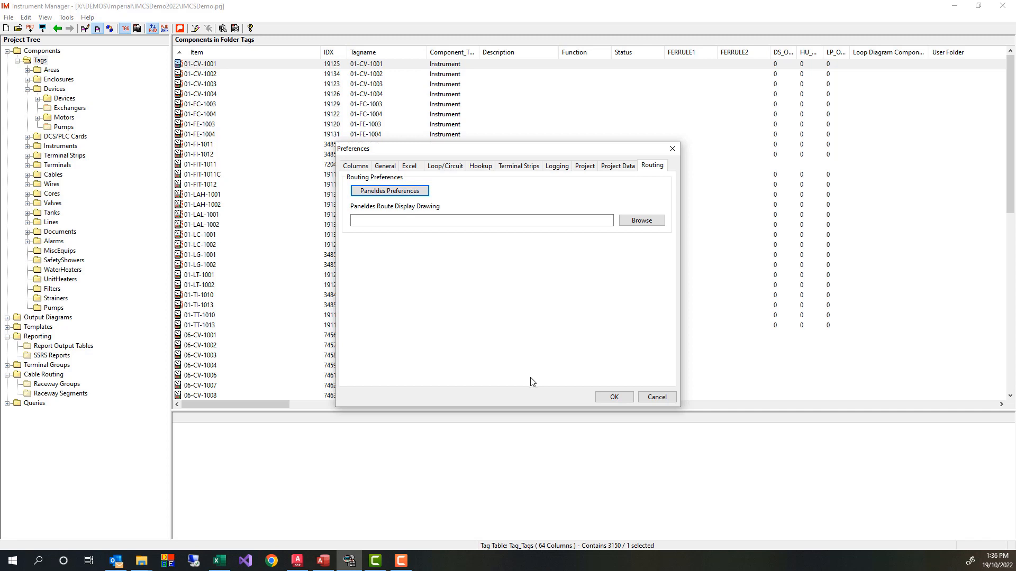
click(657, 397)
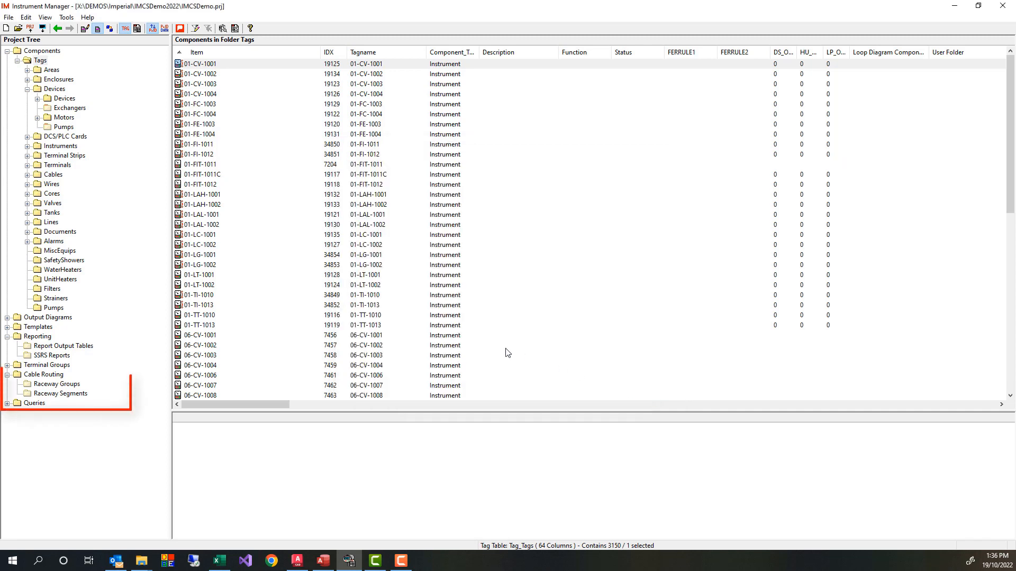
- Collapse the Tags folder, and expand the Templates folder to examine its template categories before collapsing it again
click(17, 60)
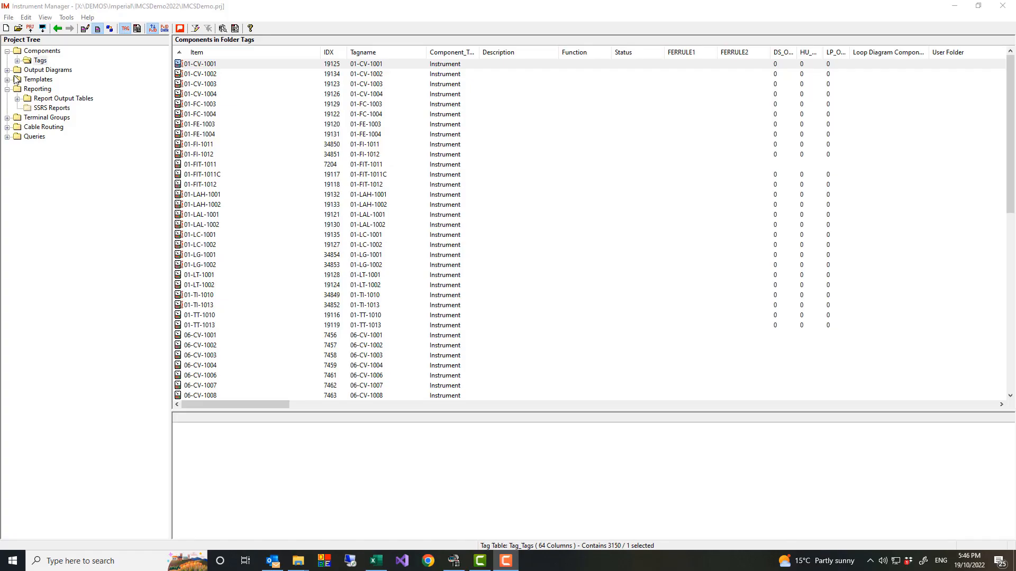
click(7, 80)
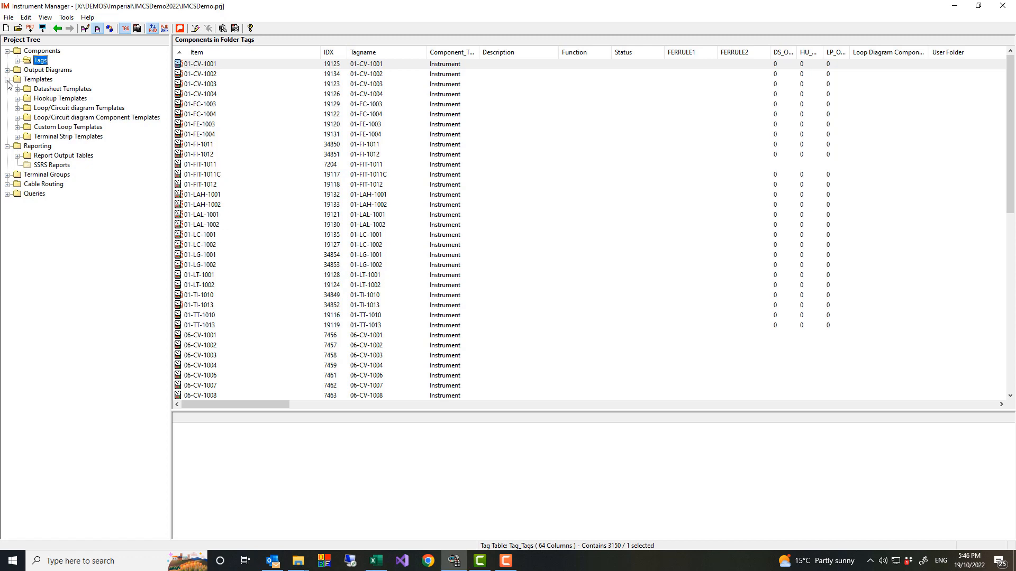
click(8, 80)
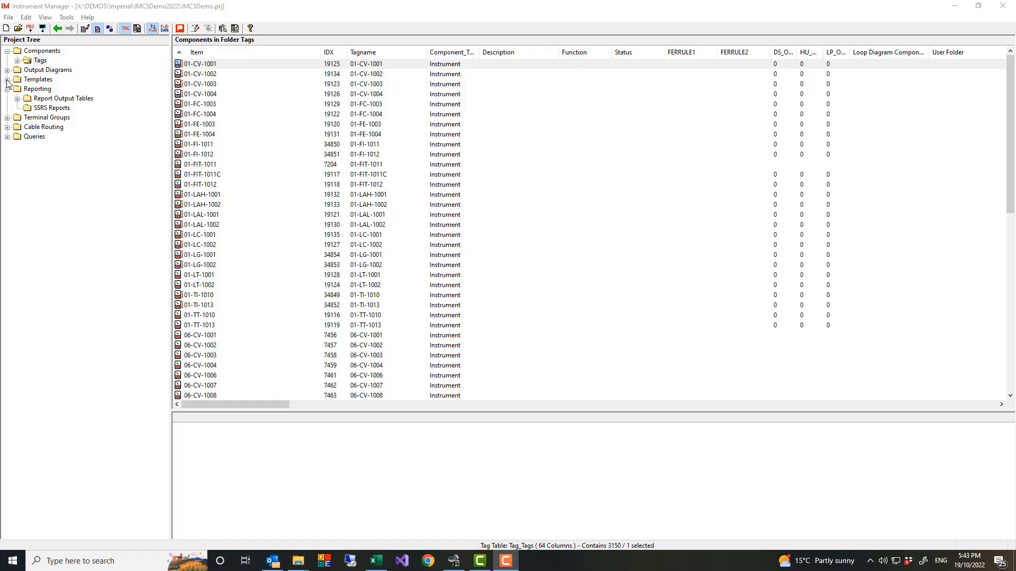
- Open the project preferences and review the General, Excel, Loop/Circuit, Hookup and Terminal Strips settings
click(45, 18)
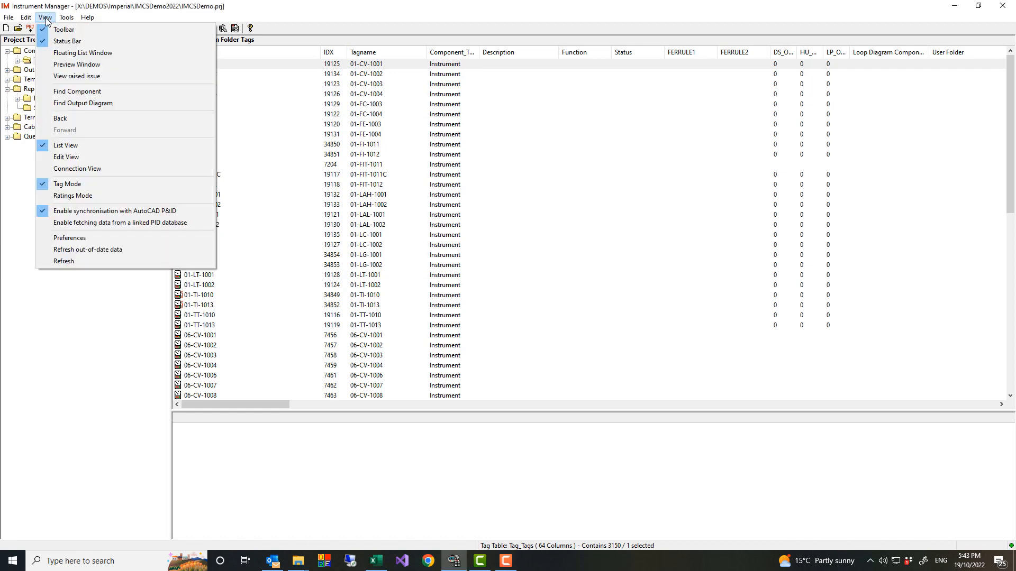
click(85, 239)
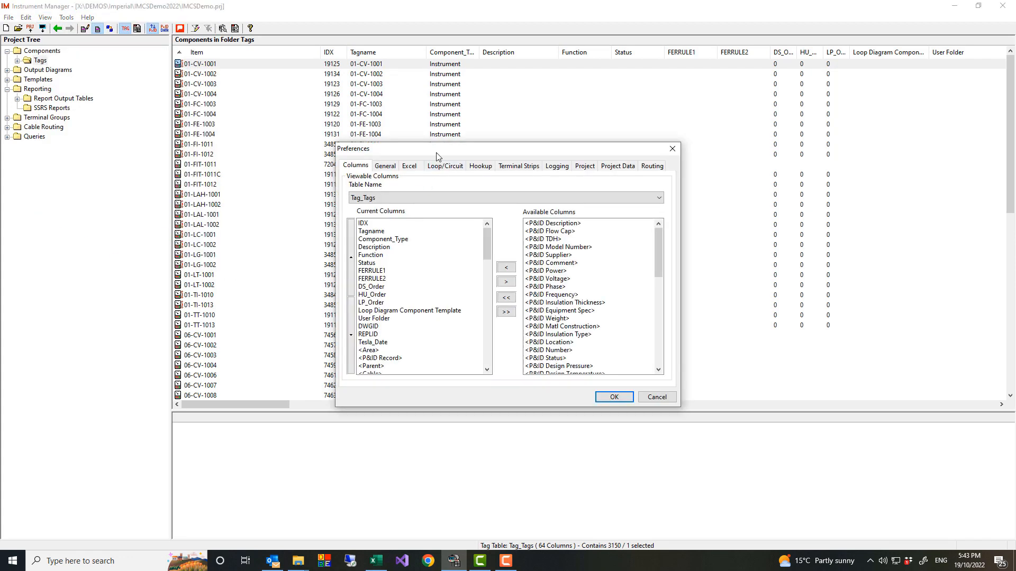
drag(437, 150, 407, 95)
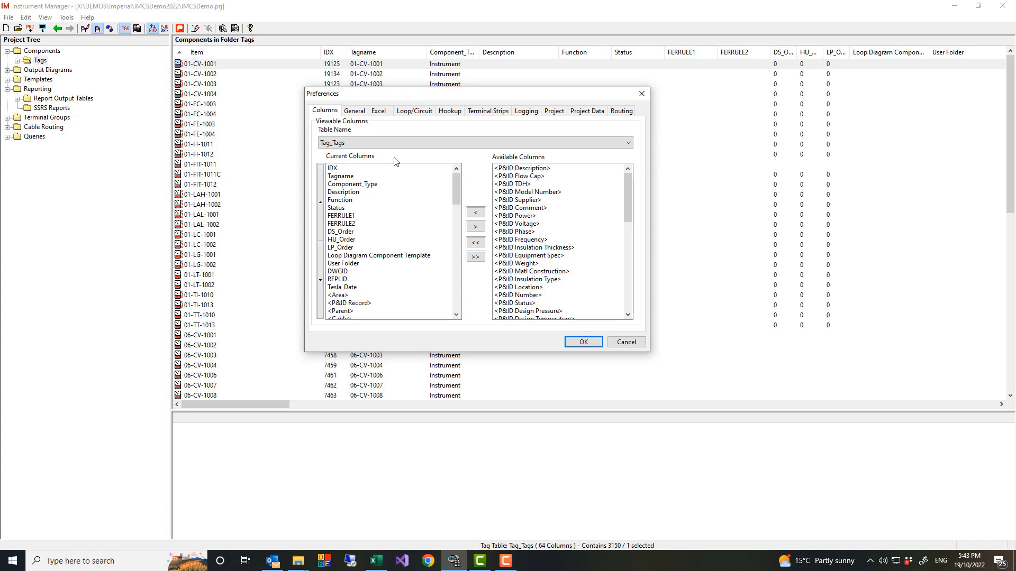
click(356, 113)
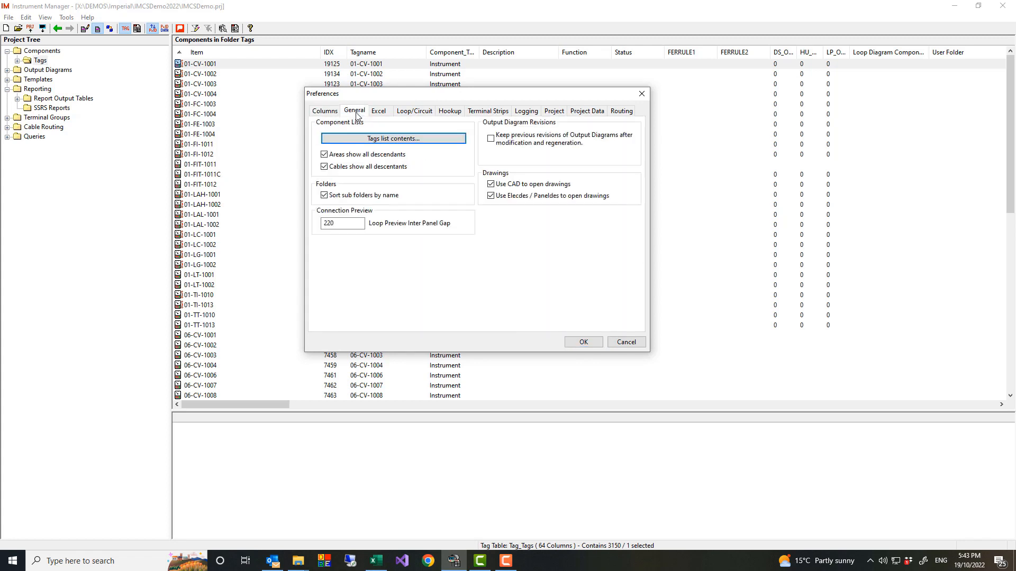
click(384, 113)
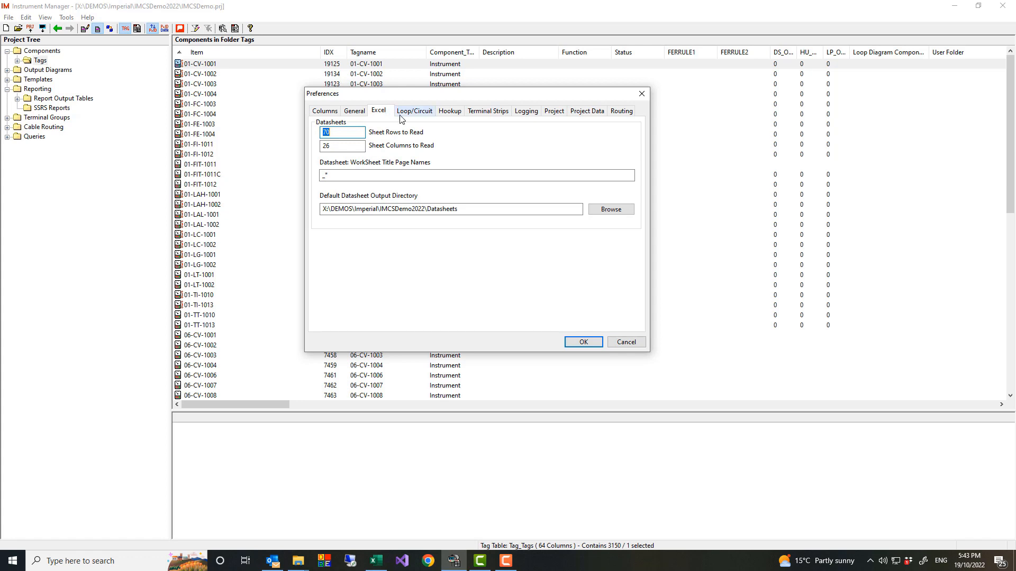
click(420, 113)
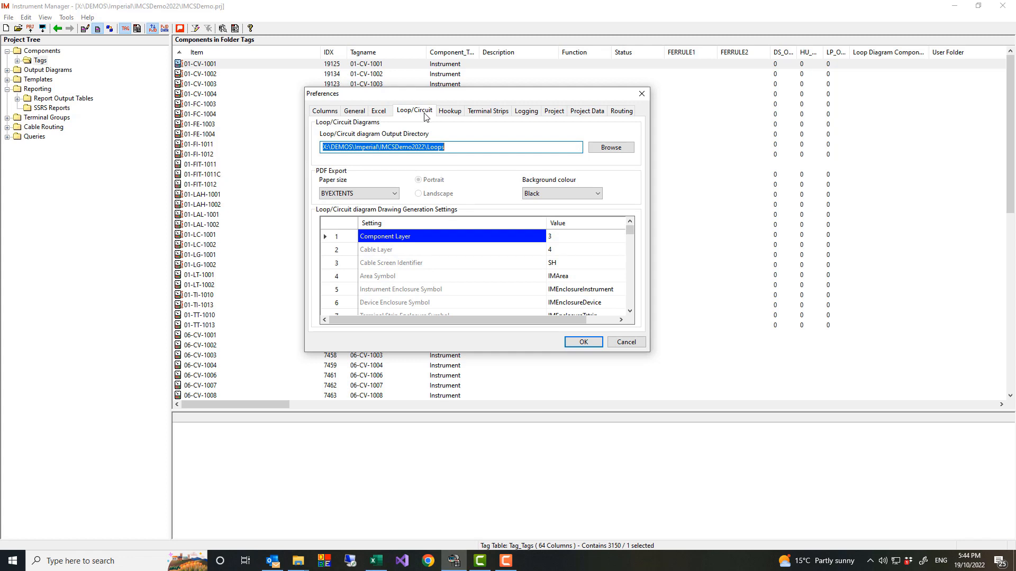
click(447, 113)
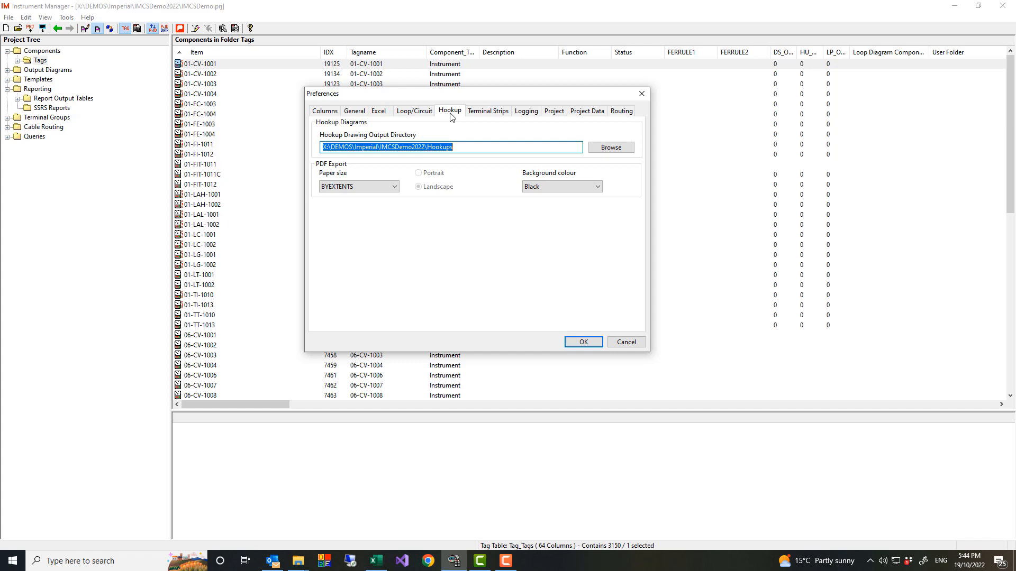
click(488, 113)
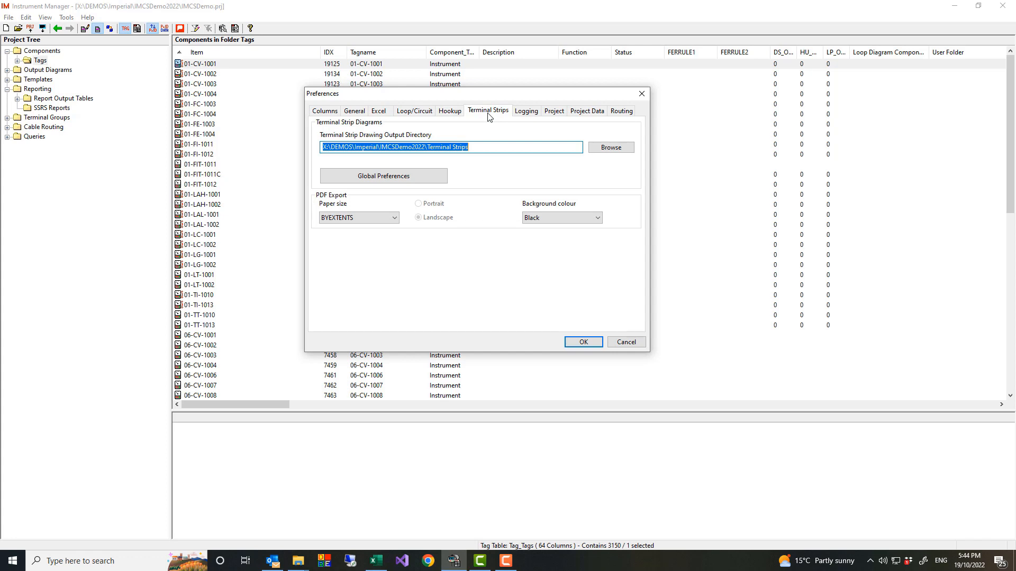
- Review the Logging, Project, Project Data and Routing preferences, and accept the dialog
click(522, 115)
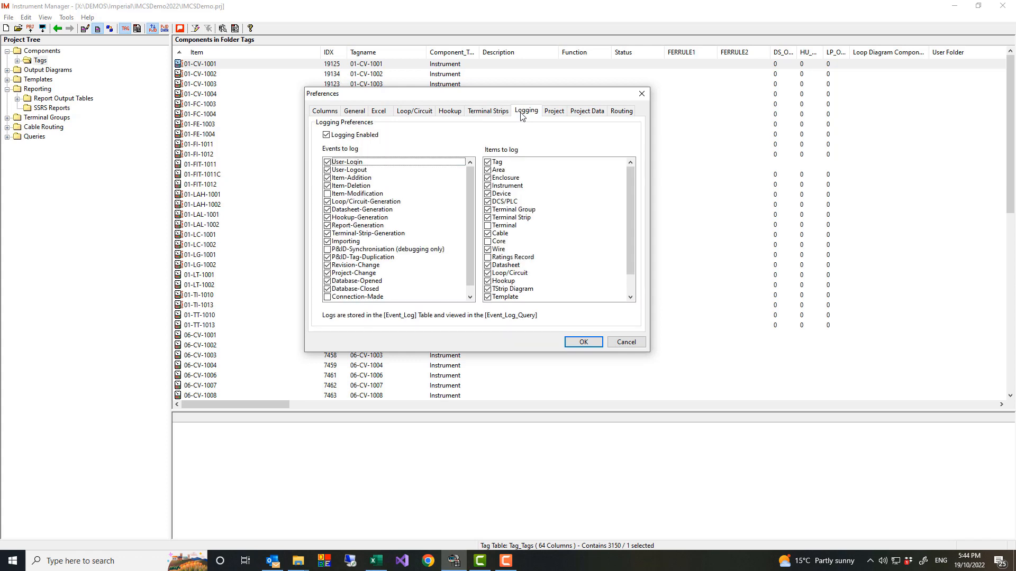
click(556, 115)
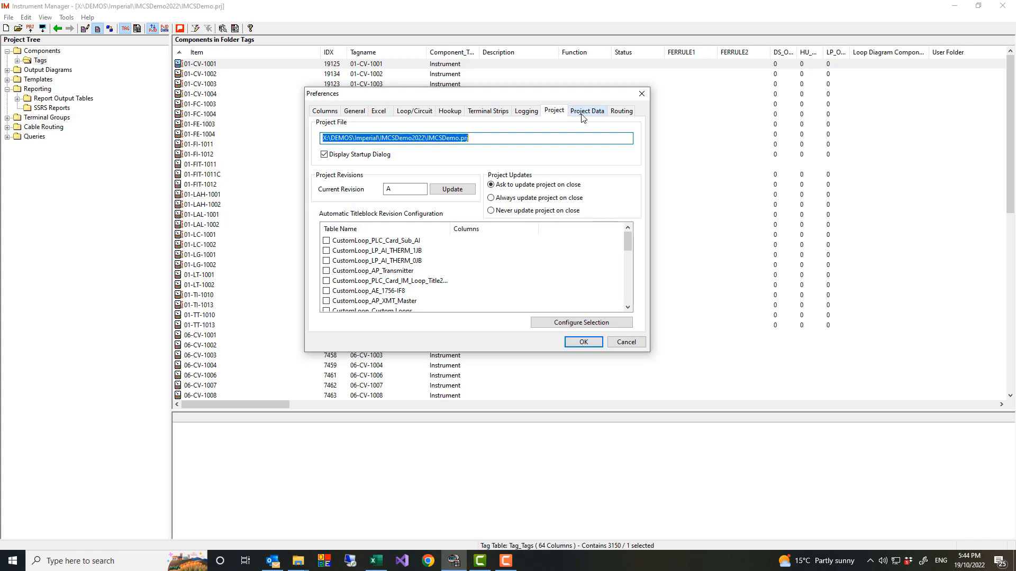
click(582, 114)
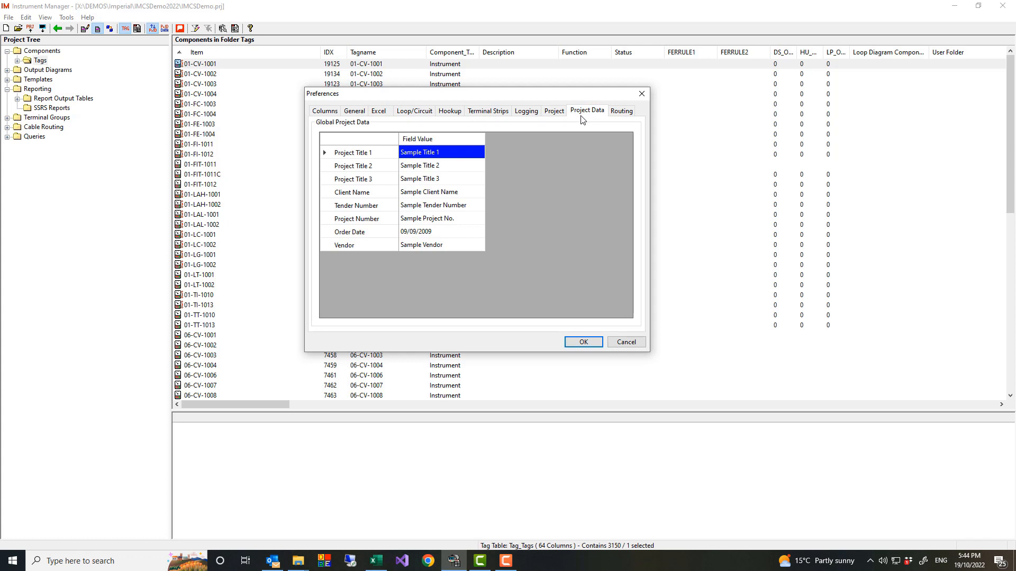
click(622, 112)
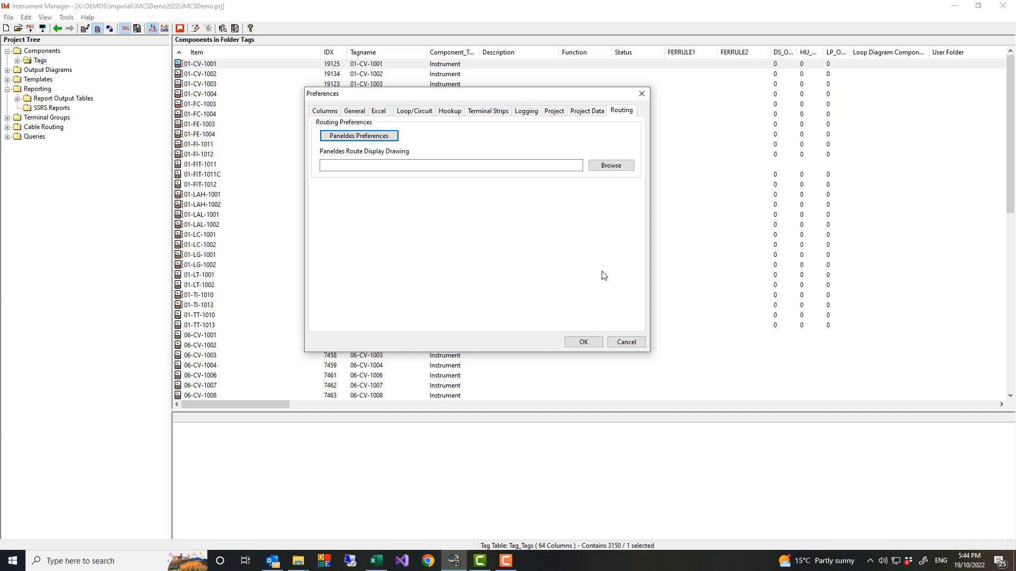
click(584, 343)
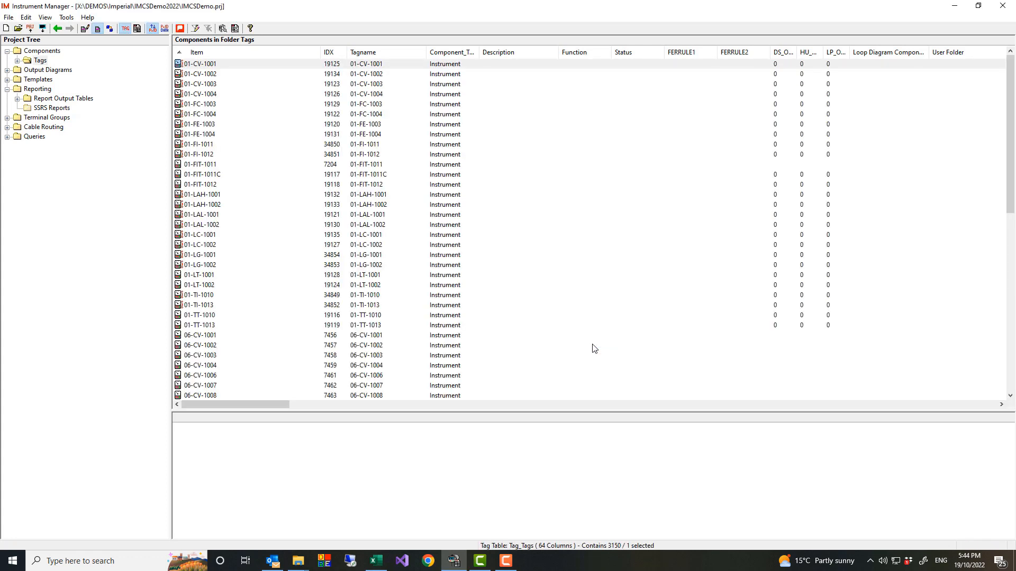